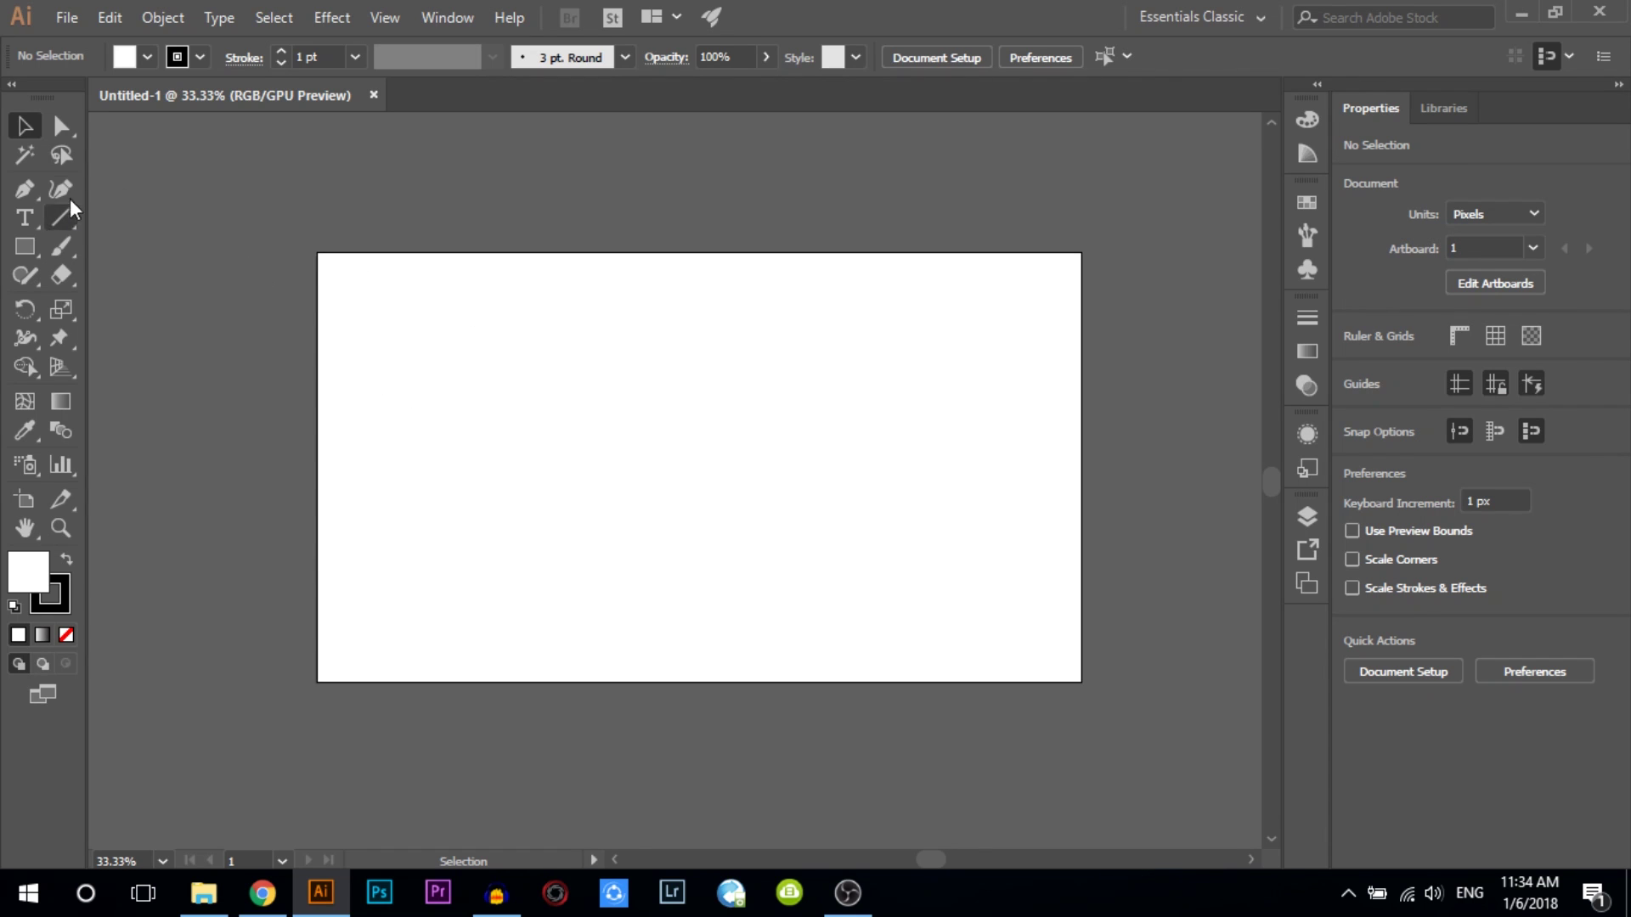
- Try Area Type from the text tool variants, then settle on the standard Type Tool
{"action": "left_click", "coordinate": [33, 228]}
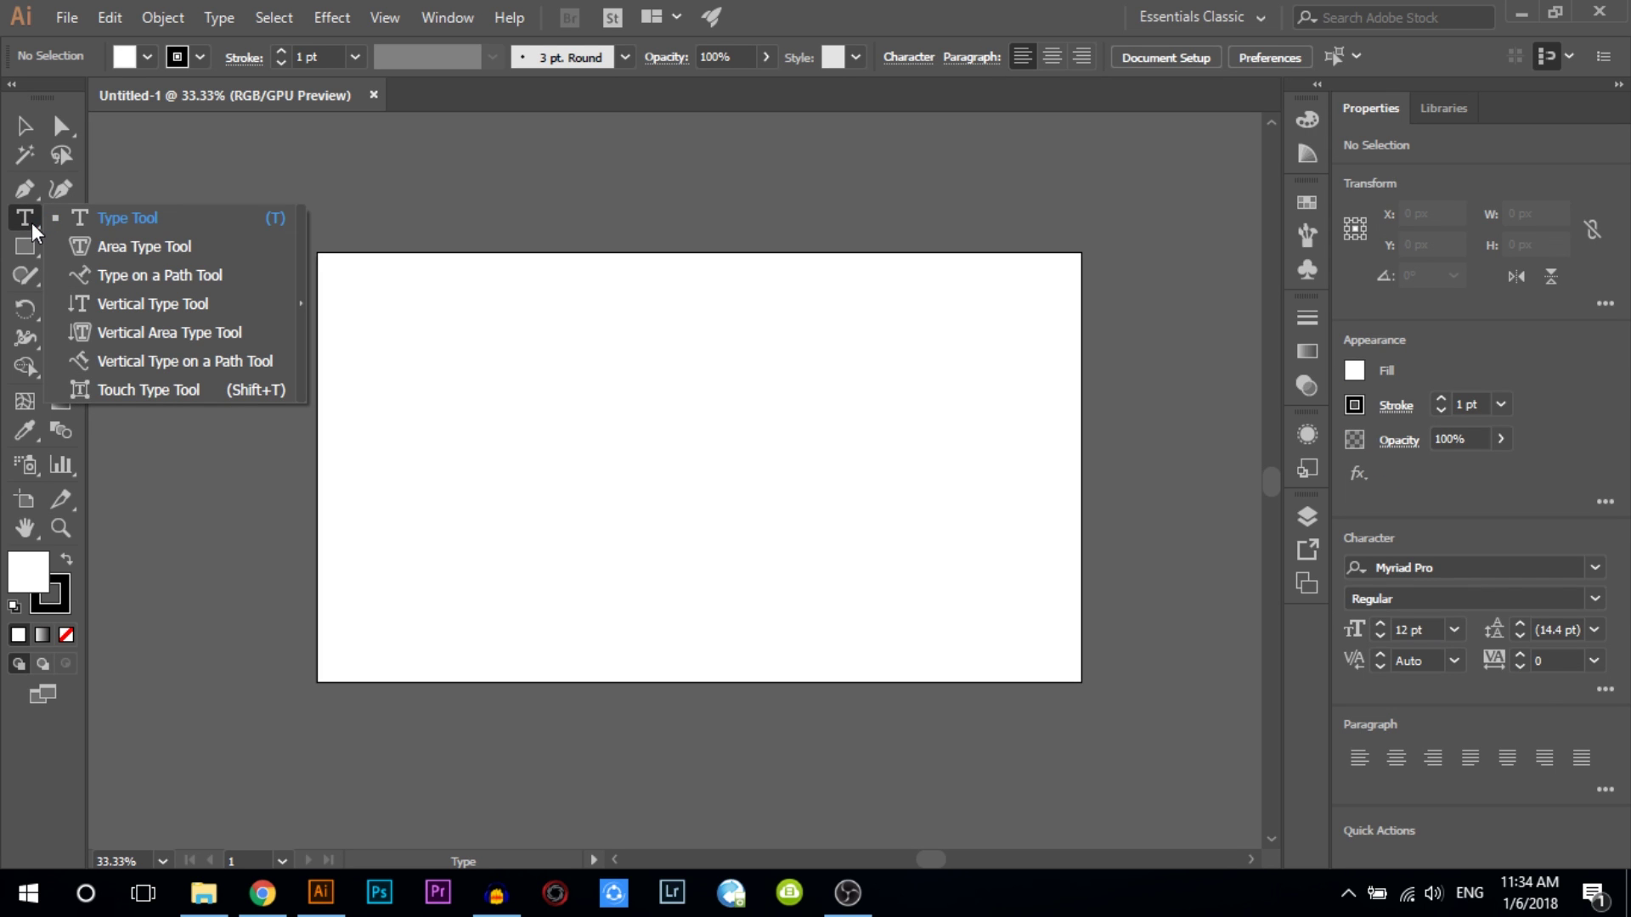
{"action": "left_click", "coordinate": [165, 248]}
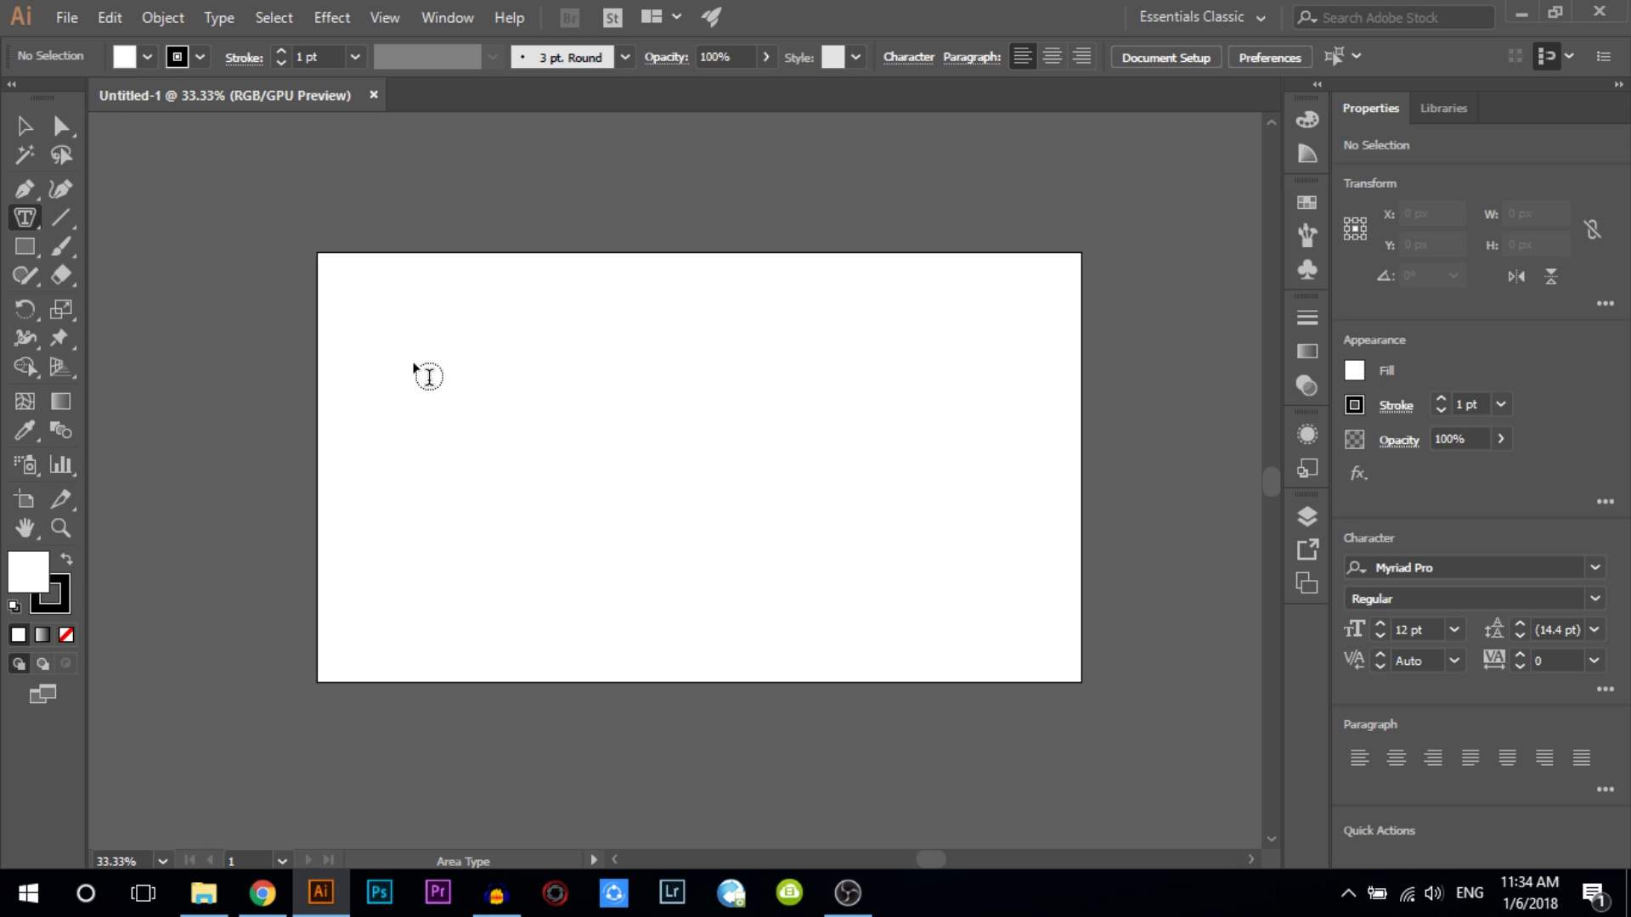
{"action": "key", "text": "s"}
{"action": "key", "text": "t"}
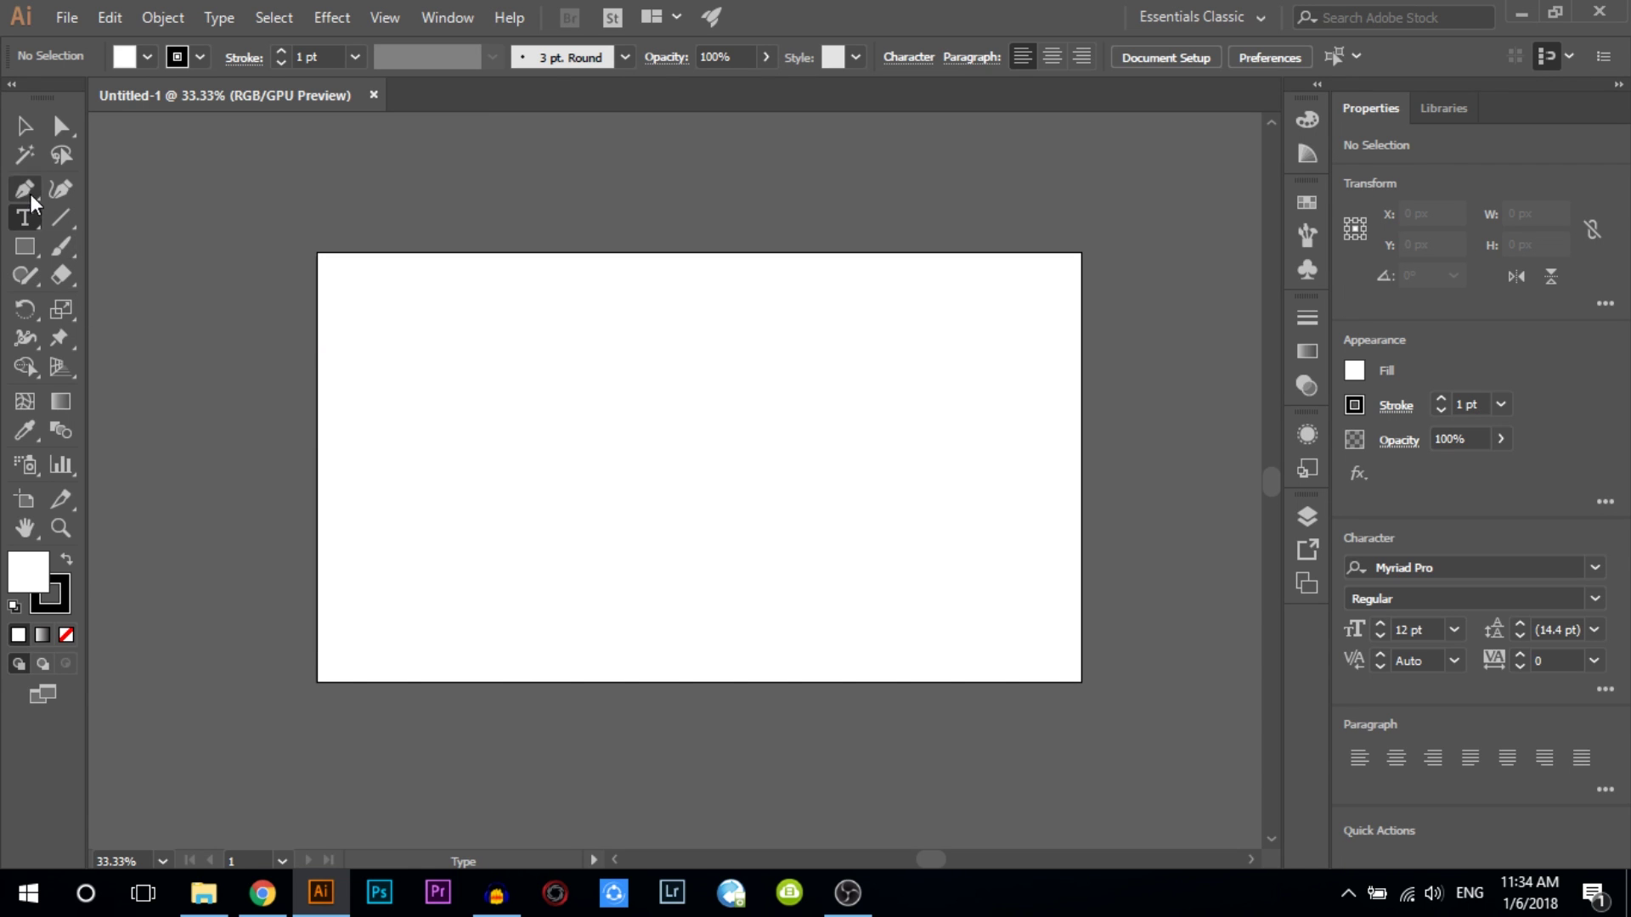
{"action": "left_click", "coordinate": [30, 222]}
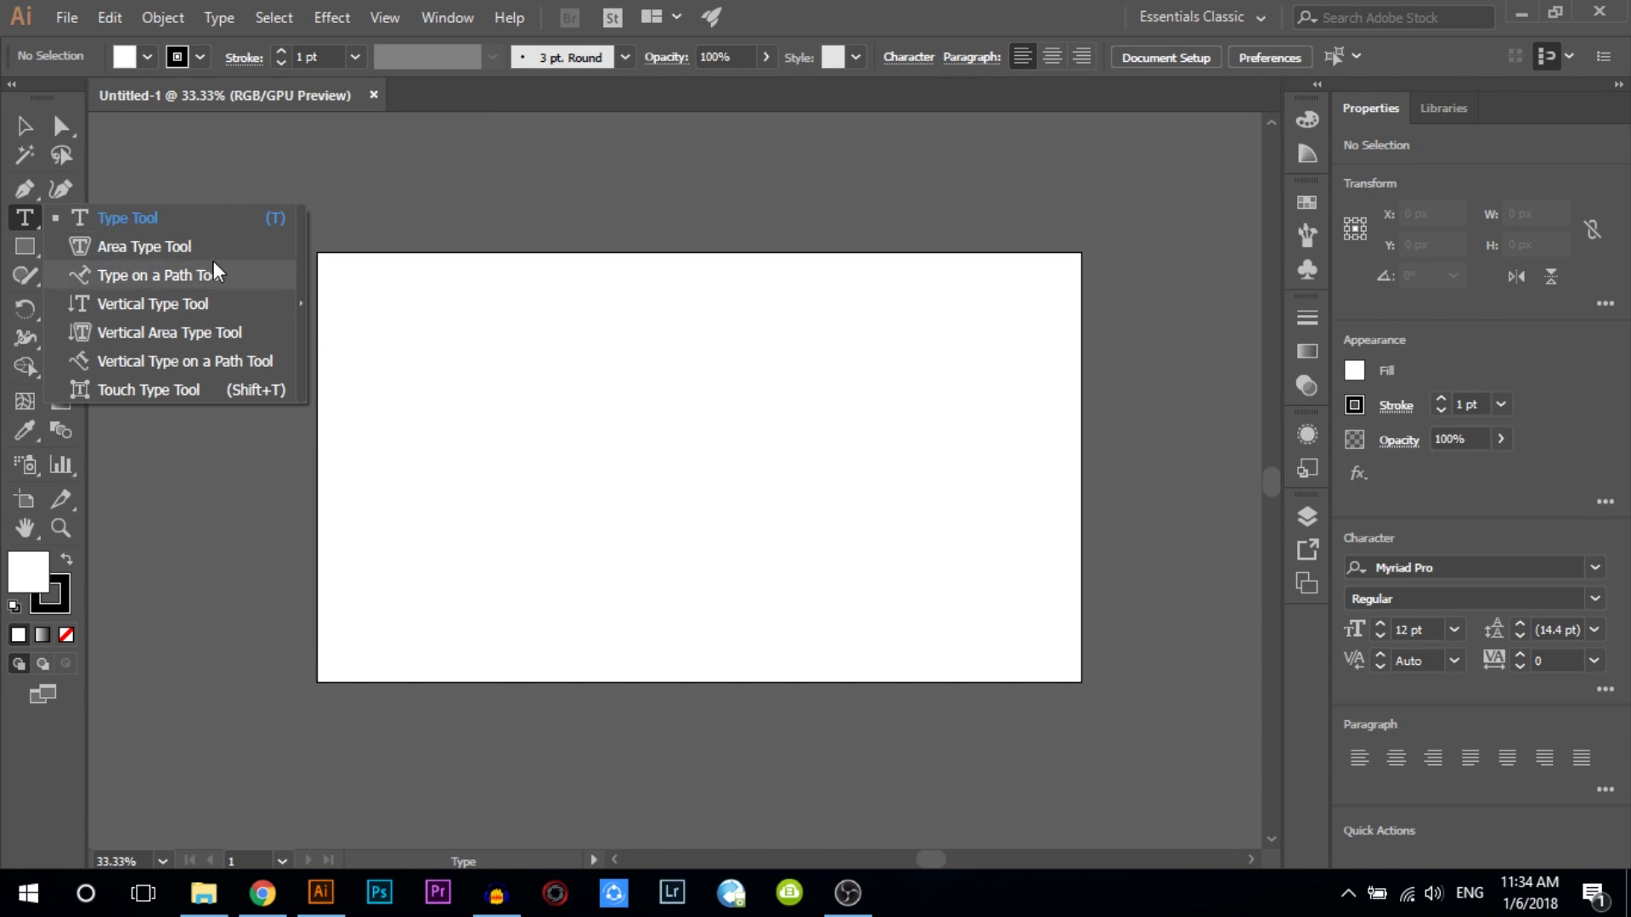
{"action": "left_click", "coordinate": [255, 221]}
{"action": "left_click", "coordinate": [26, 219]}
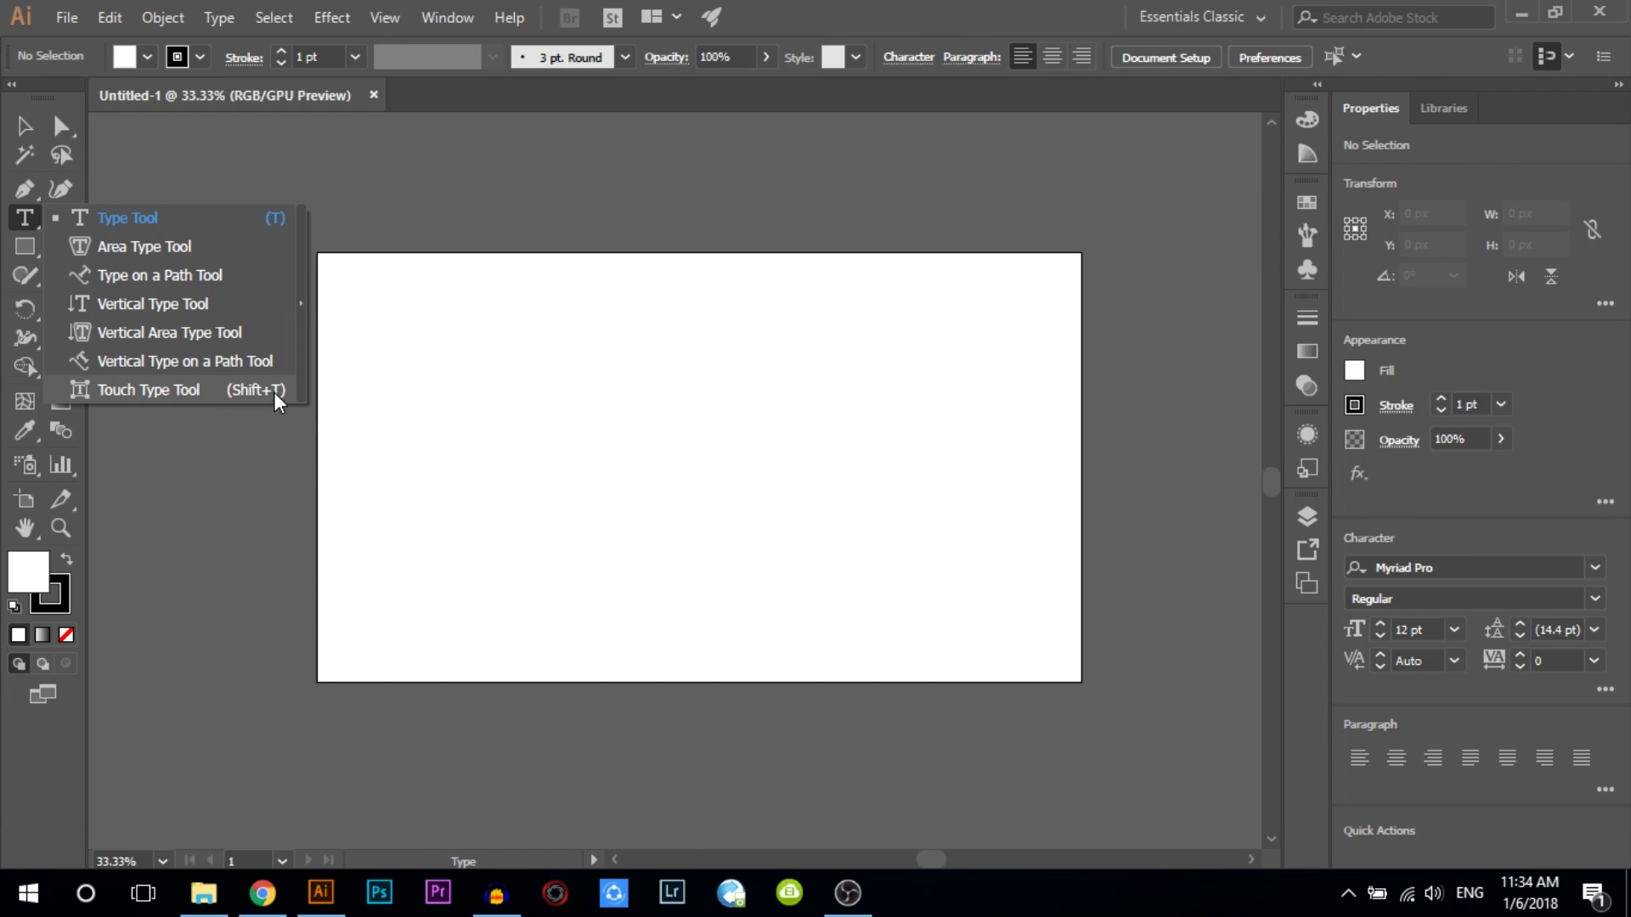
{"action": "left_click", "coordinate": [169, 224]}
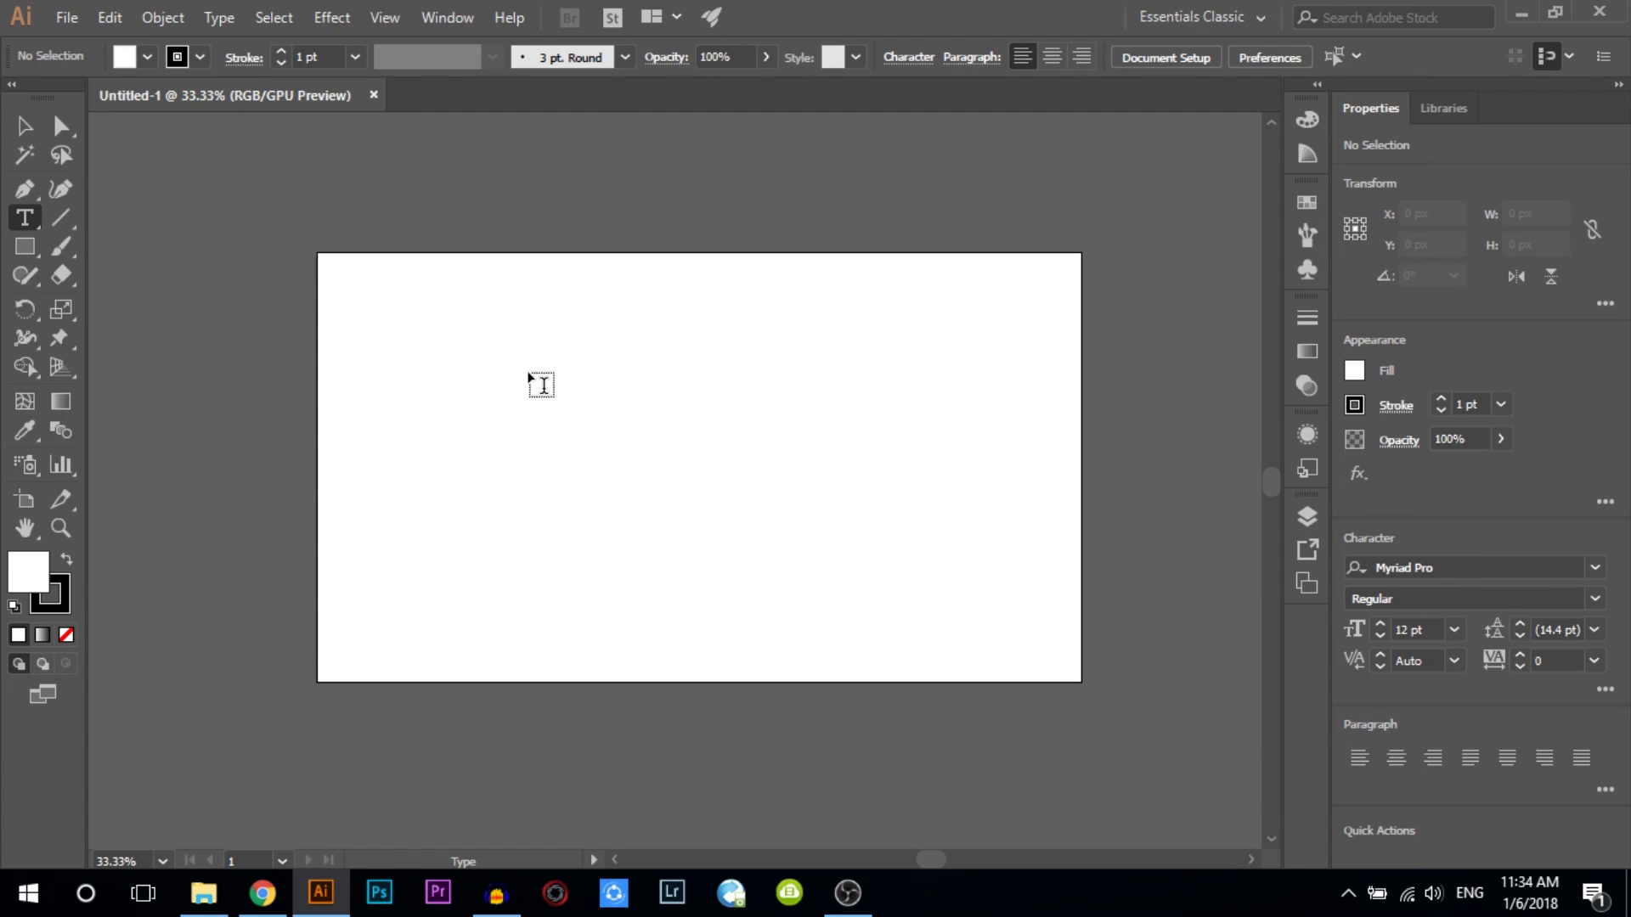
- Place a point-text line on the artboard and replace the placeholder with 'JP STREAM'
{"action": "left_click", "coordinate": [459, 366]}
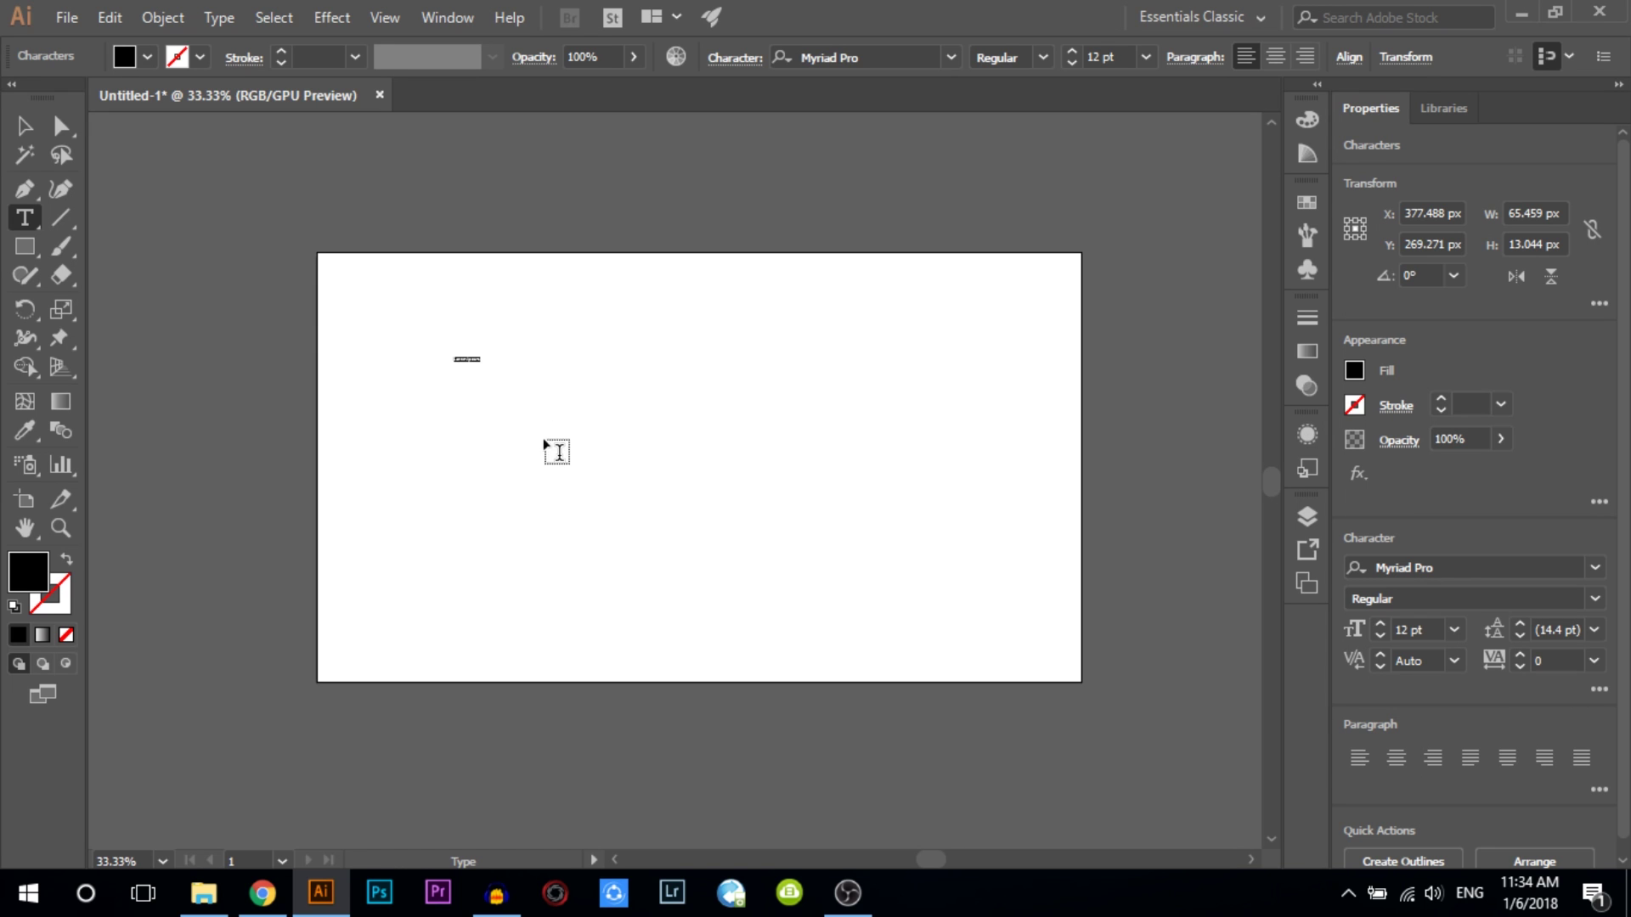
{"action": "scroll", "coordinate": [444, 379], "scroll_direction": "up", "scroll_amount": 5}
{"action": "scroll", "coordinate": [466, 368], "scroll_direction": "down", "scroll_amount": 4}
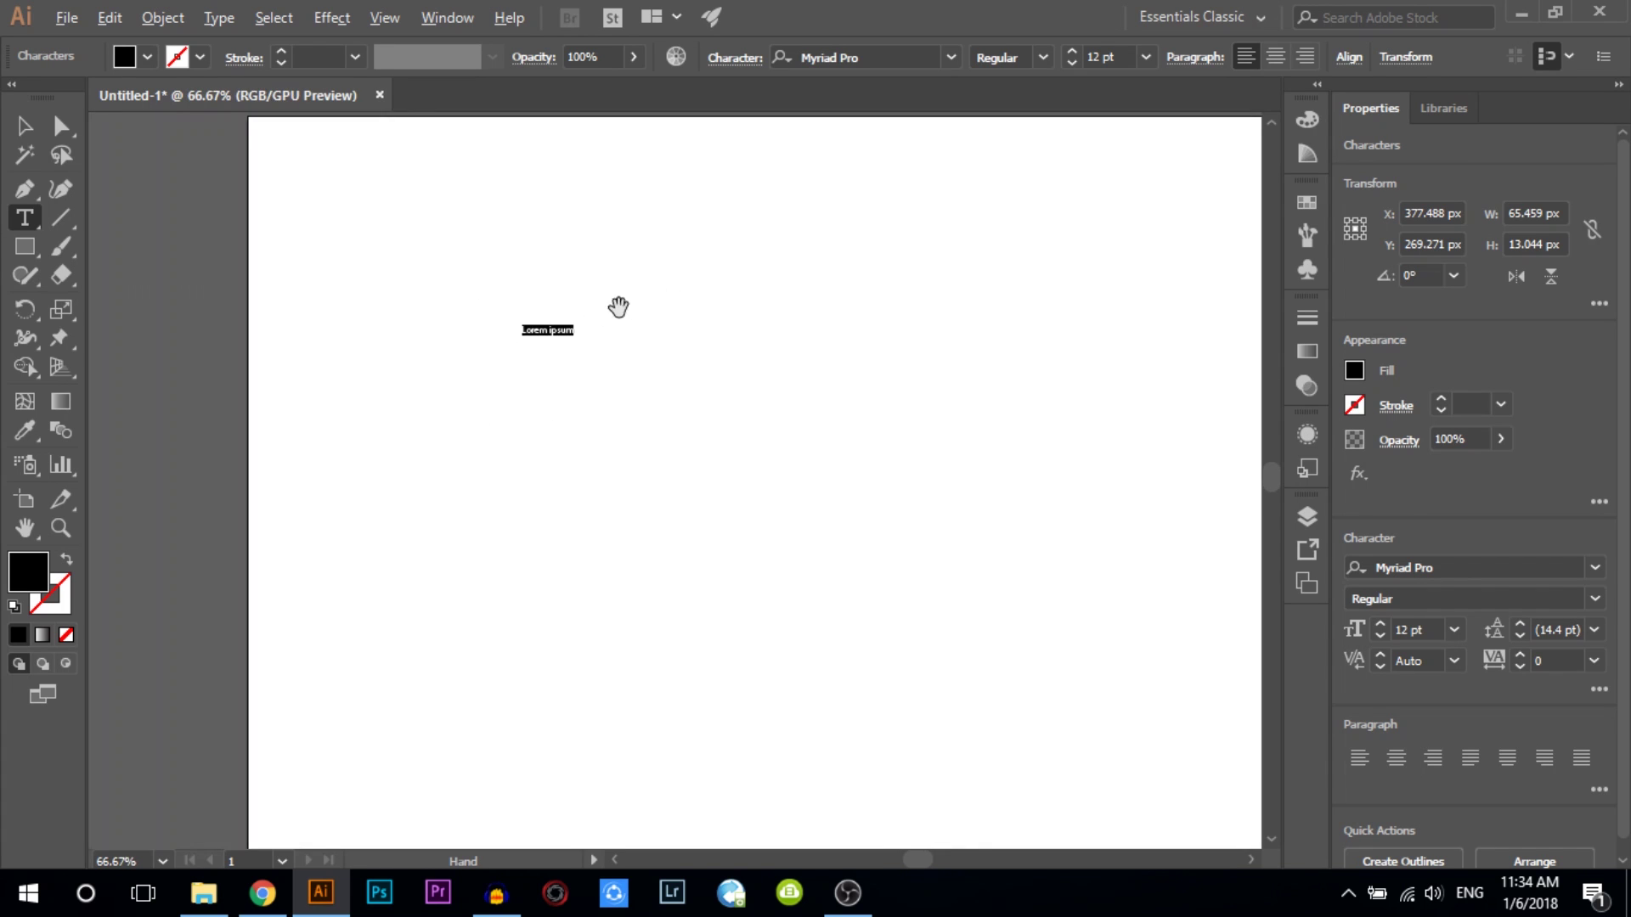
{"action": "scroll", "coordinate": [671, 272], "scroll_direction": "up", "scroll_amount": 3}
{"action": "scroll", "coordinate": [637, 331], "scroll_direction": "down", "scroll_amount": 1}
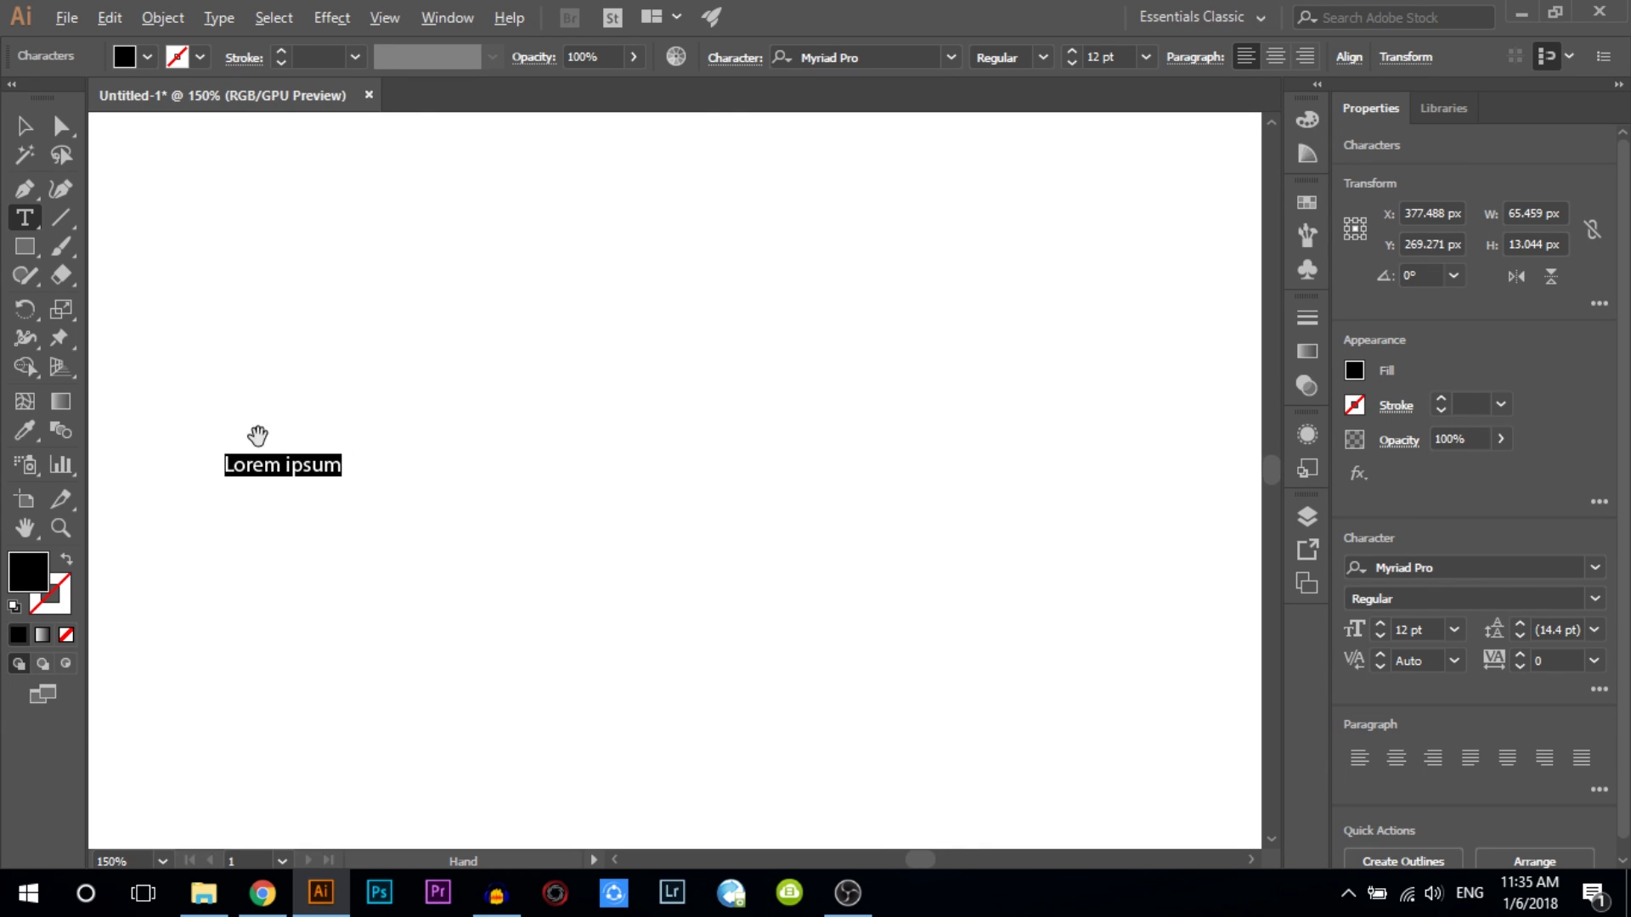
{"action": "scroll", "coordinate": [530, 423], "scroll_direction": "down", "scroll_amount": 2}
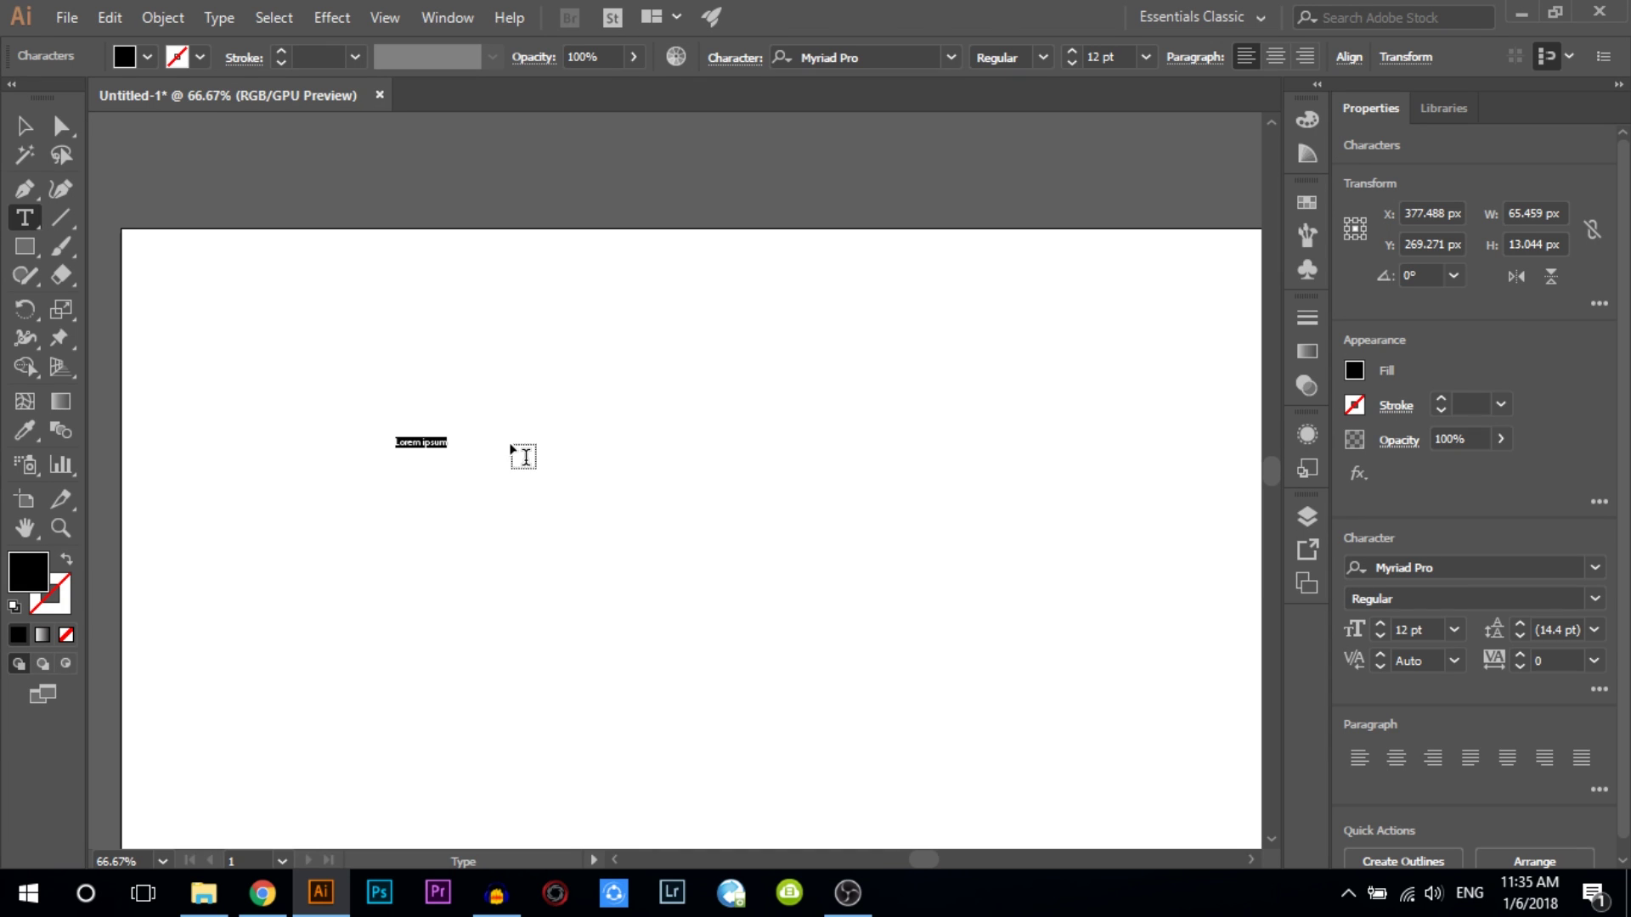
{"action": "key", "text": "BackSpace"}
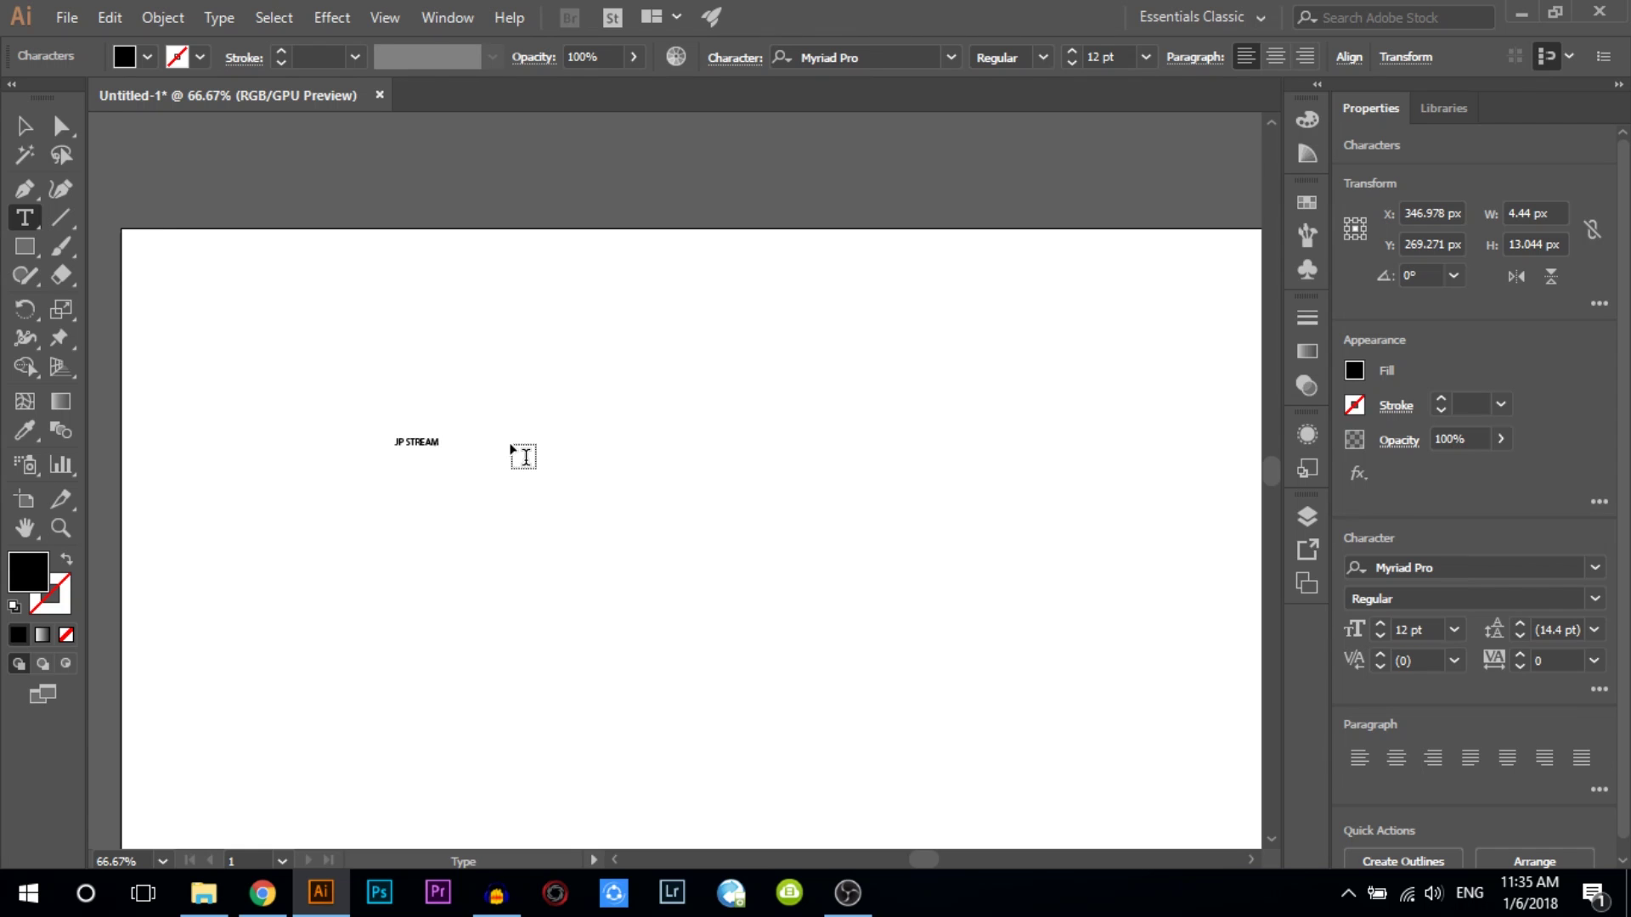
{"action": "key", "text": "ctrl"}
- Set the JP STREAM text to 60 pt and select it as an object
{"action": "key", "text": "ctrl+a"}
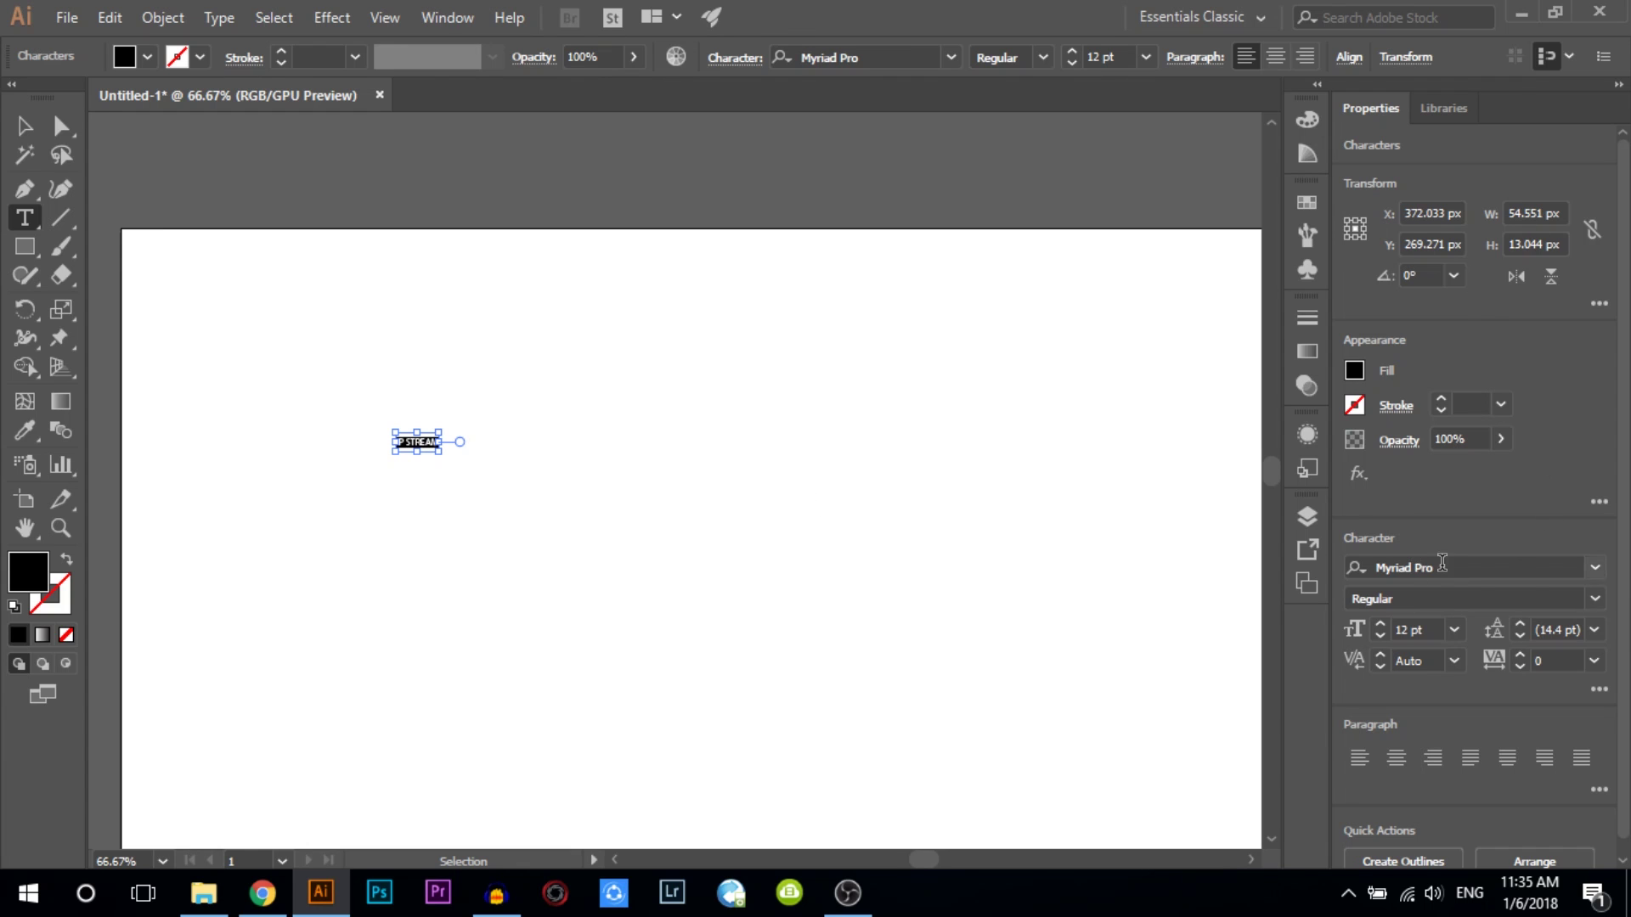
{"action": "scroll", "coordinate": [1427, 570], "scroll_direction": "down", "scroll_amount": 1}
{"action": "scroll", "coordinate": [1454, 575], "scroll_direction": "up", "scroll_amount": 1}
{"action": "scroll", "coordinate": [1454, 575], "scroll_direction": "down", "scroll_amount": 1}
{"action": "scroll", "coordinate": [1454, 575], "scroll_direction": "up", "scroll_amount": 1}
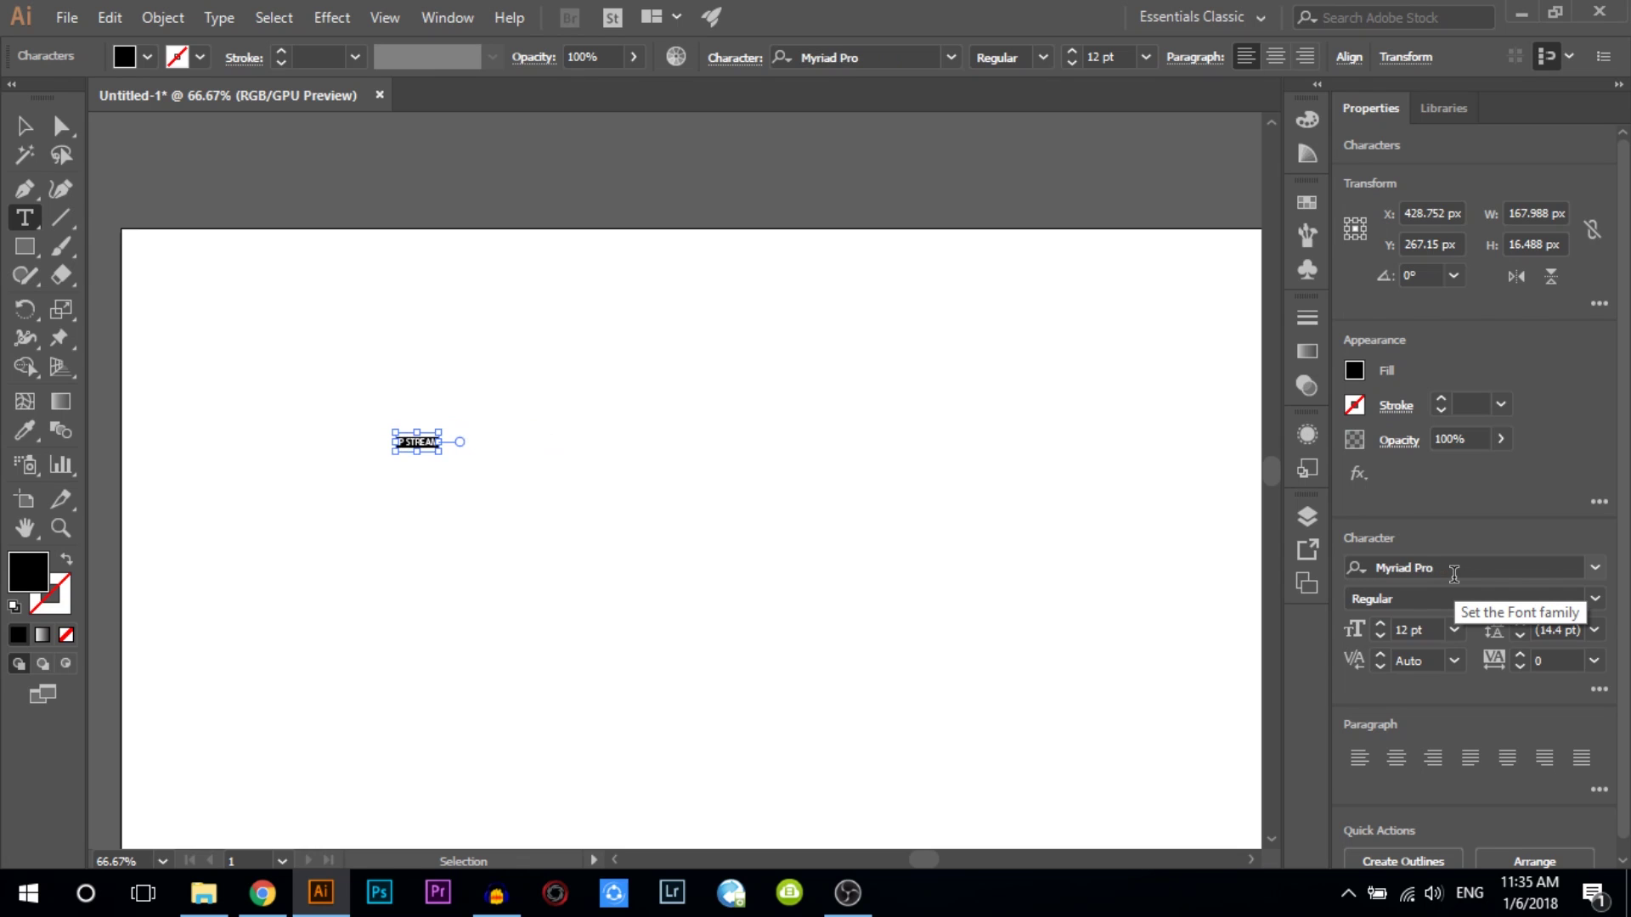
{"action": "left_click", "coordinate": [1454, 631]}
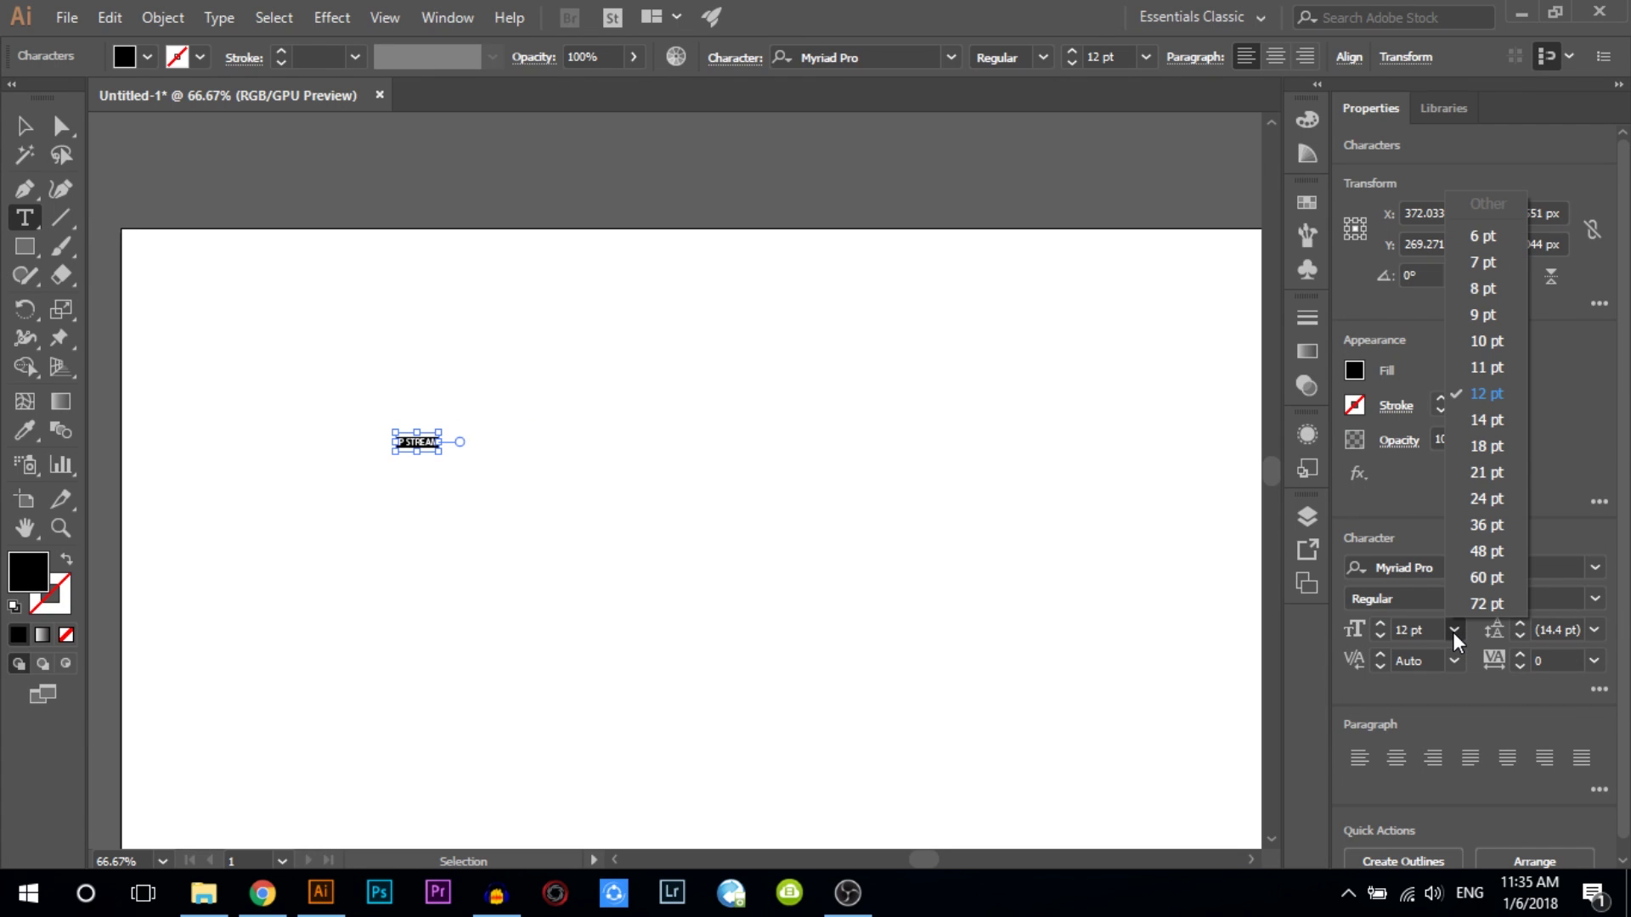
{"action": "left_click", "coordinate": [1485, 589]}
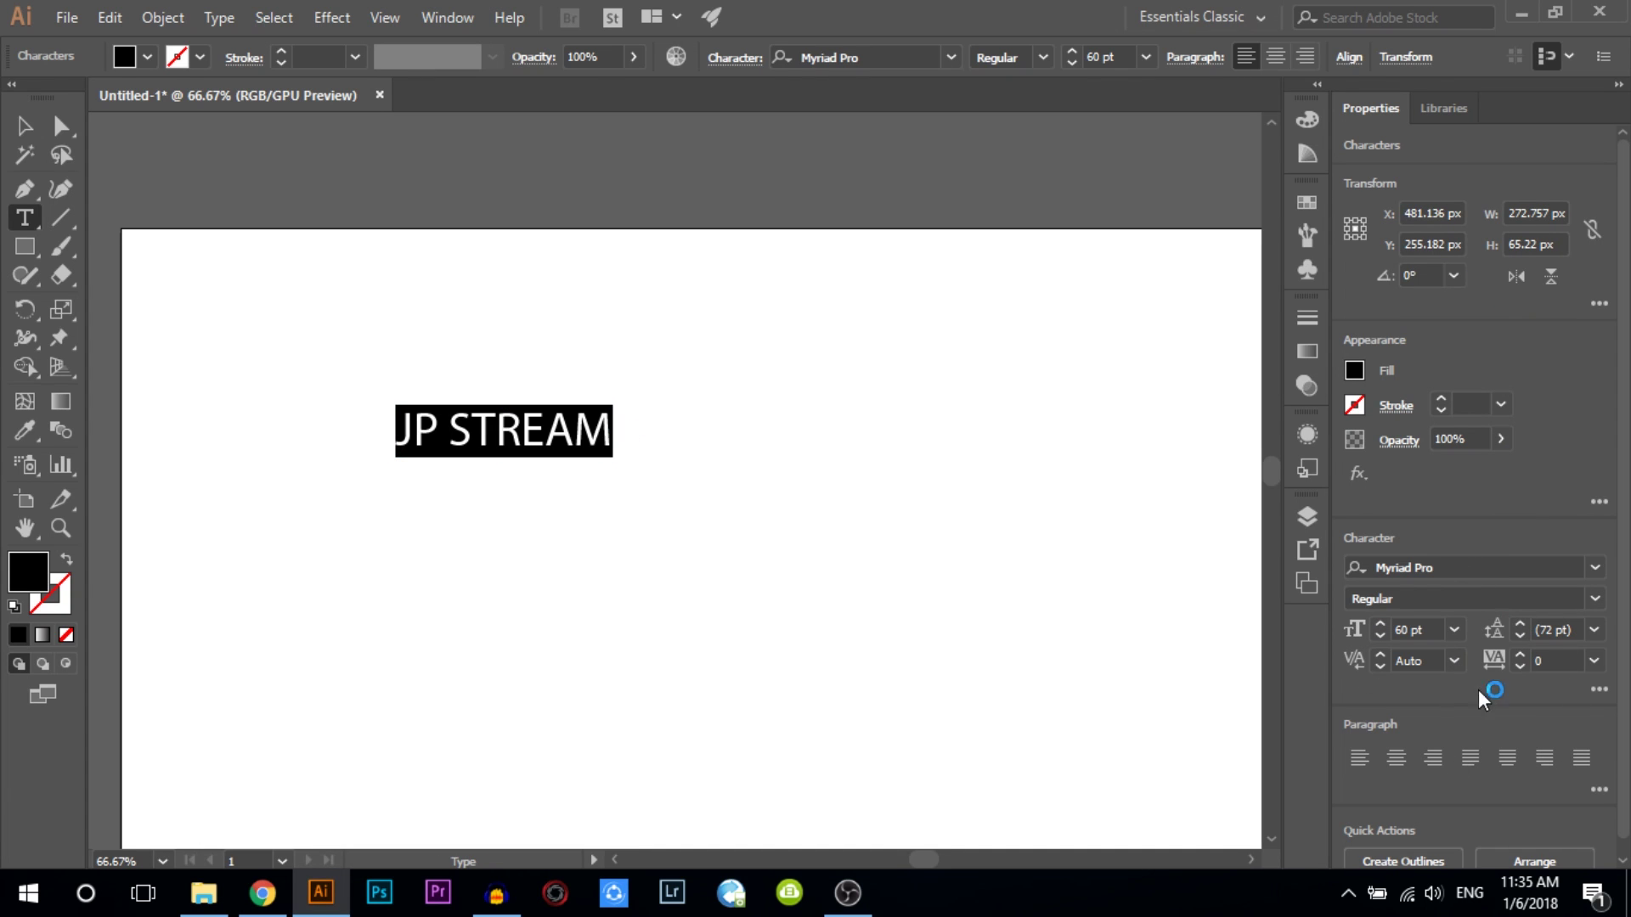
{"action": "left_click", "coordinate": [30, 127]}
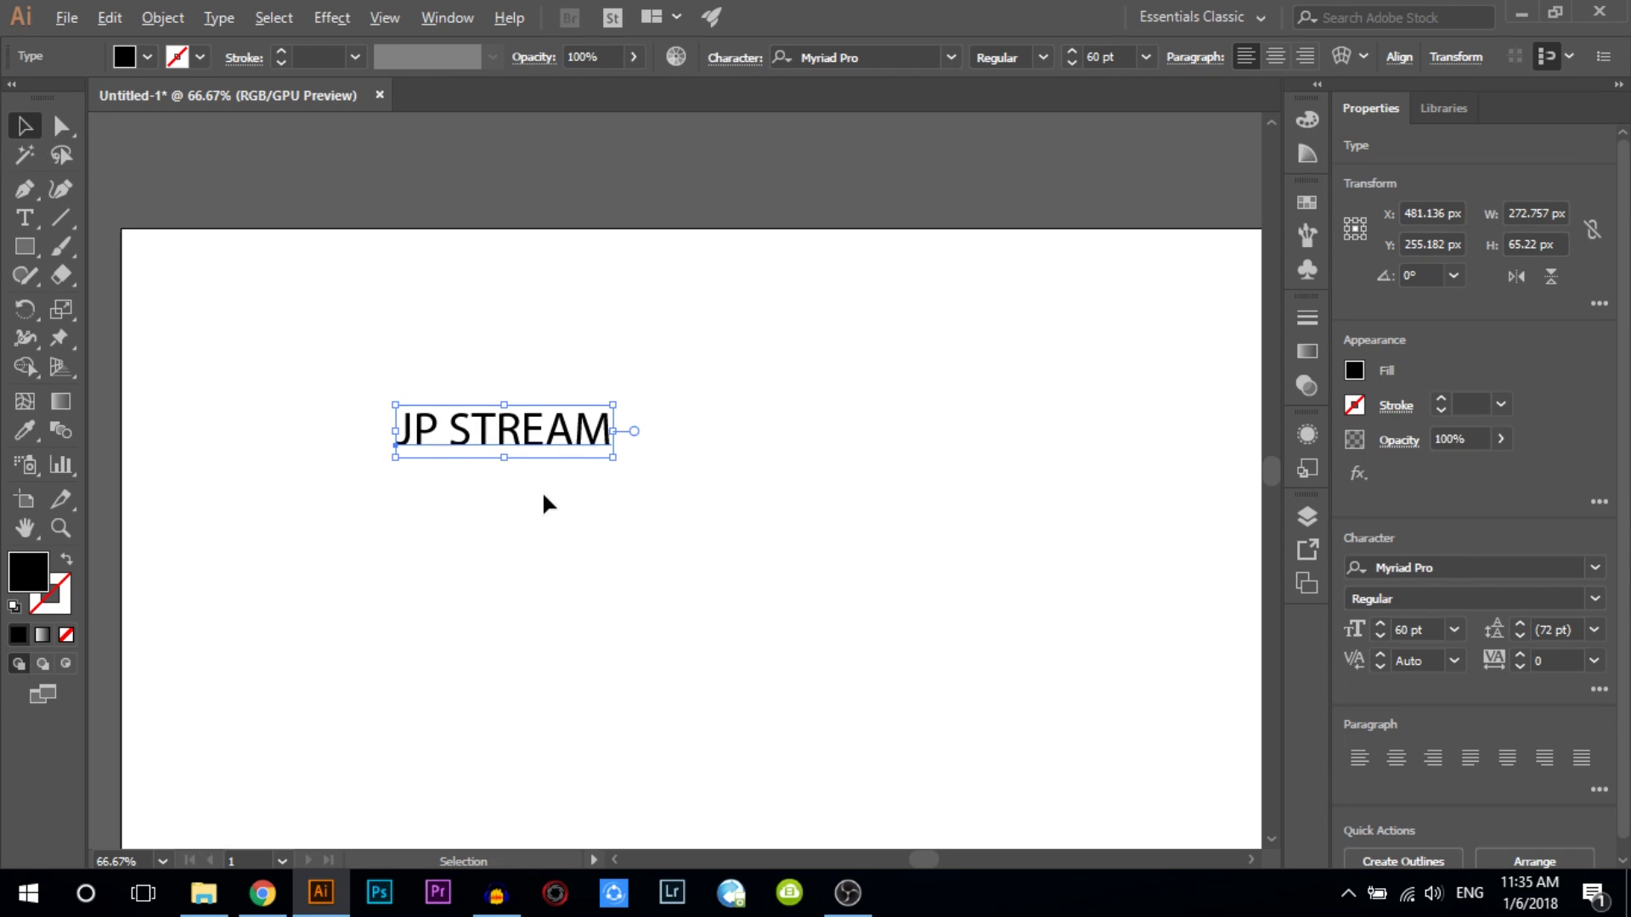
- Scale JP STREAM proportionally to about 135 pt and move it toward the top-left
{"action": "scroll", "coordinate": [547, 498], "scroll_direction": "down", "scroll_amount": 1}
{"action": "mouse_move", "coordinate": [594, 465]}
{"action": "left_mouse_down"}
{"action": "mouse_move", "coordinate": [1037, 645]}
{"action": "mouse_move", "coordinate": [480, 449]}
{"action": "mouse_move", "coordinate": [793, 583]}
{"action": "left_mouse_up"}
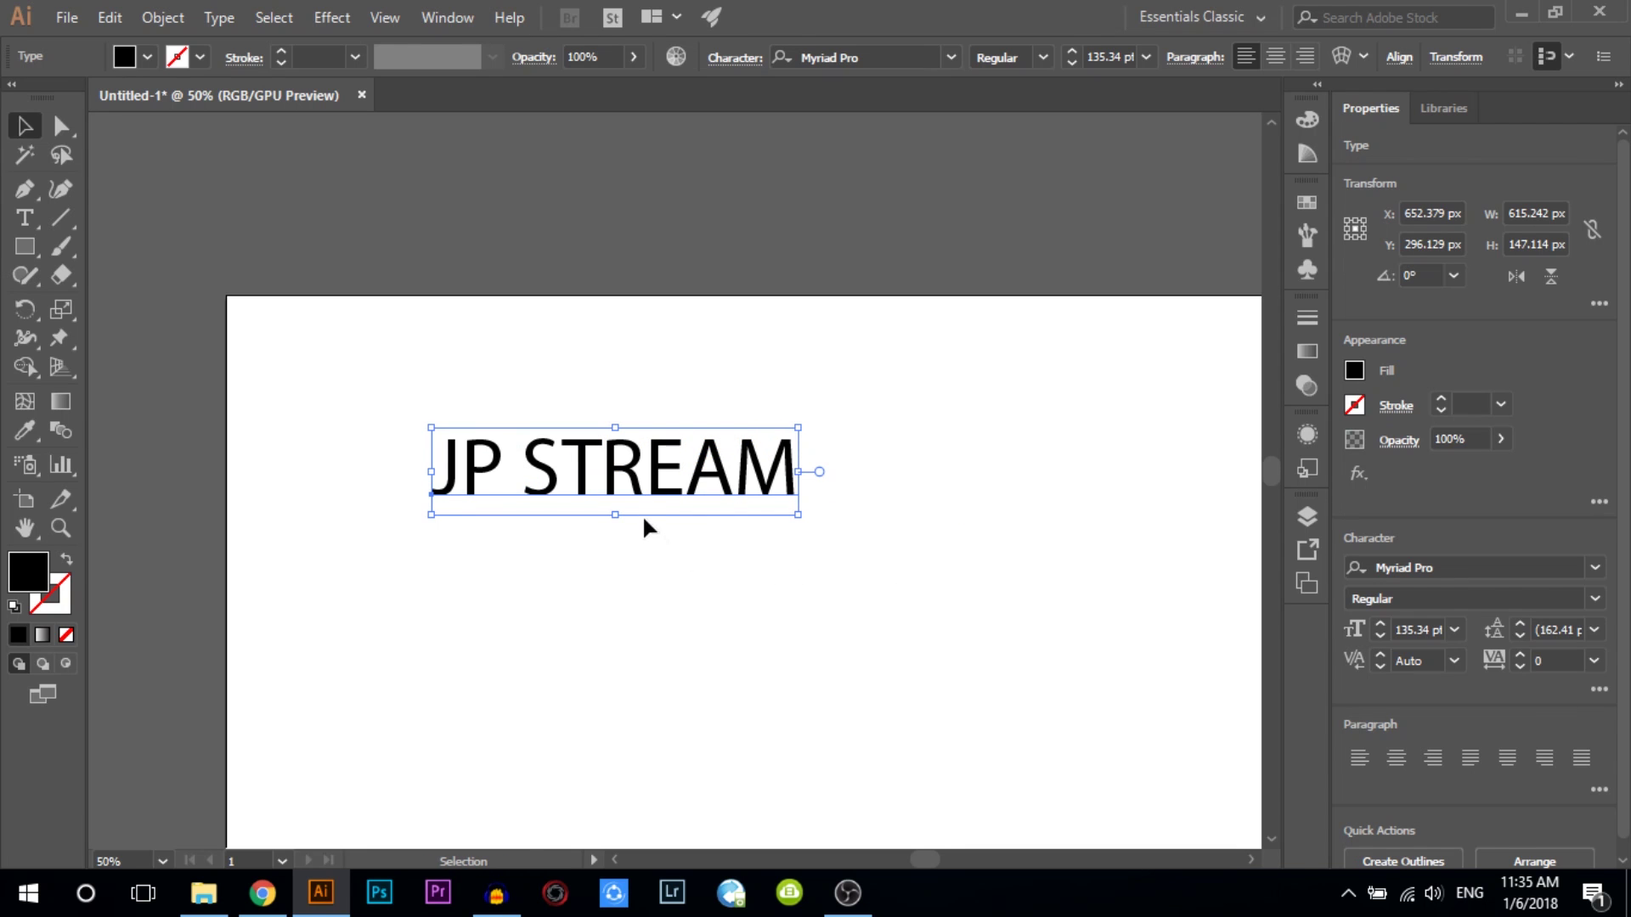
{"action": "mouse_move", "coordinate": [625, 480]}
{"action": "left_mouse_down"}
{"action": "mouse_move", "coordinate": [526, 437]}
{"action": "mouse_move", "coordinate": [459, 378]}
{"action": "left_mouse_up"}
- Add a test Lorem ipsum line below the heading, then delete it
{"action": "left_click", "coordinate": [24, 219]}
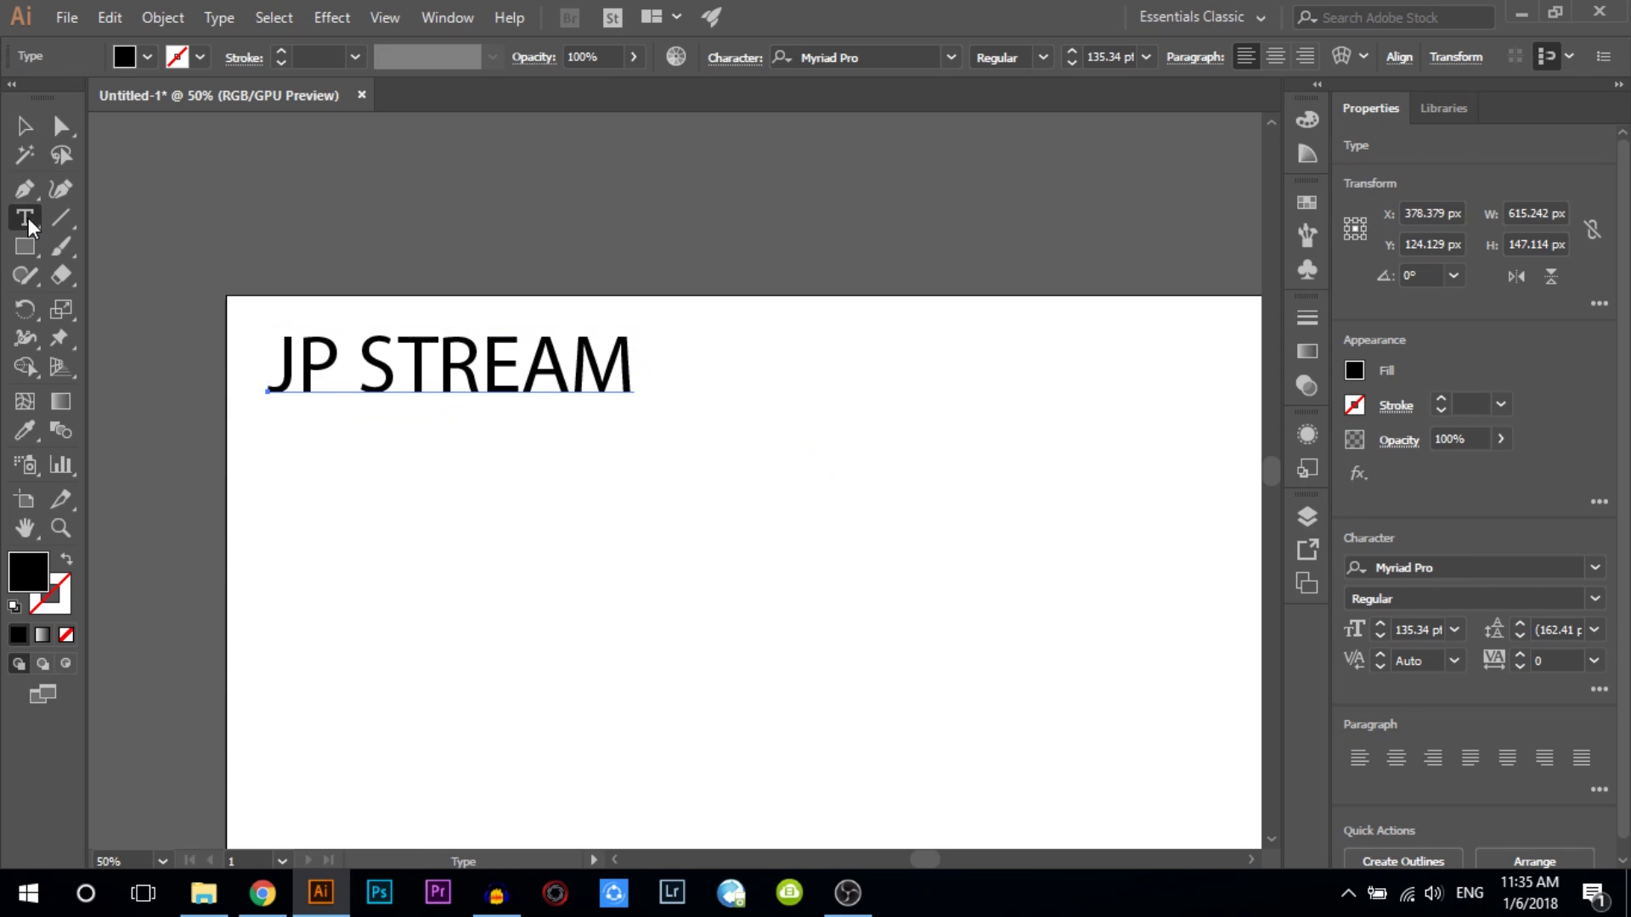
{"action": "left_click", "coordinate": [320, 488]}
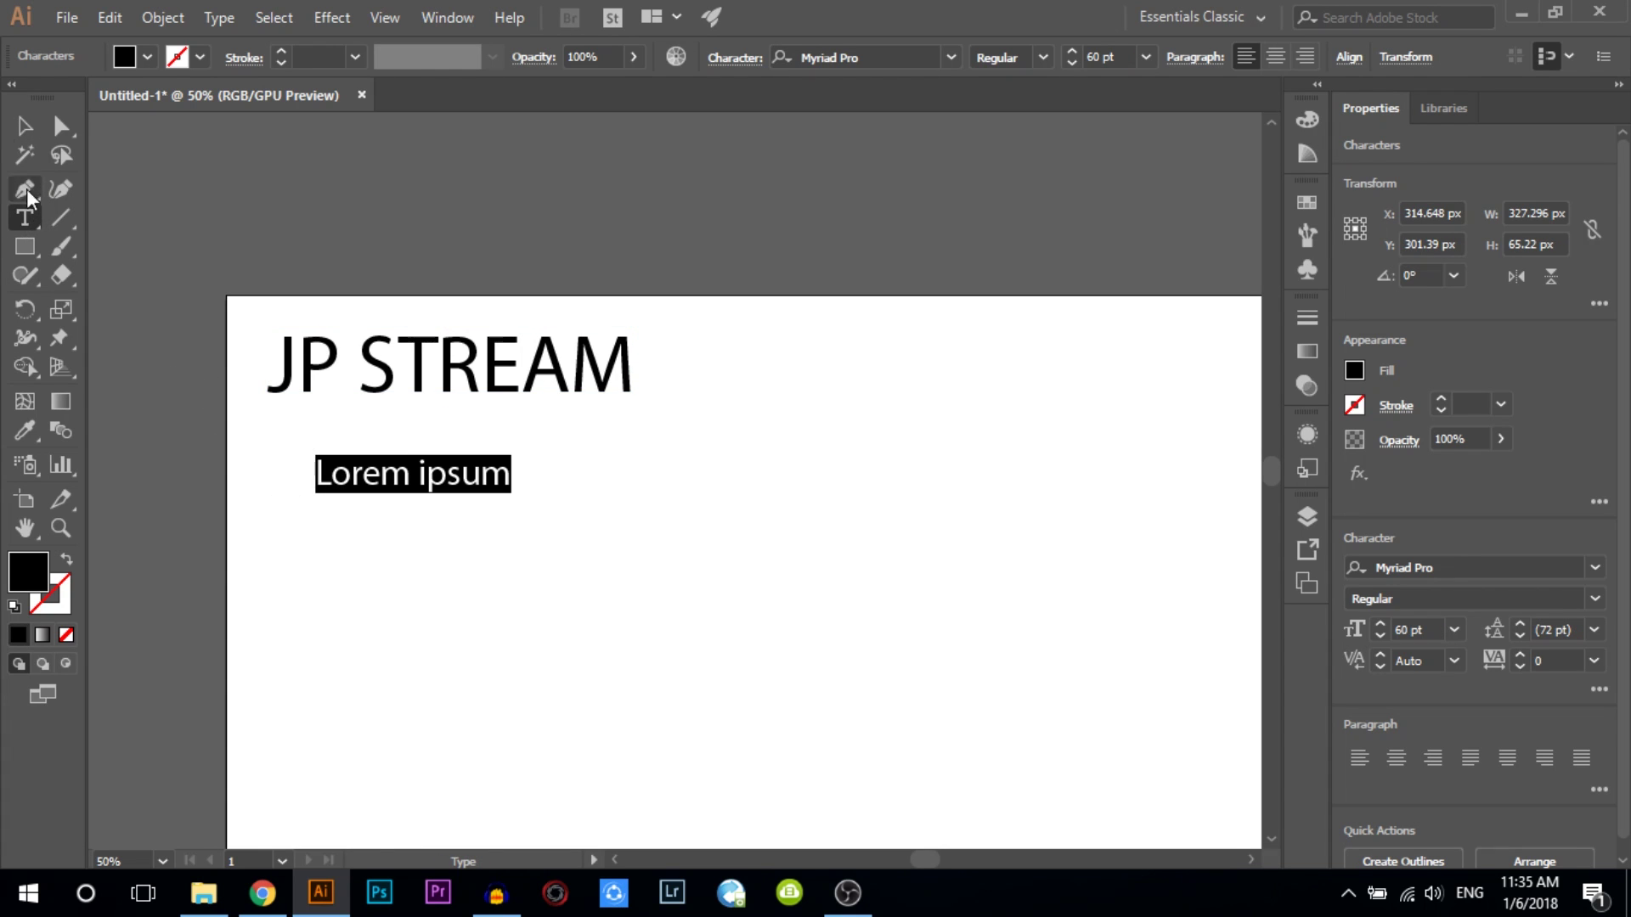
{"action": "key", "text": "Escape"}
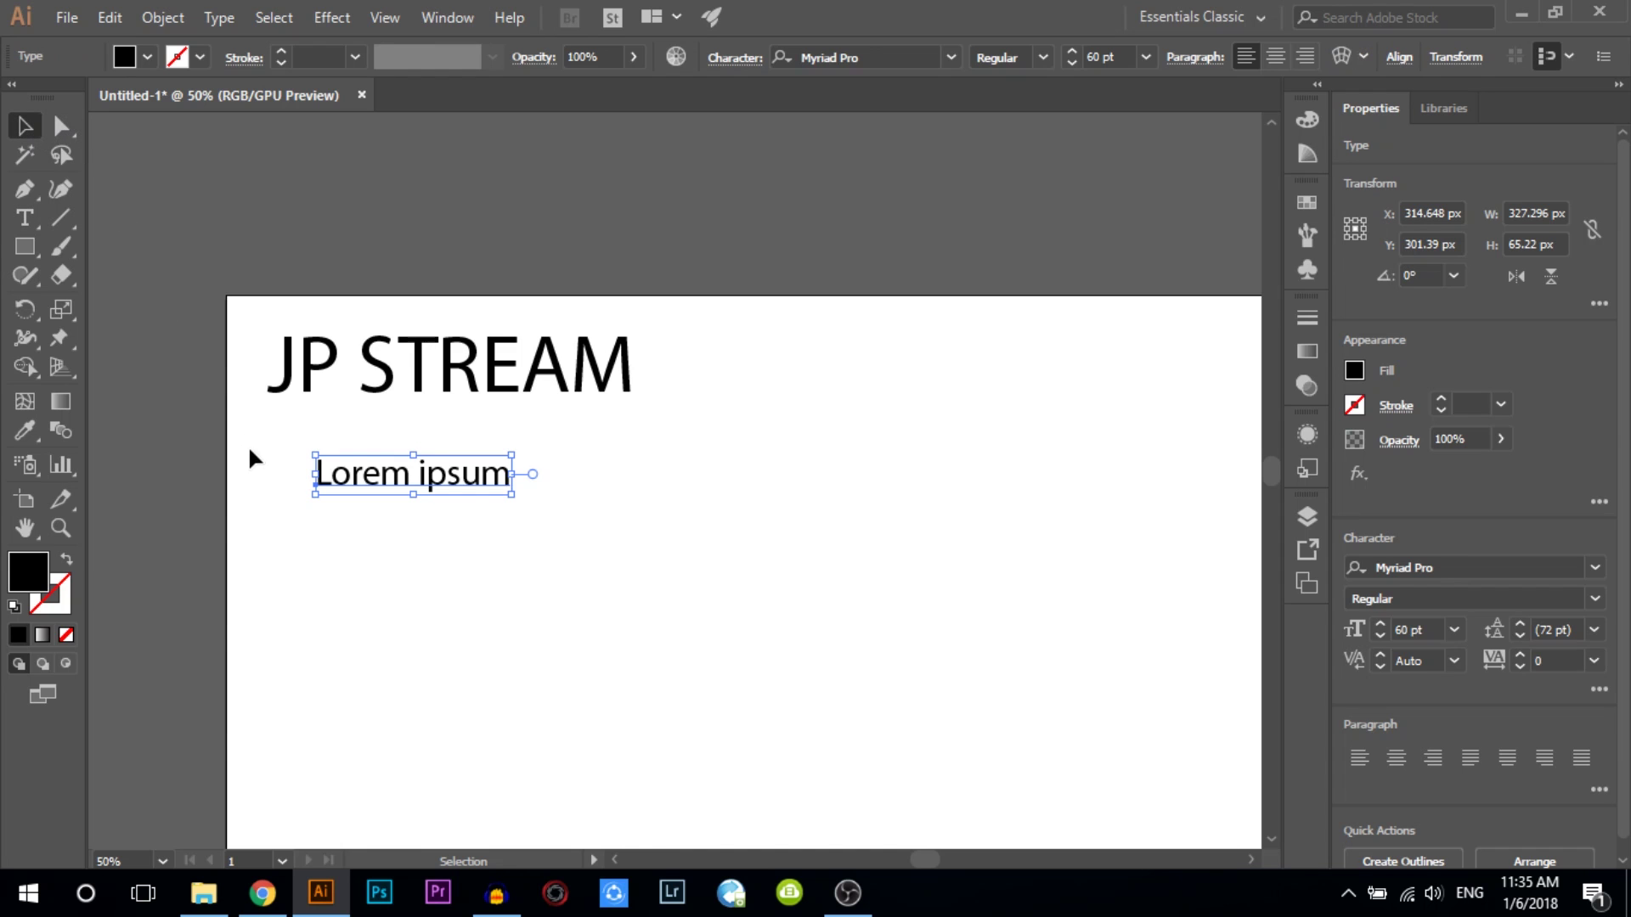
{"action": "key", "text": "Delete"}
{"action": "left_click", "coordinate": [24, 218]}
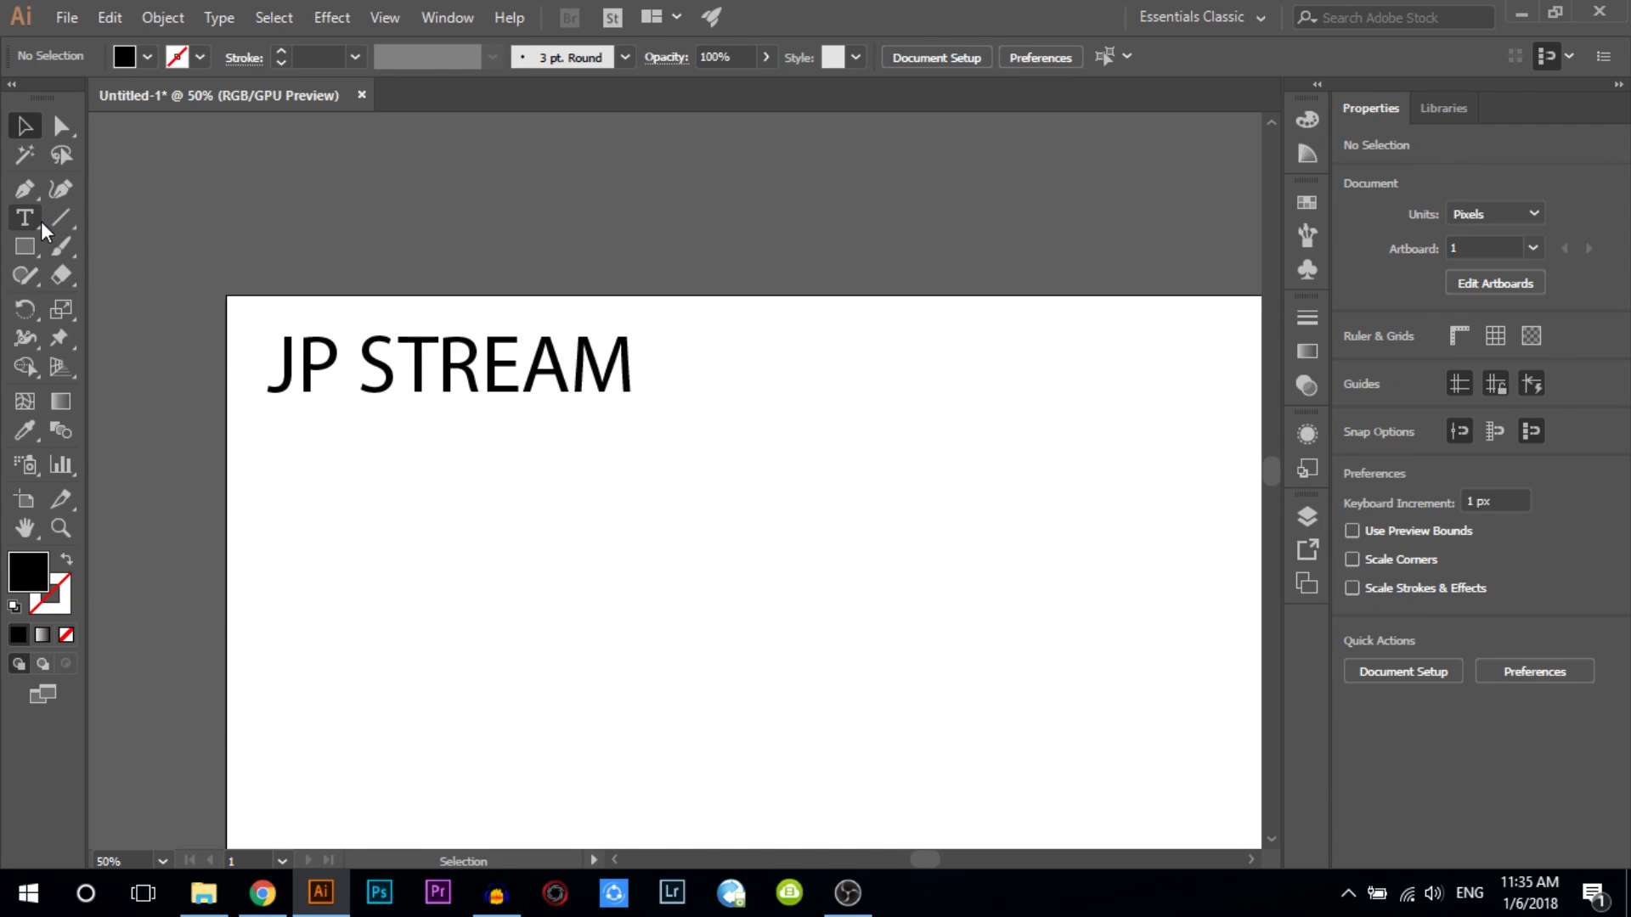
- Draw an area-type frame below the heading holding centre-aligned Lorem ipsum placeholder text
{"action": "mouse_move", "coordinate": [309, 459]}
{"action": "left_mouse_down"}
{"action": "mouse_move", "coordinate": [686, 686]}
{"action": "mouse_move", "coordinate": [795, 714]}
{"action": "left_mouse_up"}
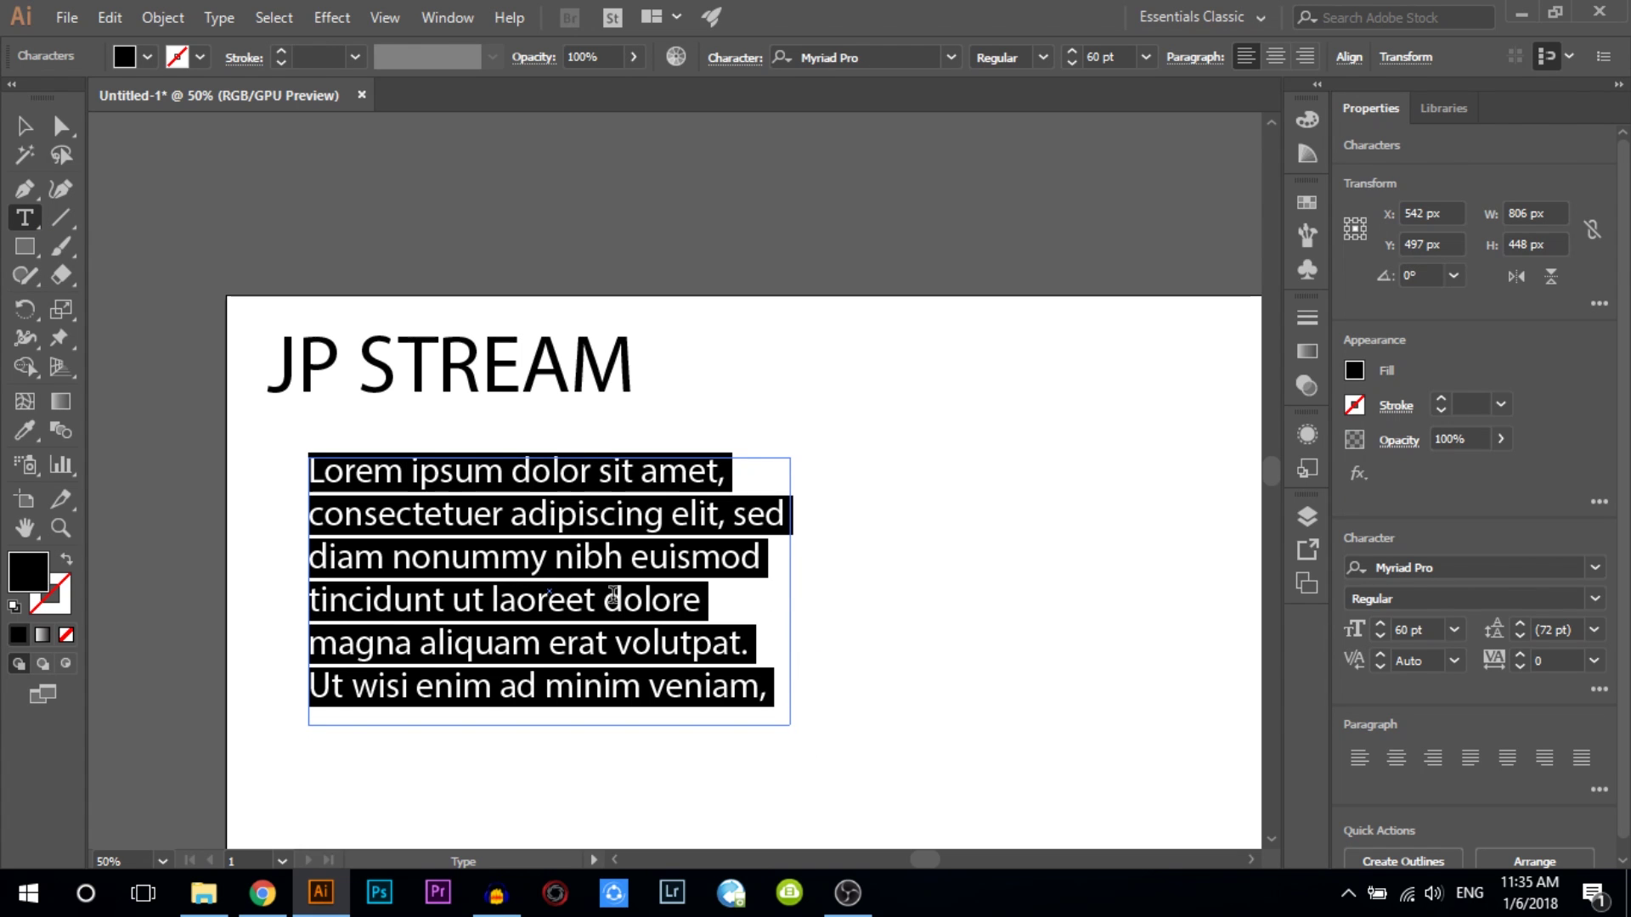
{"action": "scroll", "coordinate": [548, 518], "scroll_direction": "down", "scroll_amount": 2}
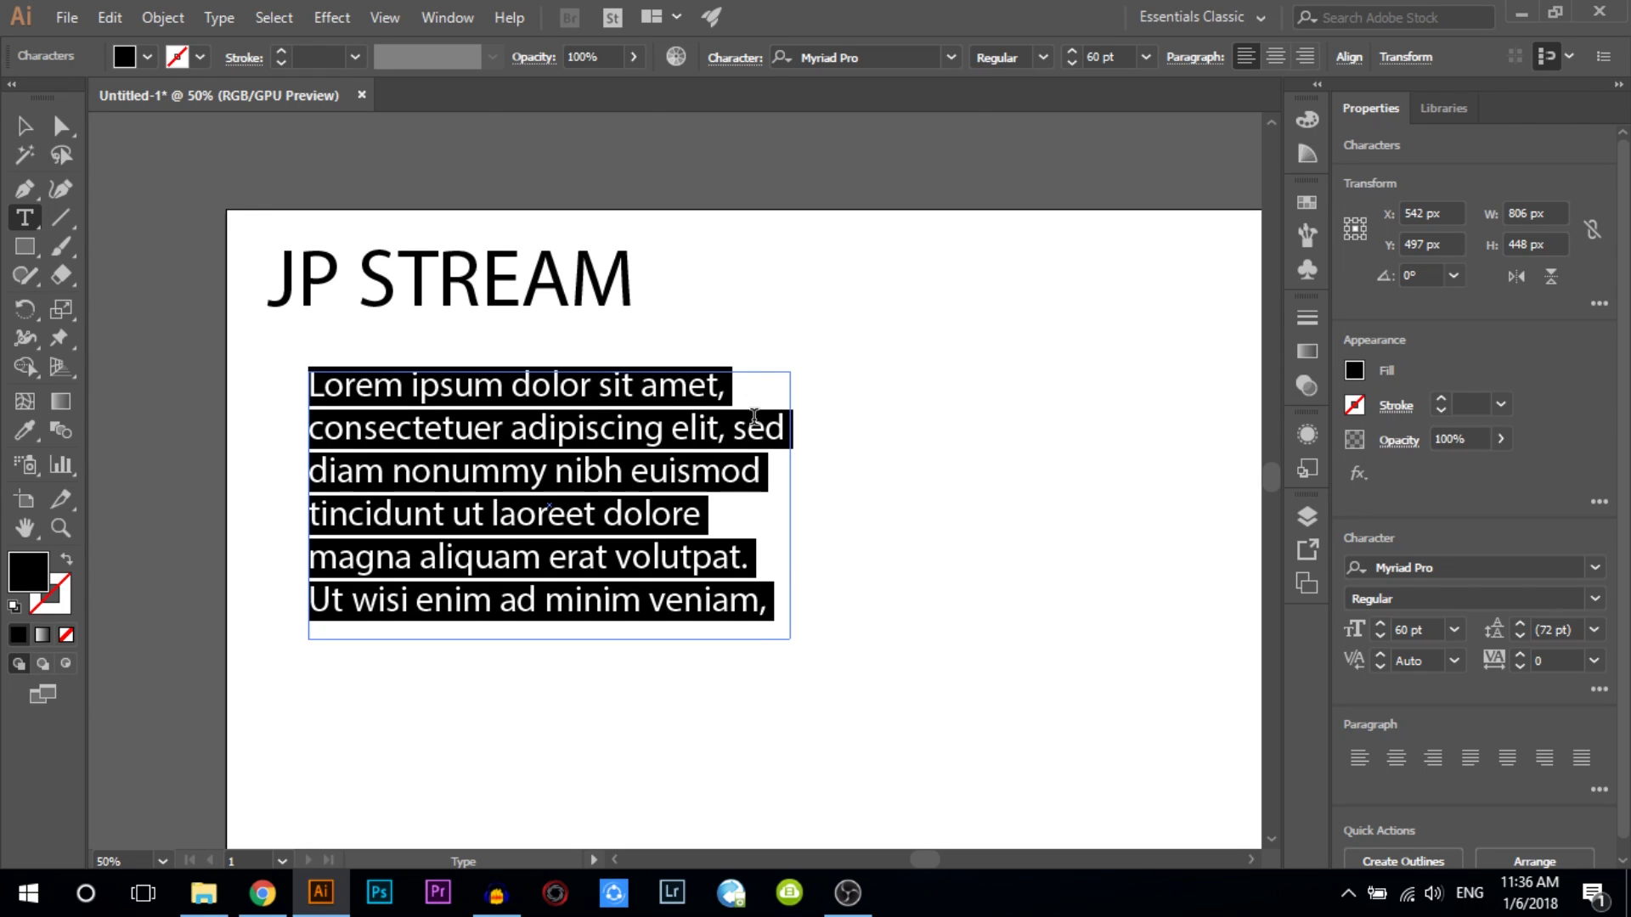
{"action": "type", "text": "asgd bagd iugt aiudgat iudgaiugd aiusgdt aiusauisdgiugtasdu"}
{"action": "key", "text": "ctrl+z"}
{"action": "left_click", "coordinate": [26, 125]}
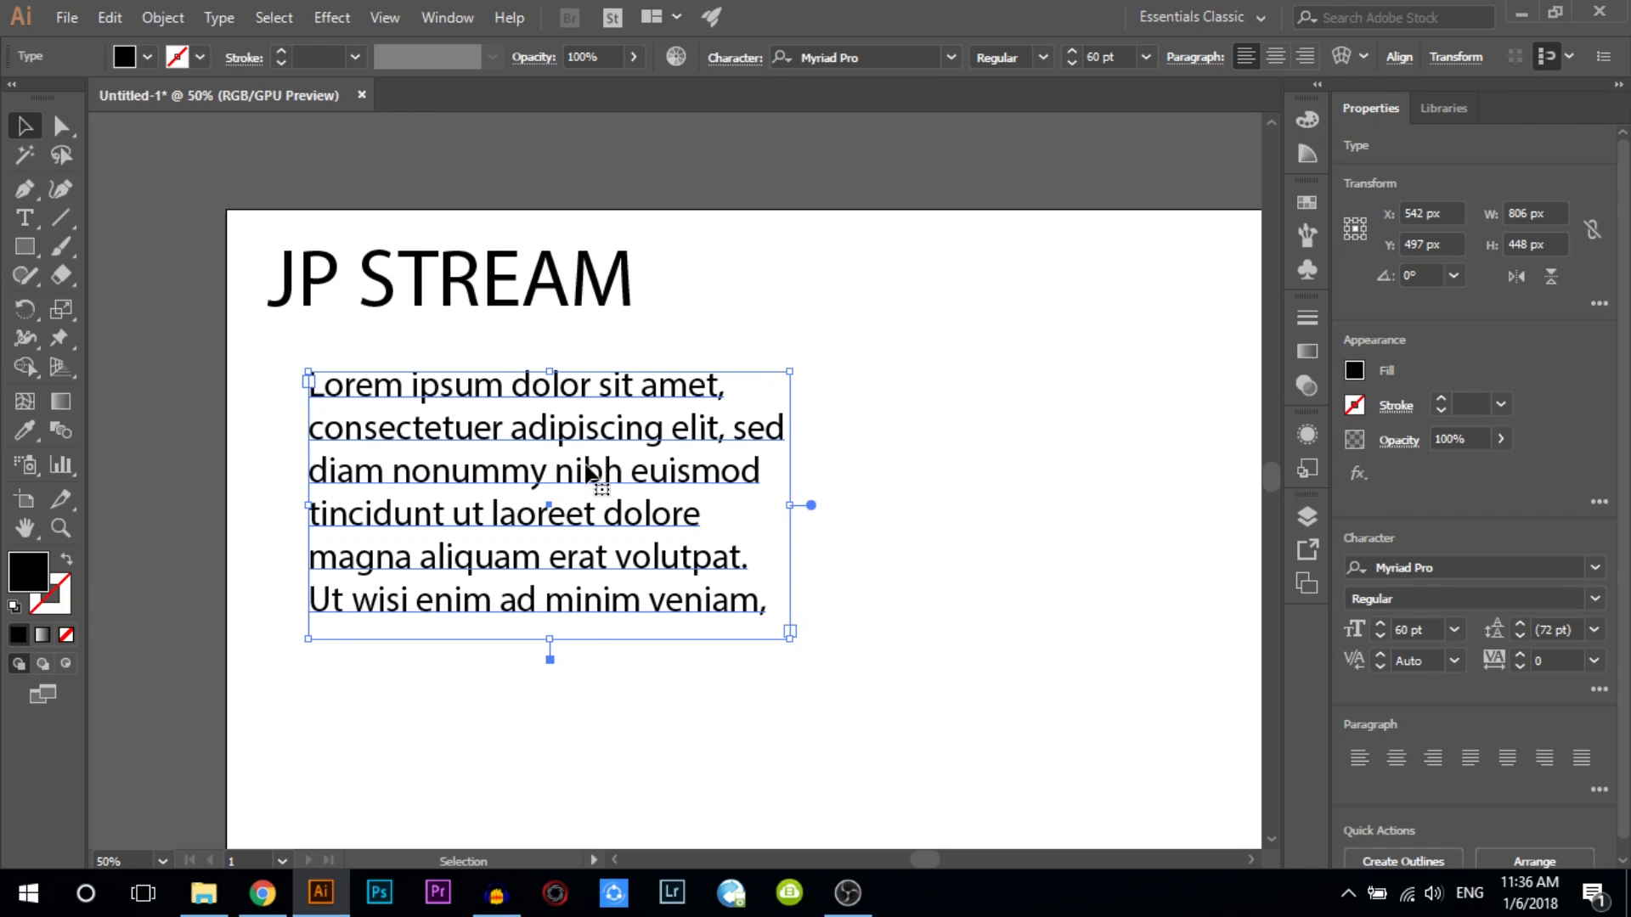
{"action": "scroll", "coordinate": [592, 475], "scroll_direction": "down", "scroll_amount": 2}
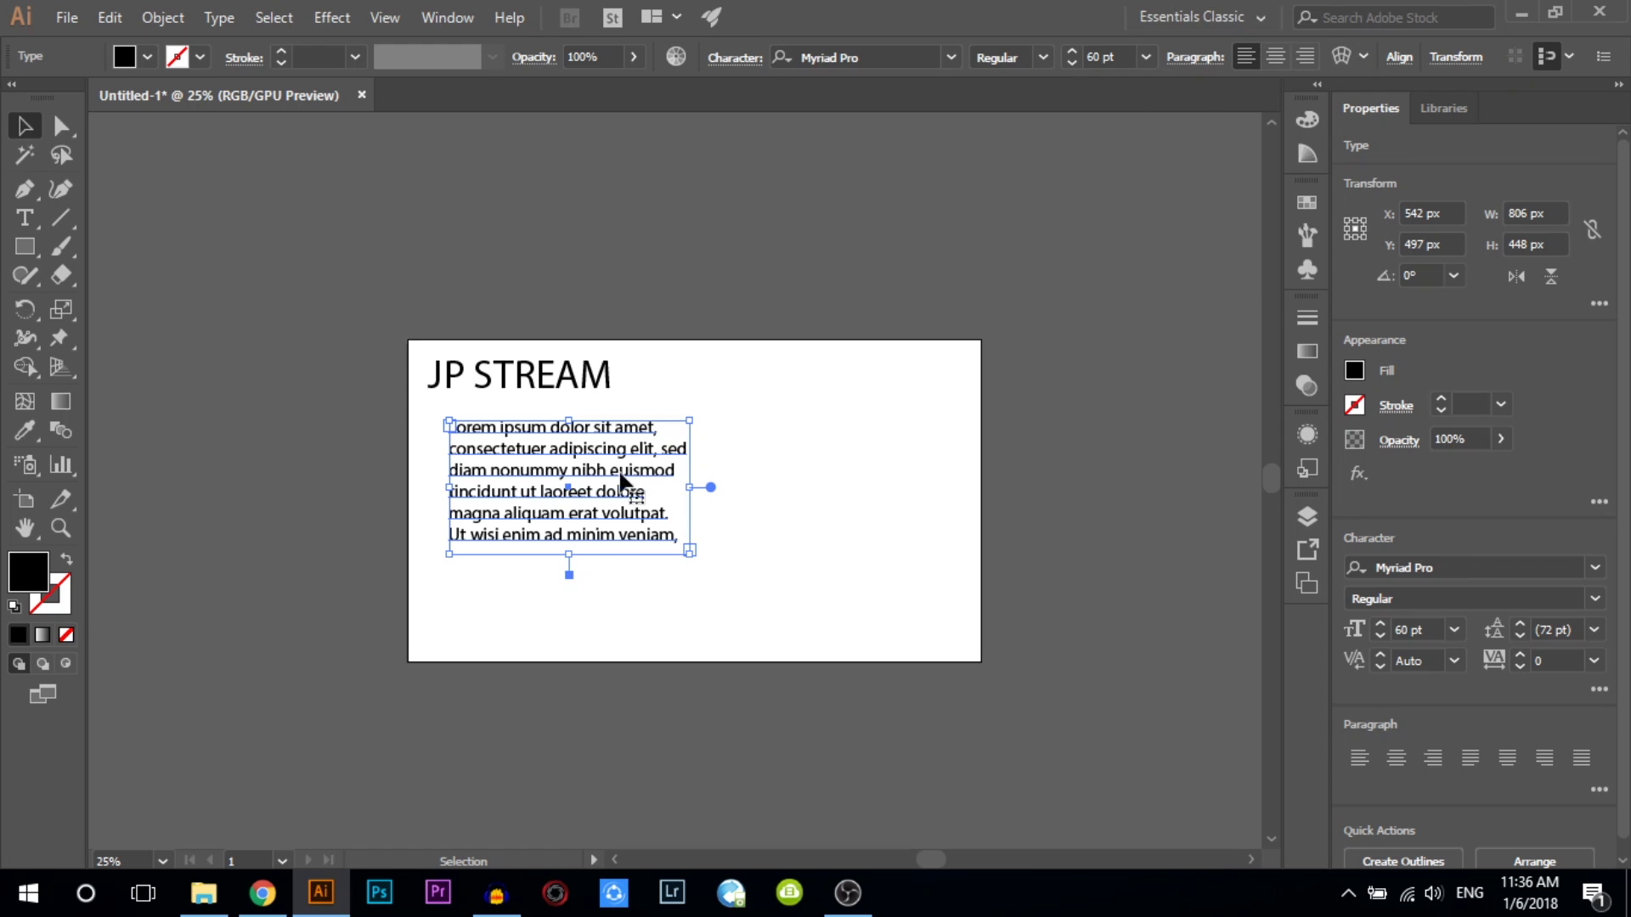
{"action": "left_click", "coordinate": [1277, 57]}
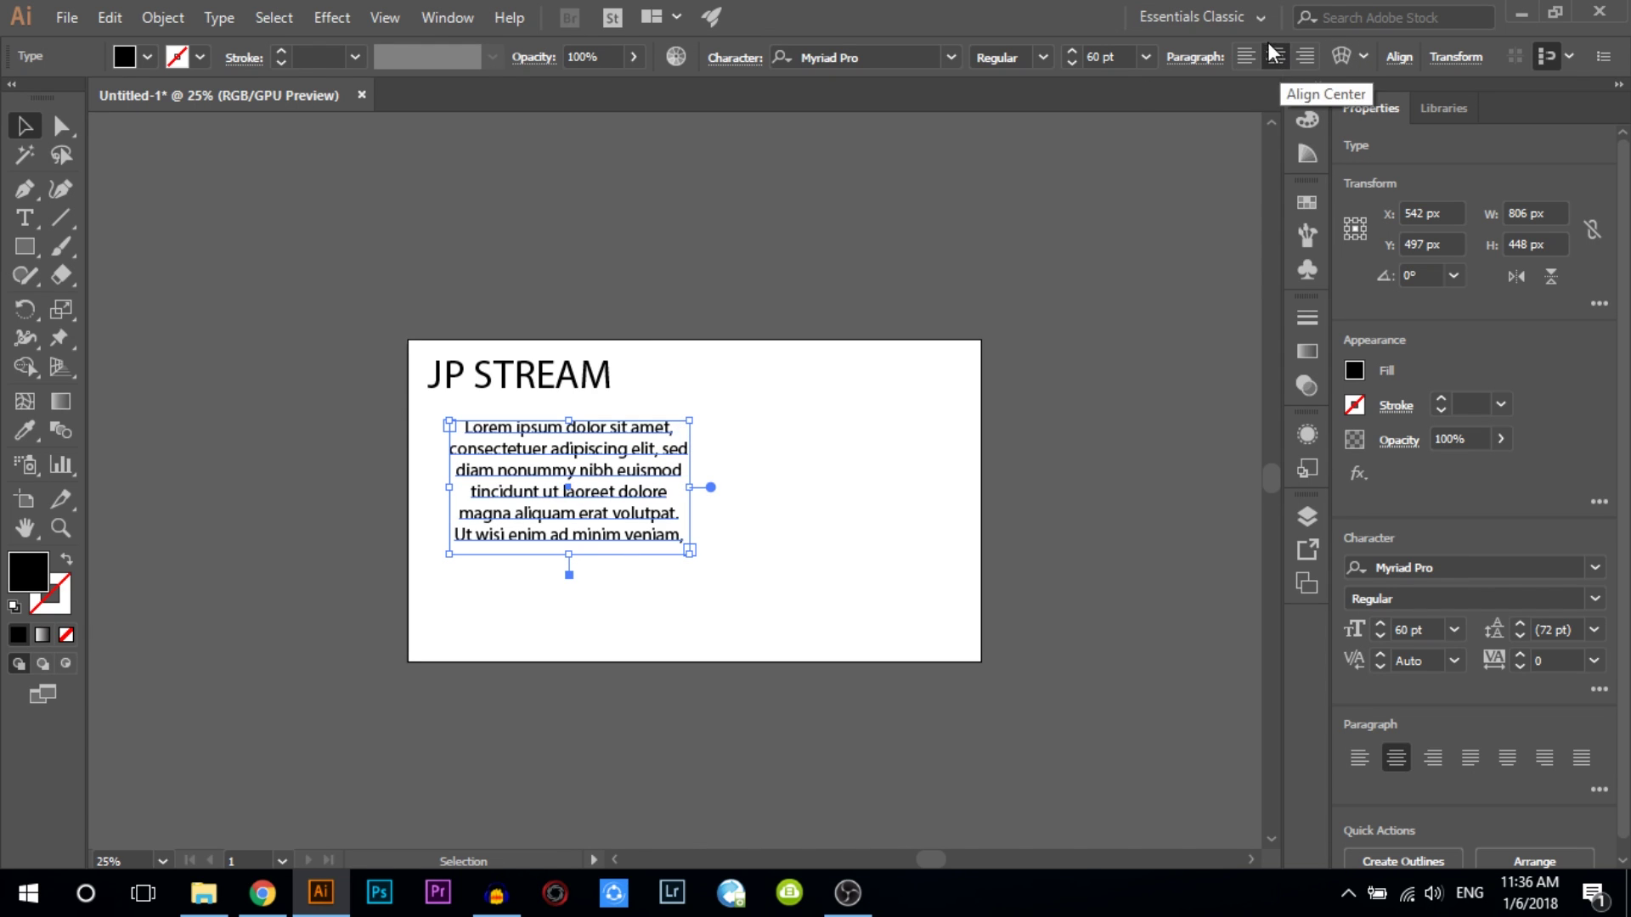
- Justify the paragraph, widen its frame, and undo a trial enlargement of the headline
{"action": "left_click", "coordinate": [1580, 758]}
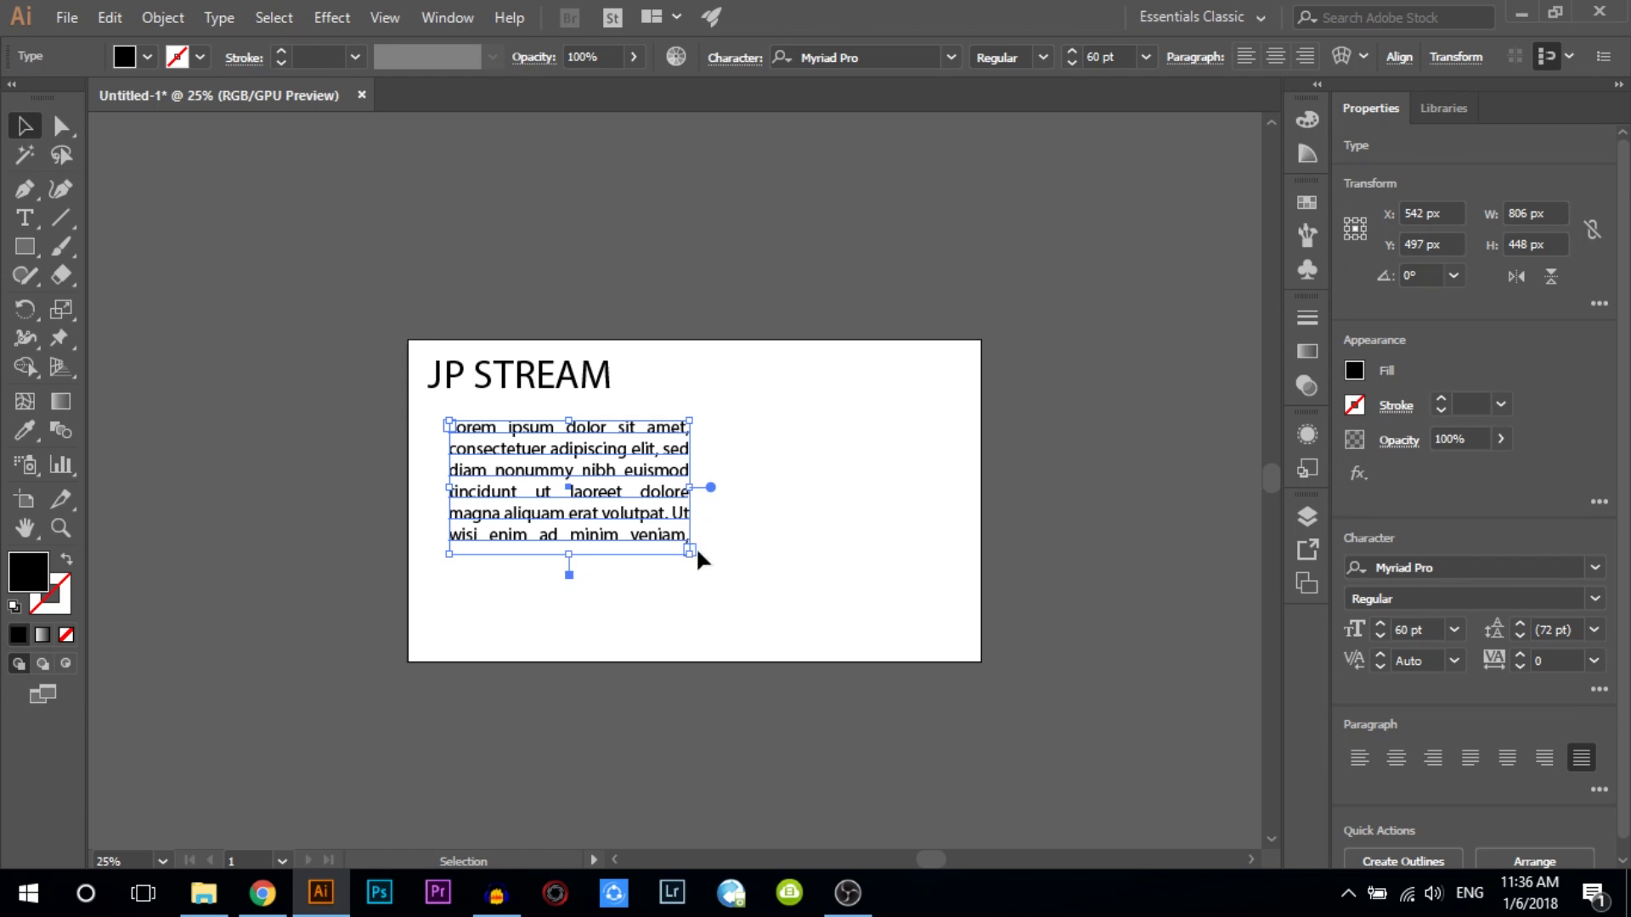
{"action": "left_click_drag", "start_coordinate": [691, 549], "coordinate": [935, 639]}
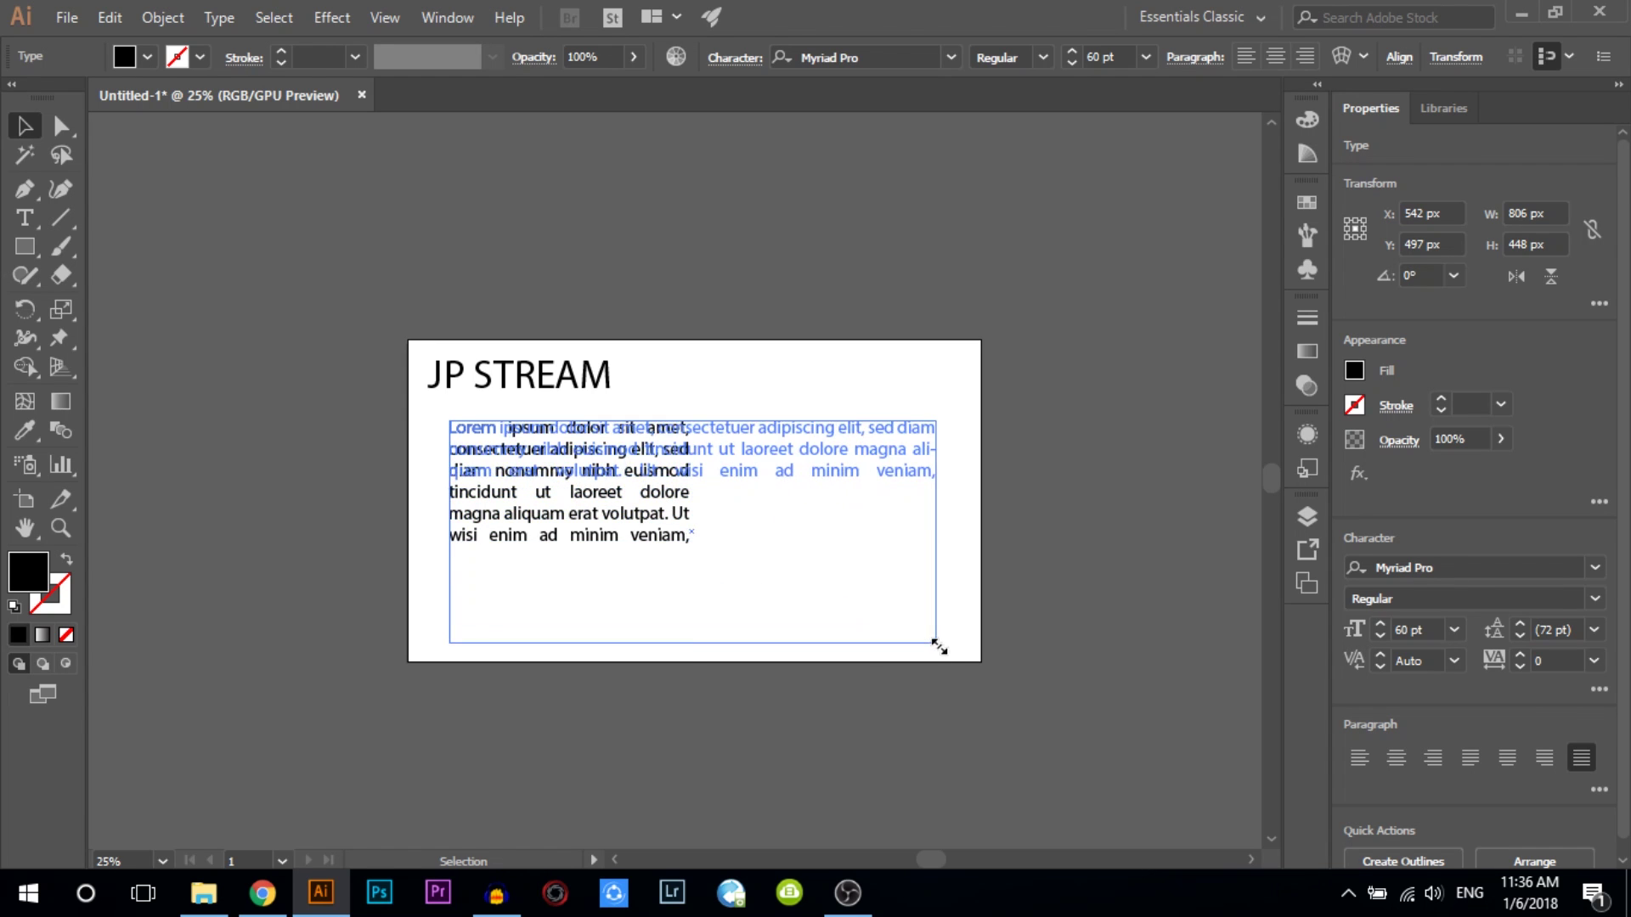
{"action": "left_click", "coordinate": [603, 384]}
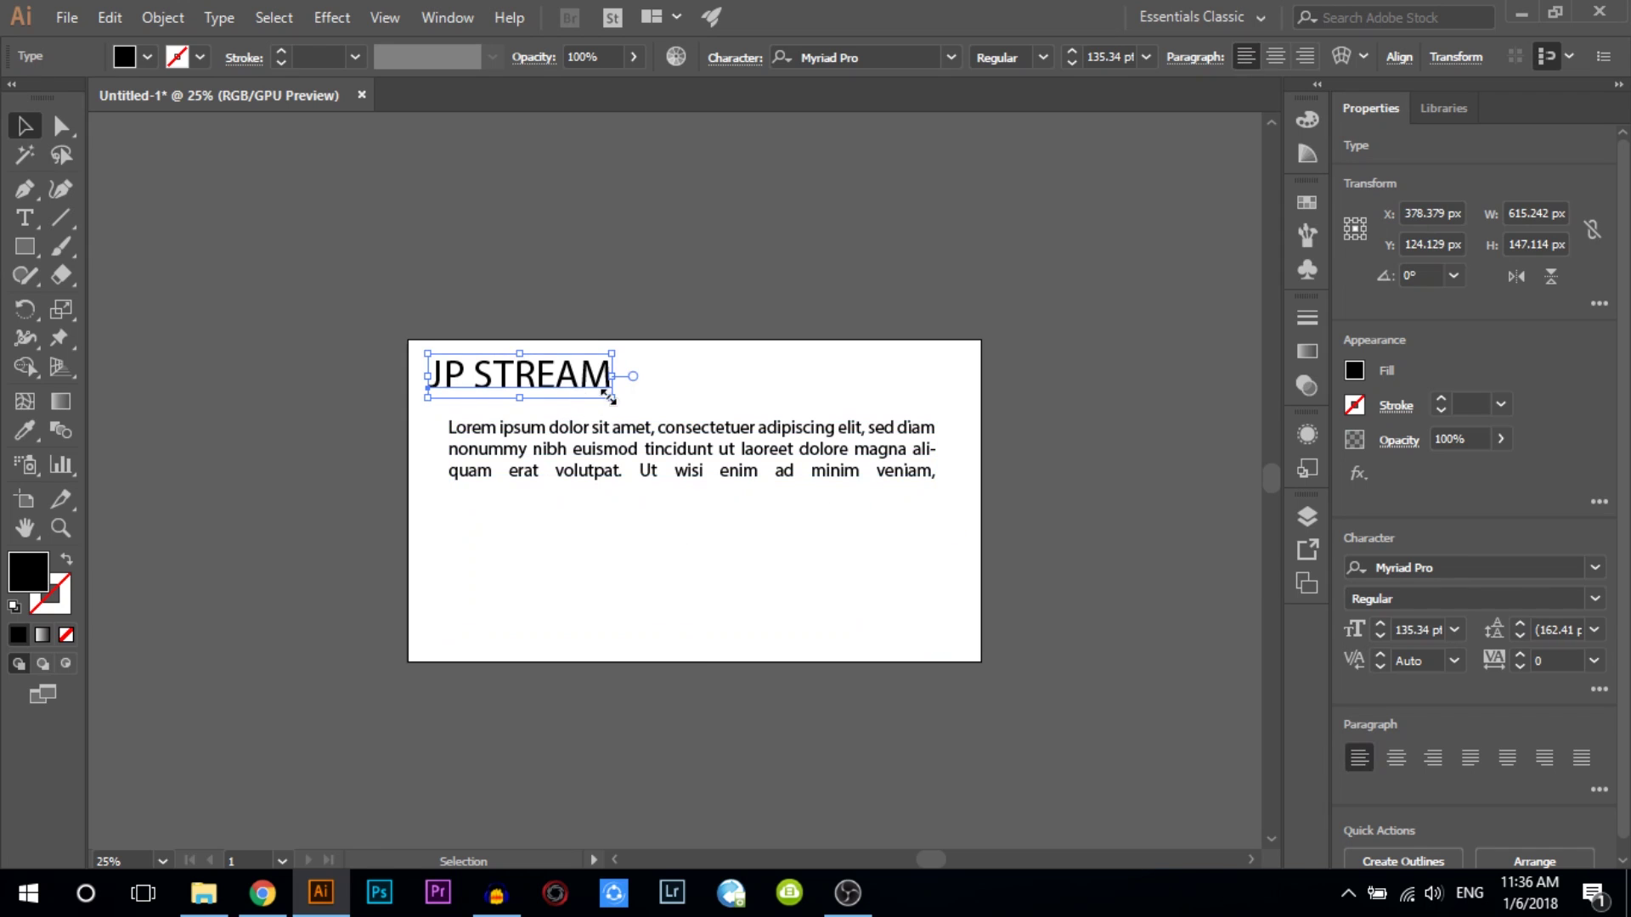
{"action": "left_click_drag", "start_coordinate": [612, 400], "coordinate": [888, 536]}
{"action": "key", "text": "ctrl+z"}
- Narrow the paragraph frame into a column and move it directly under JP STREAM
{"action": "left_click", "coordinate": [814, 469]}
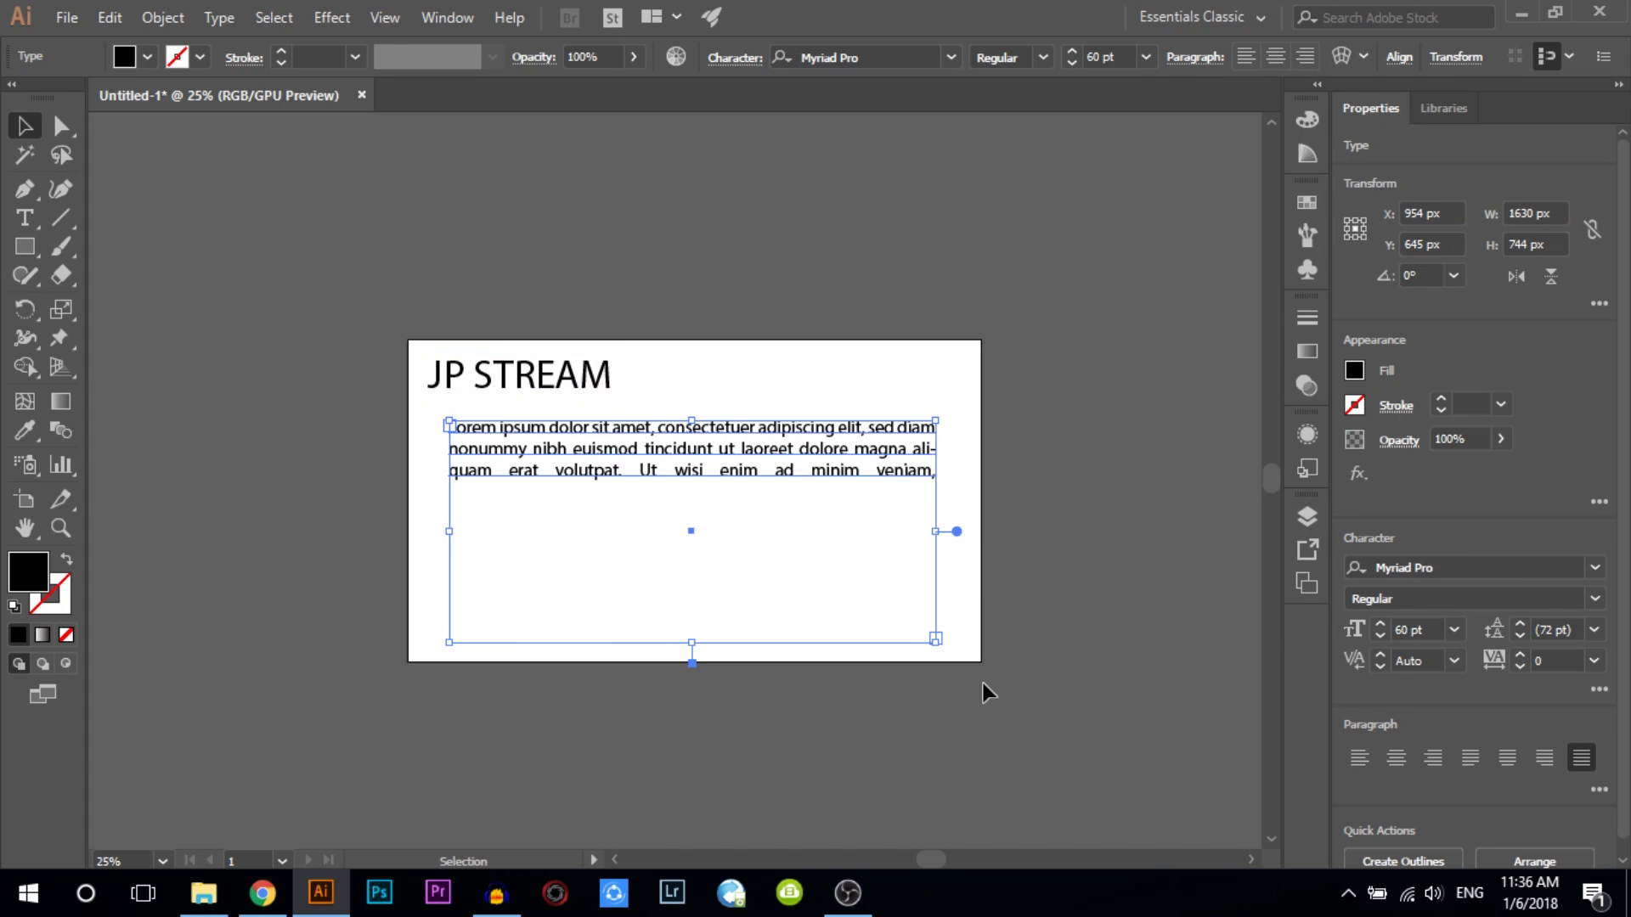
{"action": "mouse_move", "coordinate": [937, 639]}
{"action": "left_mouse_down"}
{"action": "mouse_move", "coordinate": [592, 679]}
{"action": "mouse_move", "coordinate": [740, 671]}
{"action": "mouse_move", "coordinate": [699, 678]}
{"action": "mouse_move", "coordinate": [577, 644]}
{"action": "mouse_move", "coordinate": [640, 637]}
{"action": "mouse_move", "coordinate": [620, 631]}
{"action": "mouse_move", "coordinate": [822, 542]}
{"action": "mouse_move", "coordinate": [728, 585]}
{"action": "mouse_move", "coordinate": [603, 563]}
{"action": "mouse_move", "coordinate": [594, 515]}
{"action": "mouse_move", "coordinate": [550, 561]}
{"action": "left_mouse_up"}
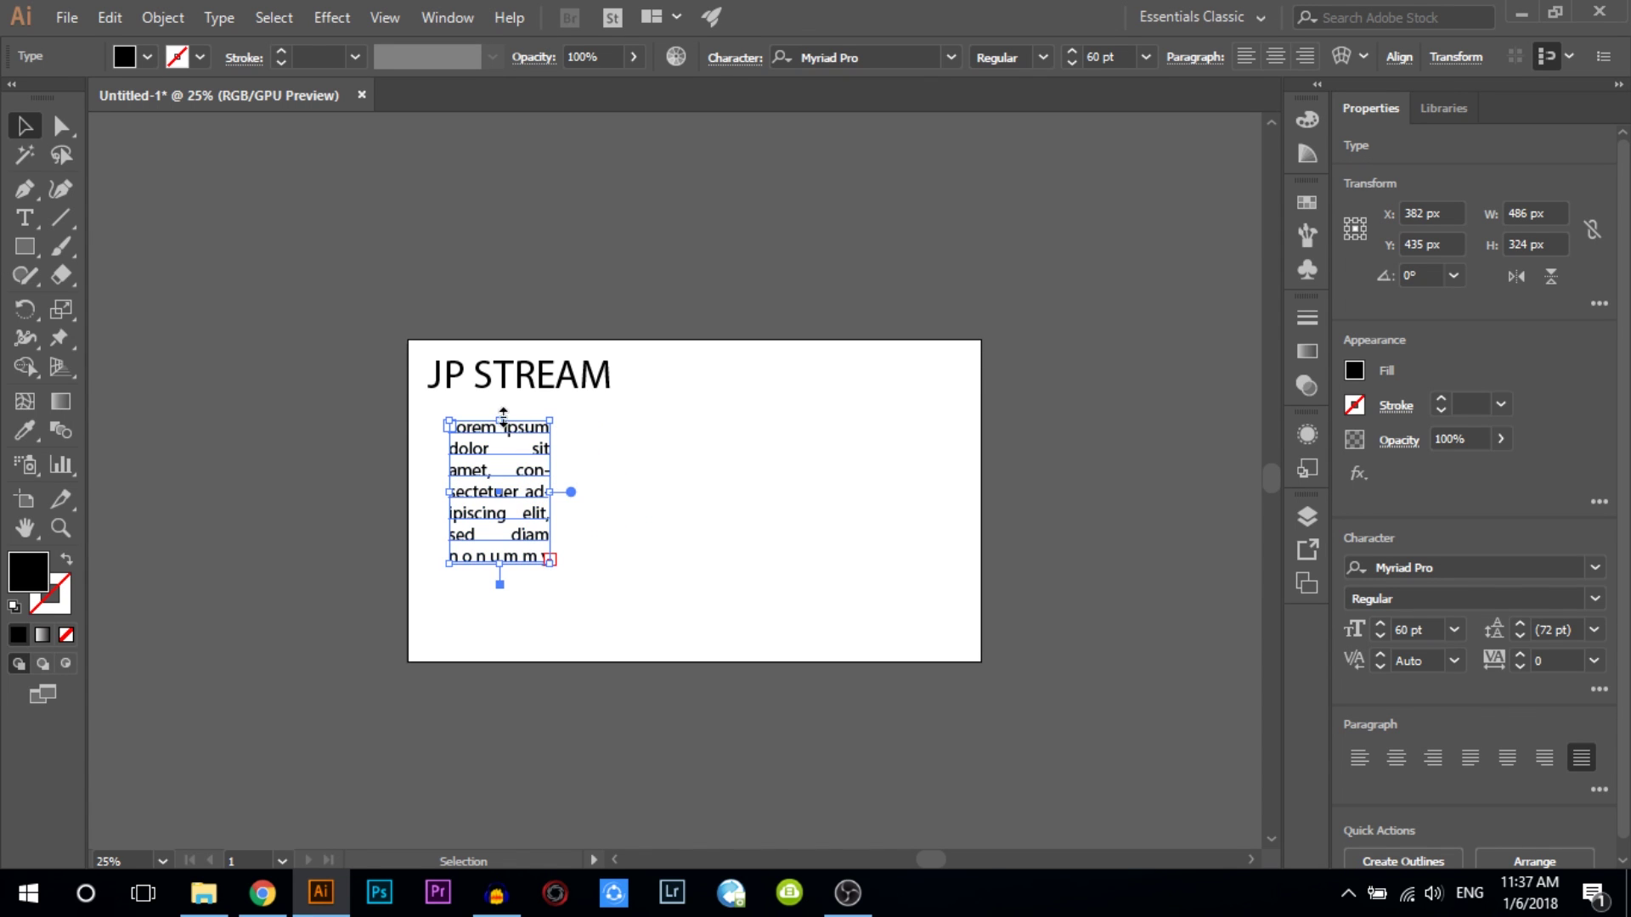
{"action": "left_click_drag", "start_coordinate": [549, 491], "coordinate": [621, 478]}
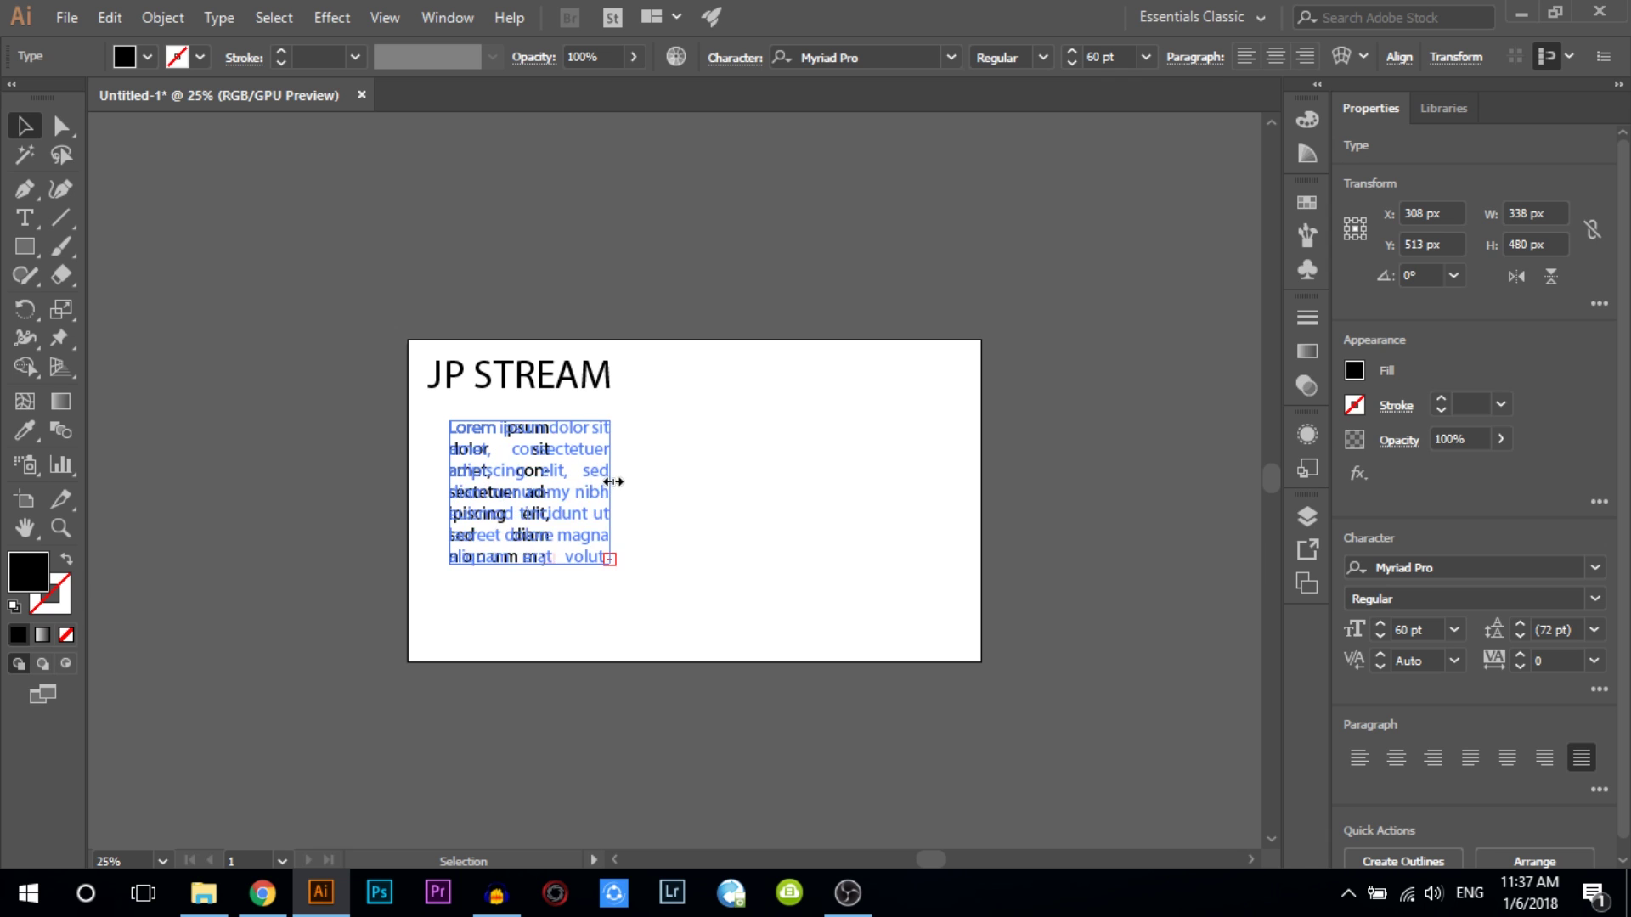
{"action": "left_click_drag", "start_coordinate": [621, 478], "coordinate": [620, 480]}
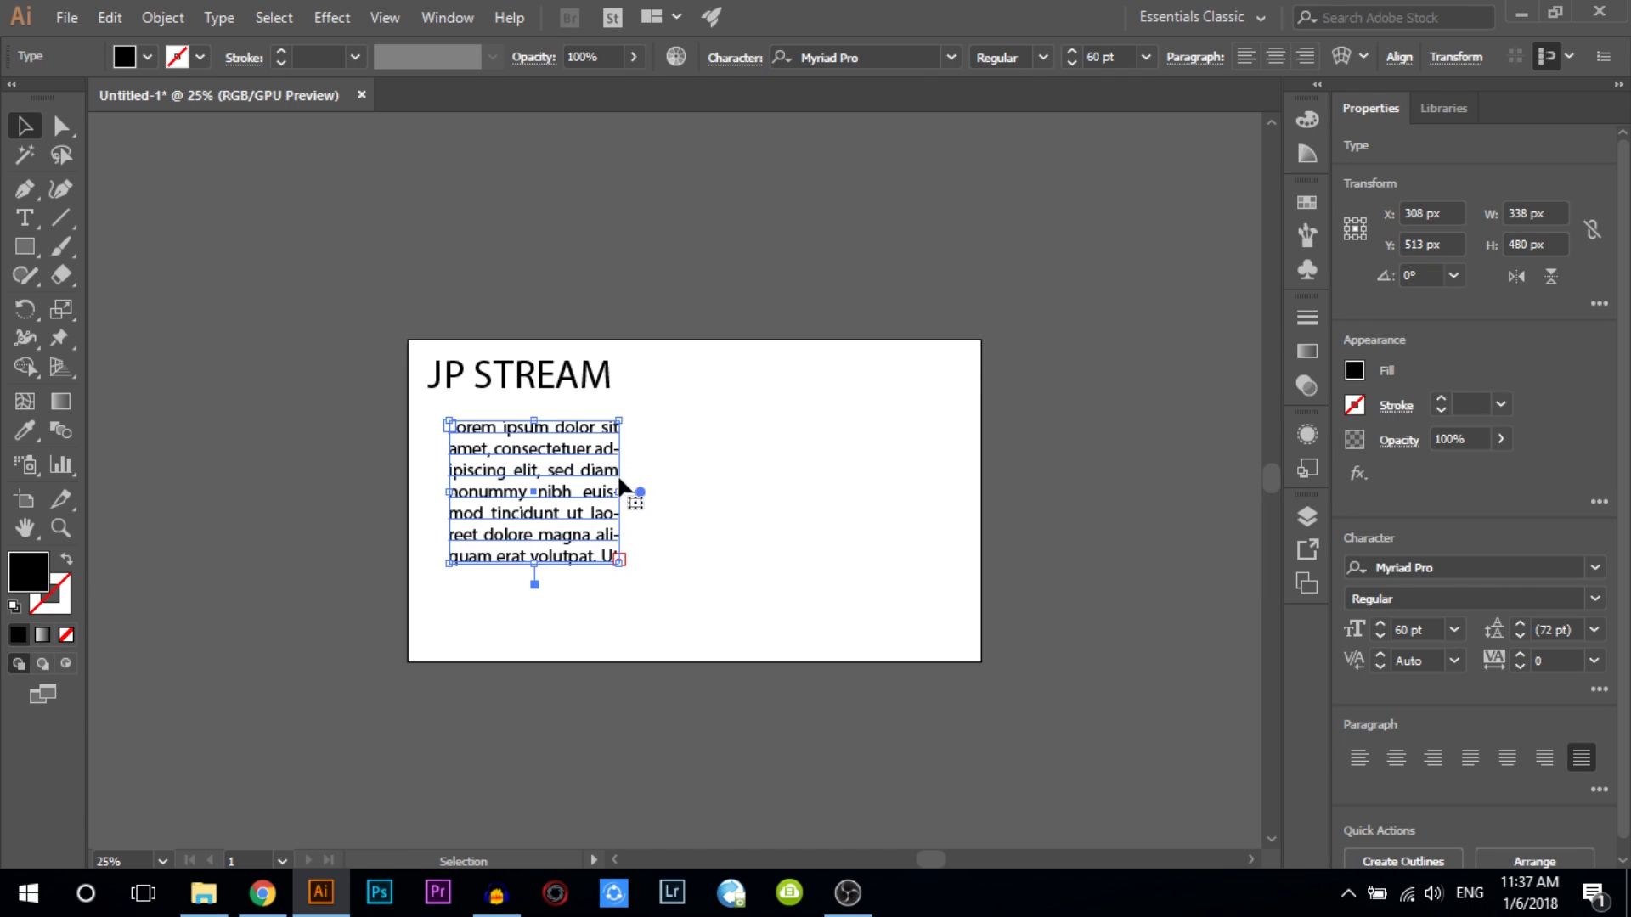
{"action": "left_click_drag", "start_coordinate": [585, 424], "coordinate": [564, 403]}
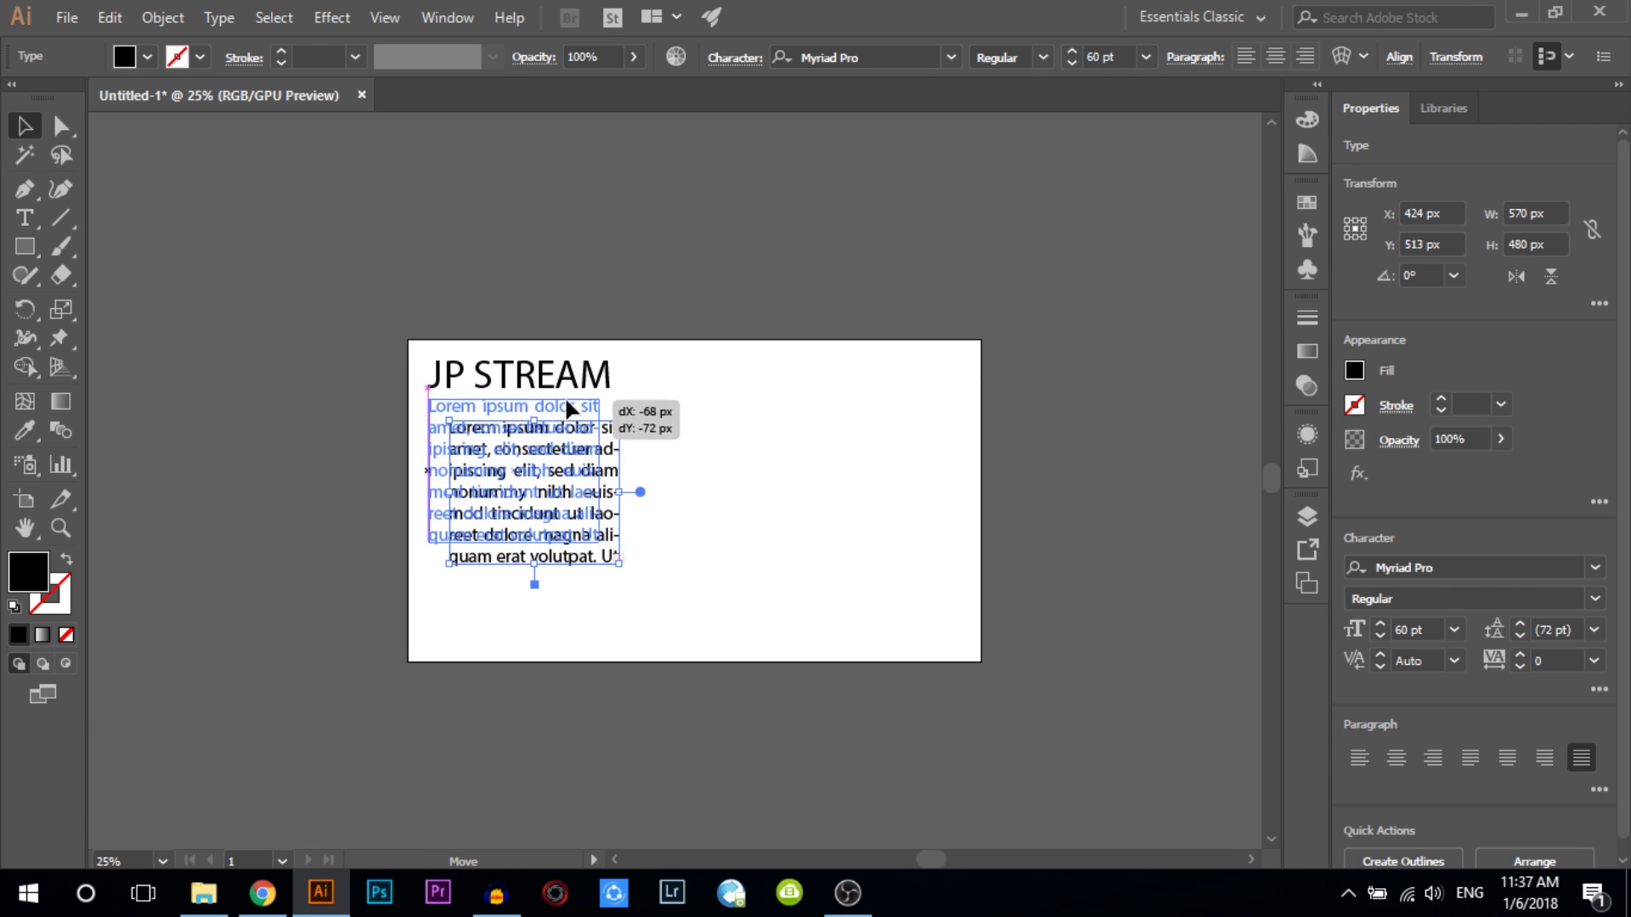
{"action": "left_click", "coordinate": [667, 489]}
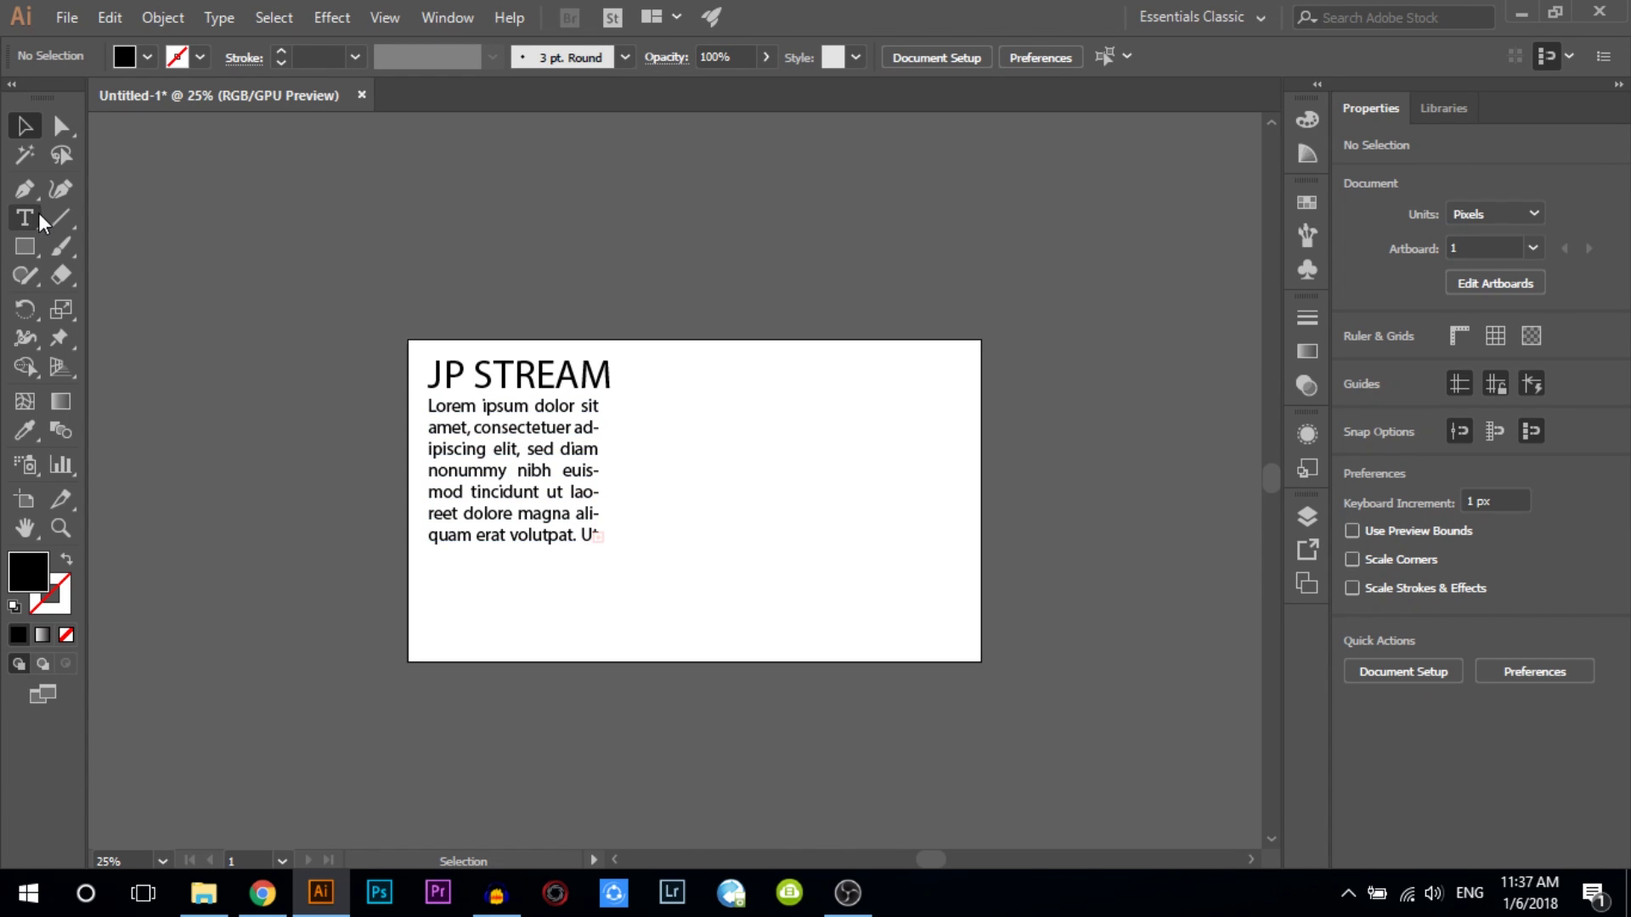
- Draw a circle to the right of the paragraph with the Ellipse tool
{"action": "left_click_drag", "start_coordinate": [39, 213], "coordinate": [211, 246]}
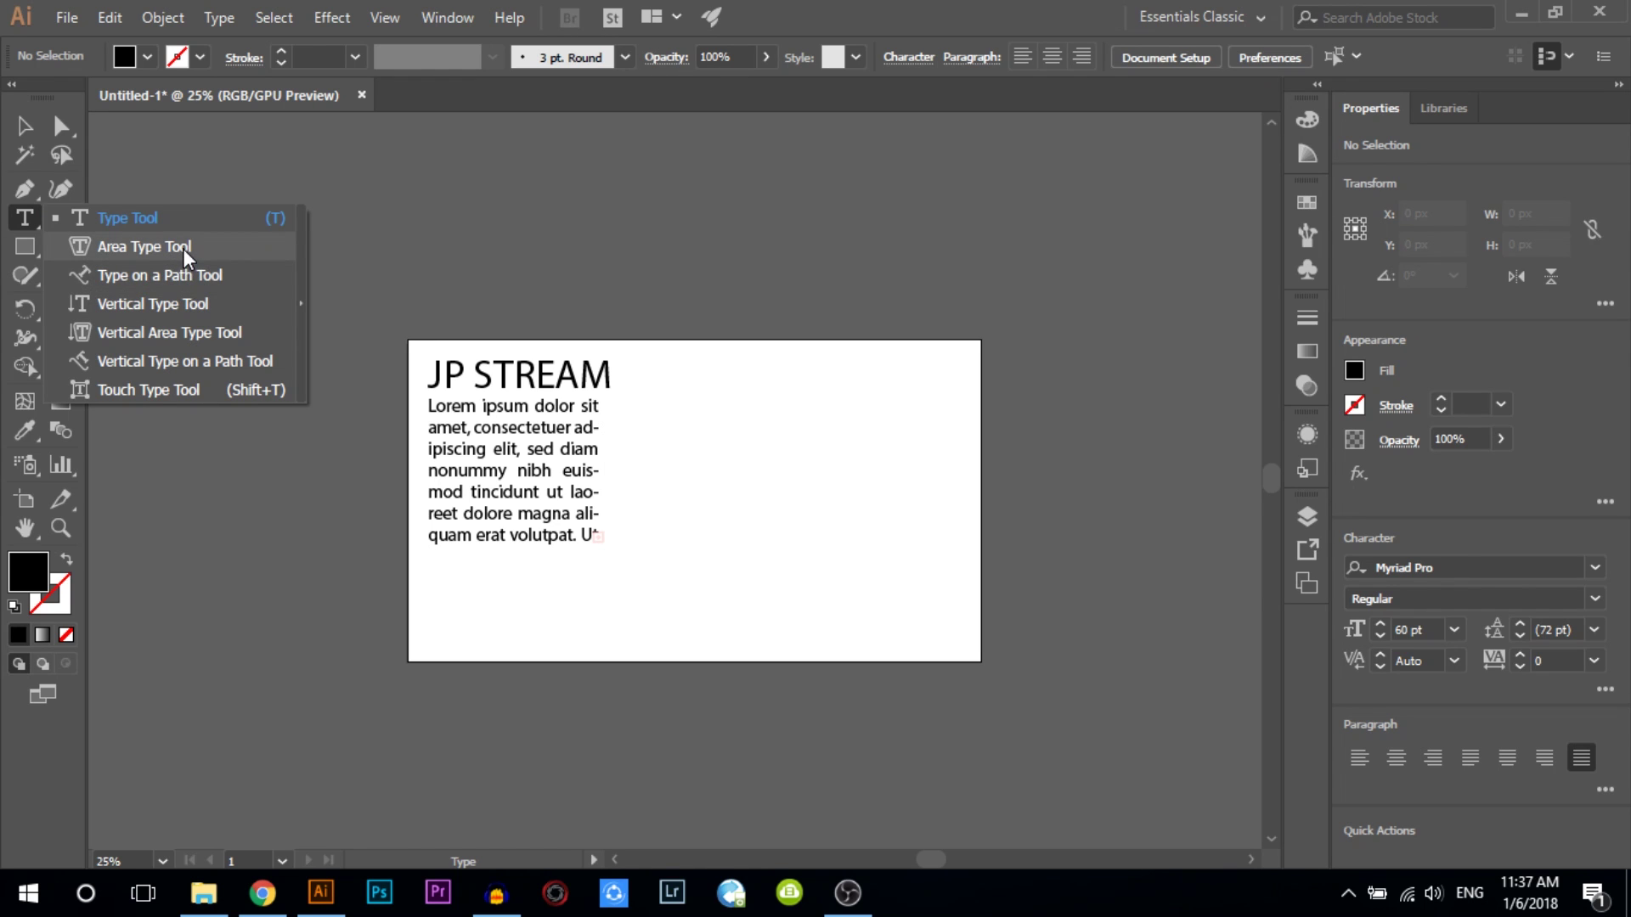
{"action": "left_click_drag", "start_coordinate": [21, 253], "coordinate": [97, 302]}
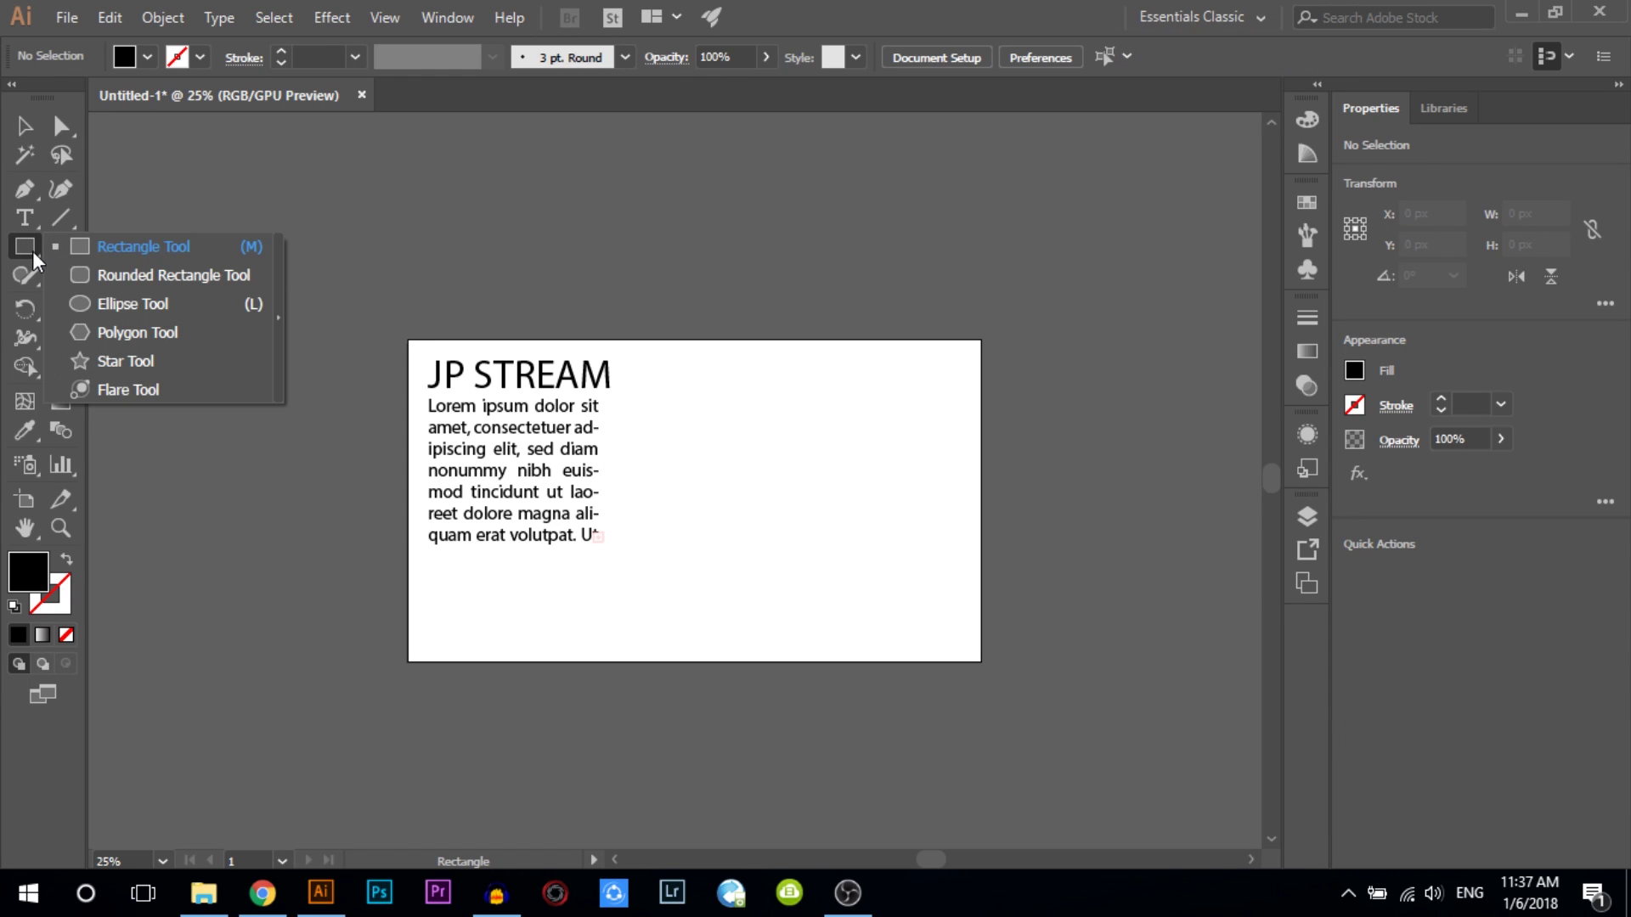
{"action": "left_click_drag", "start_coordinate": [718, 419], "coordinate": [854, 554]}
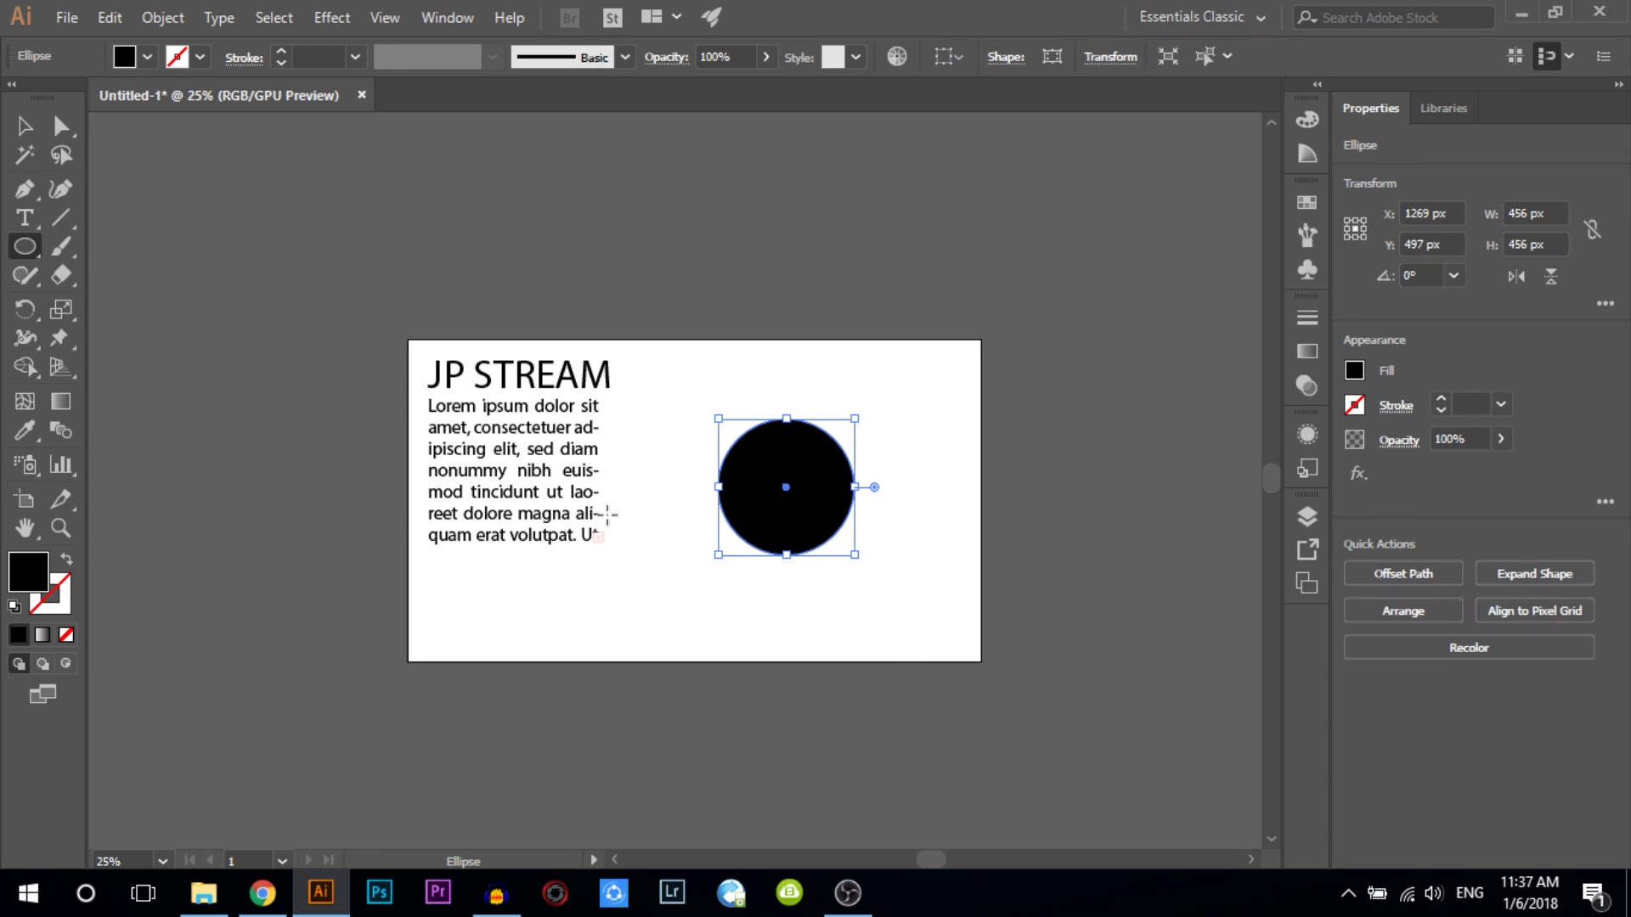
- Fill the circle with Area Type, type sample words, and justify all lines
{"action": "left_click_drag", "start_coordinate": [25, 218], "coordinate": [149, 244]}
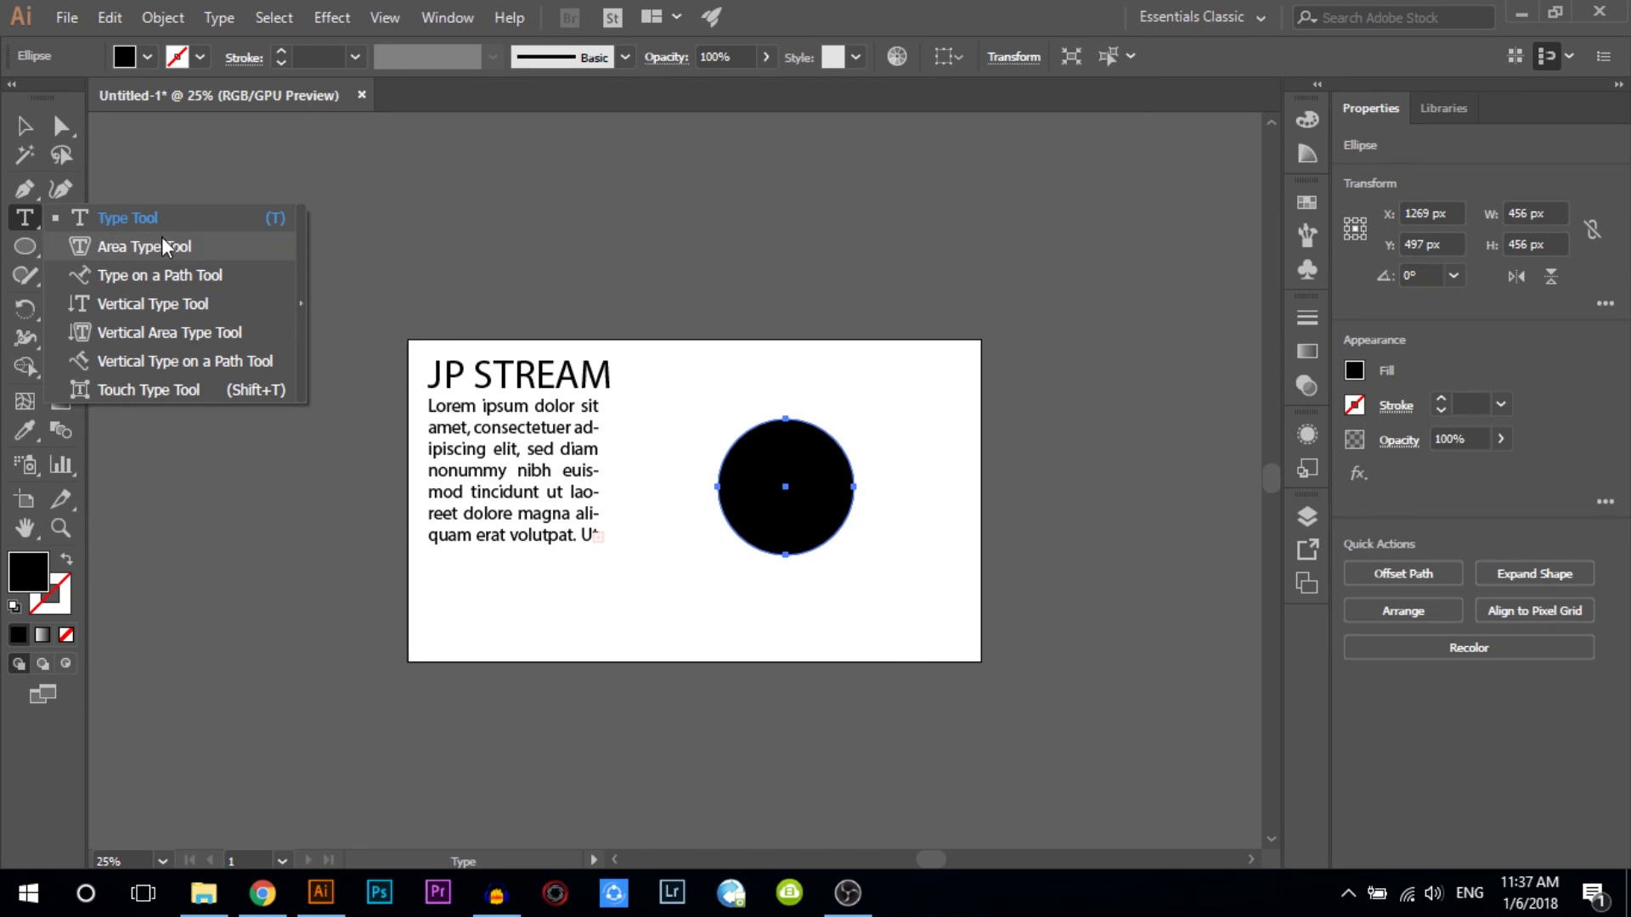
{"action": "left_click", "coordinate": [161, 250]}
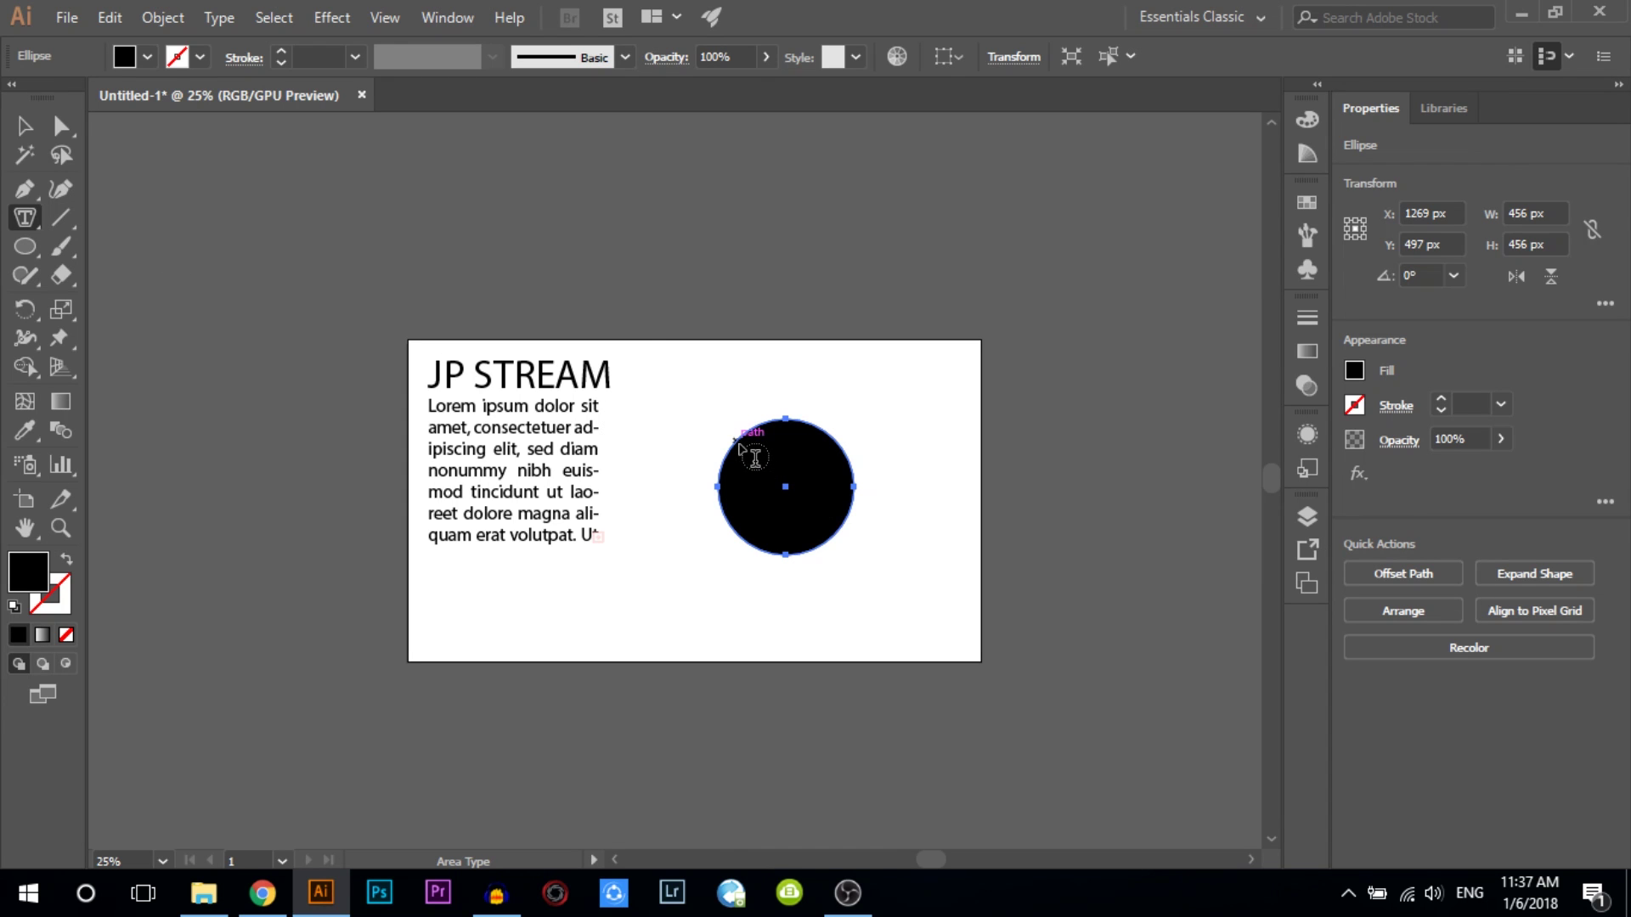
{"action": "left_click", "coordinate": [755, 458]}
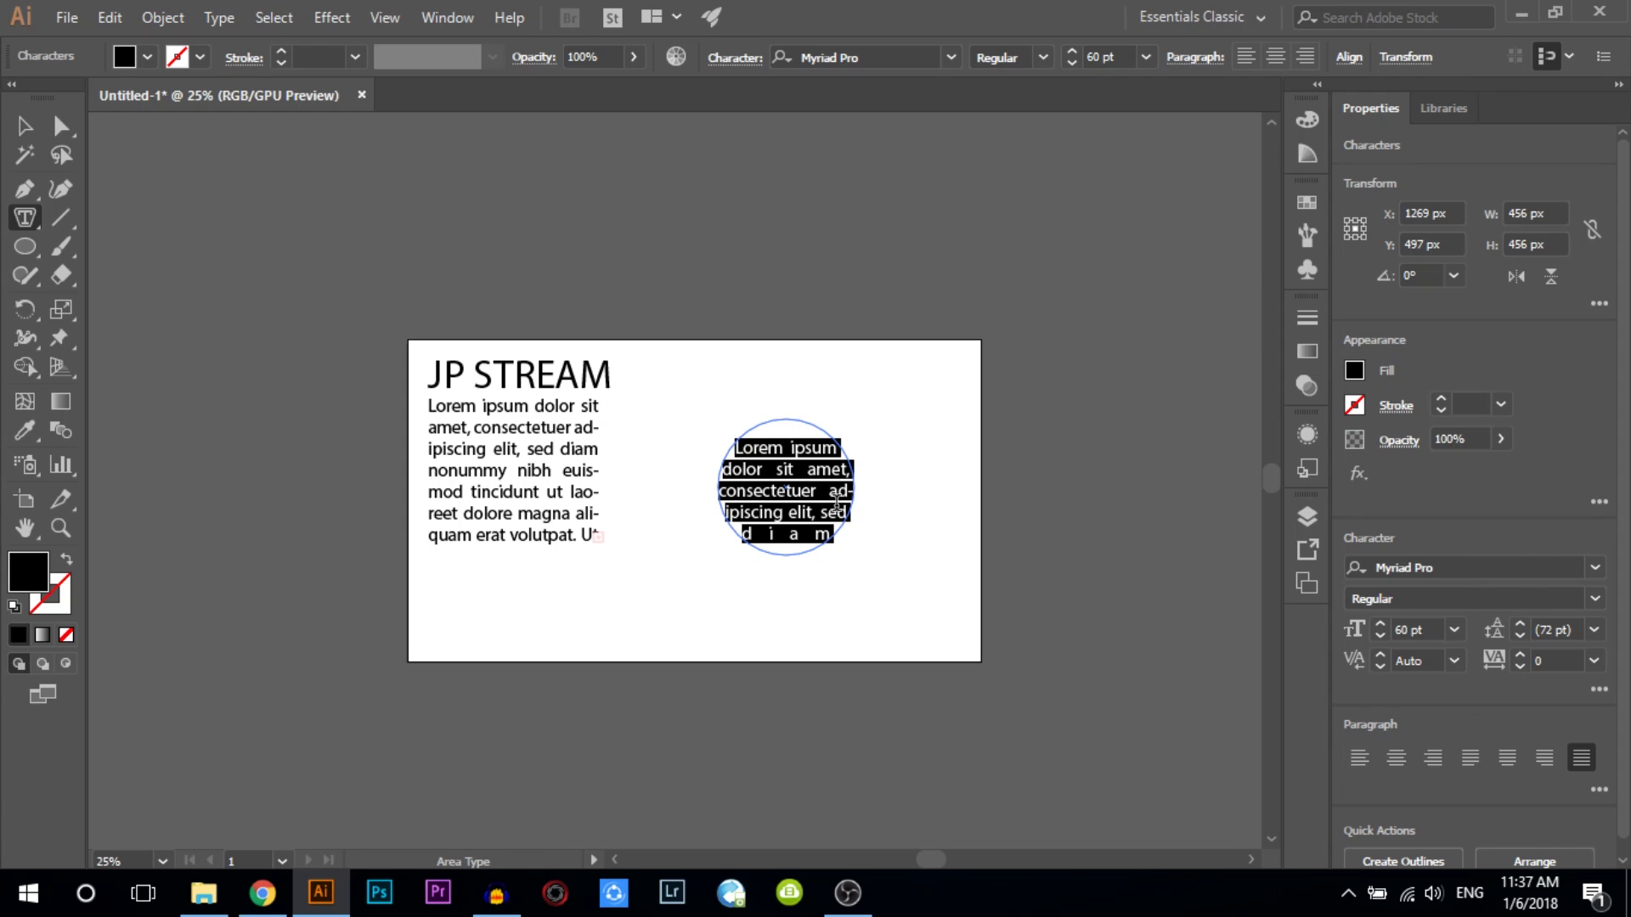
{"action": "type", "text": "ashdy ahj asjkhd ashd askjhd aklshdakjshd akshd ioayr e w r y -"}
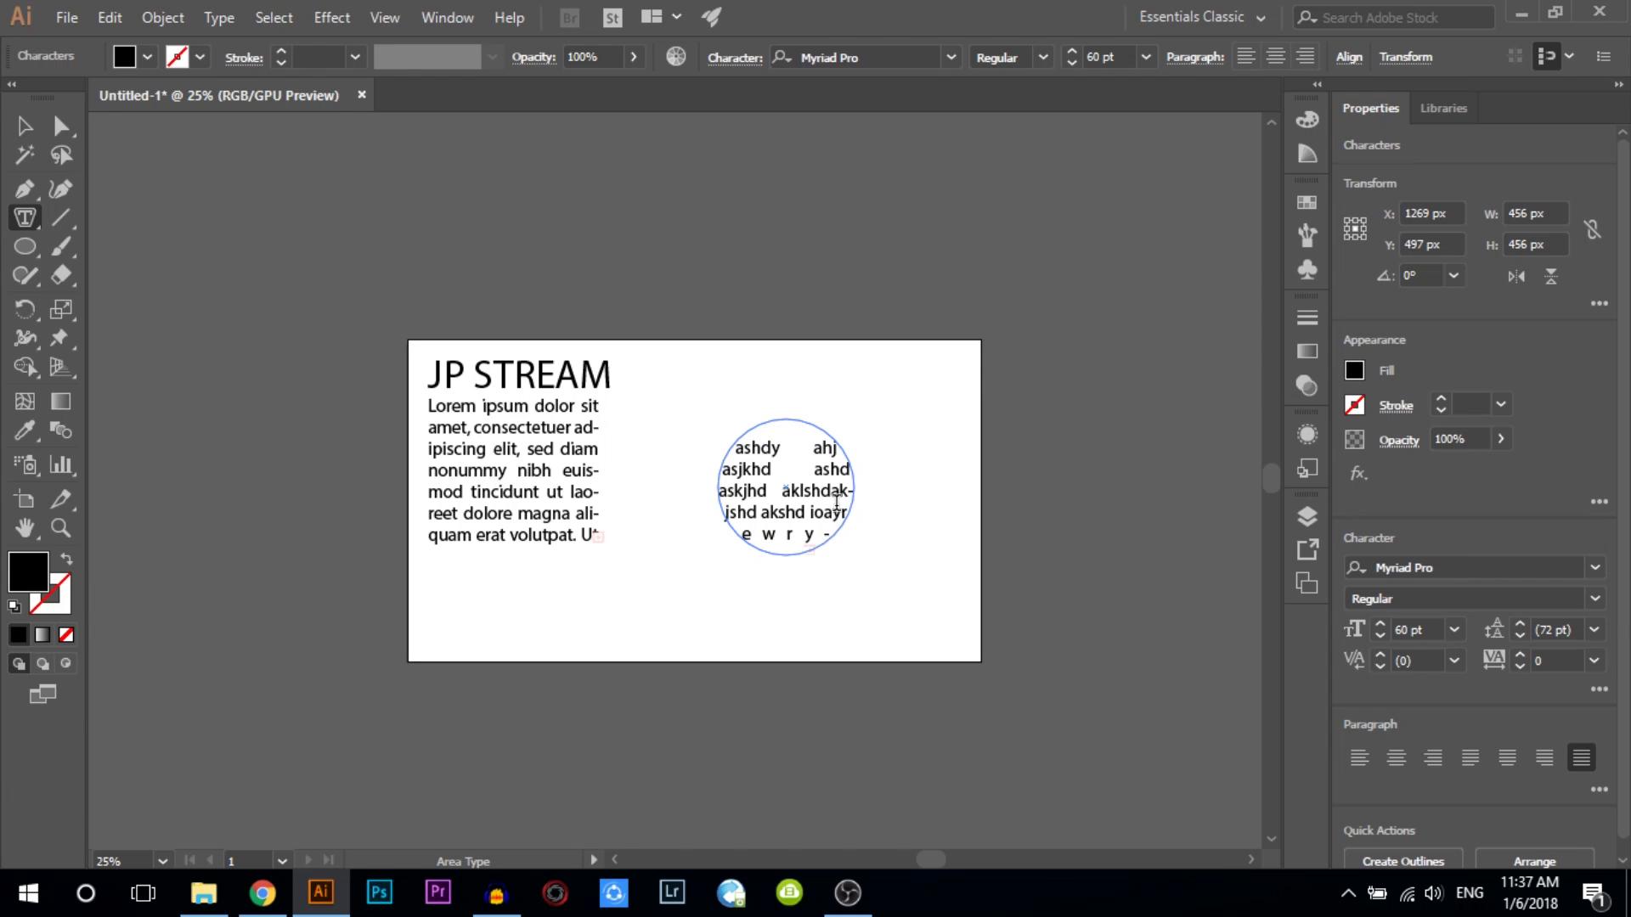
{"action": "key", "text": "ctrl+a"}
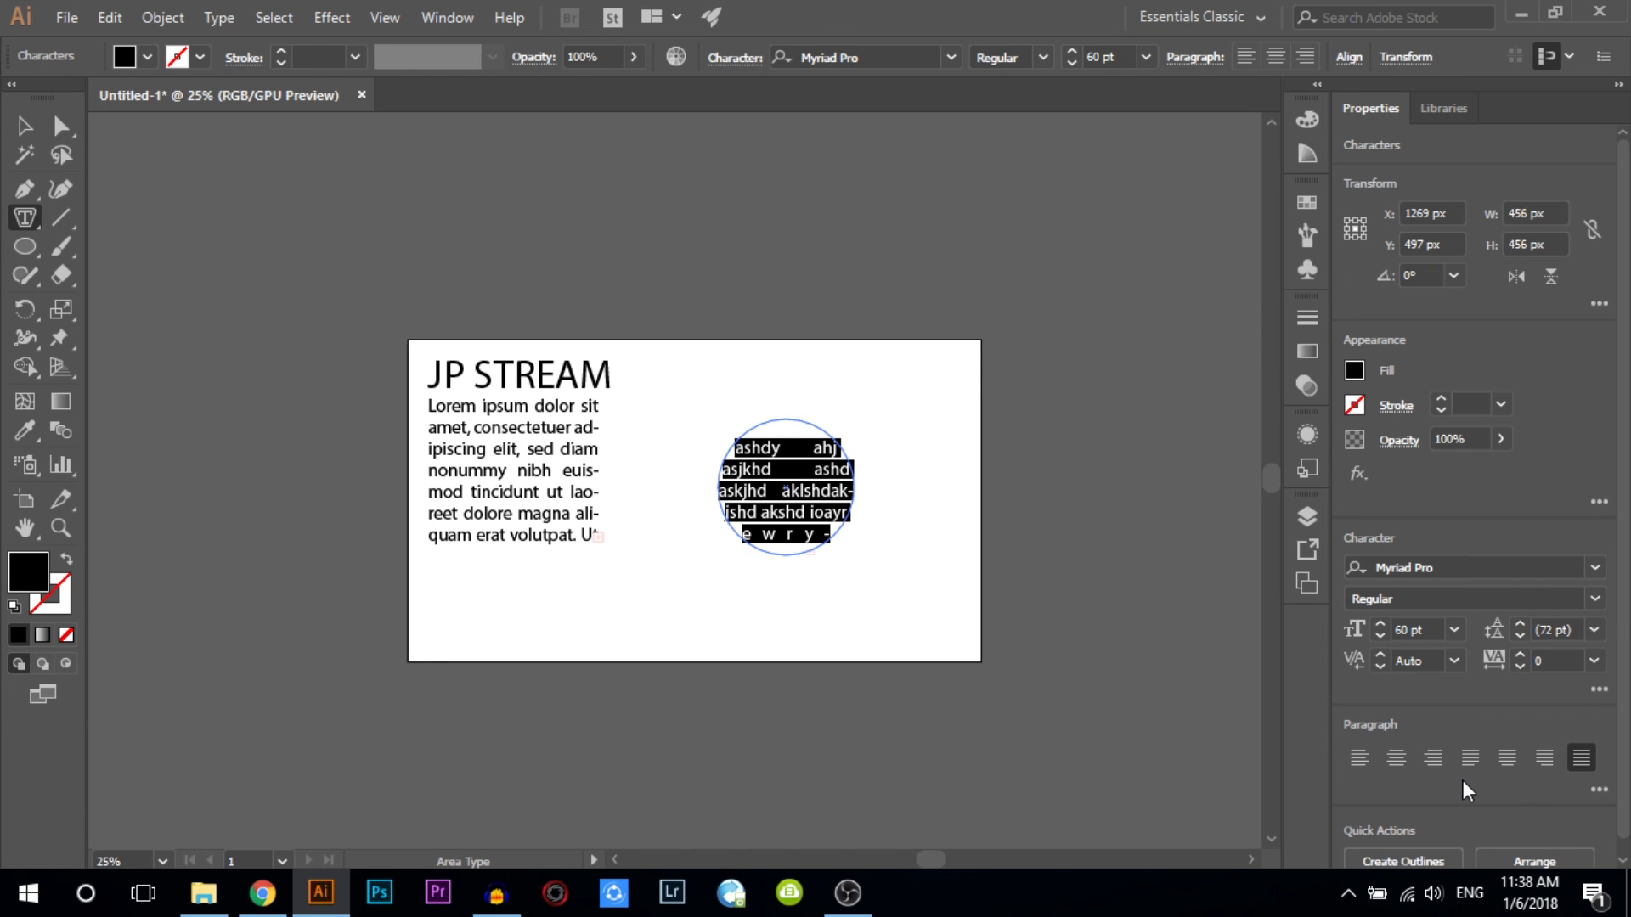
{"action": "left_click", "coordinate": [1363, 761]}
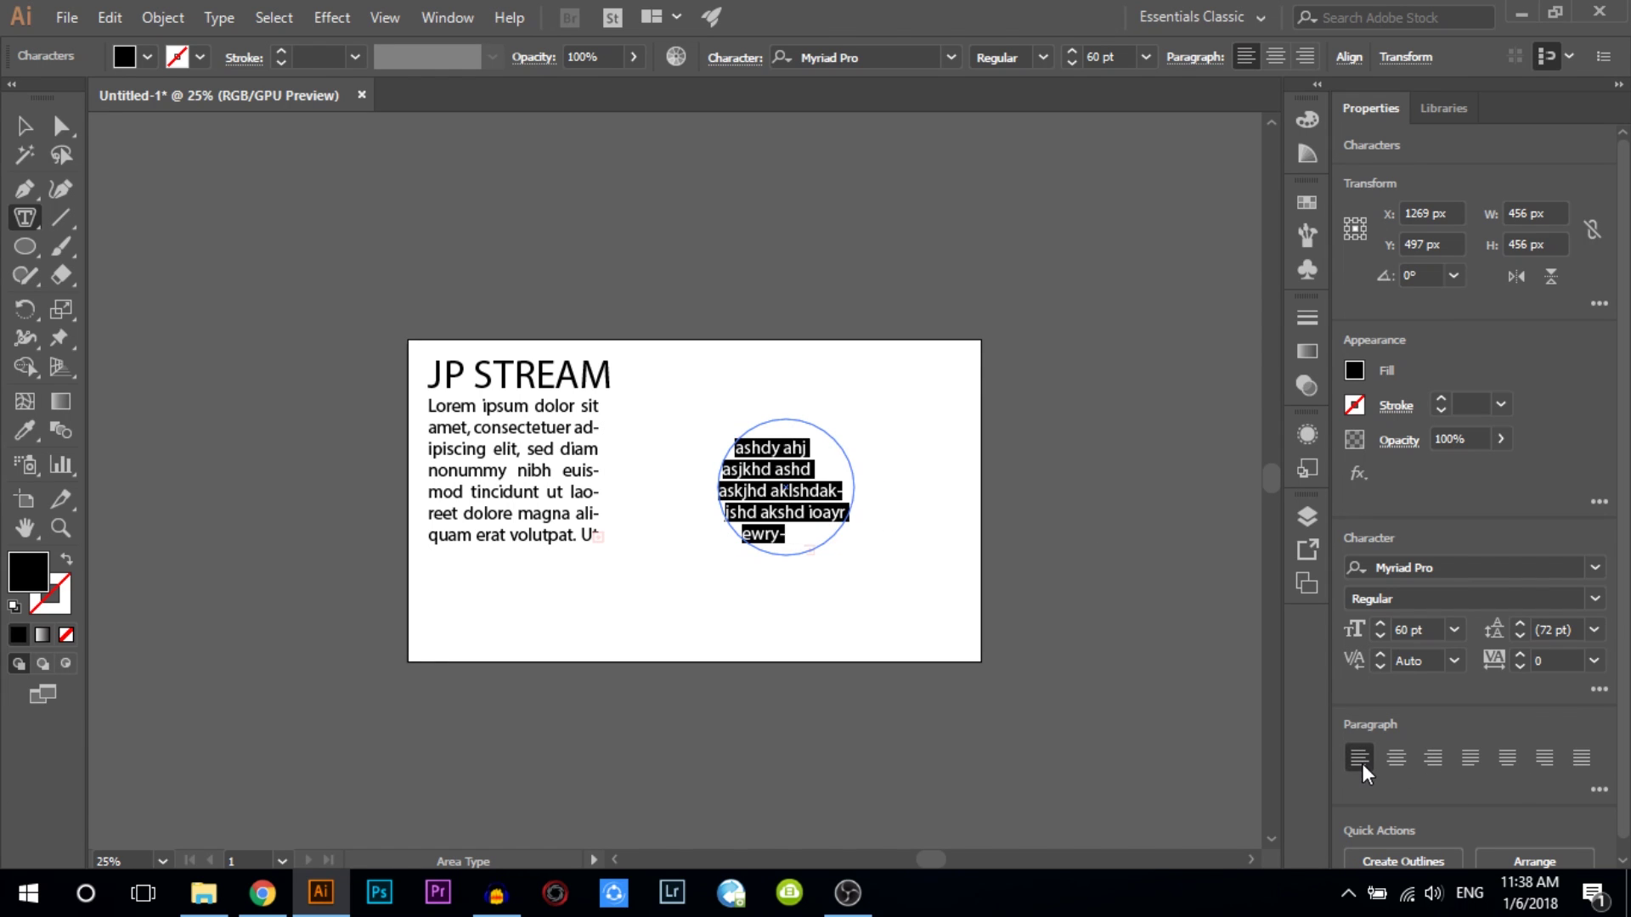
{"action": "left_click", "coordinate": [1581, 758]}
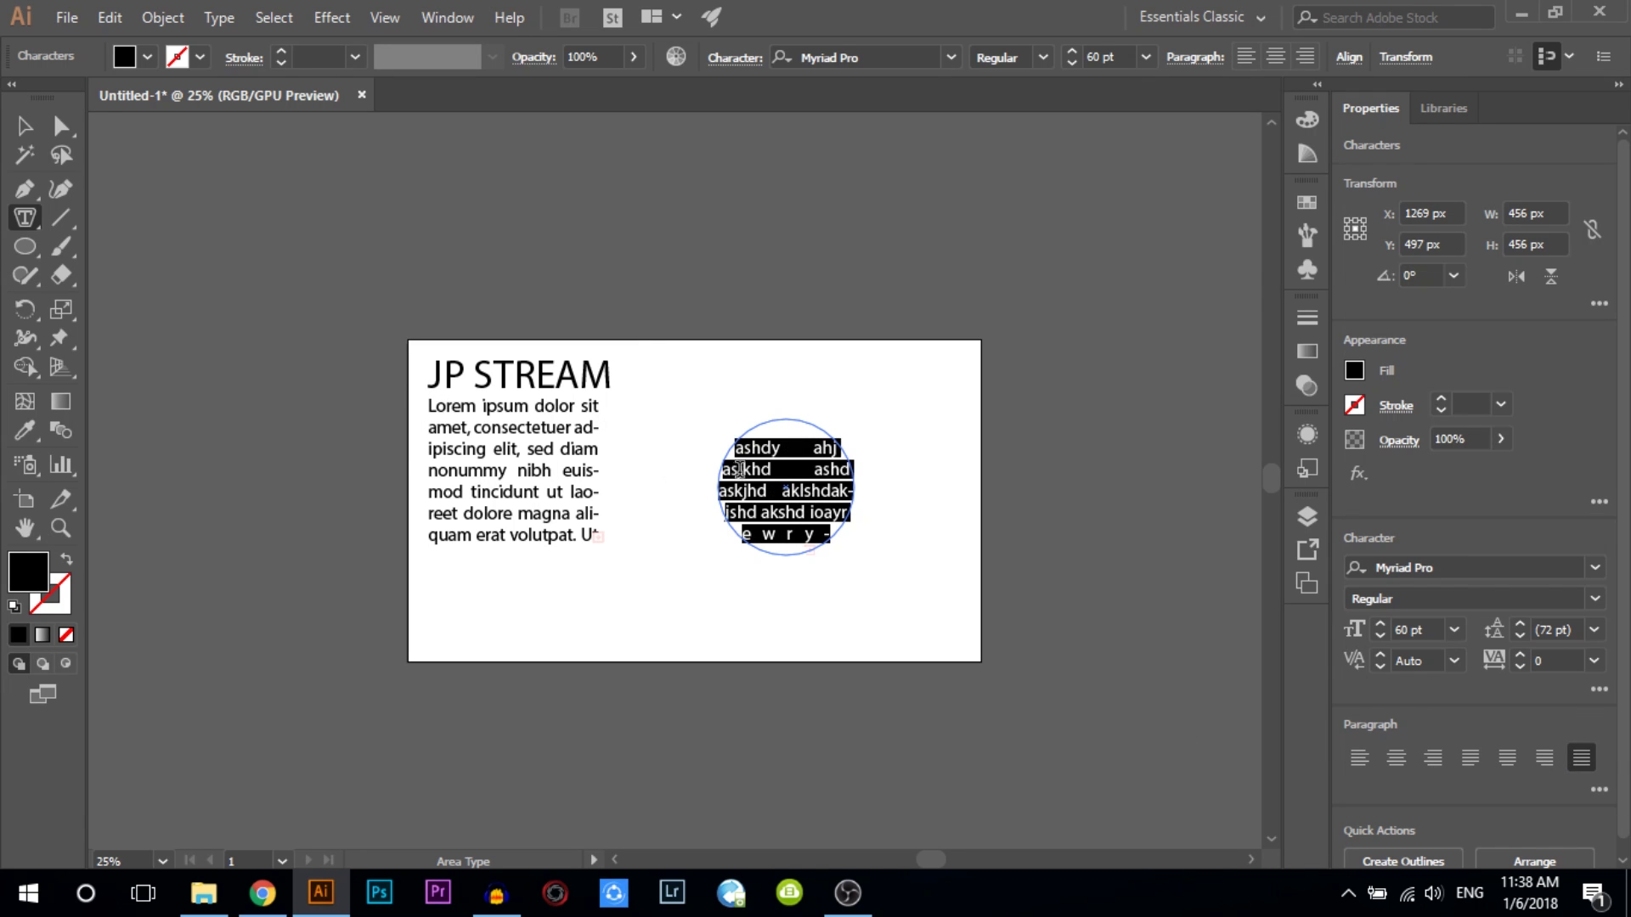
{"action": "type", "text": "a"}
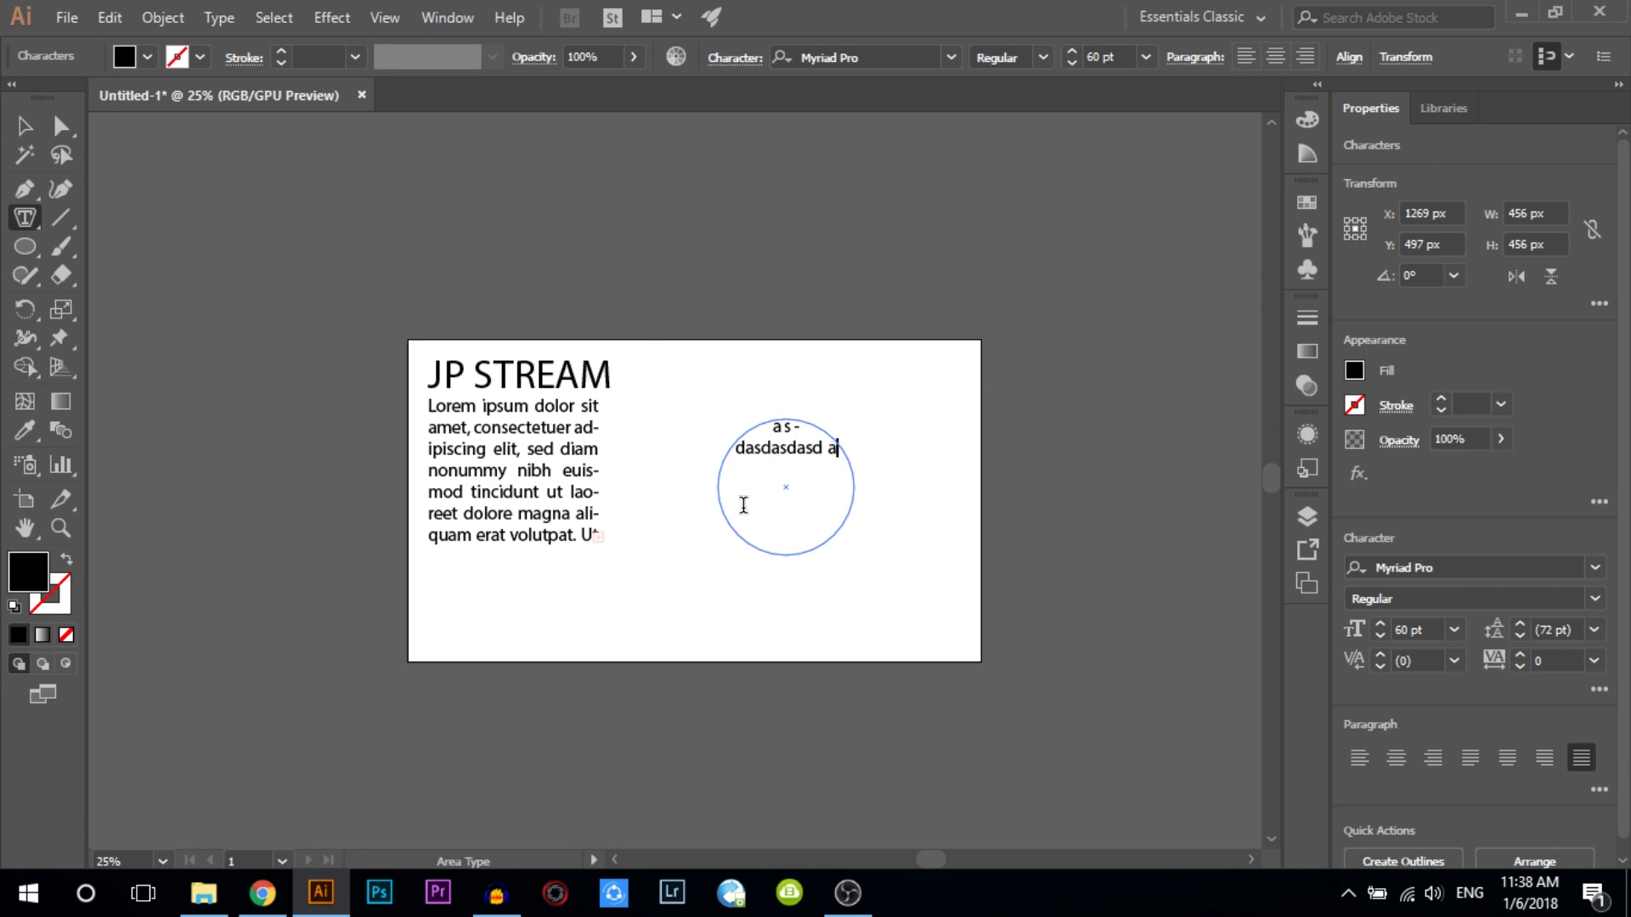
{"action": "type", "text": "sdasdasdasd asa tsgawsgd gaisg dajsjhga shjdgha sag dhjgsadg s ag"}
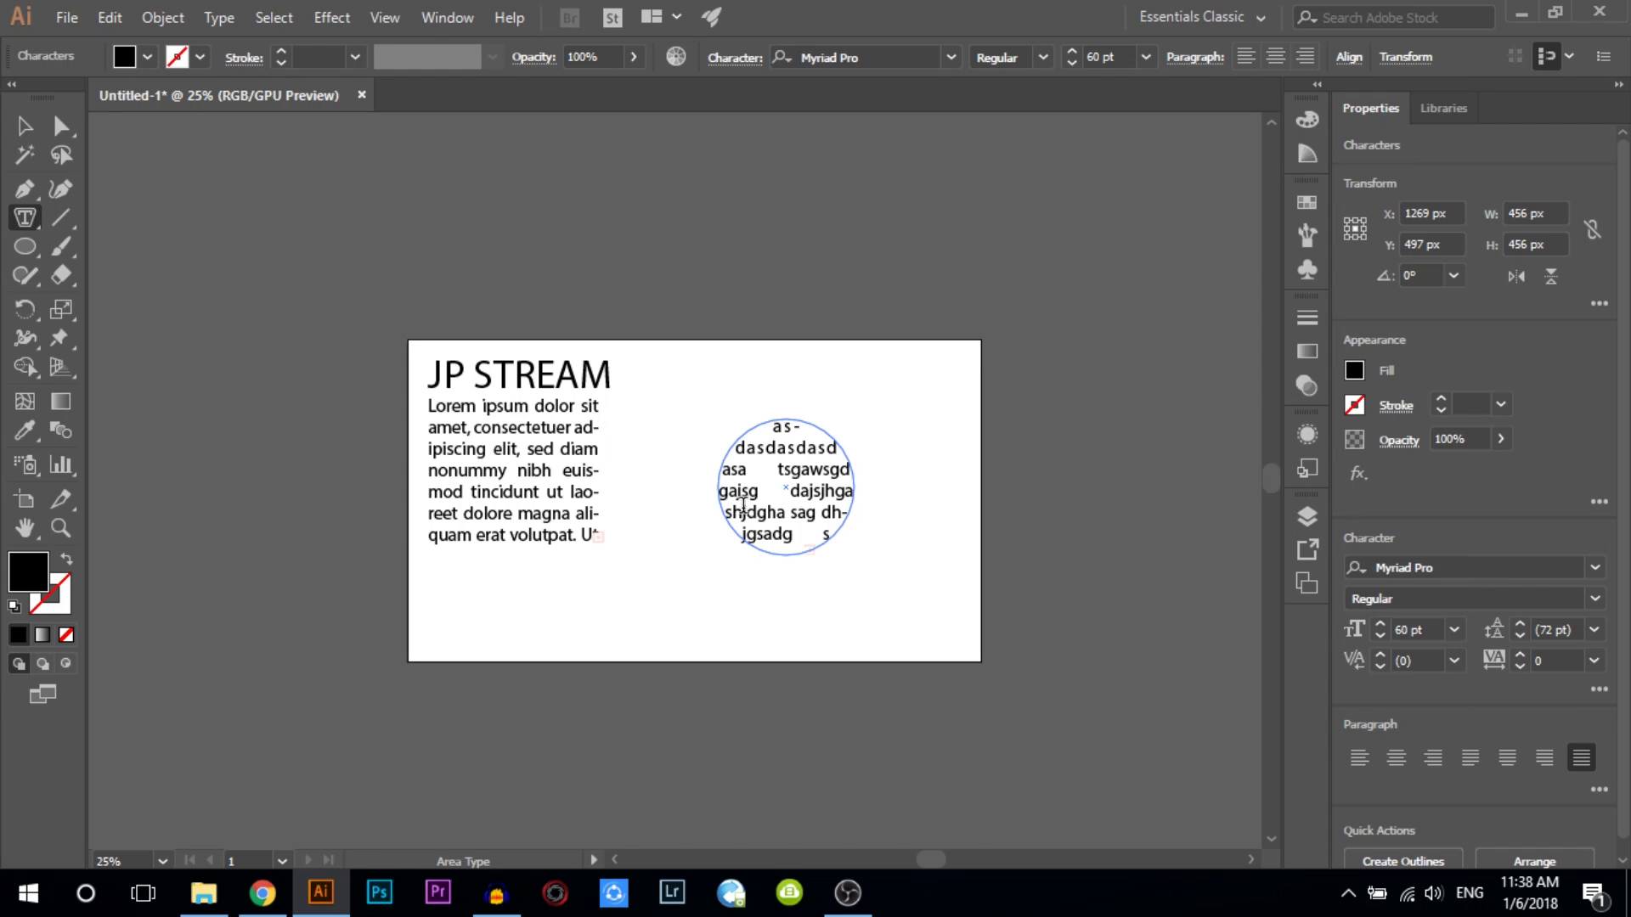
- Add more words to the text circle, then move it up and shrink it to 517 px
{"action": "left_click", "coordinate": [23, 125]}
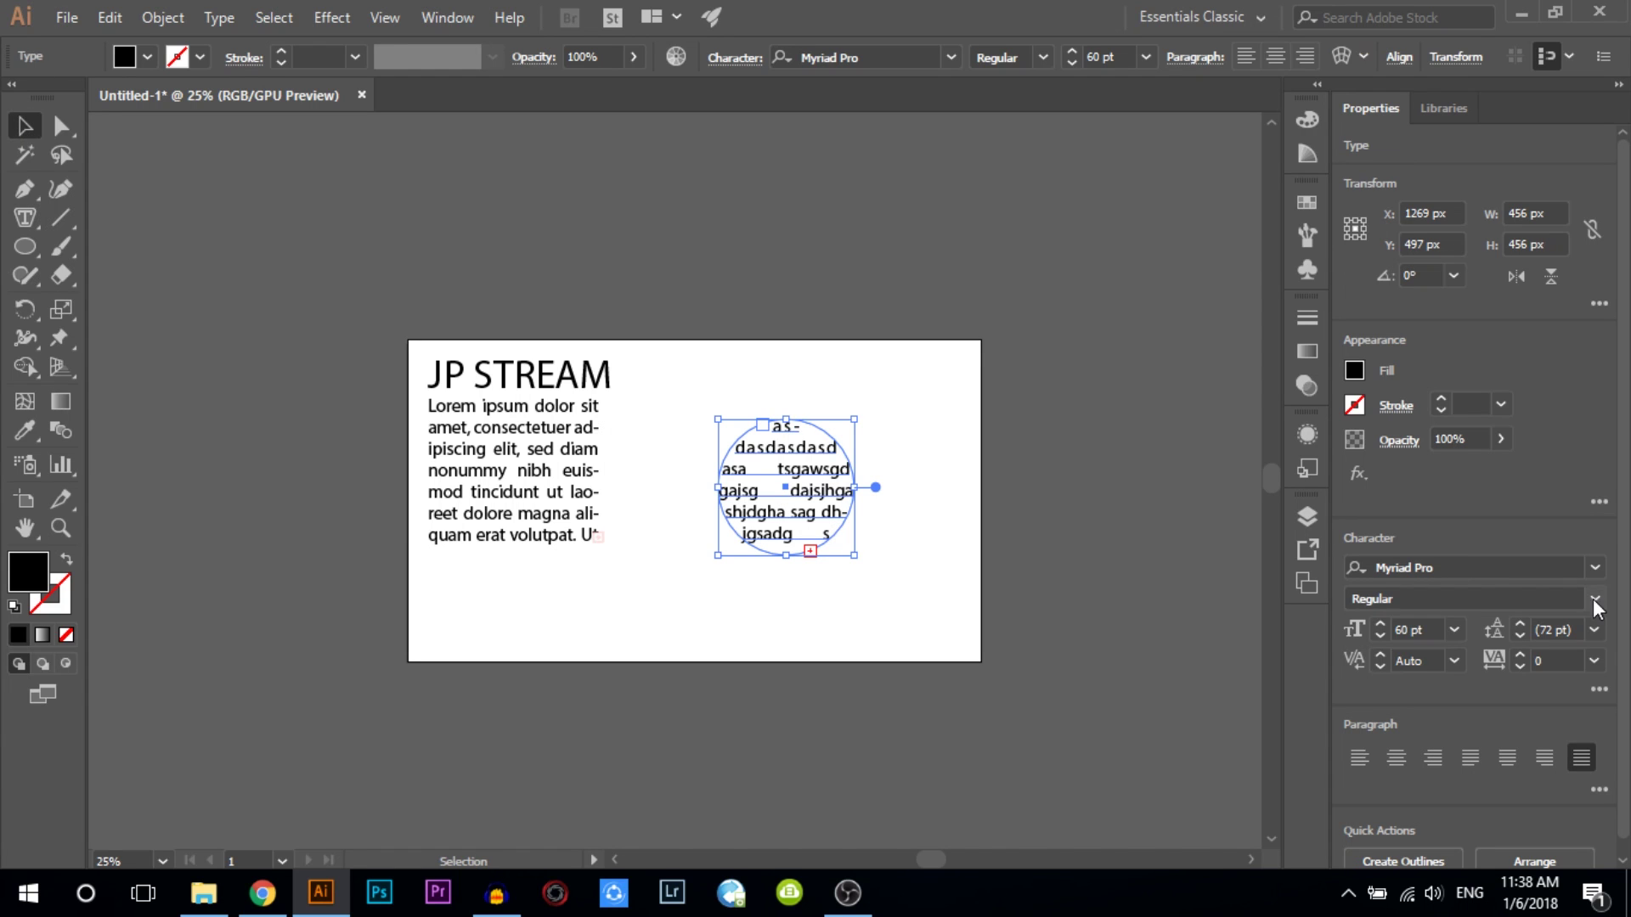
{"action": "left_click_drag", "start_coordinate": [855, 555], "coordinate": [872, 624]}
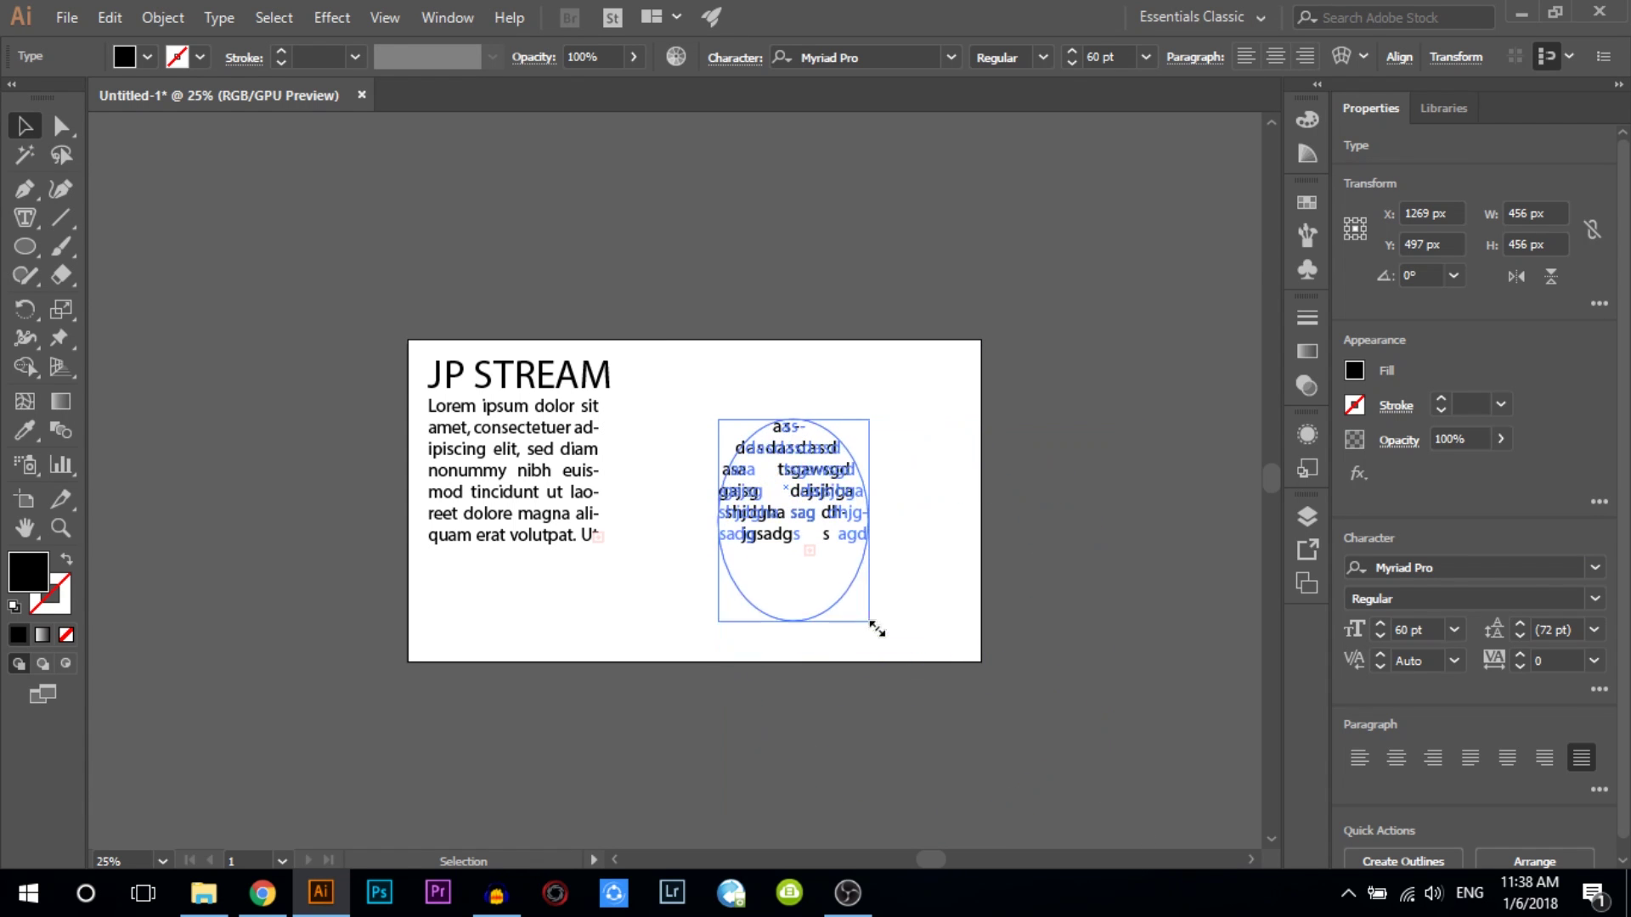
{"action": "left_click_drag", "start_coordinate": [871, 624], "coordinate": [1111, 811]}
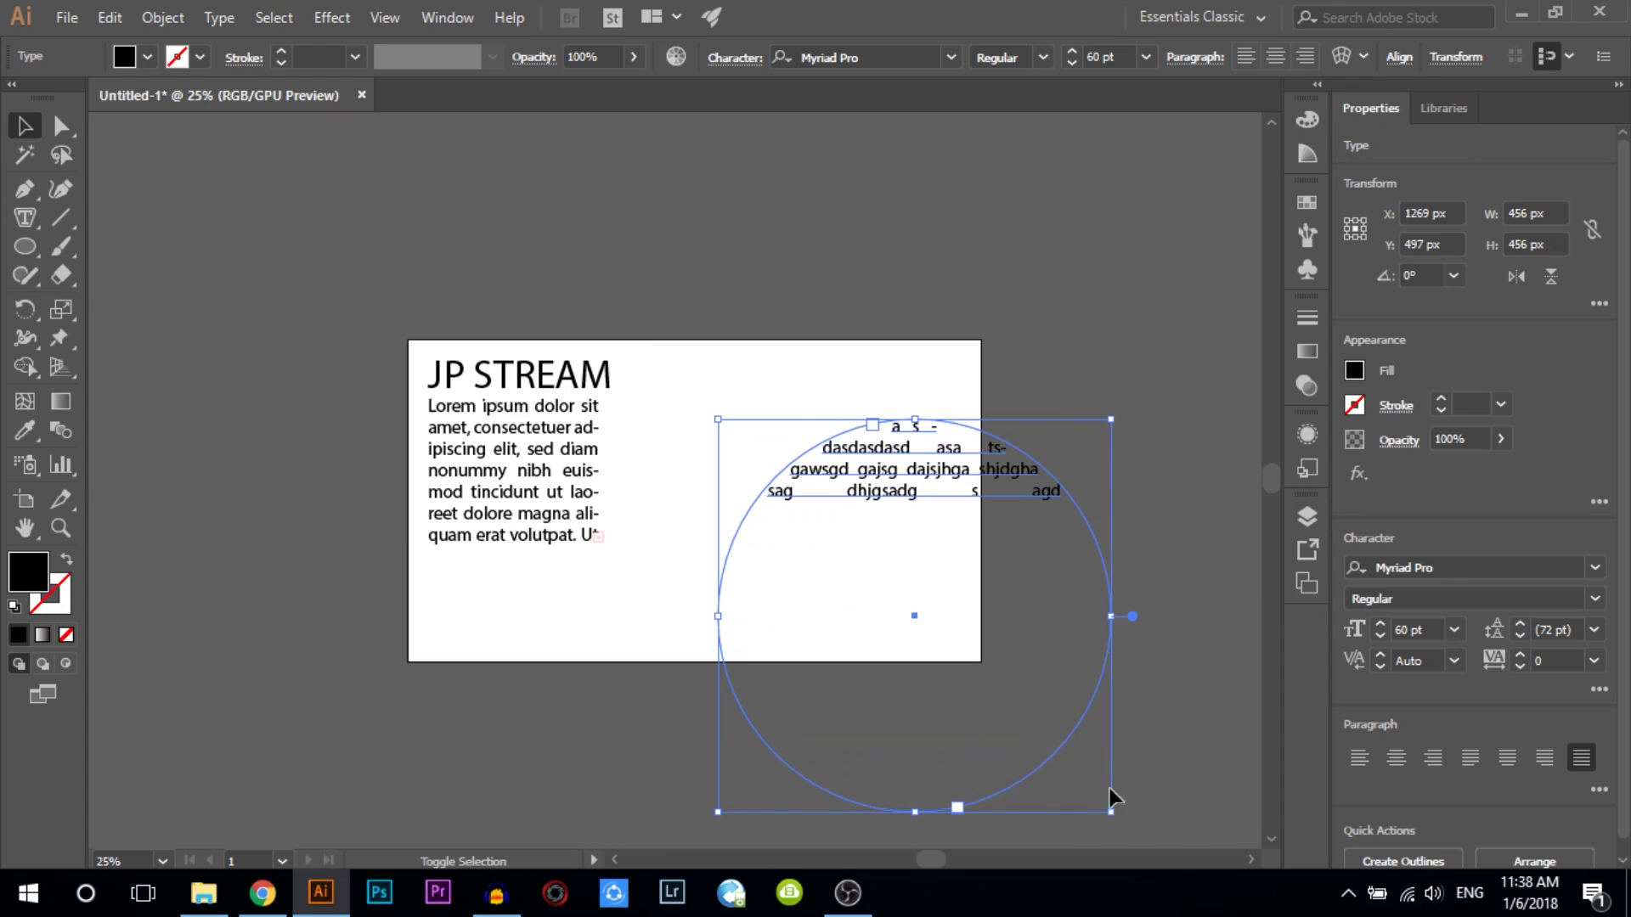
{"action": "left_click", "coordinate": [962, 513]}
{"action": "double_click", "coordinate": [936, 477]}
{"action": "type", "text": "asdasd sad asd asd asd asd asd"}
{"action": "left_click", "coordinate": [25, 126]}
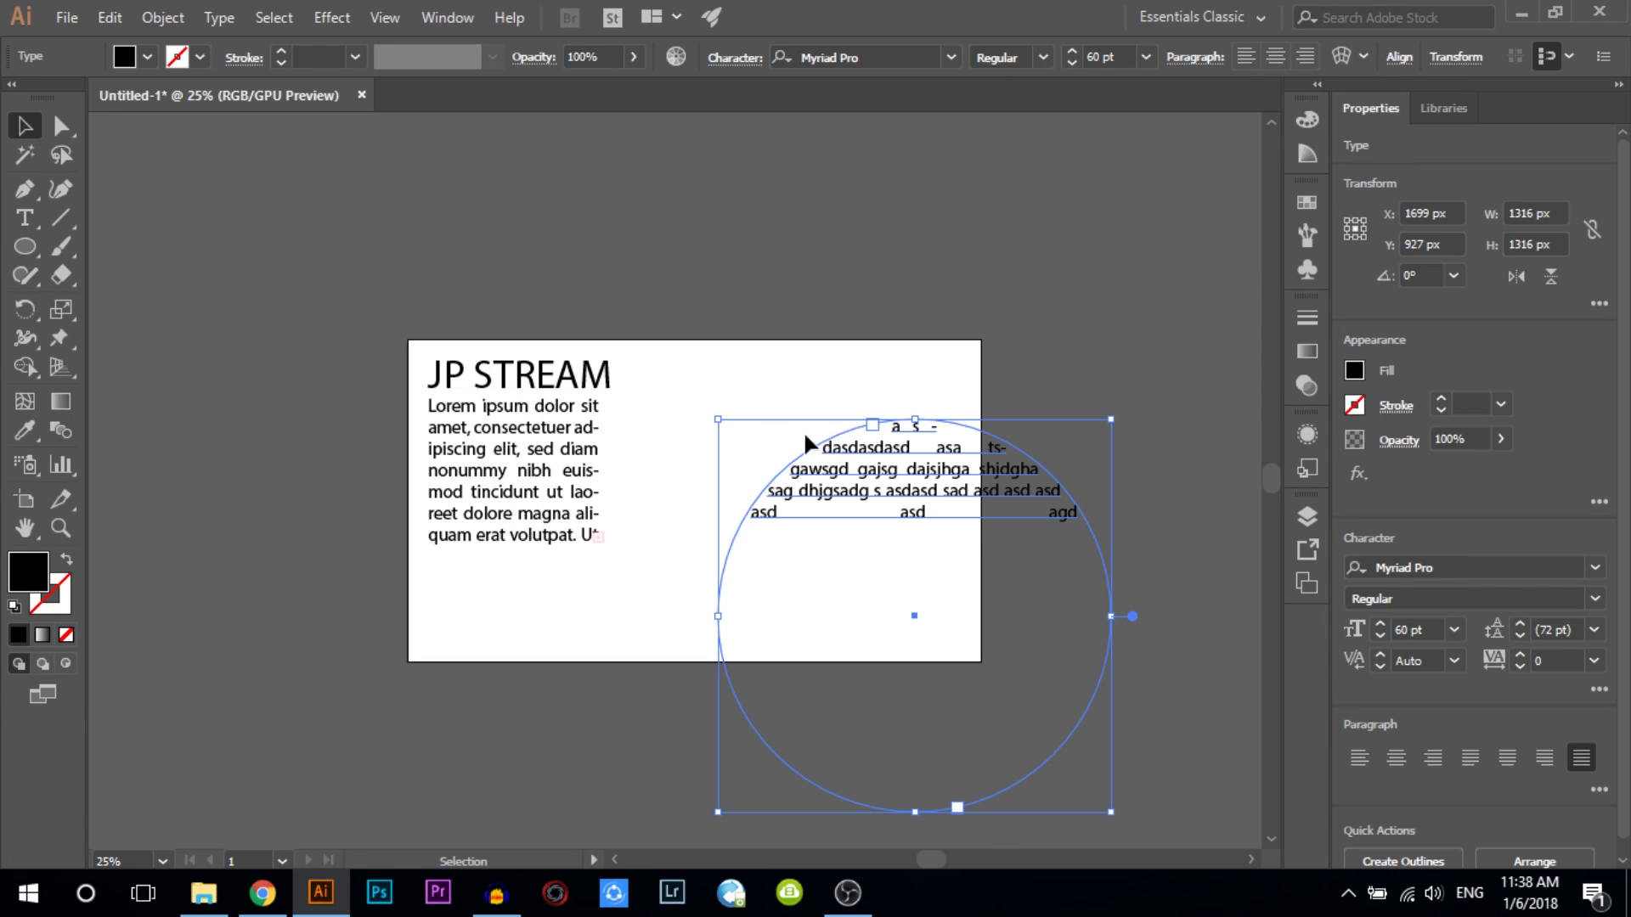
{"action": "left_click_drag", "start_coordinate": [841, 446], "coordinate": [743, 373]}
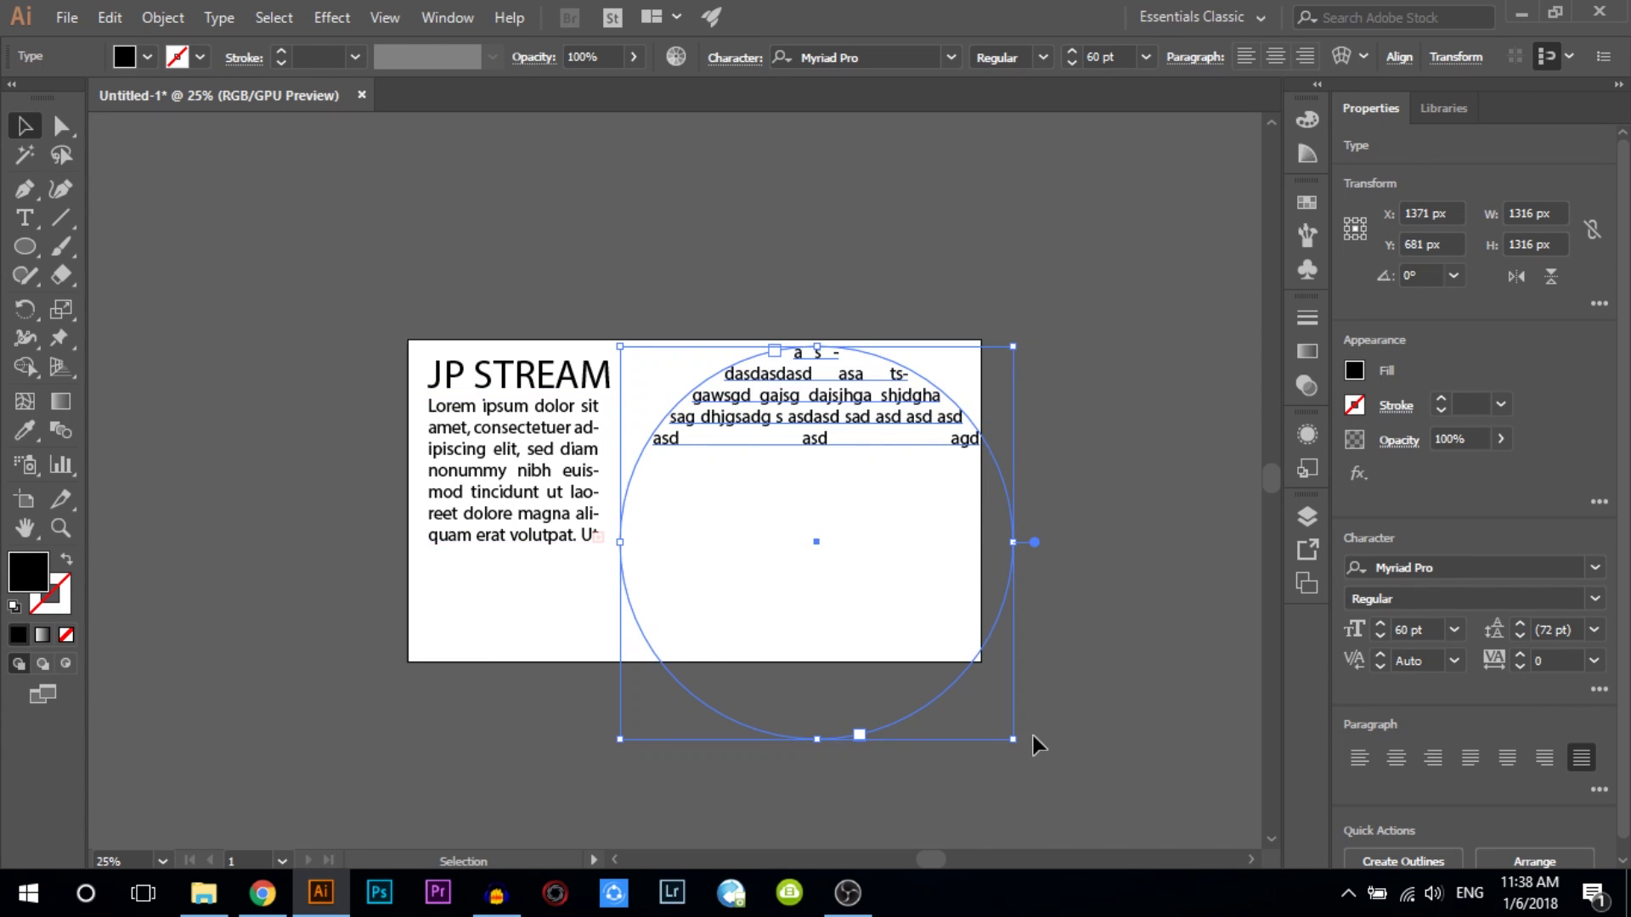
{"action": "mouse_move", "coordinate": [1013, 739]}
{"action": "left_mouse_down"}
{"action": "mouse_move", "coordinate": [804, 491]}
{"action": "mouse_move", "coordinate": [814, 501]}
{"action": "left_mouse_up"}
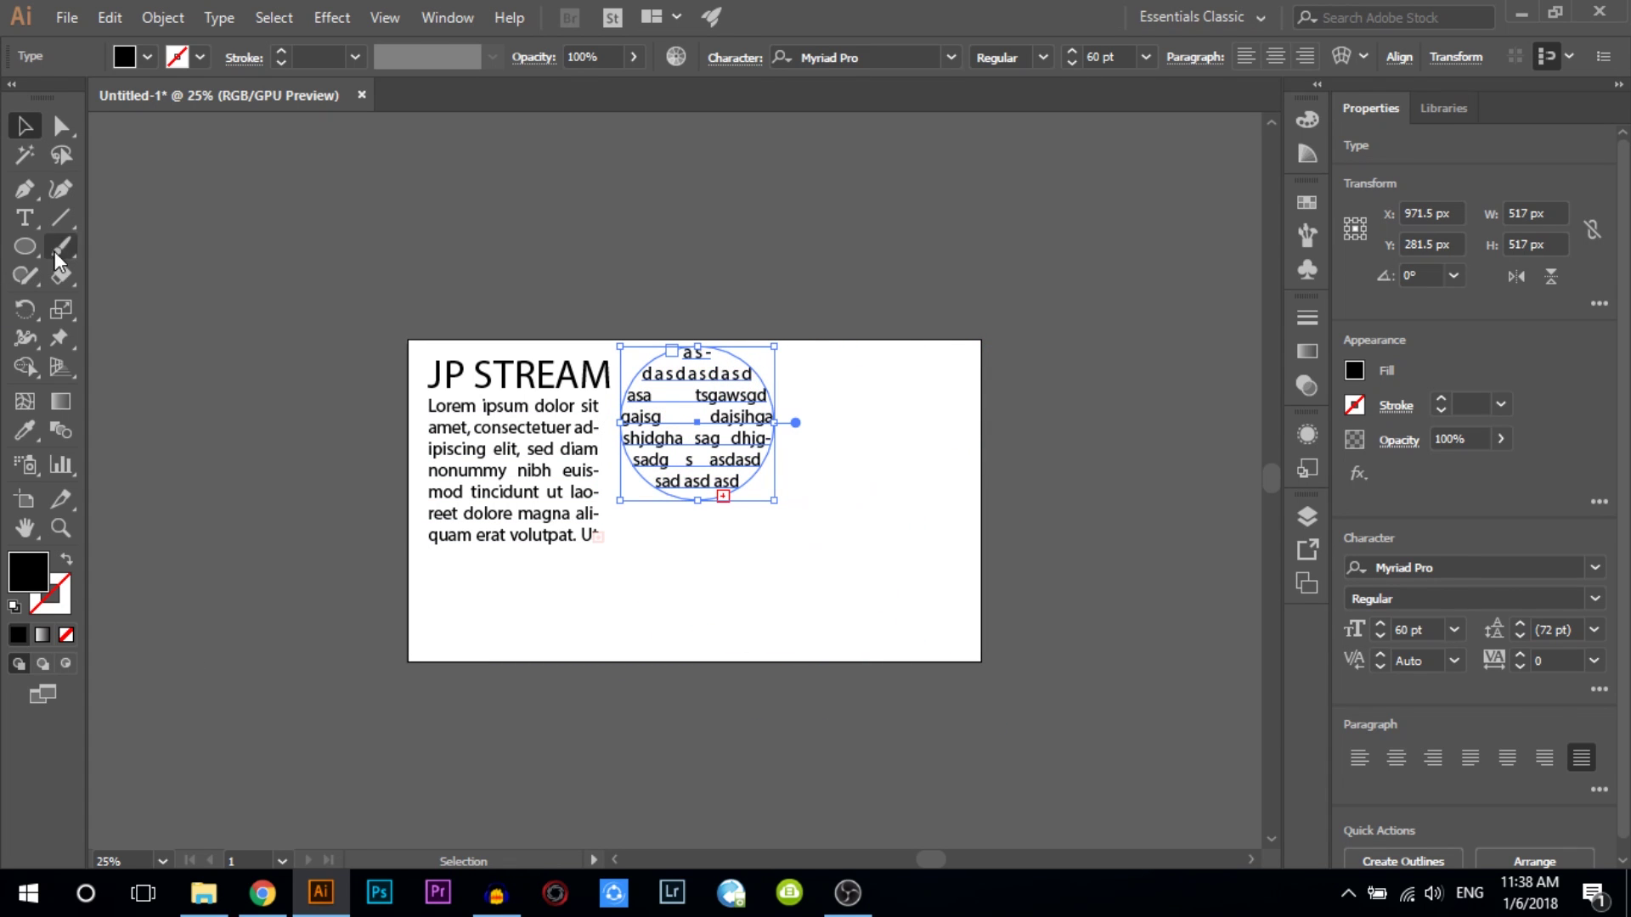
{"action": "left_click_drag", "start_coordinate": [24, 246], "coordinate": [127, 324]}
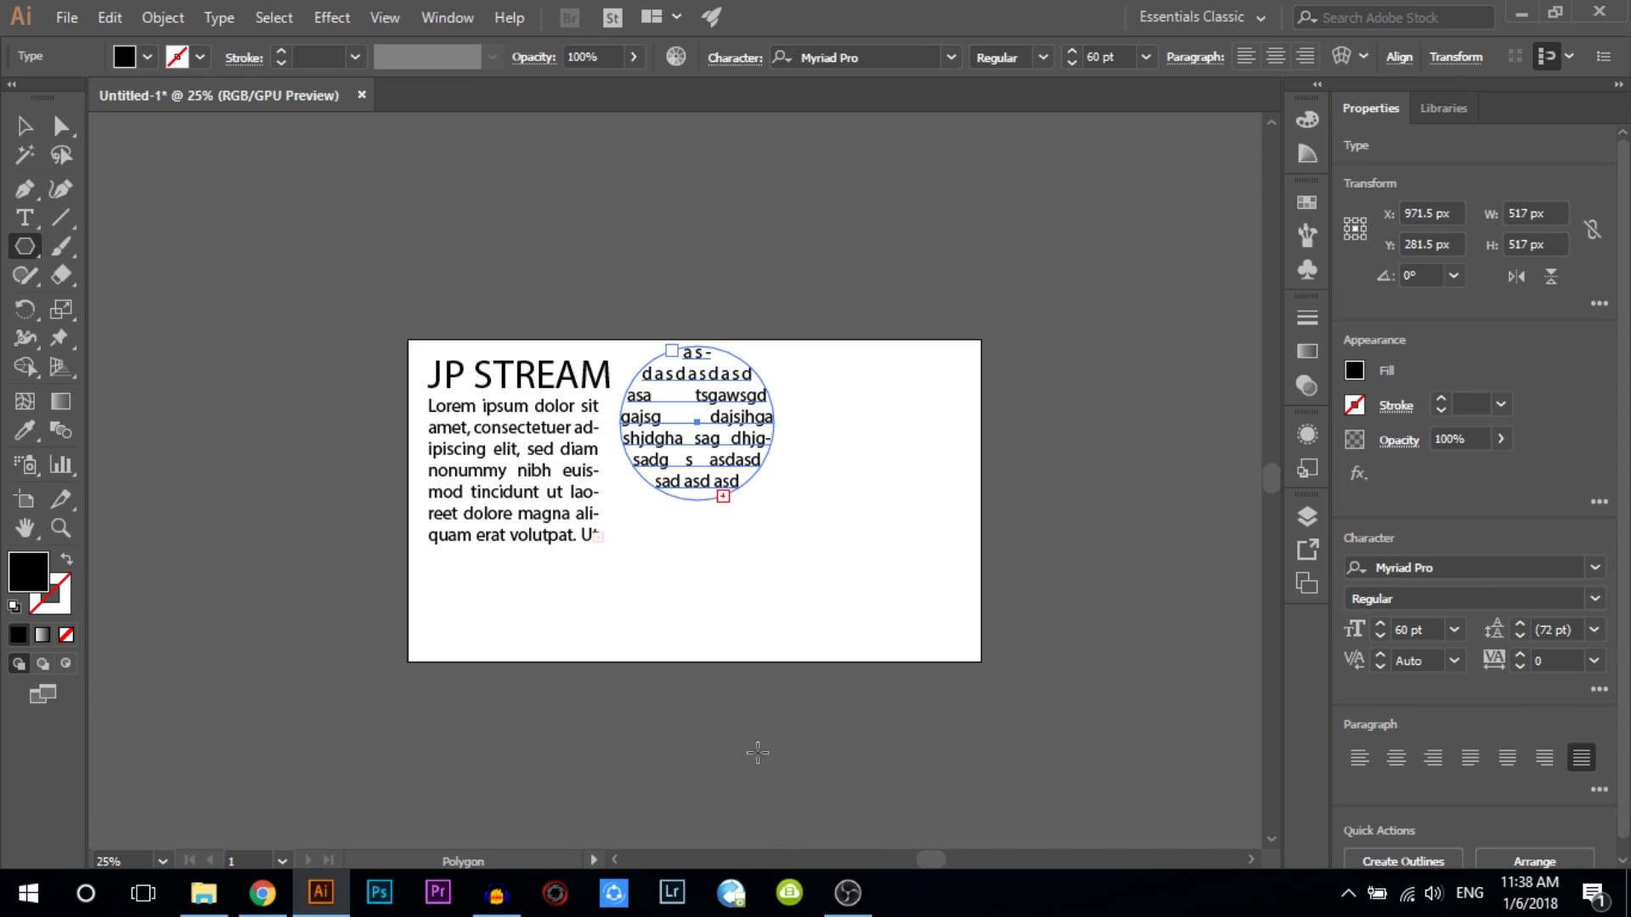
- Draw a hexagon, fill it with Lorem ipsum area text, then delete it
{"action": "left_click_drag", "start_coordinate": [713, 599], "coordinate": [843, 605]}
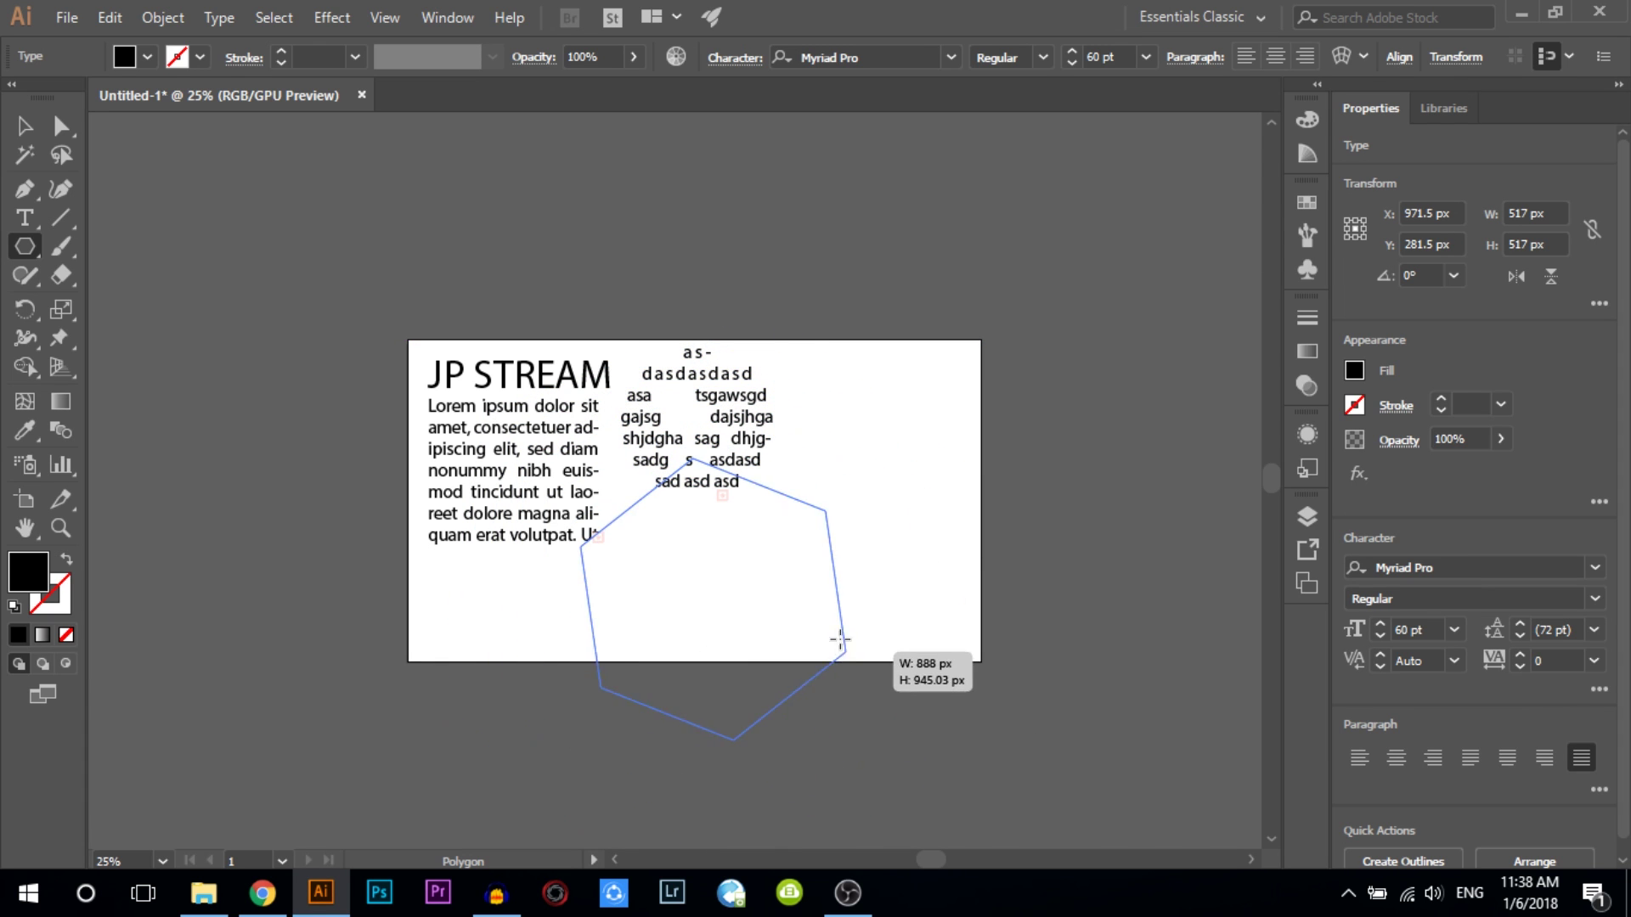
{"action": "key", "text": "v"}
{"action": "mouse_move", "coordinate": [794, 592]}
{"action": "left_mouse_down"}
{"action": "mouse_move", "coordinate": [919, 674]}
{"action": "mouse_move", "coordinate": [906, 637]}
{"action": "left_mouse_up"}
{"action": "left_click", "coordinate": [25, 217]}
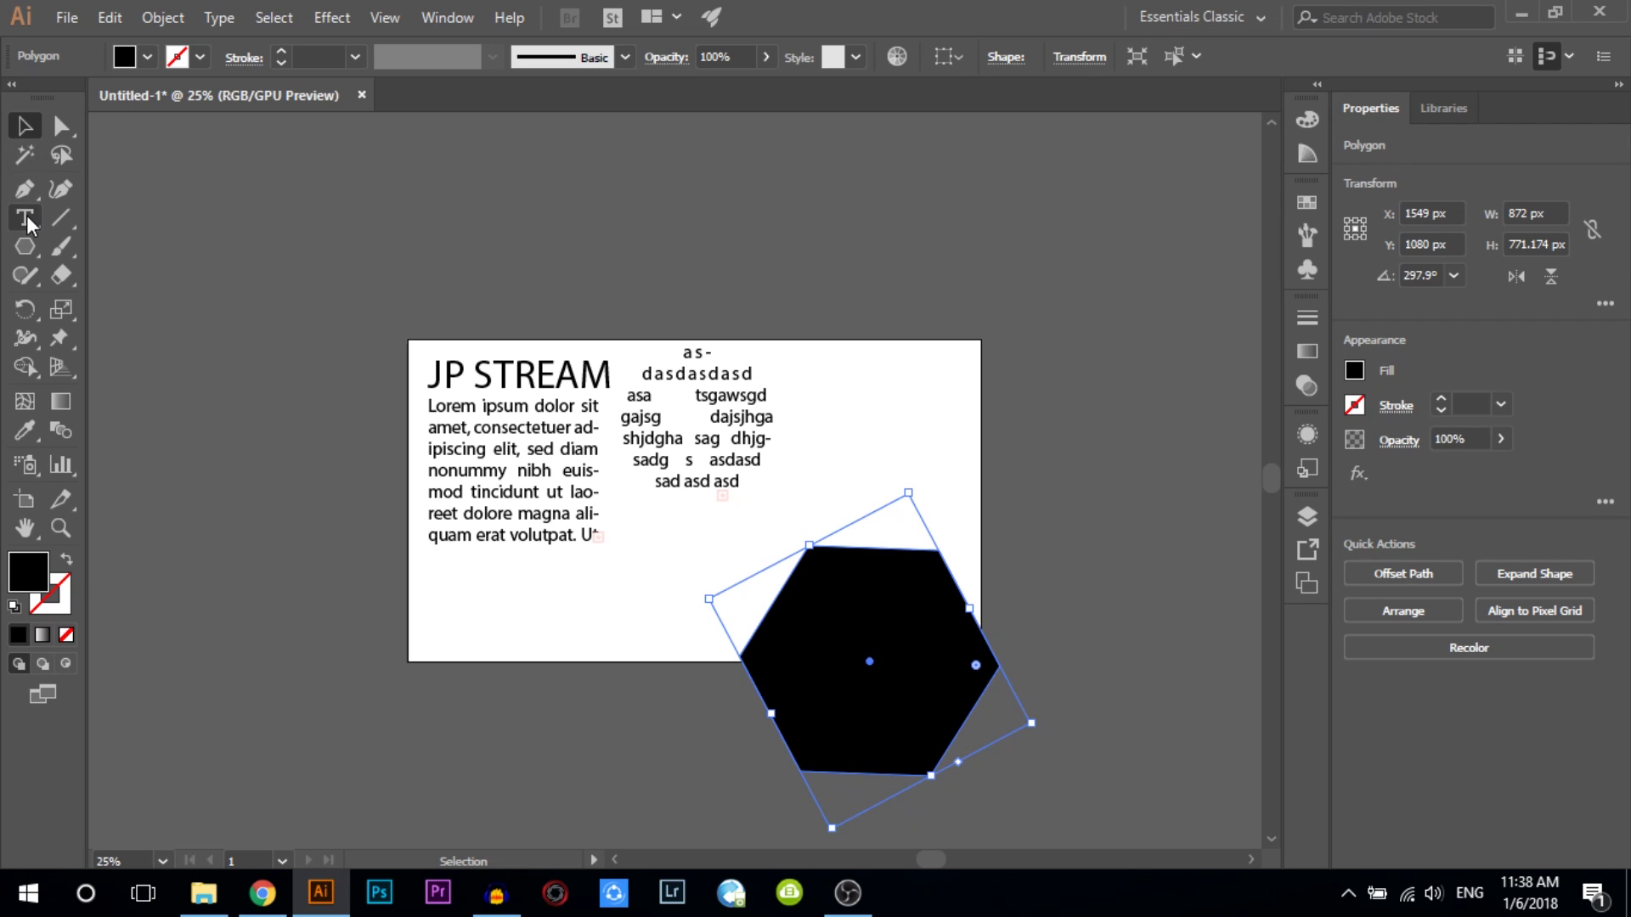
{"action": "left_click", "coordinate": [782, 591]}
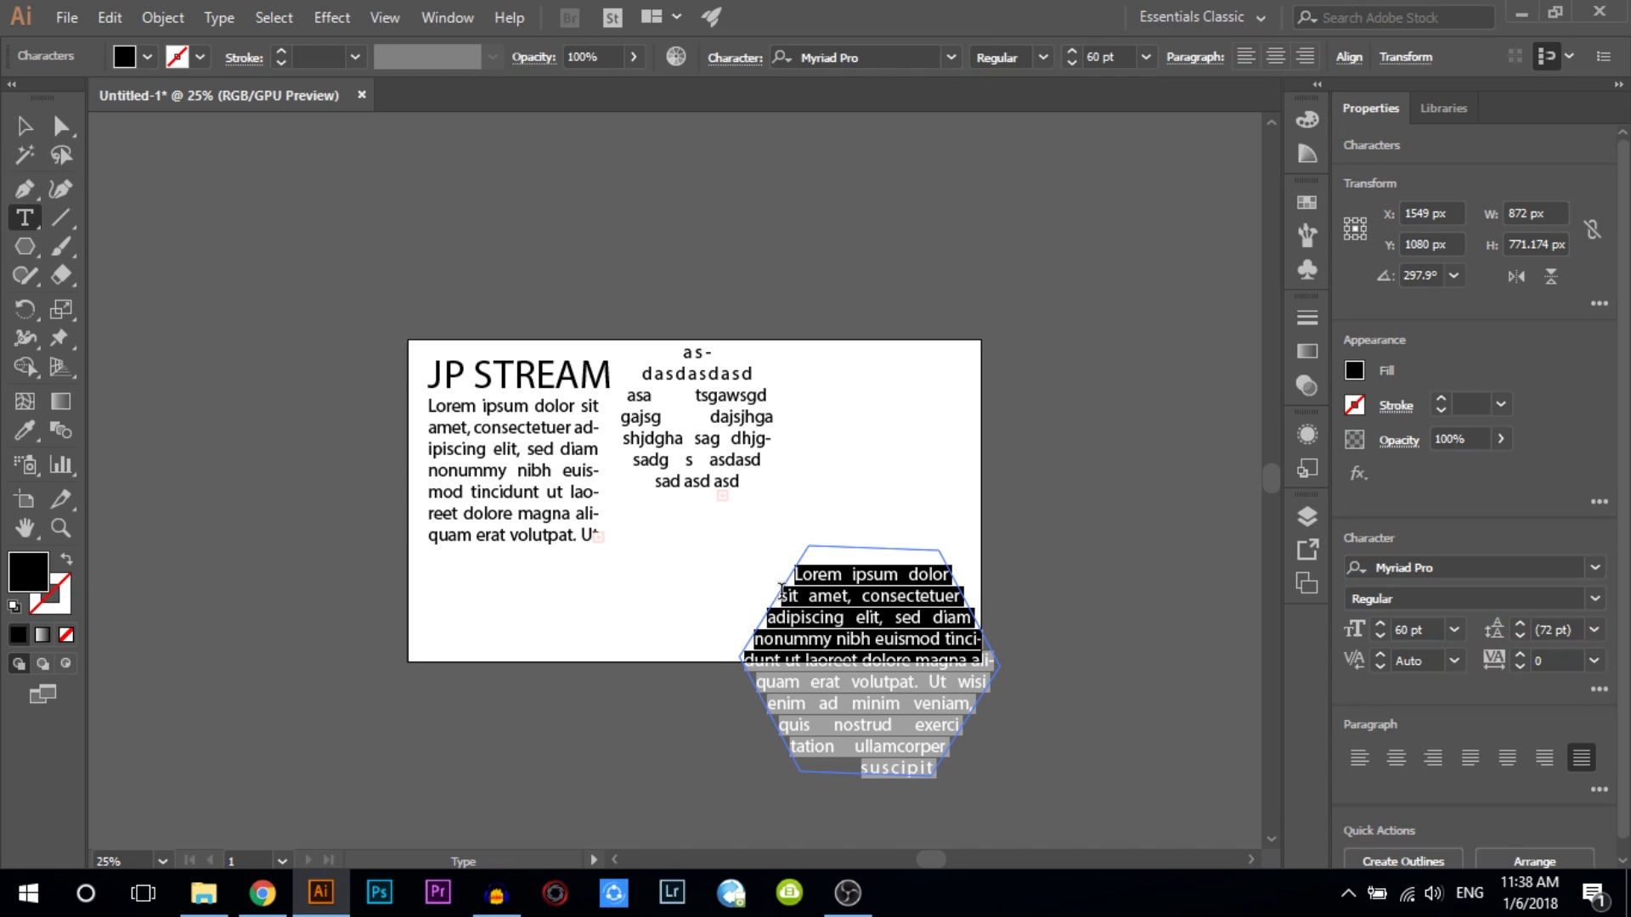
{"action": "left_click", "coordinate": [25, 125]}
{"action": "mouse_move", "coordinate": [874, 624]}
{"action": "left_mouse_down"}
{"action": "mouse_move", "coordinate": [798, 625]}
{"action": "mouse_move", "coordinate": [742, 596]}
{"action": "left_mouse_up"}
{"action": "key", "text": "Delete"}
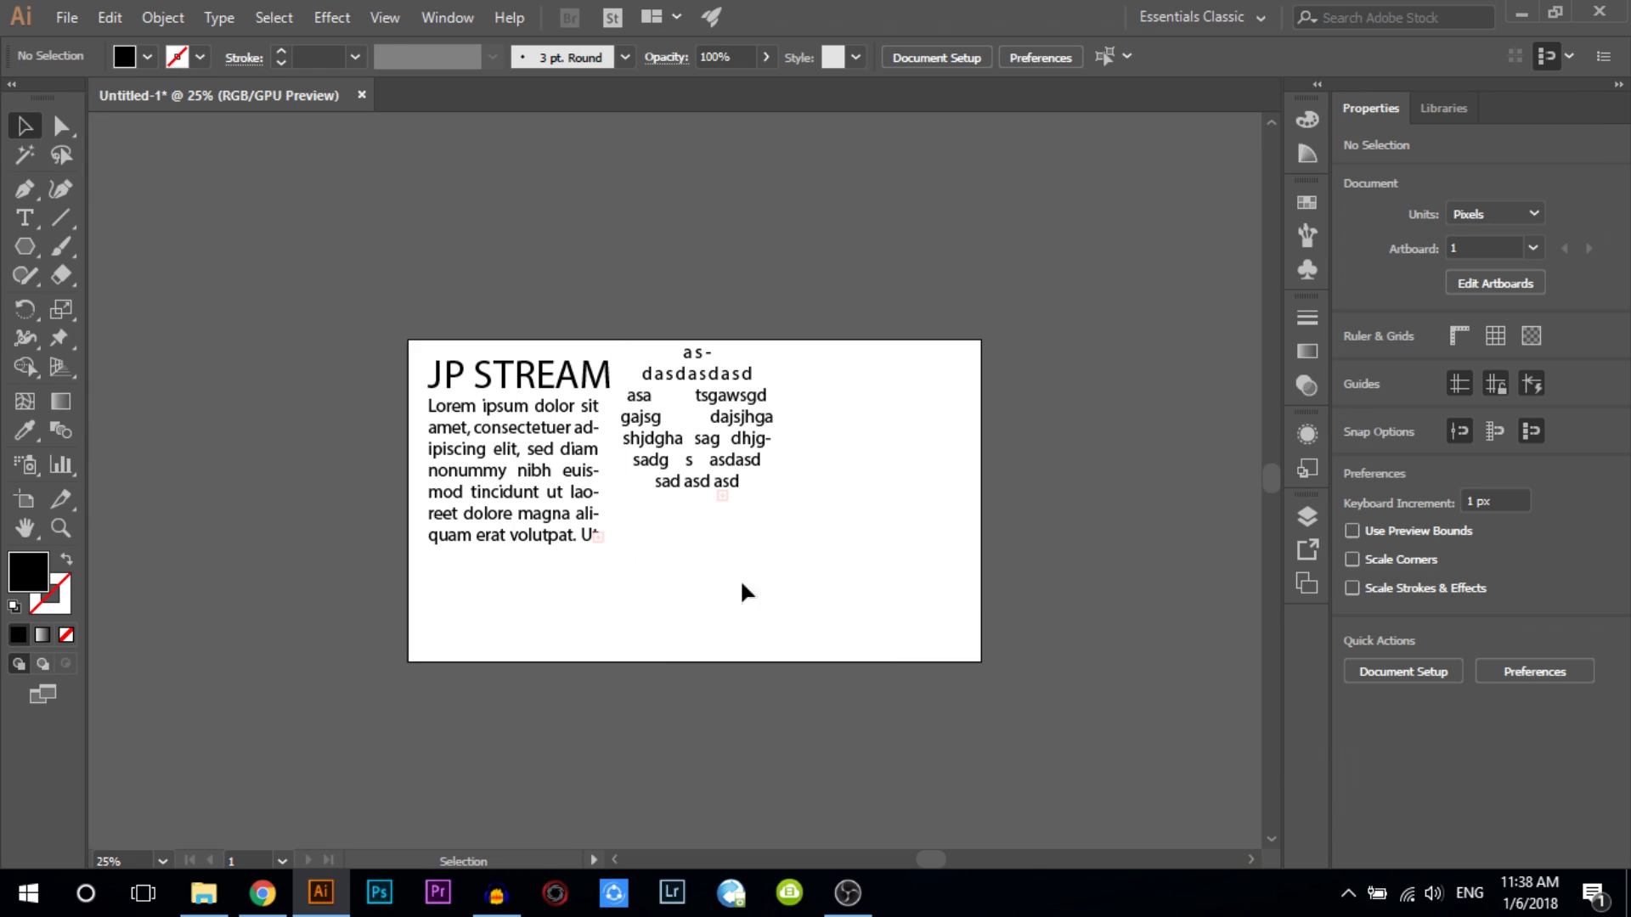
{"action": "left_click", "coordinate": [36, 217]}
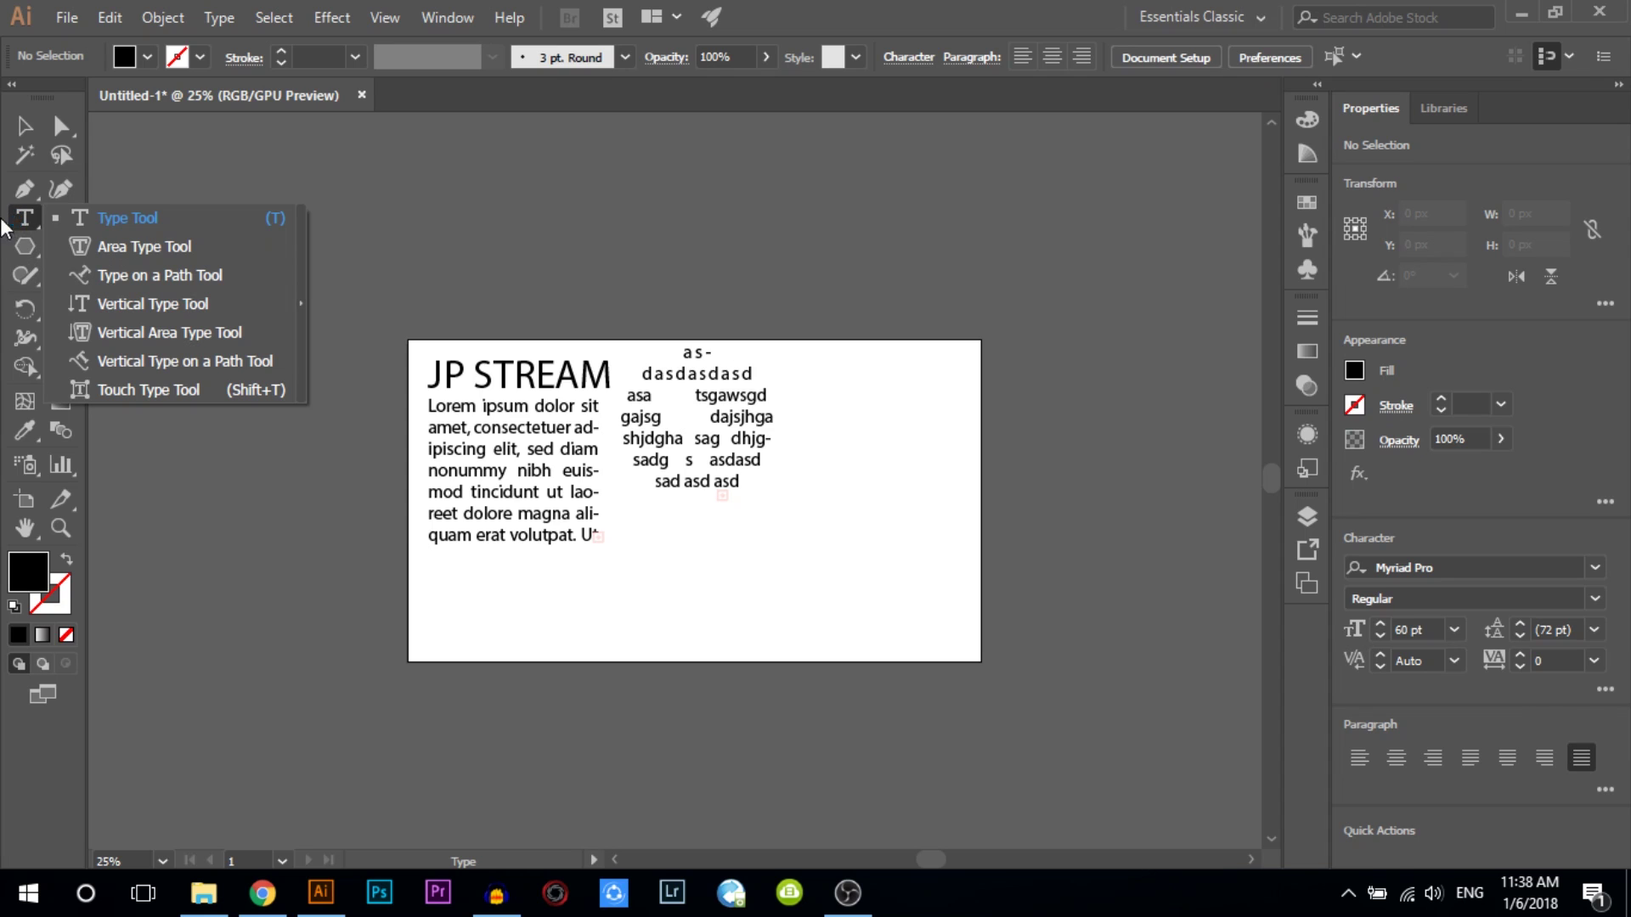
- Draw a two-hump wave below the text using five Curvature tool anchor points
{"action": "left_click", "coordinate": [25, 222]}
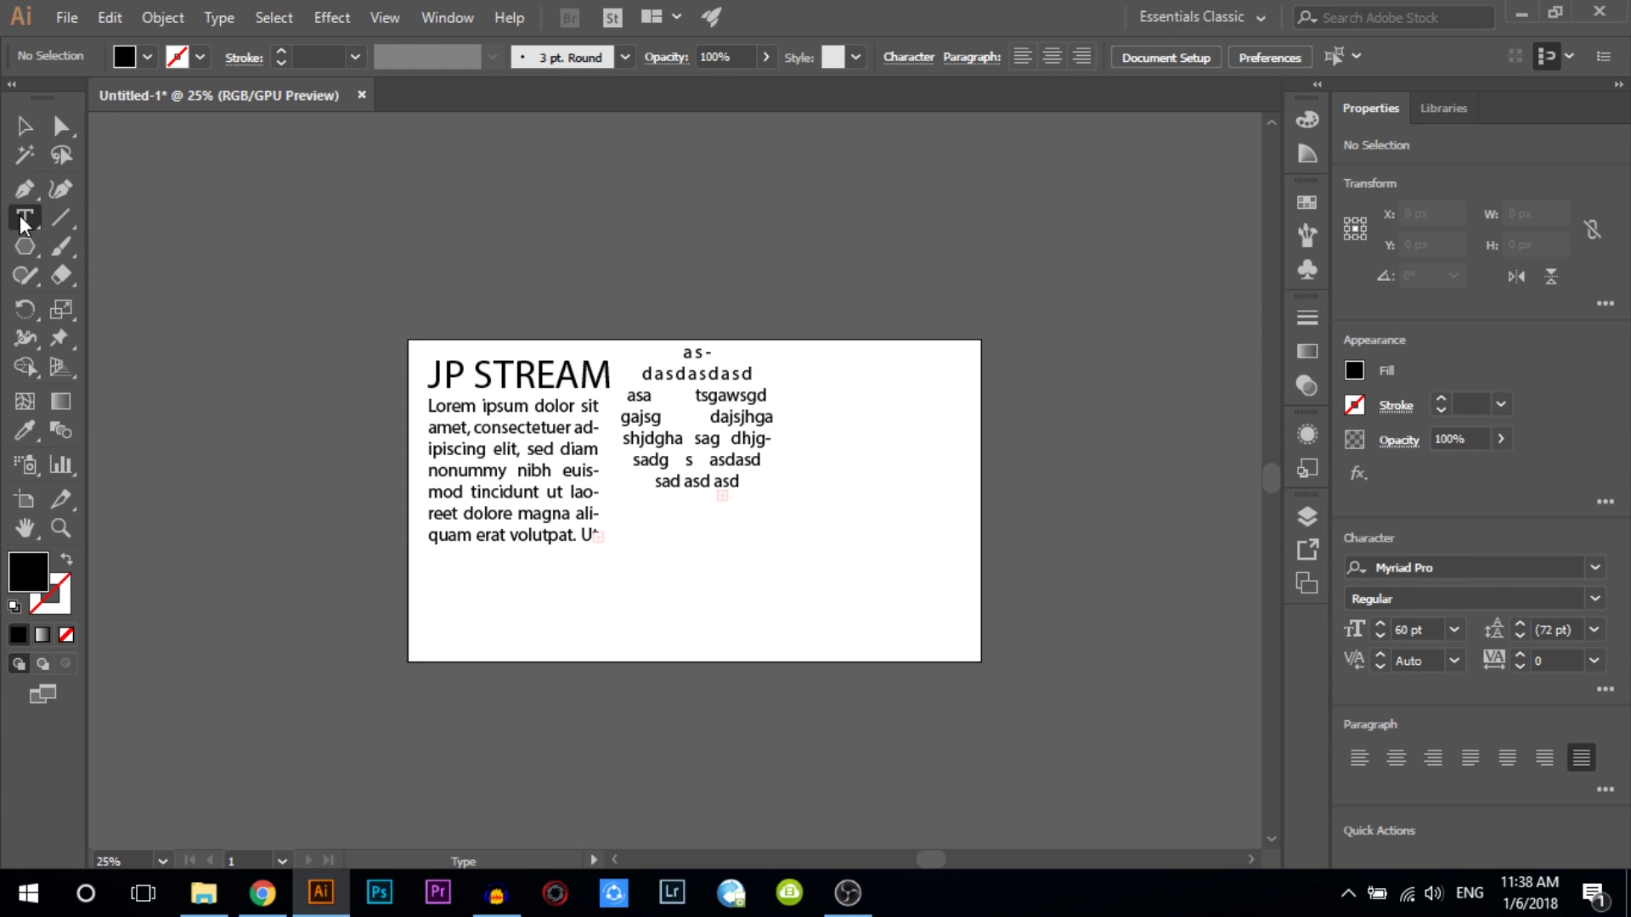
{"action": "left_click", "coordinate": [60, 192]}
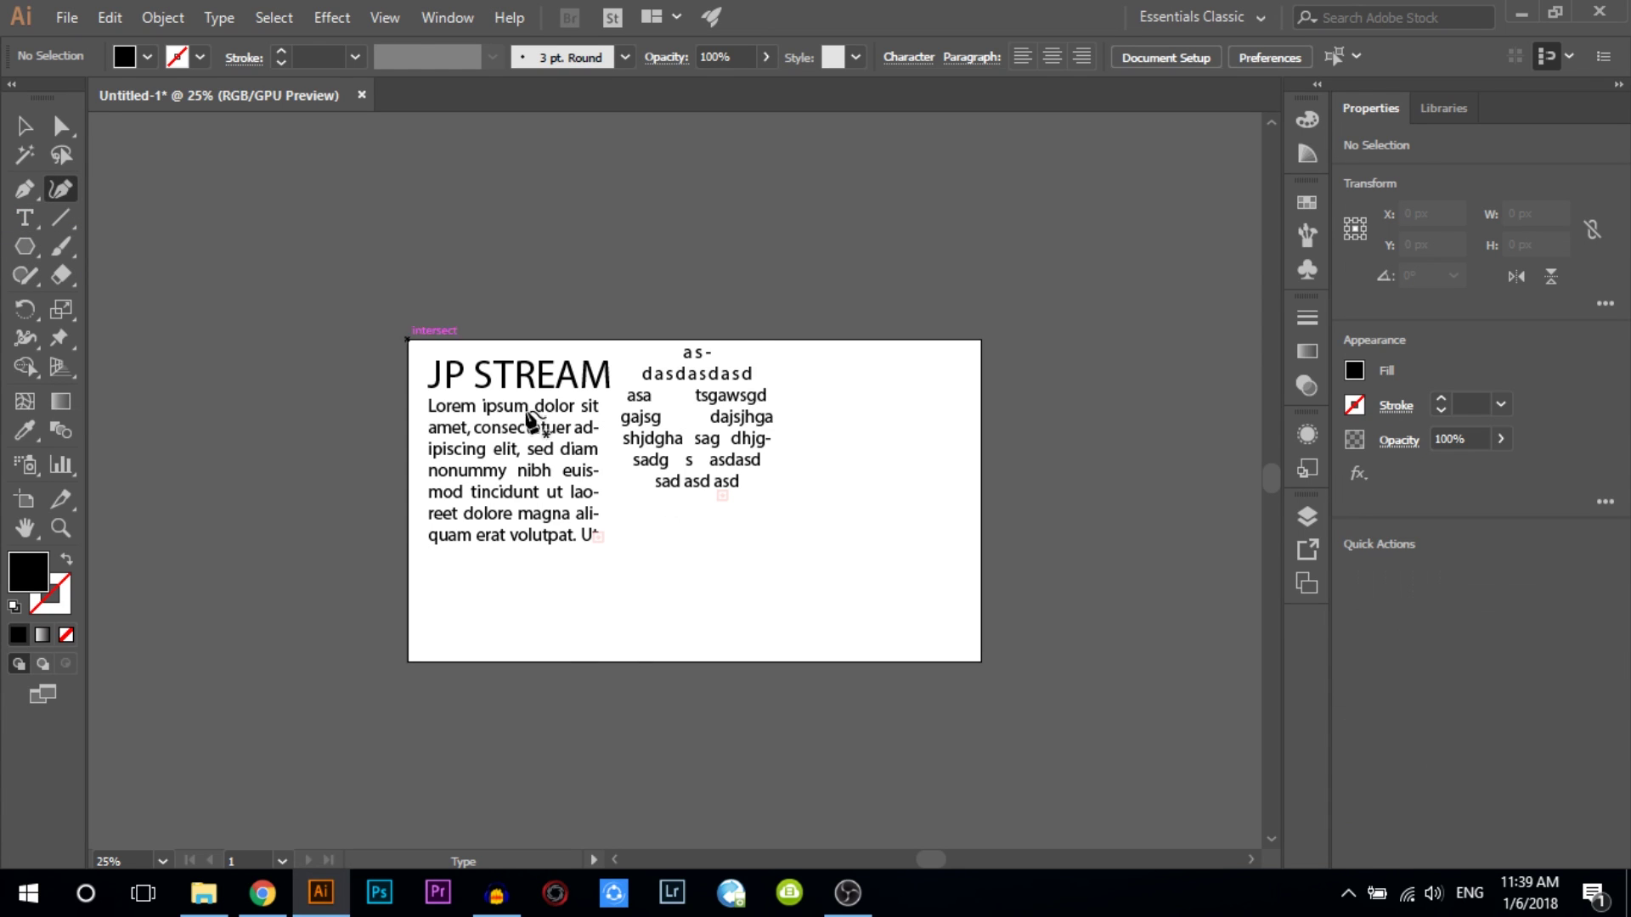
{"action": "left_click", "coordinate": [654, 607]}
{"action": "left_click", "coordinate": [698, 559]}
{"action": "left_click", "coordinate": [751, 612]}
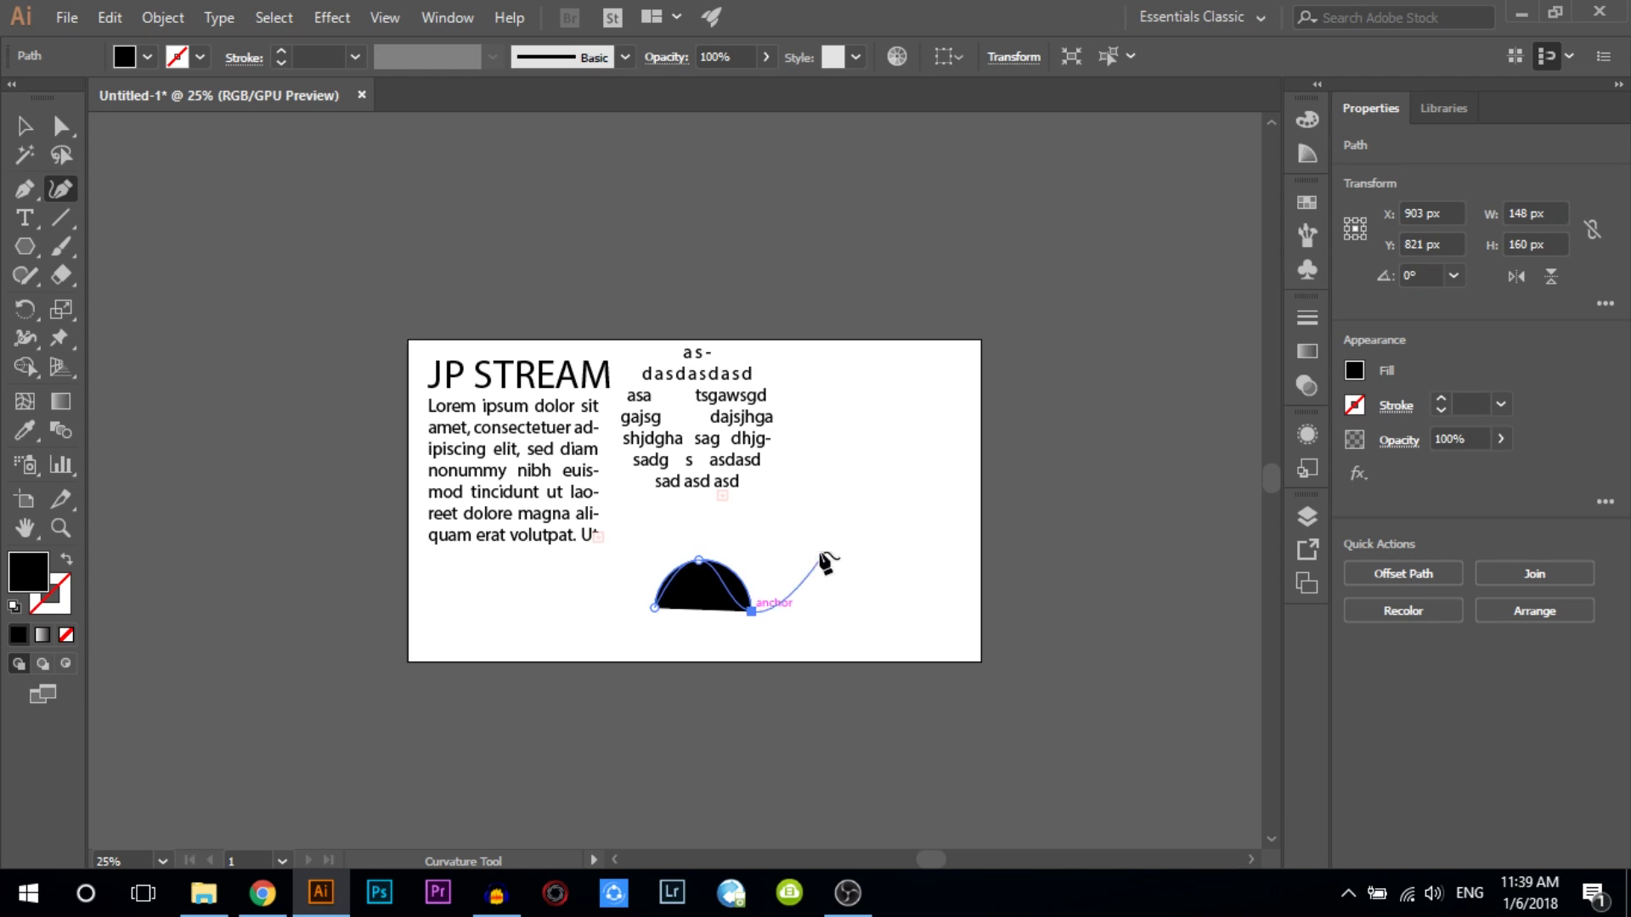
{"action": "left_click", "coordinate": [801, 568]}
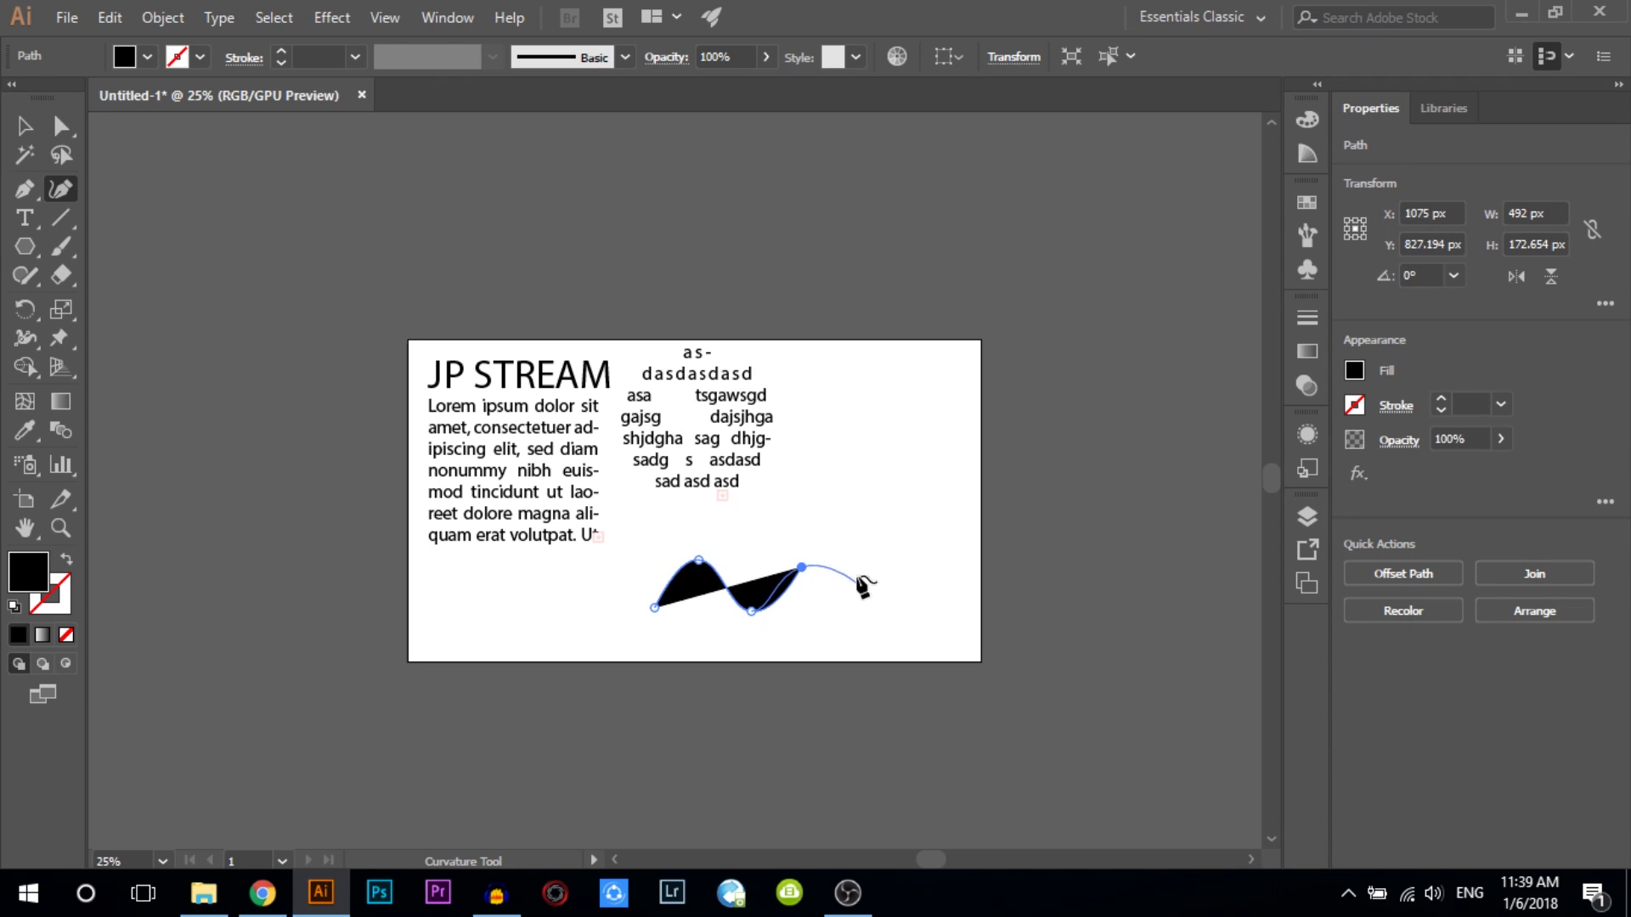
{"action": "left_click", "coordinate": [856, 598]}
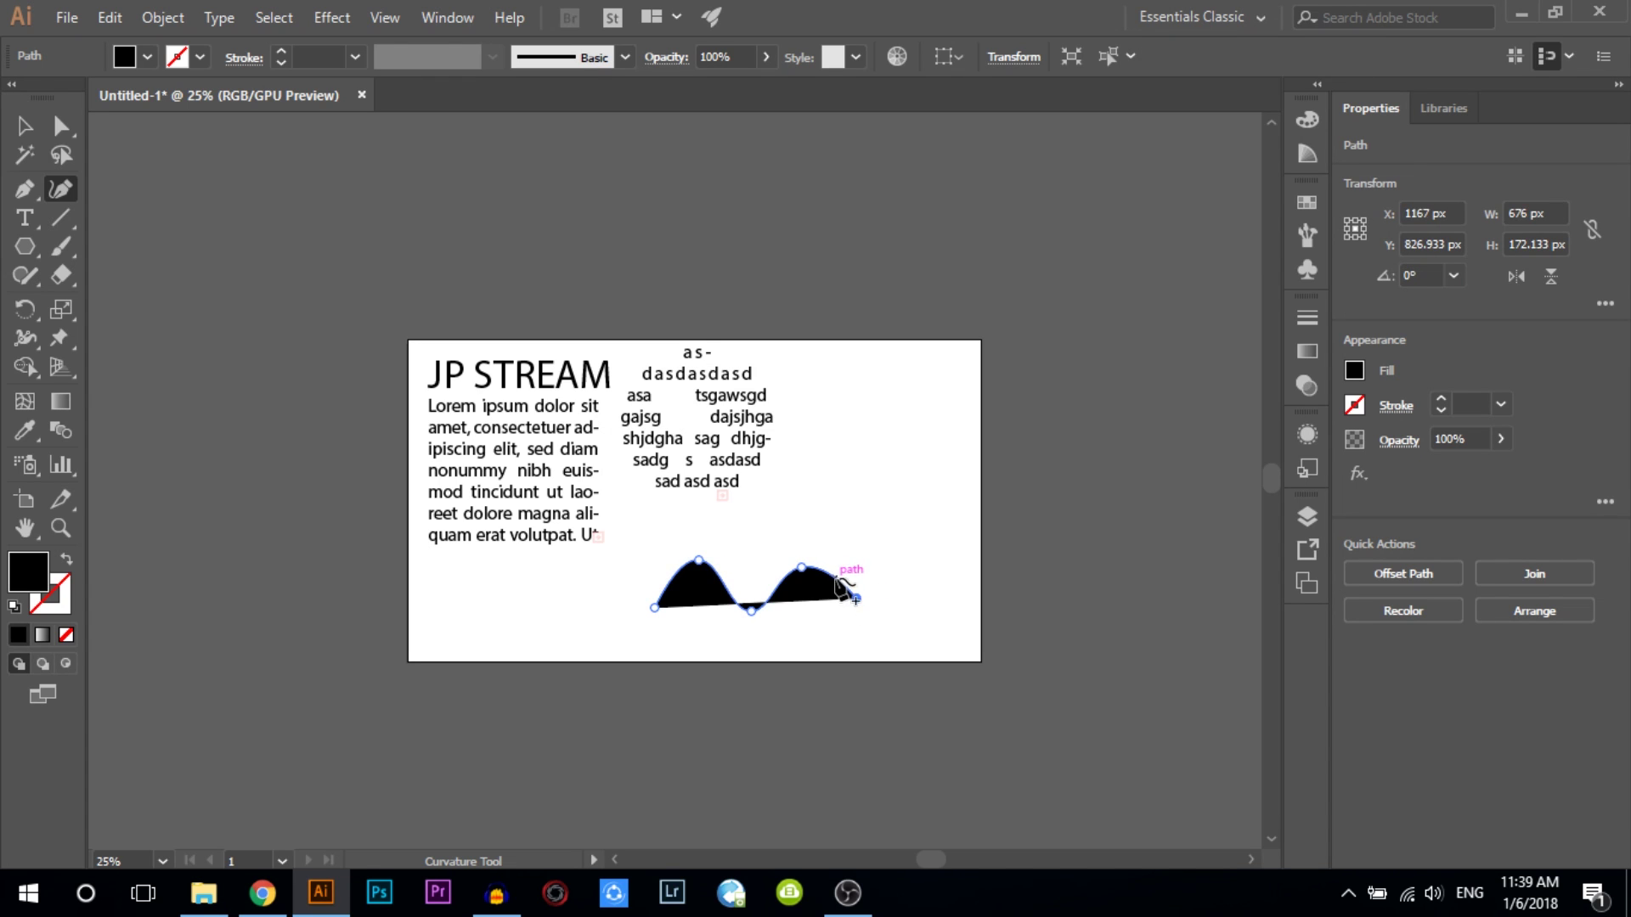
{"action": "left_click", "coordinate": [39, 217]}
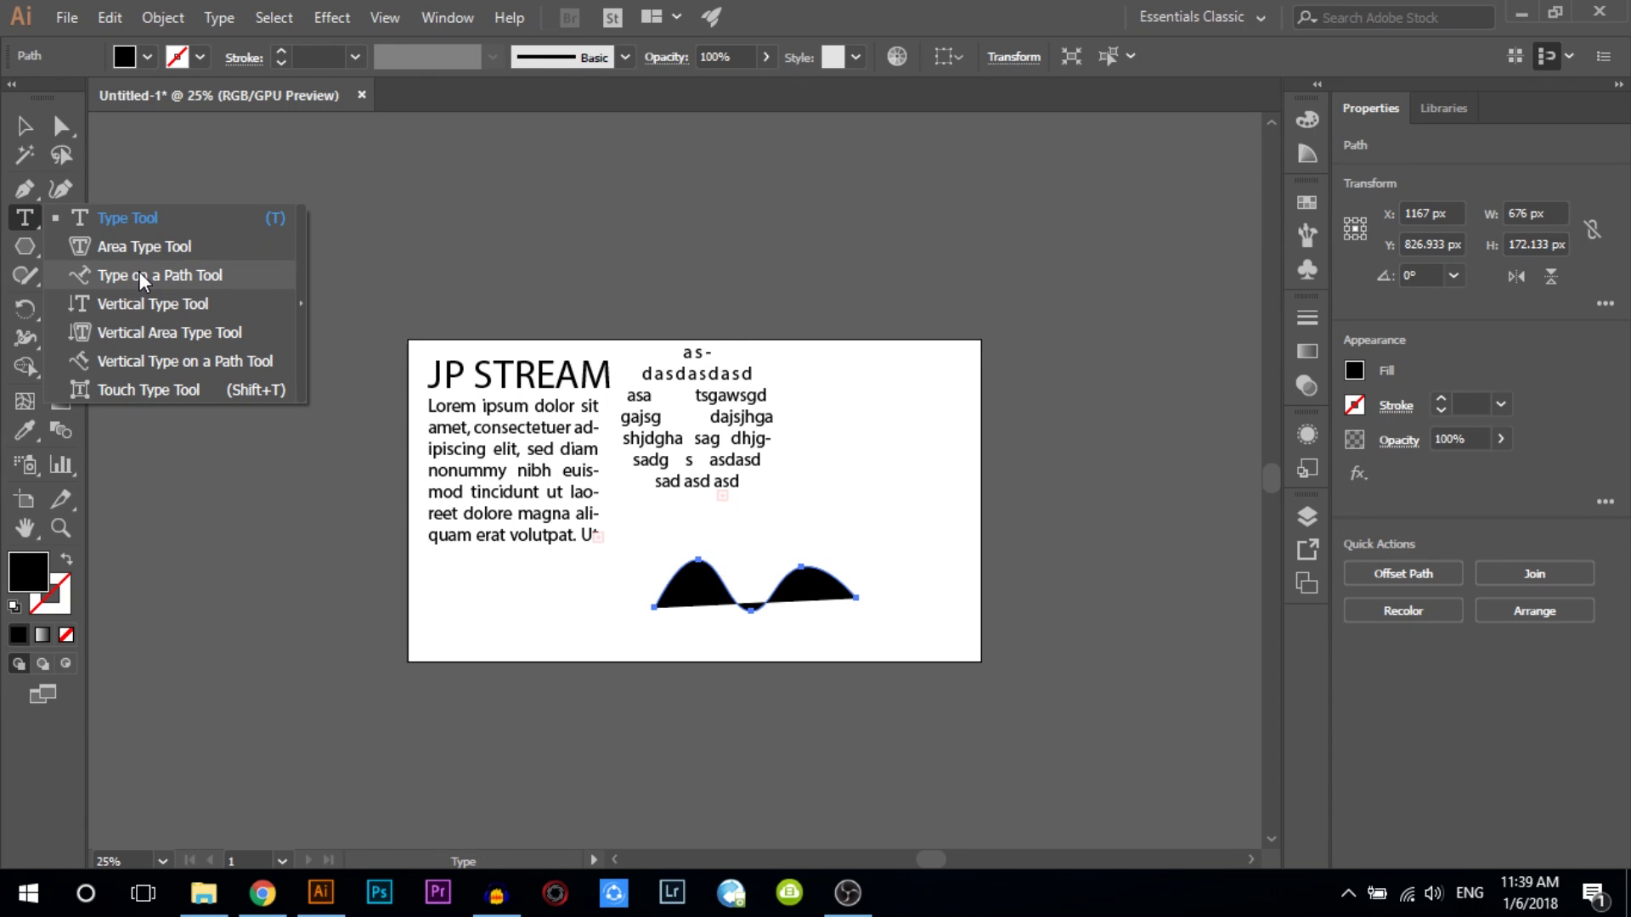
{"action": "left_click", "coordinate": [139, 273]}
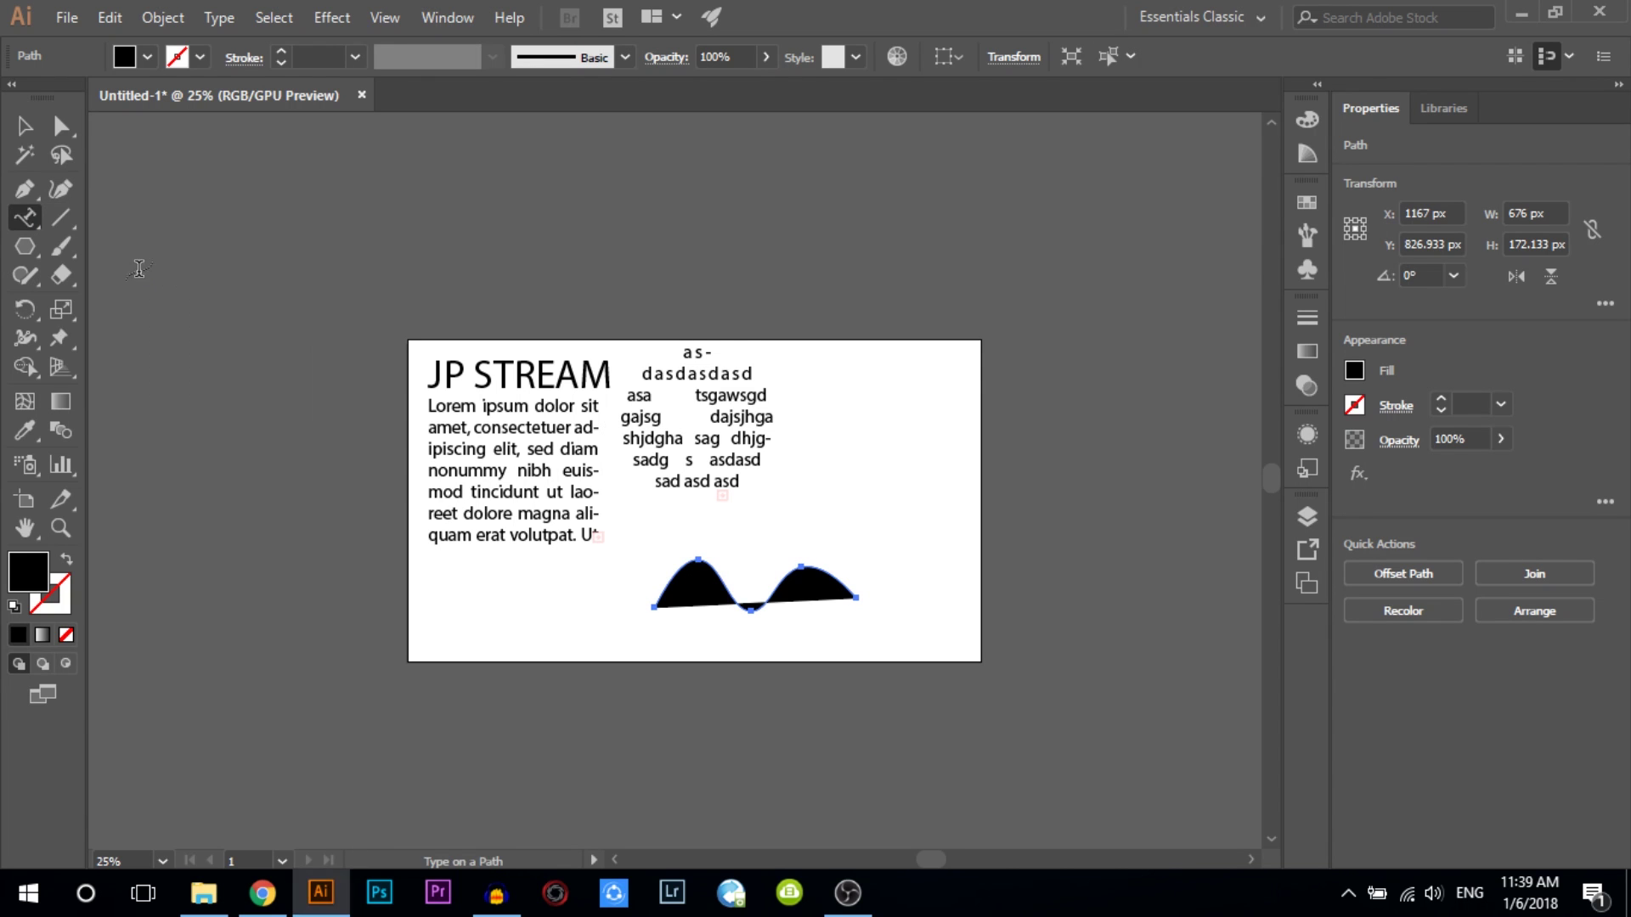
- Put 'Lorem ipsum dolor sit amet,' placeholder text onto the wavy path
{"action": "left_click", "coordinate": [664, 598]}
{"action": "scroll", "coordinate": [739, 591], "scroll_direction": "up", "scroll_amount": 2}
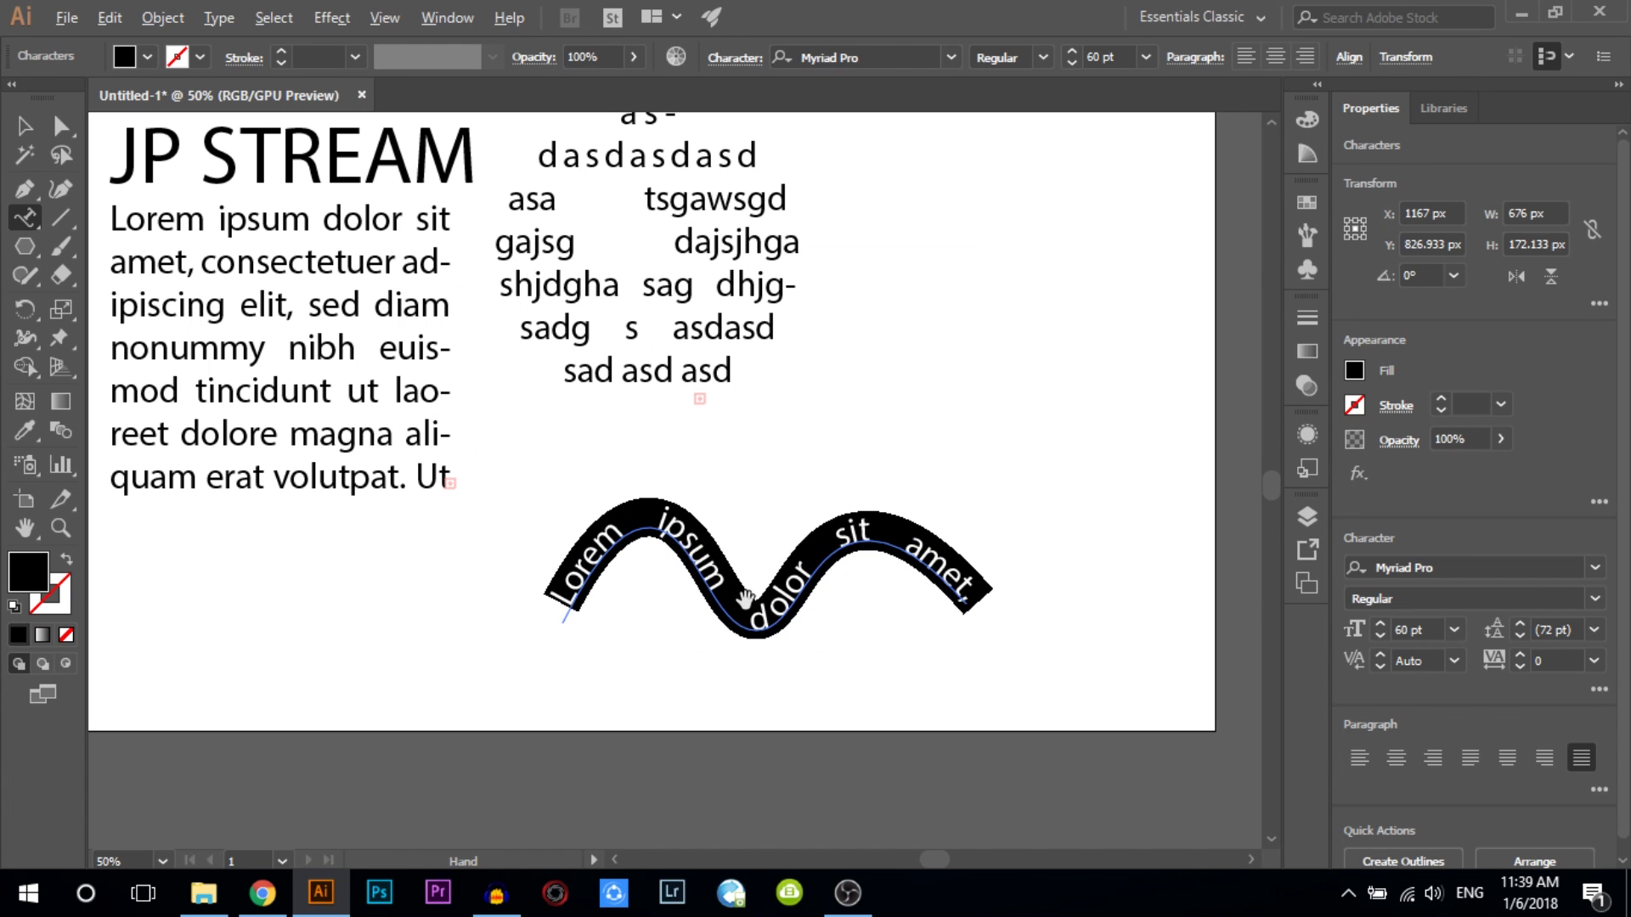
{"action": "key", "text": "Escape"}
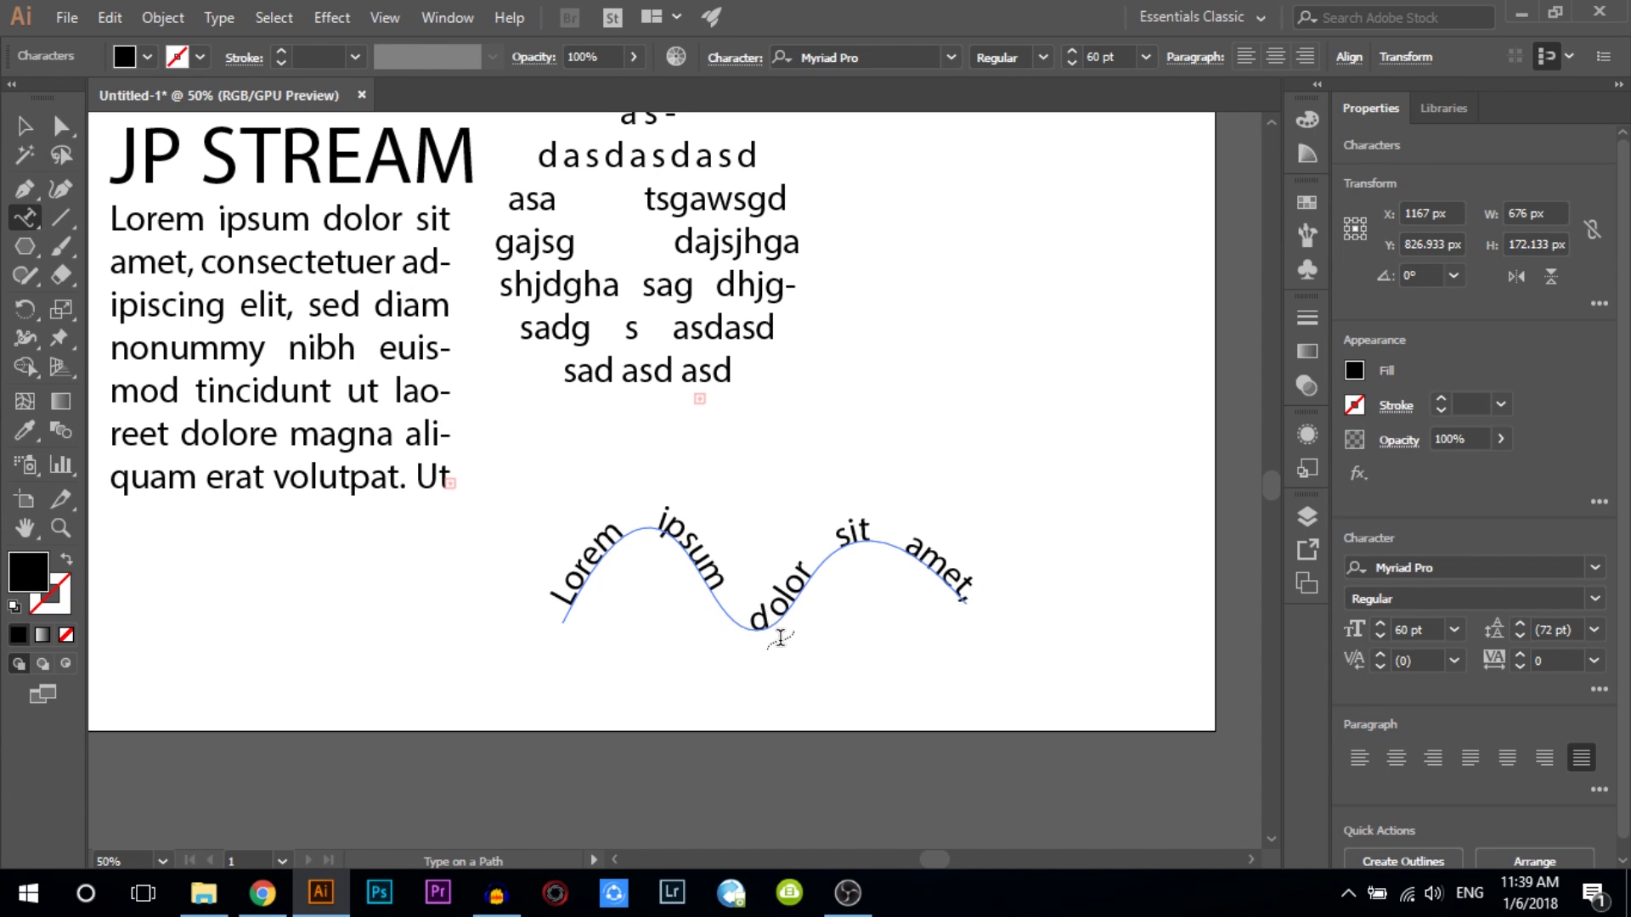
{"action": "scroll", "coordinate": [764, 659], "scroll_direction": "up", "scroll_amount": 2}
{"action": "scroll", "coordinate": [626, 510], "scroll_direction": "down", "scroll_amount": 1}
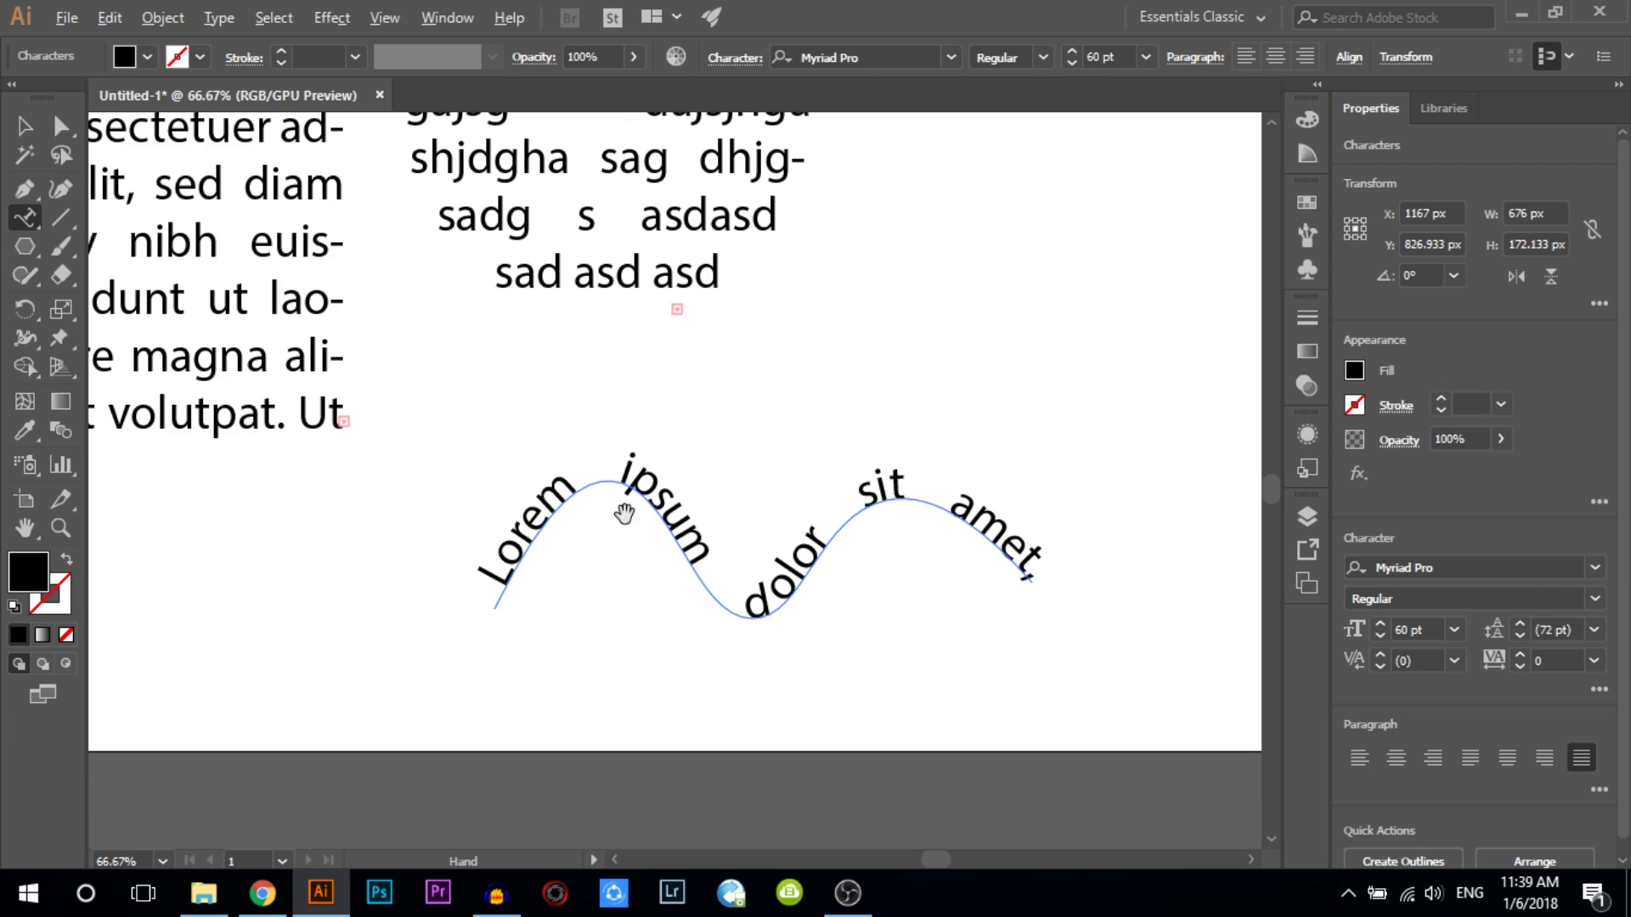
{"action": "left_click", "coordinate": [20, 125]}
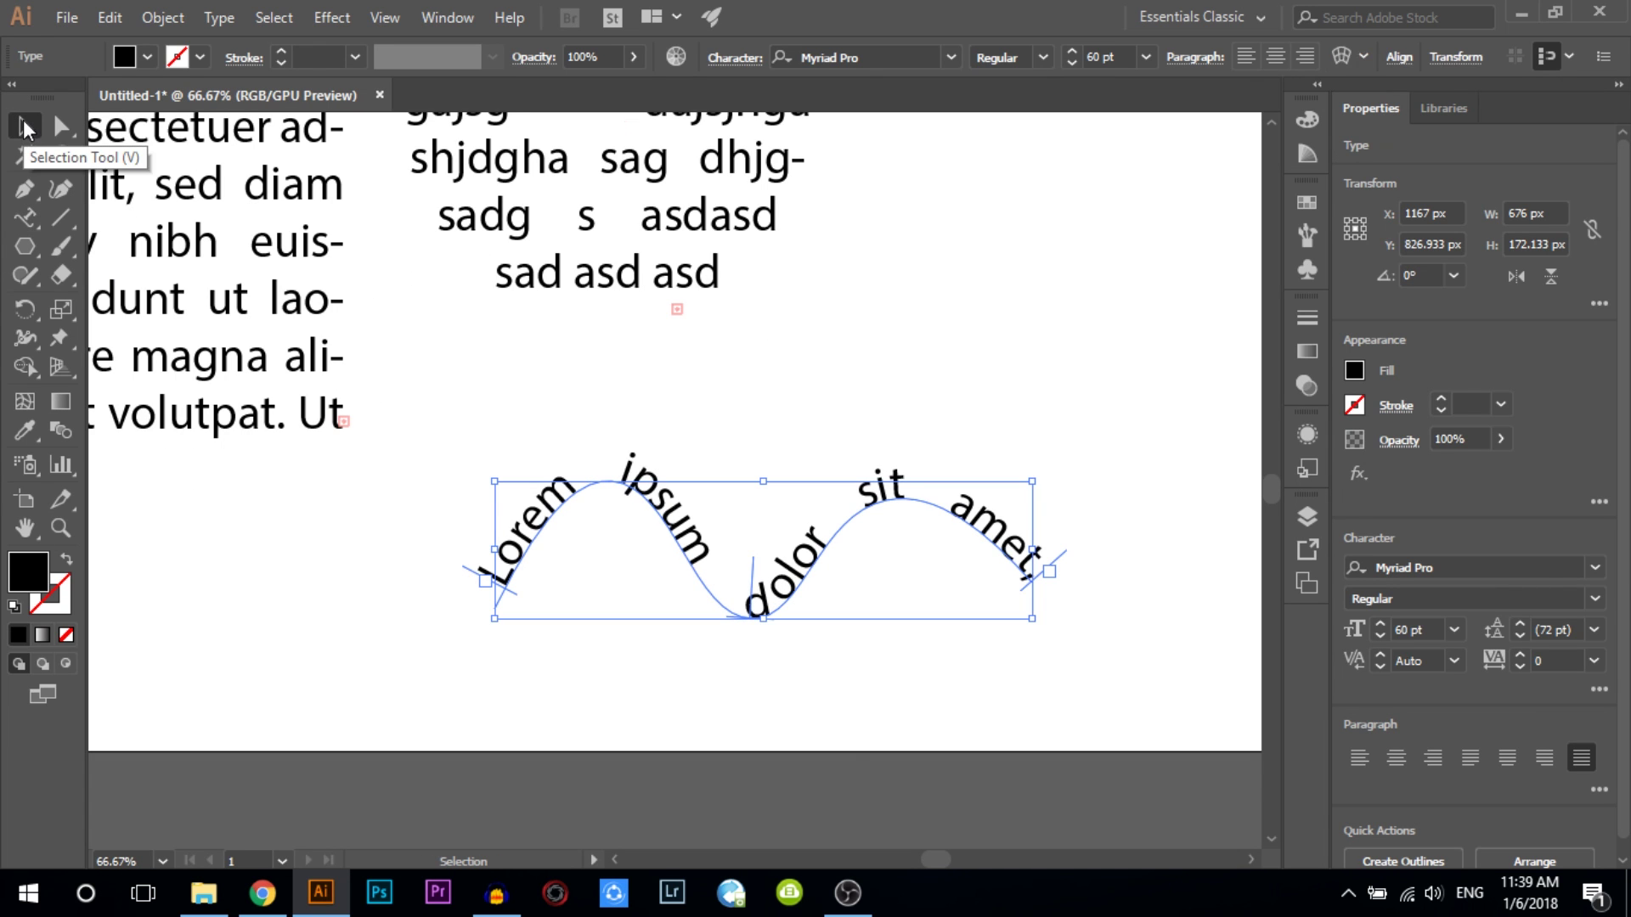
{"action": "left_click", "coordinate": [516, 440]}
- Adjust the path text's start and end brackets to reposition it along the curve
{"action": "left_click", "coordinate": [1015, 631]}
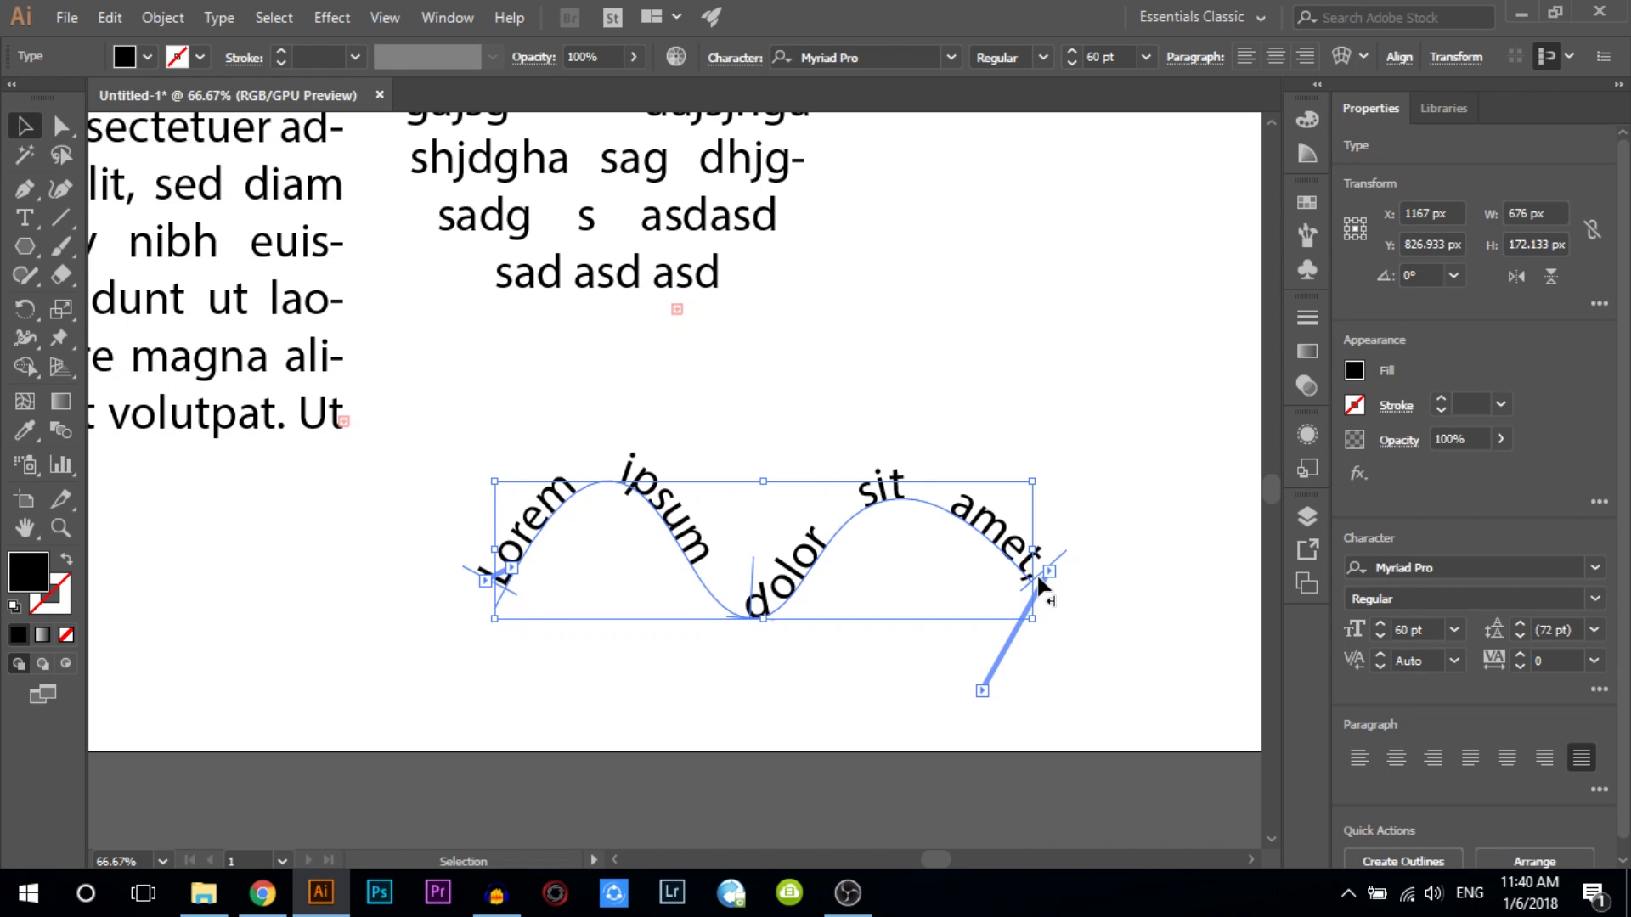
{"action": "left_click_drag", "start_coordinate": [1032, 569], "coordinate": [941, 509]}
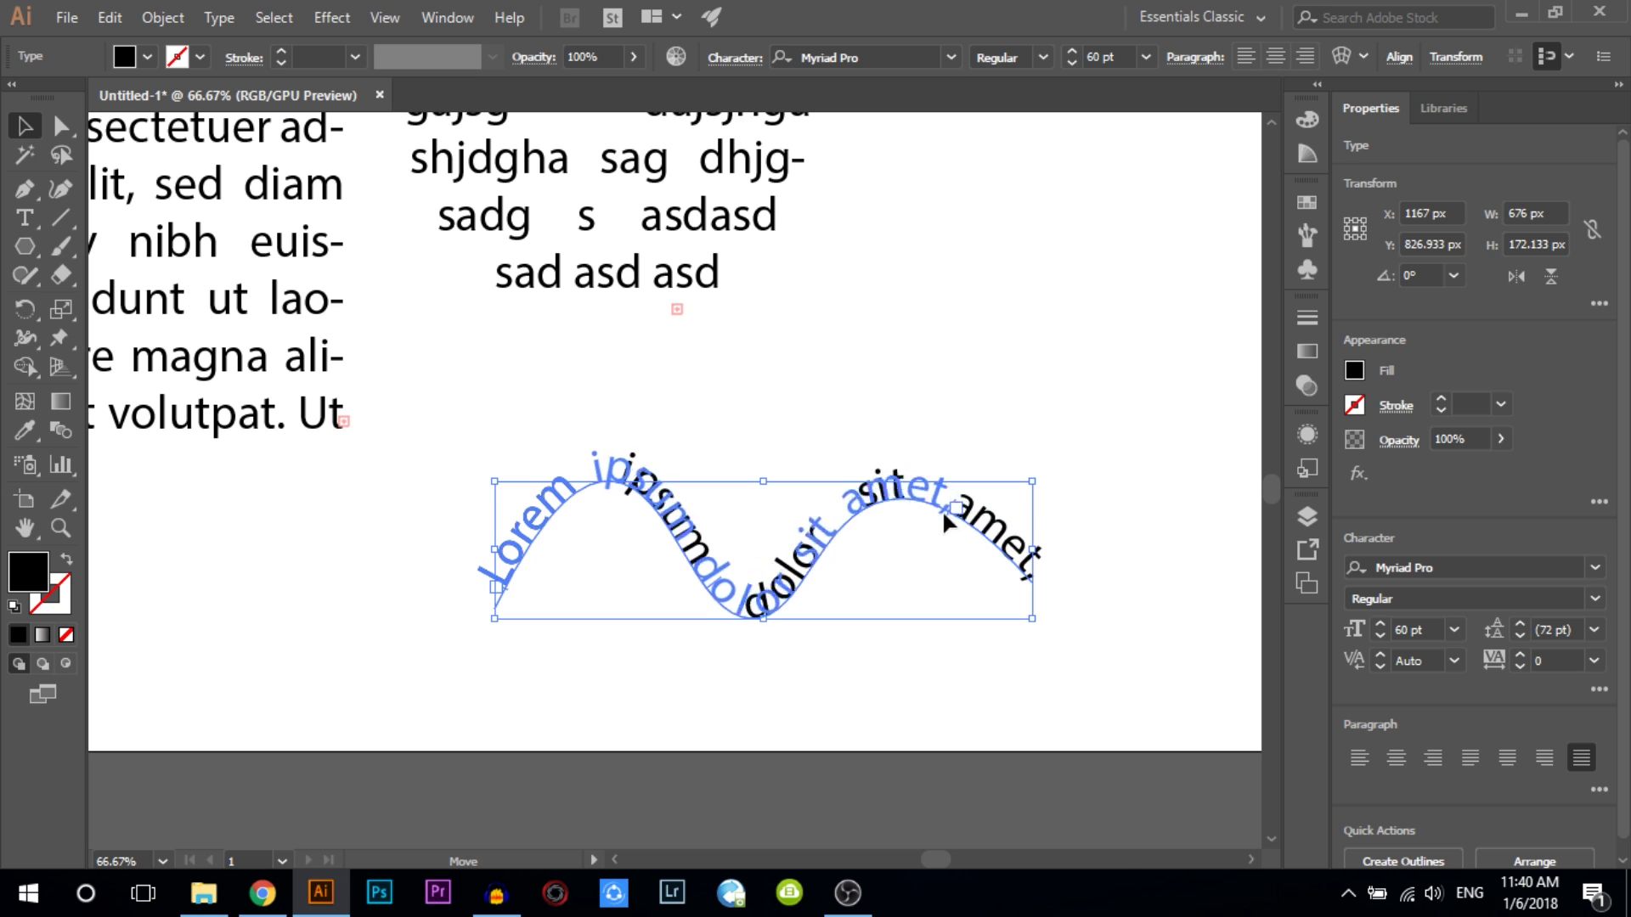
{"action": "left_click_drag", "start_coordinate": [941, 509], "coordinate": [943, 509]}
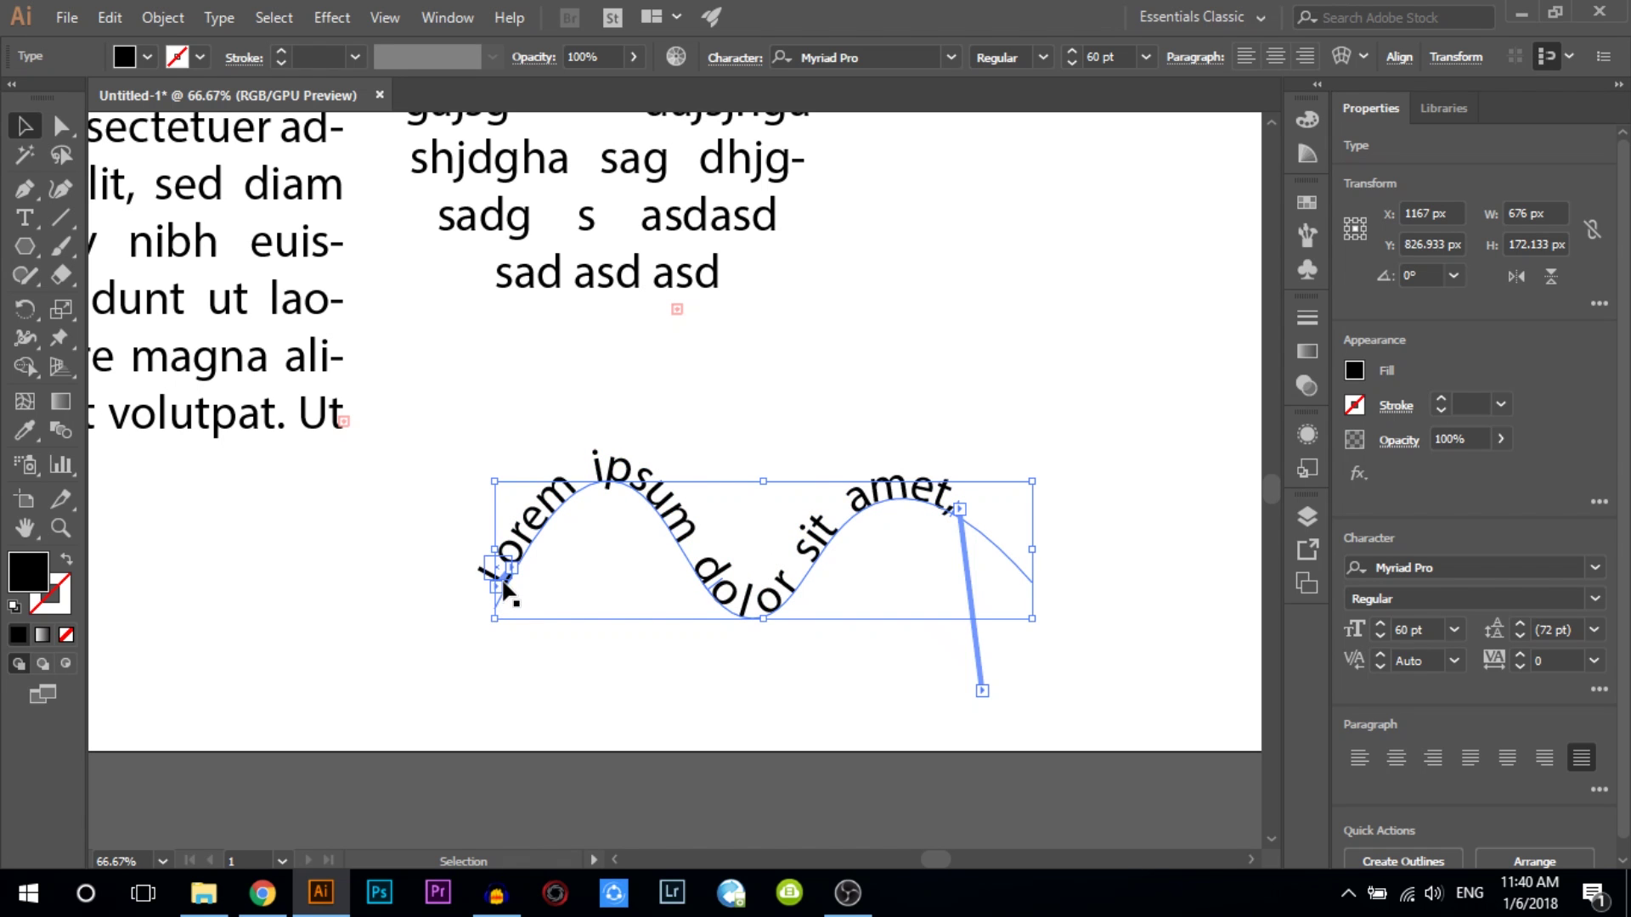
{"action": "left_click_drag", "start_coordinate": [501, 581], "coordinate": [590, 510]}
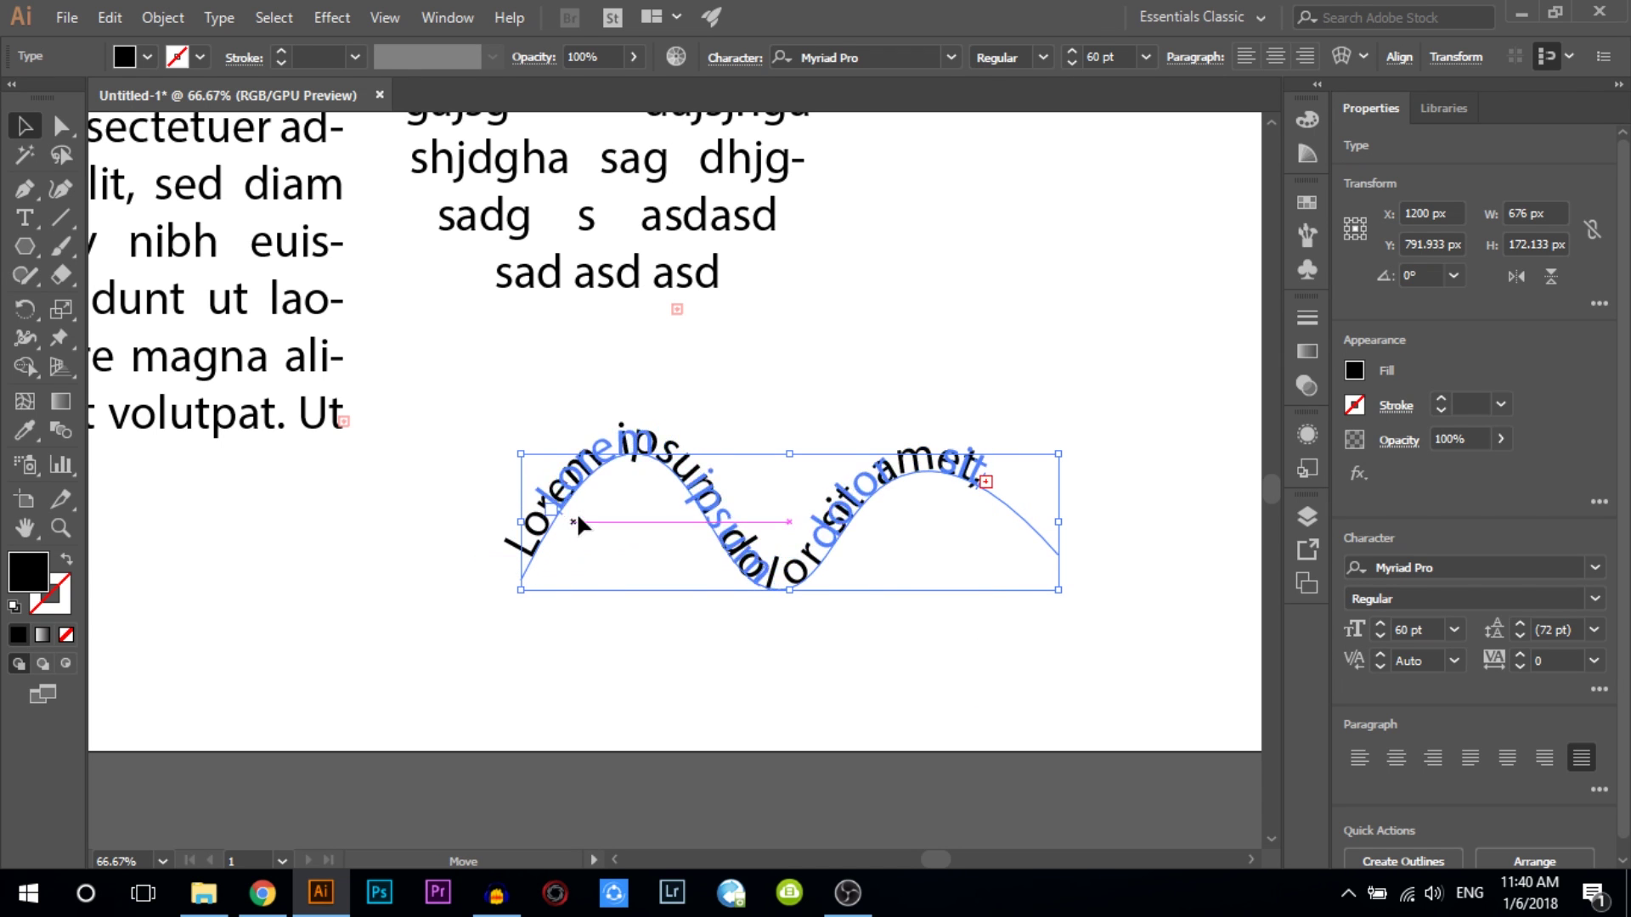
{"action": "left_click_drag", "start_coordinate": [966, 442], "coordinate": [1043, 501]}
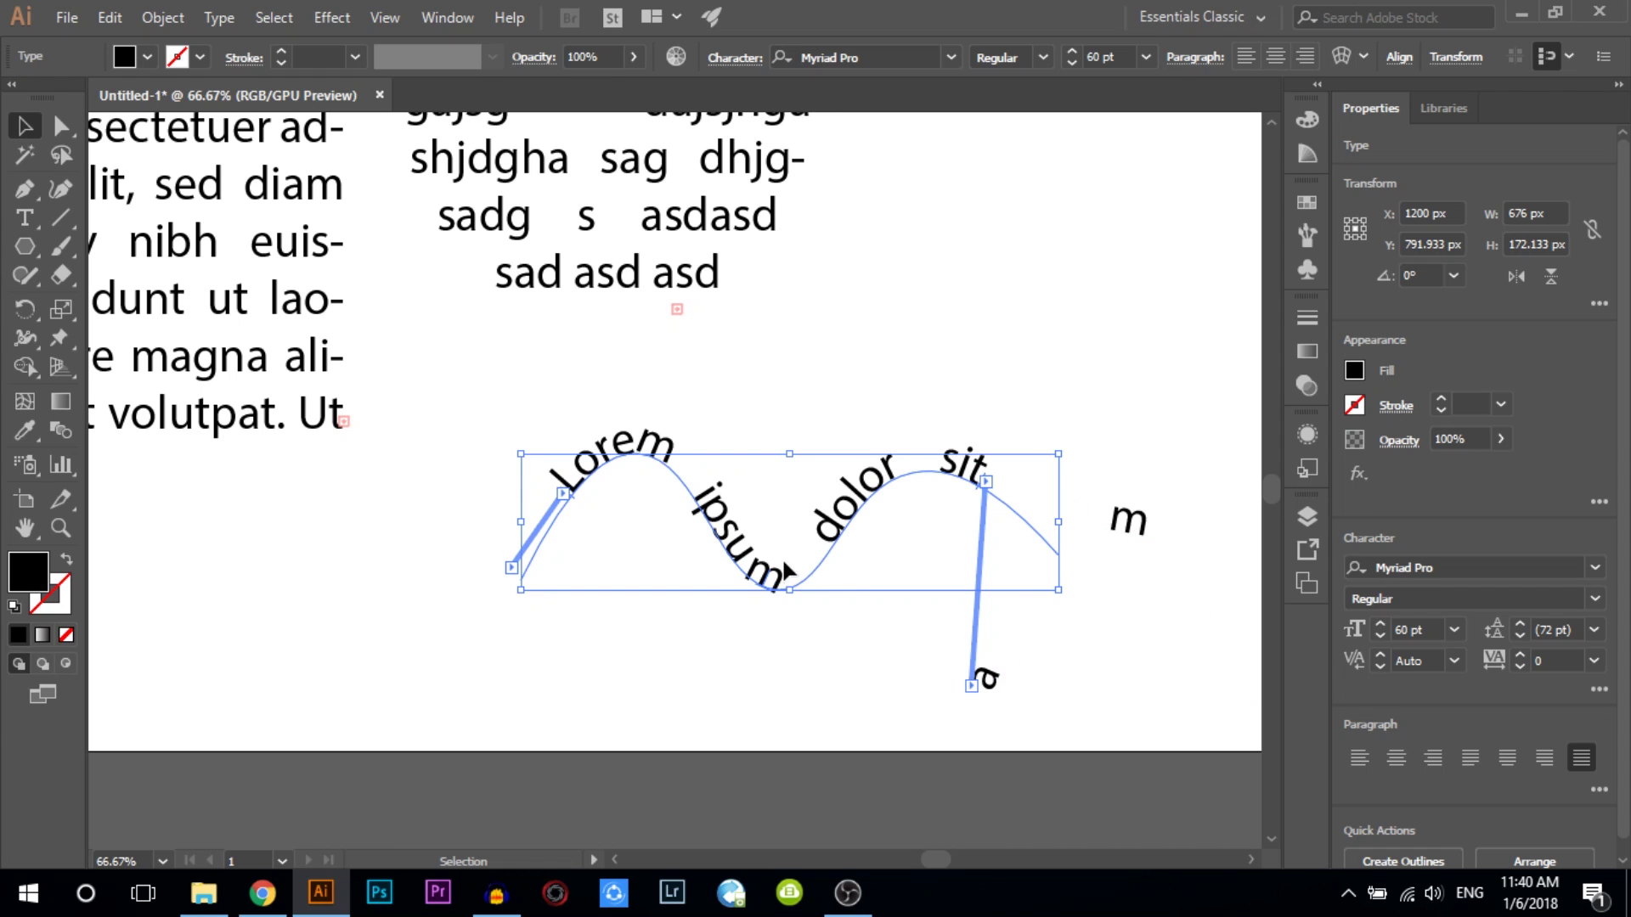
- Flip the path text to the other side of the curve, then undo the flip
{"action": "left_click", "coordinate": [492, 676]}
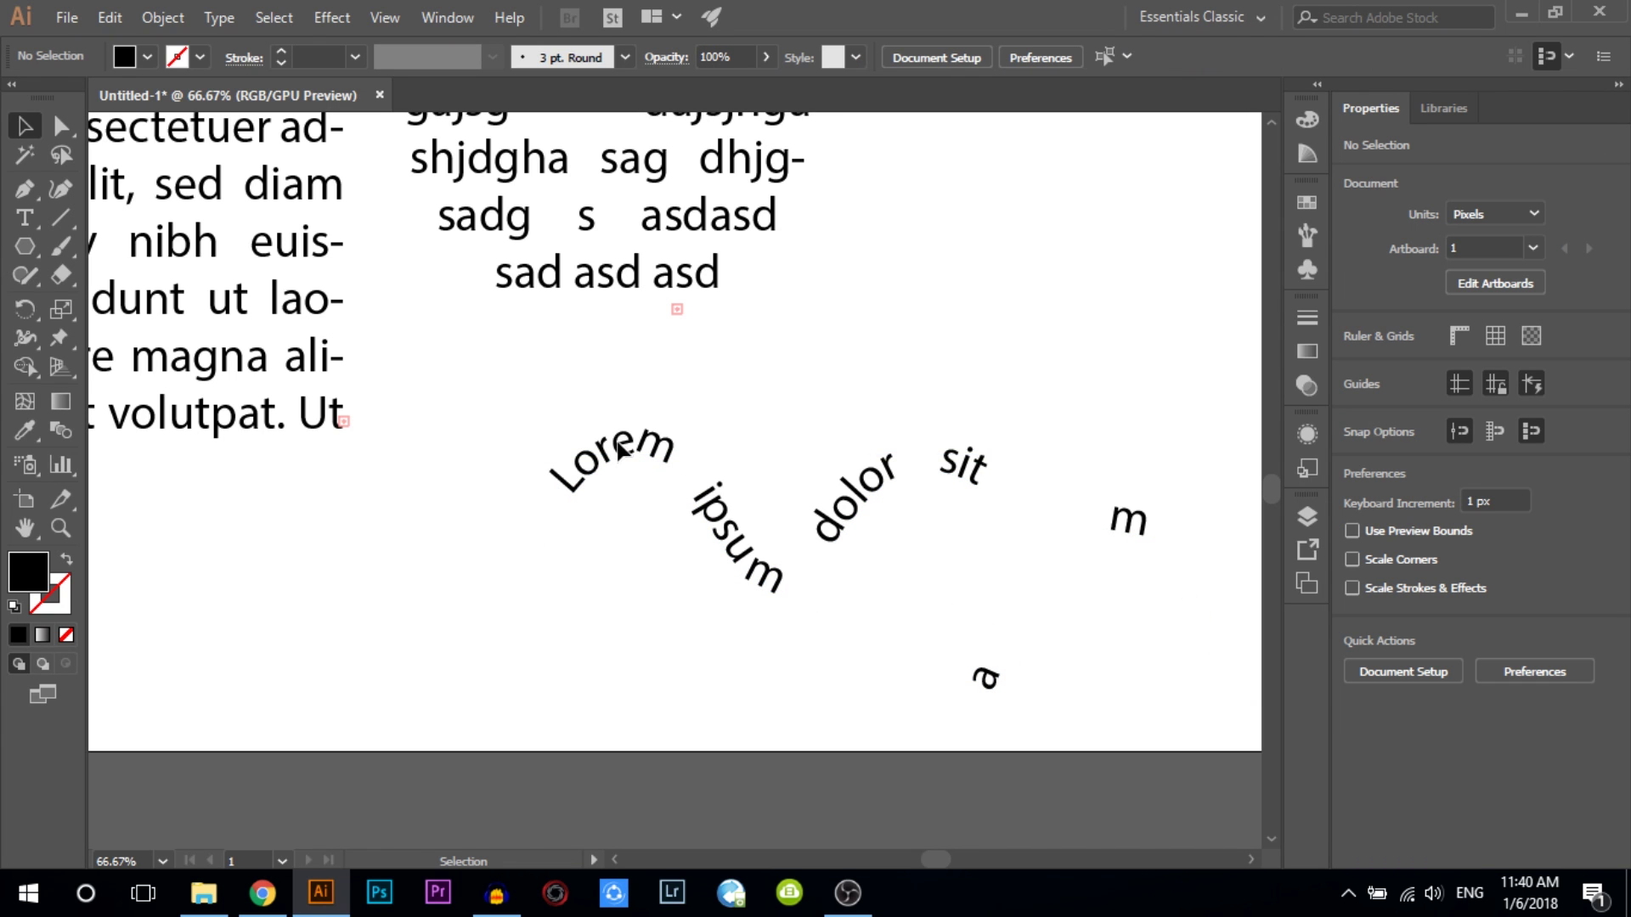
{"action": "left_click", "coordinate": [654, 458]}
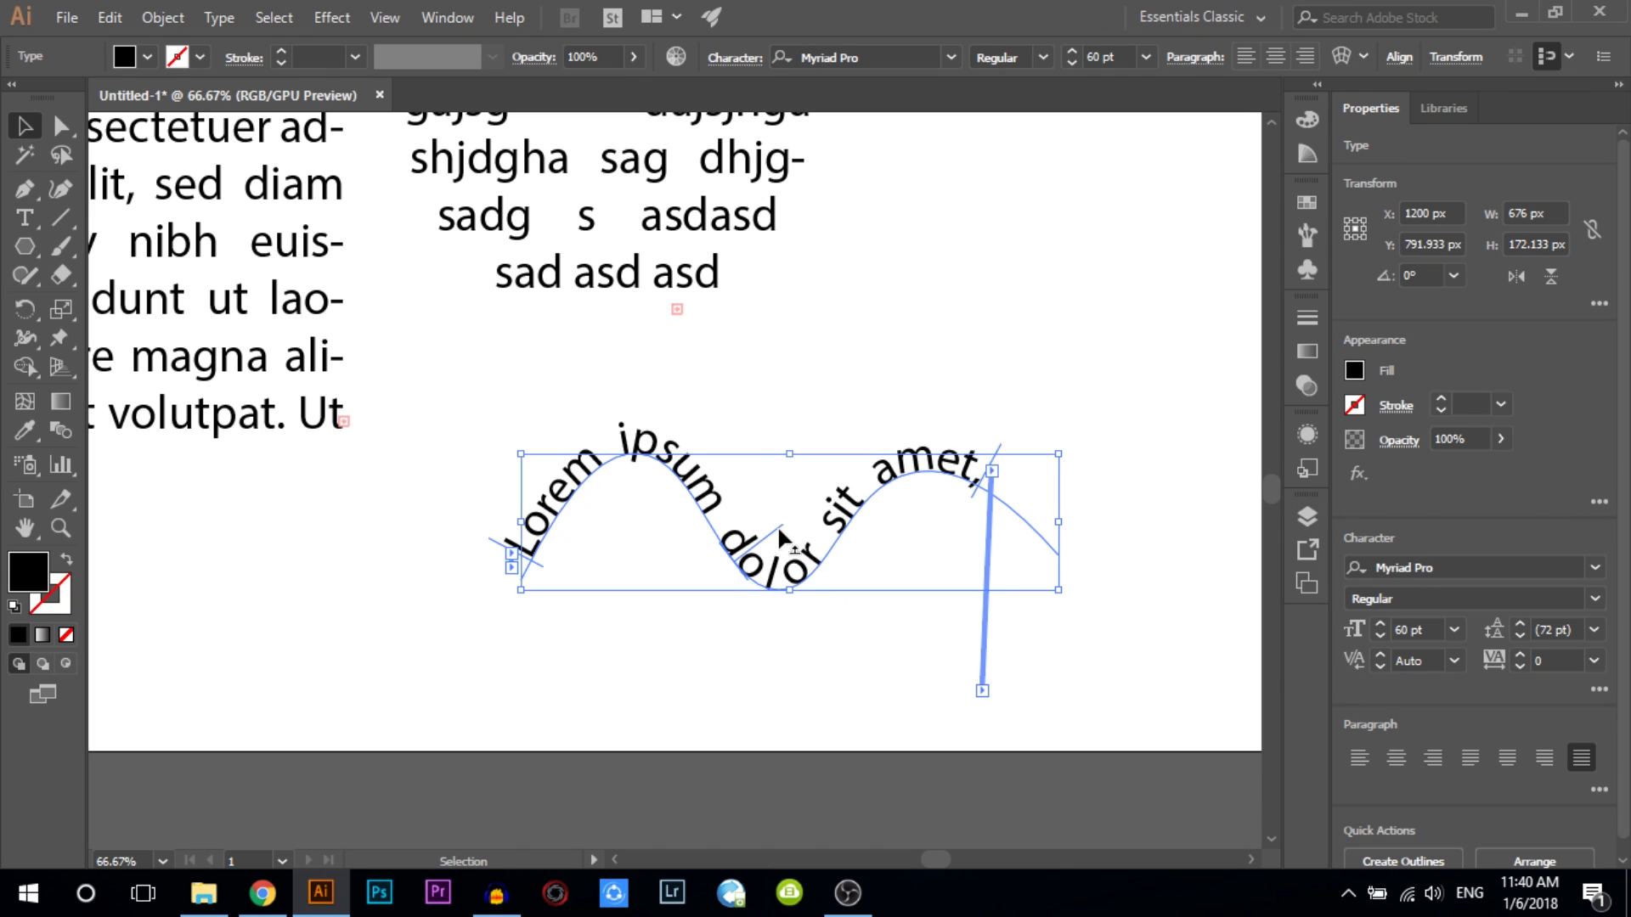
{"action": "left_click_drag", "start_coordinate": [781, 537], "coordinate": [743, 614]}
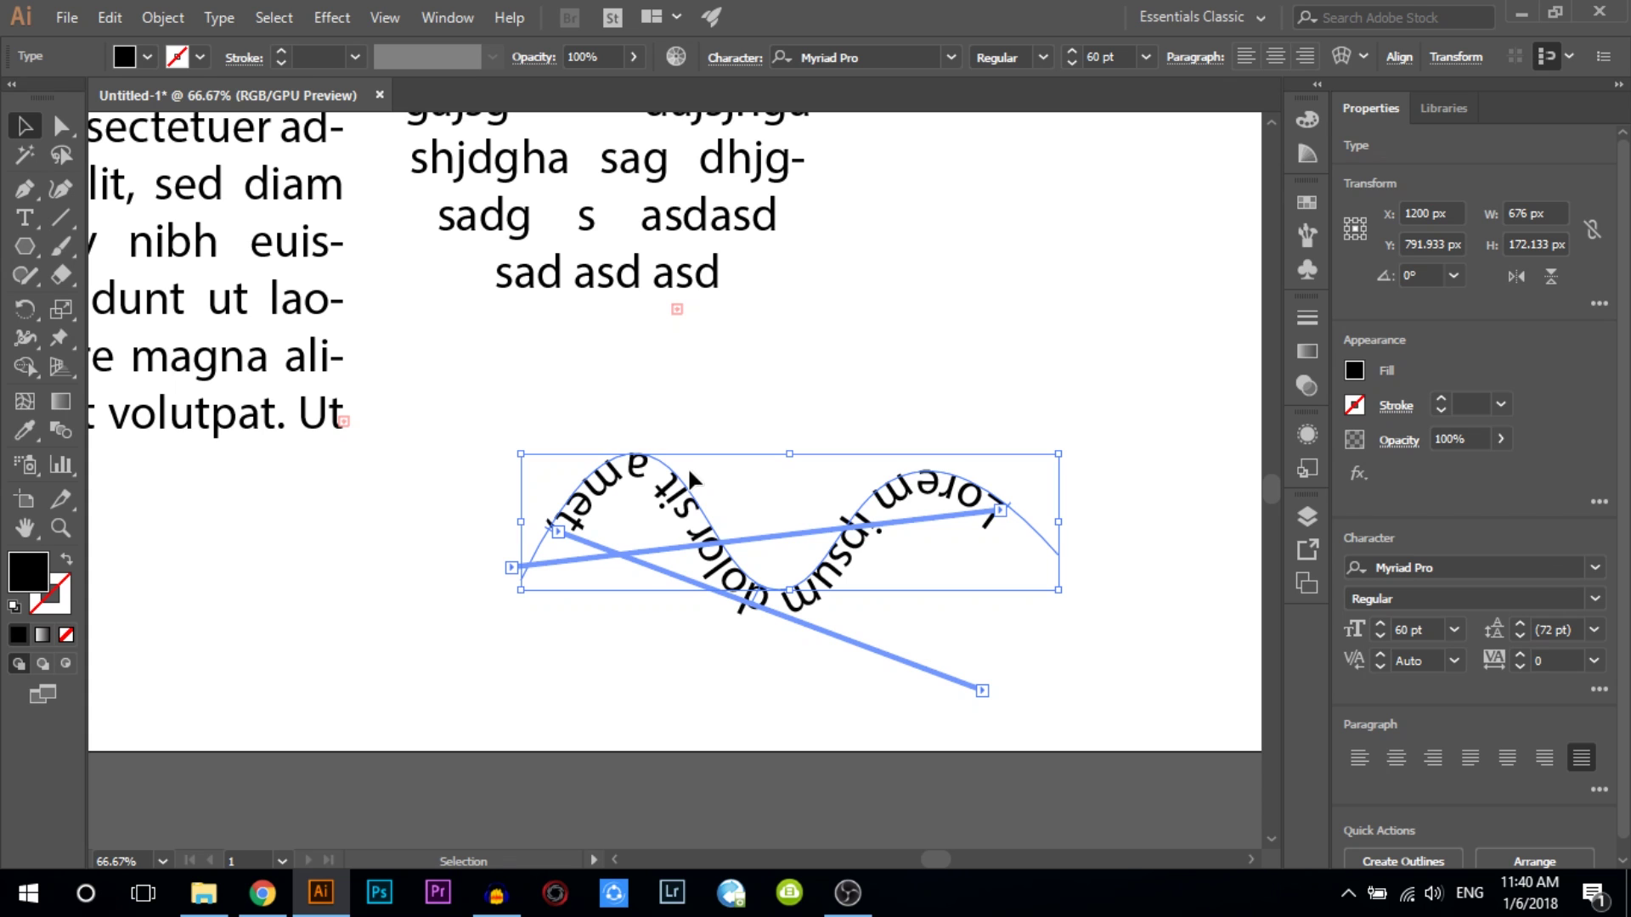
{"action": "key", "text": "ctrl+z"}
{"action": "scroll", "coordinate": [852, 604], "scroll_direction": "down", "scroll_amount": 3}
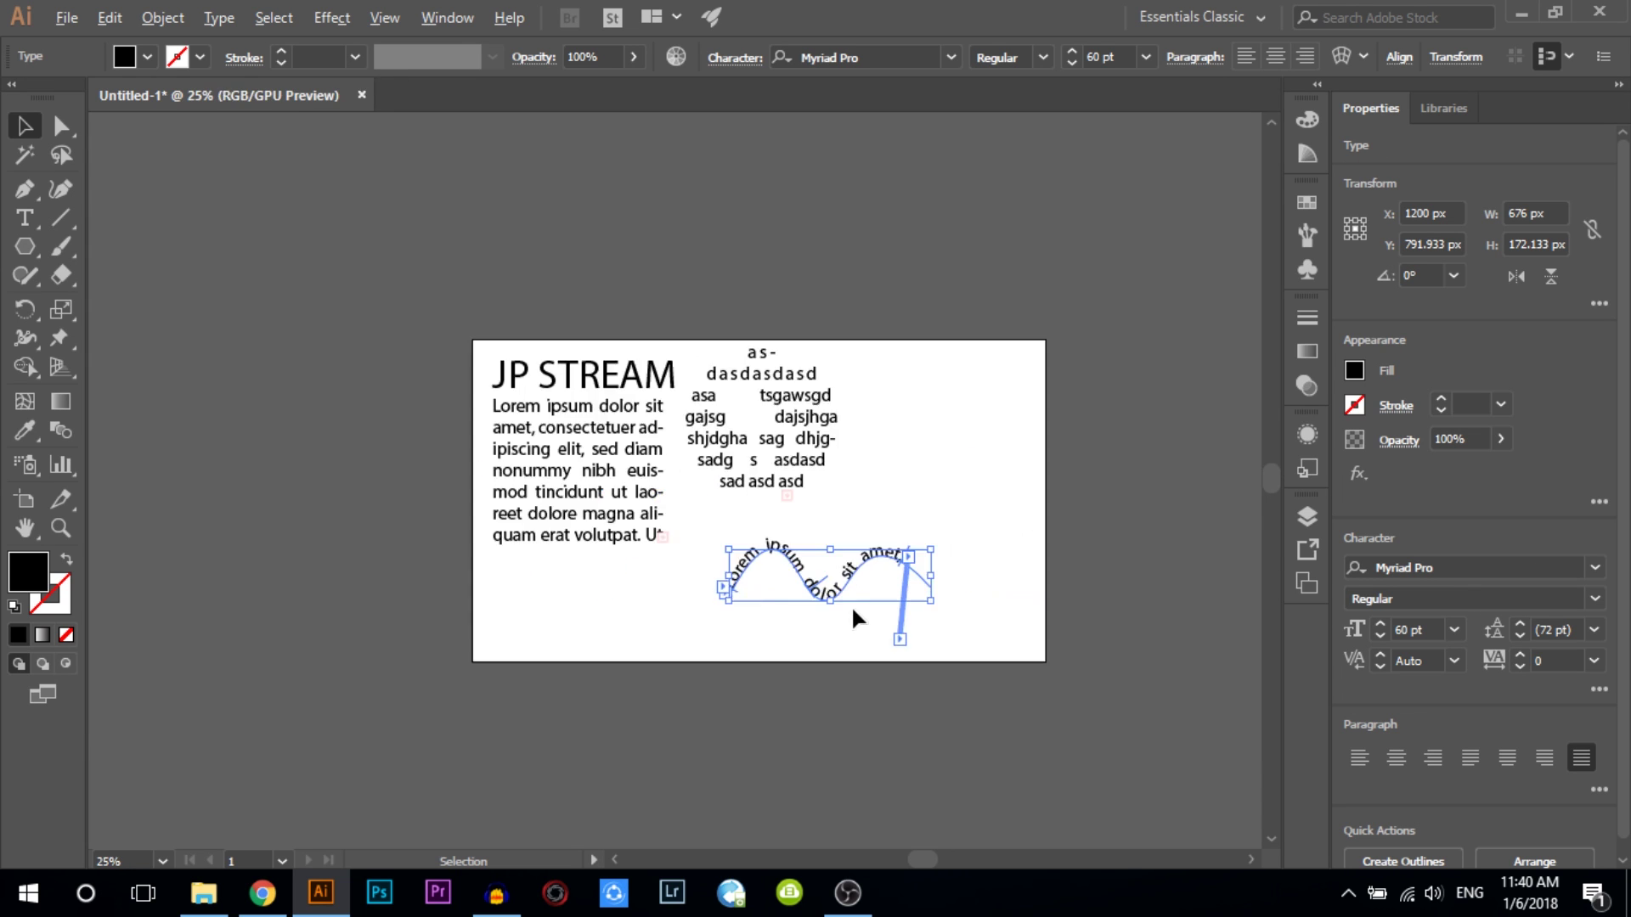
{"action": "scroll", "coordinate": [853, 605], "scroll_direction": "down", "scroll_amount": 1}
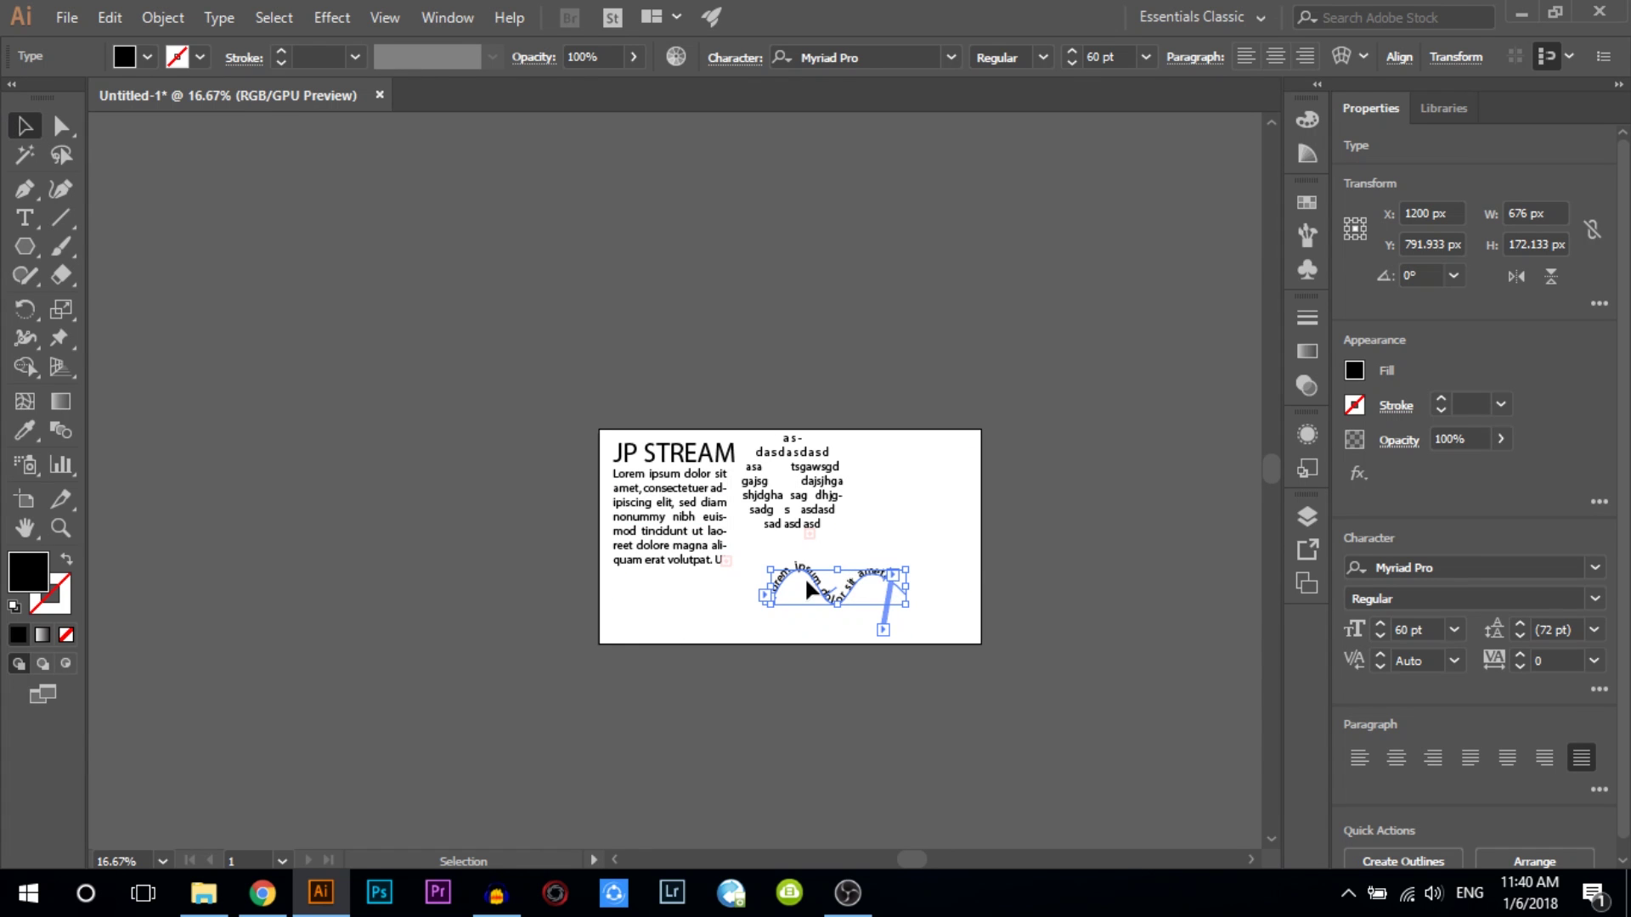
- Shift the curved text left and add a vertical 'Lorem ipsum' column below the paragraph
{"action": "mouse_move", "coordinate": [660, 615]}
{"action": "left_mouse_down"}
{"action": "mouse_move", "coordinate": [824, 564]}
{"action": "mouse_move", "coordinate": [657, 583]}
{"action": "left_mouse_up"}
{"action": "left_click", "coordinate": [714, 675]}
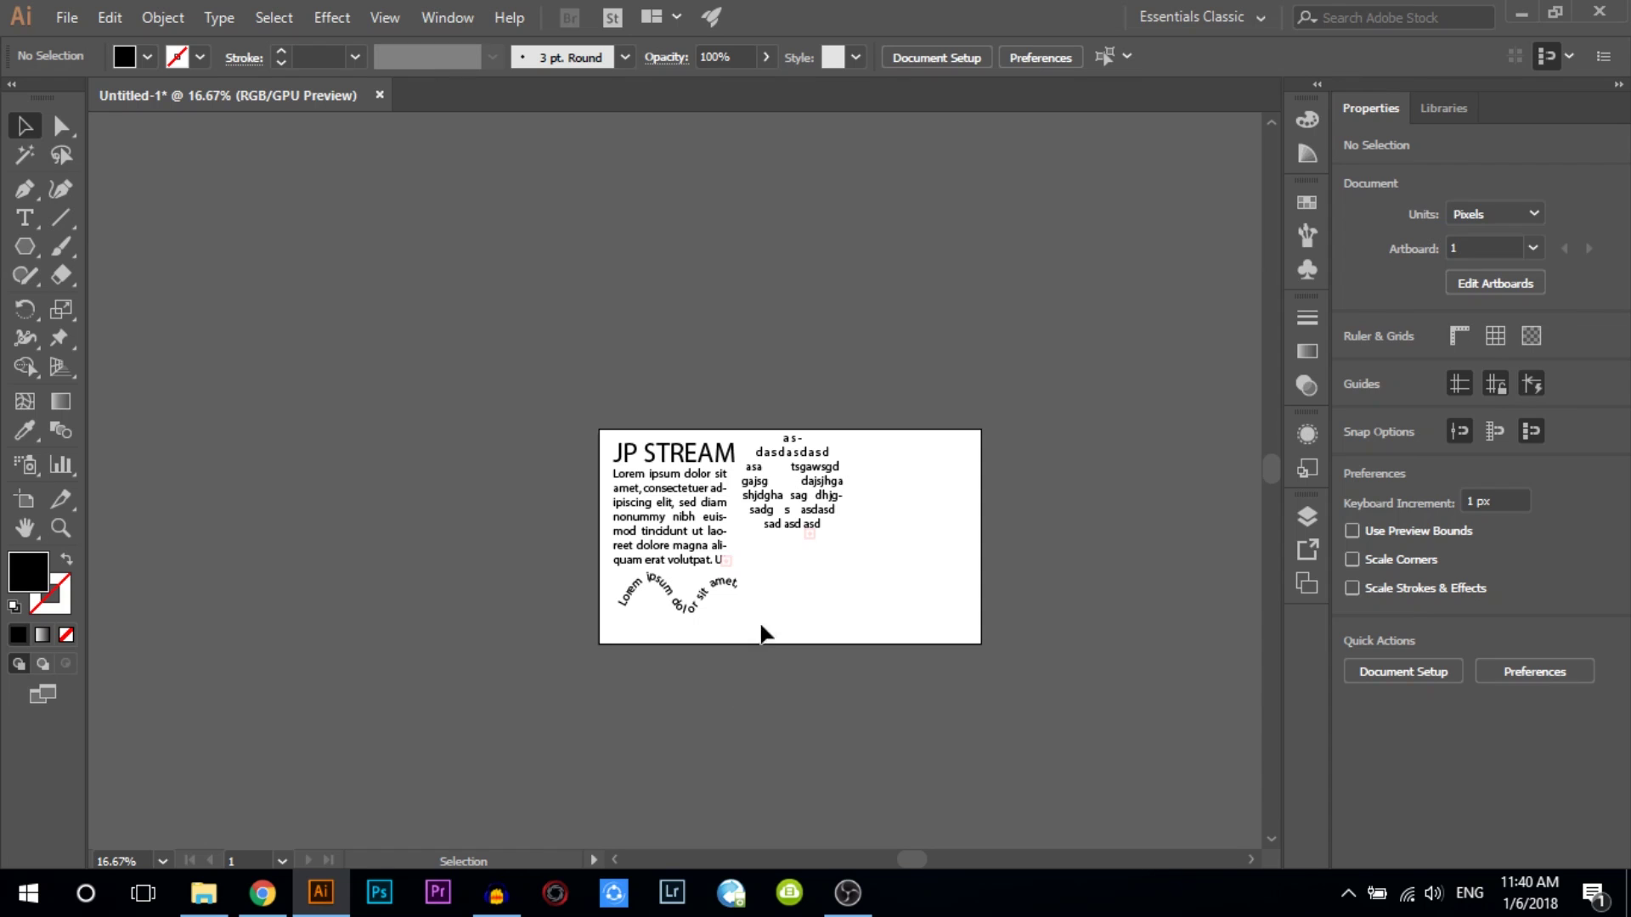
{"action": "left_click", "coordinate": [18, 215]}
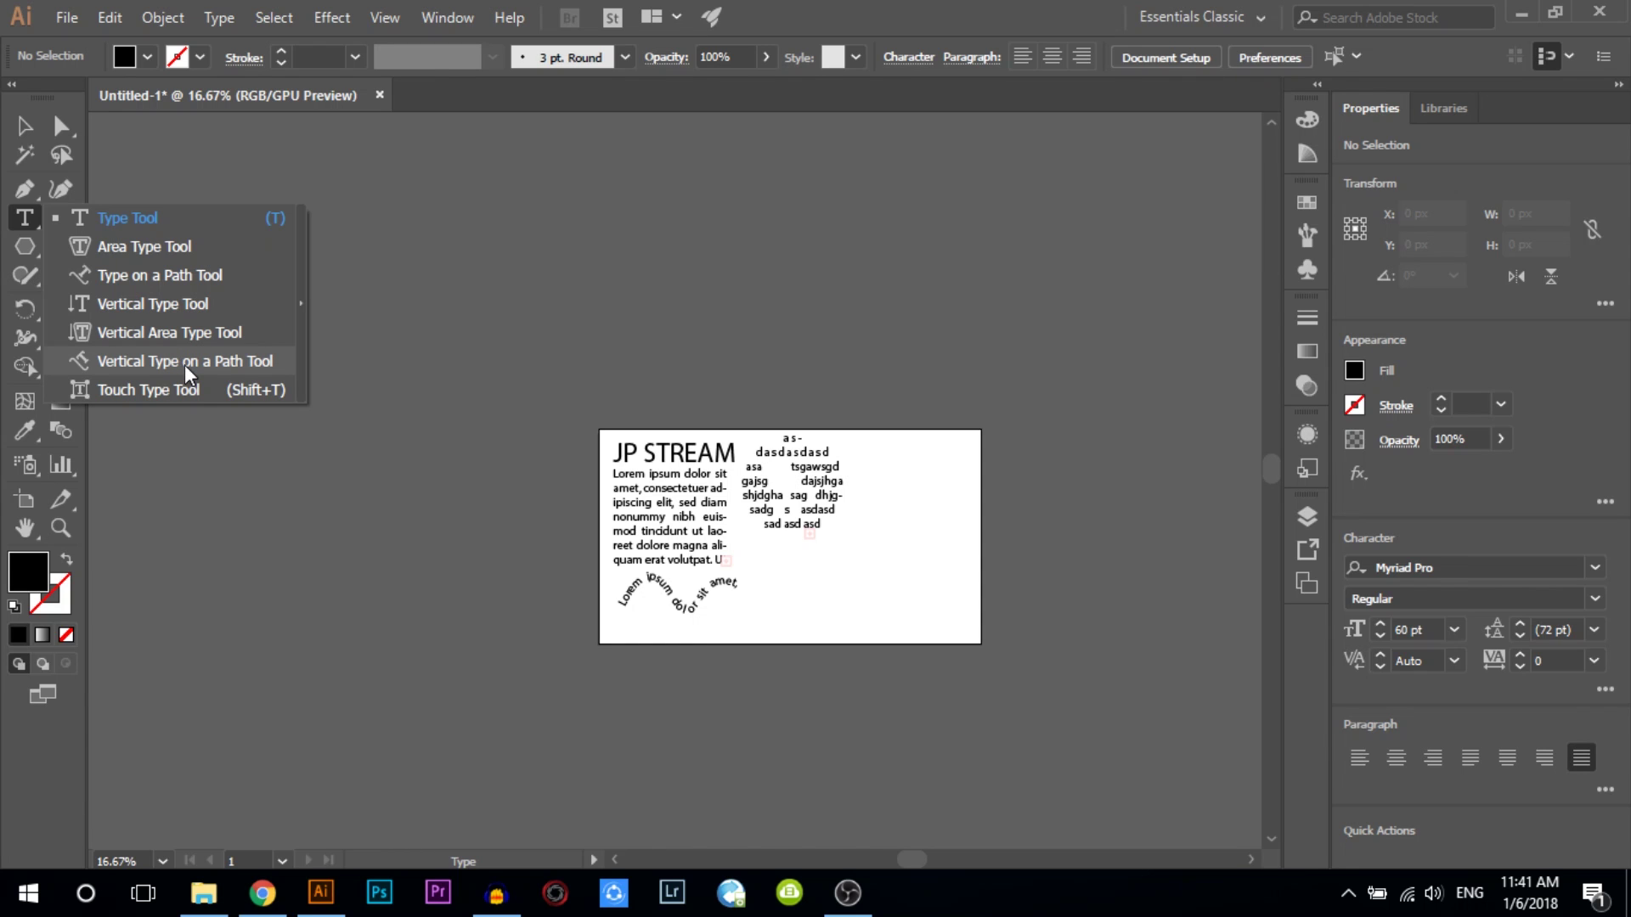
{"action": "left_click", "coordinate": [177, 303]}
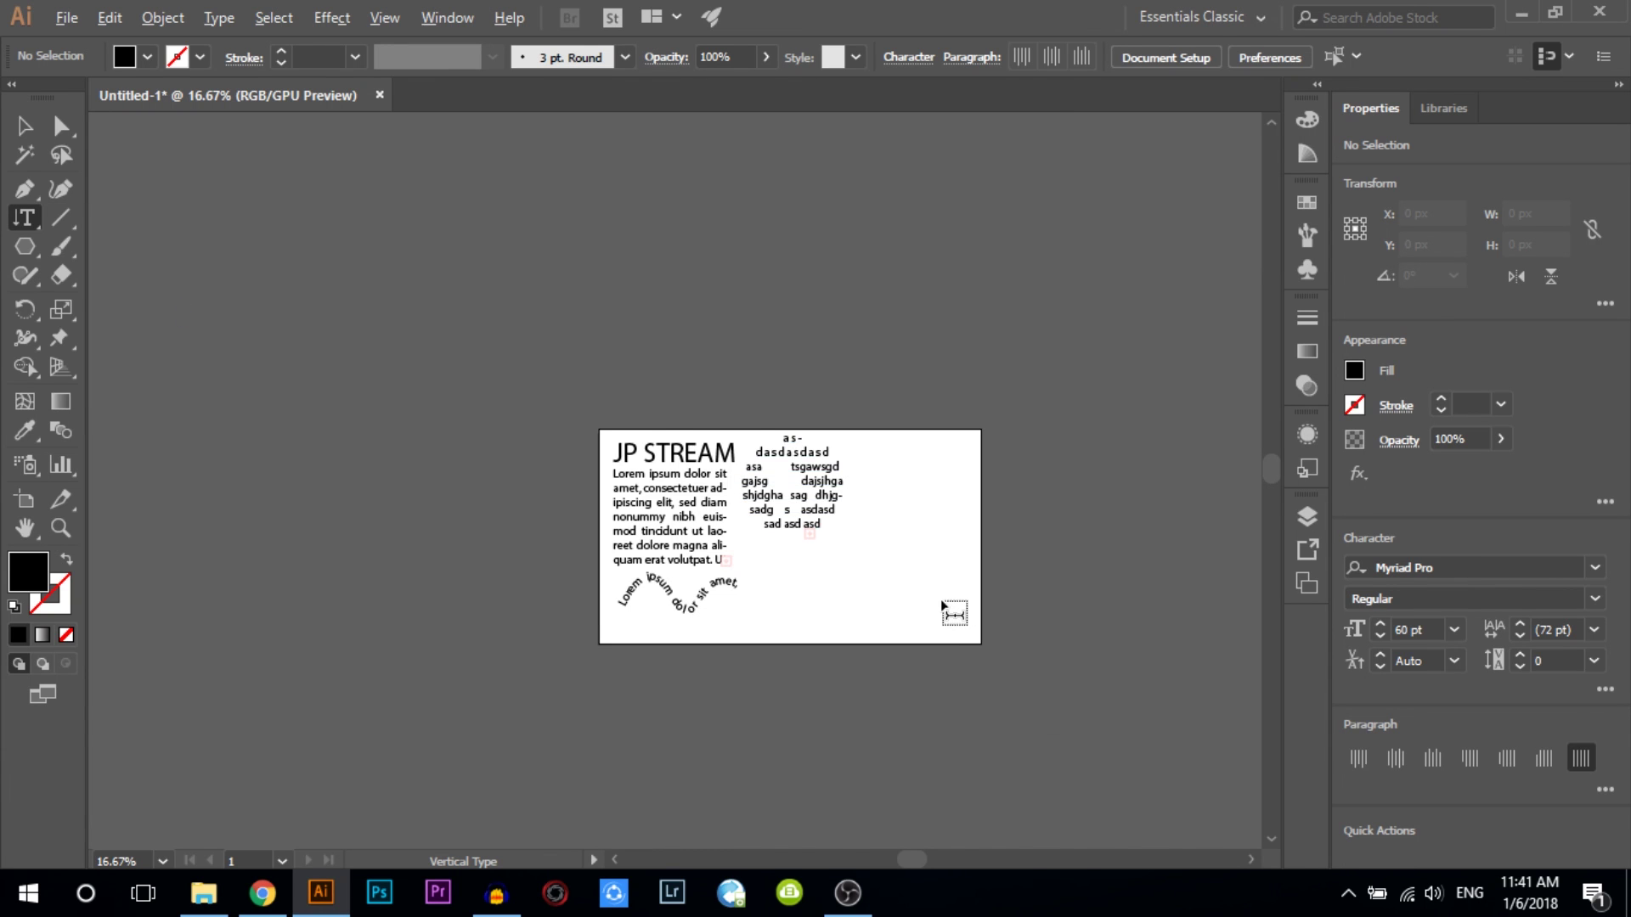
{"action": "scroll", "coordinate": [940, 599], "scroll_direction": "up", "scroll_amount": 3}
{"action": "left_click", "coordinate": [531, 480]}
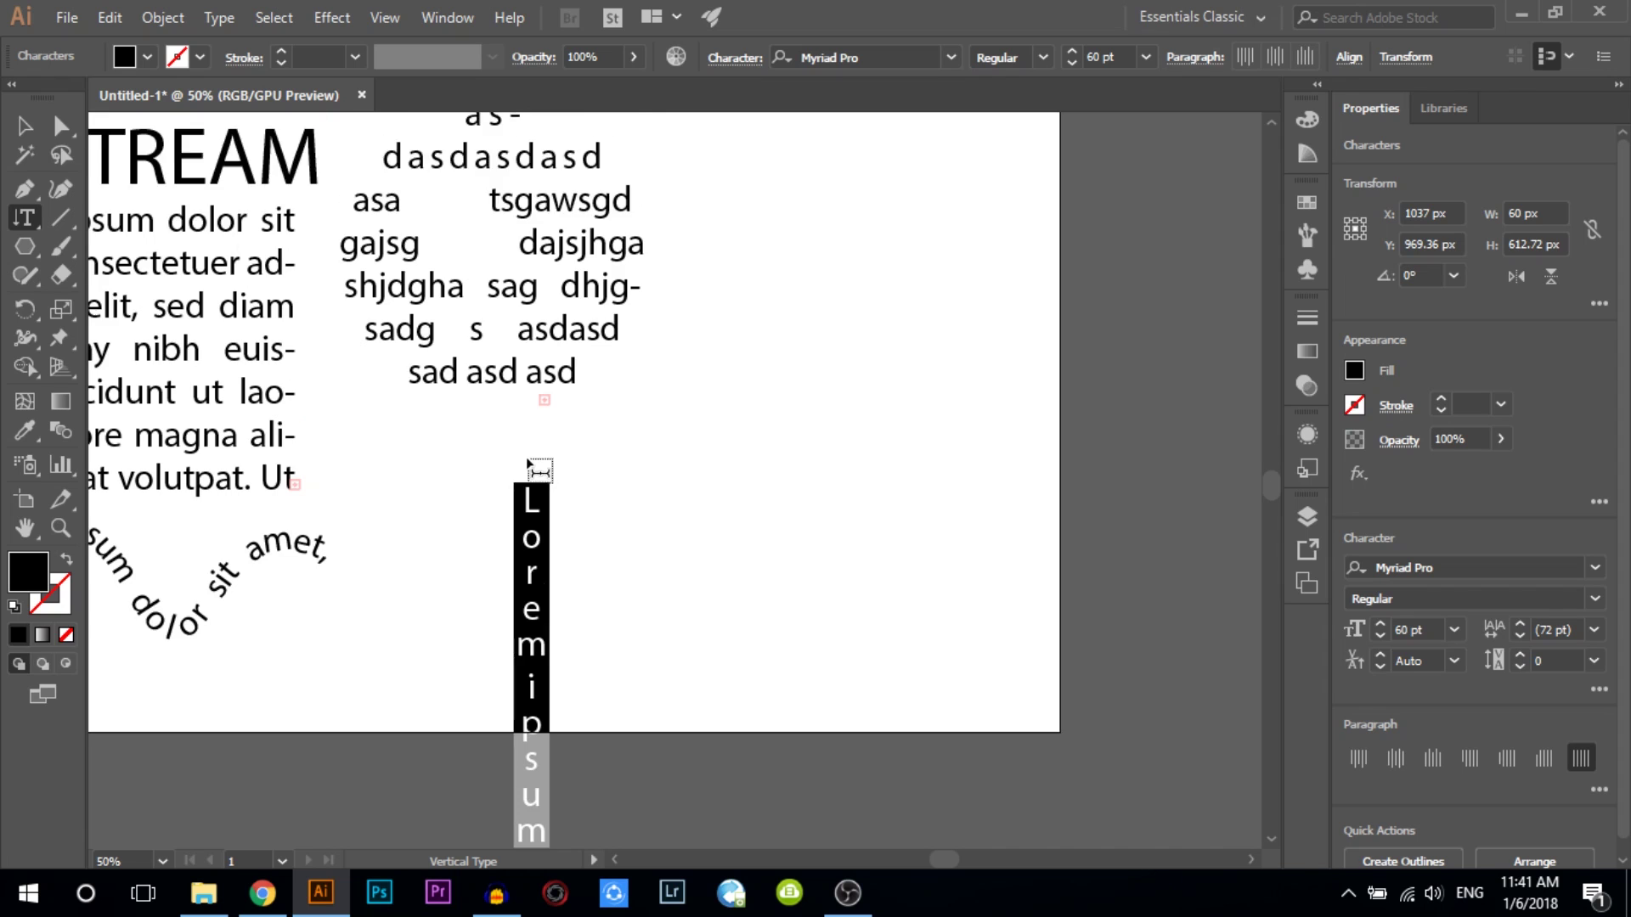
{"action": "scroll", "coordinate": [527, 408], "scroll_direction": "down", "scroll_amount": 3}
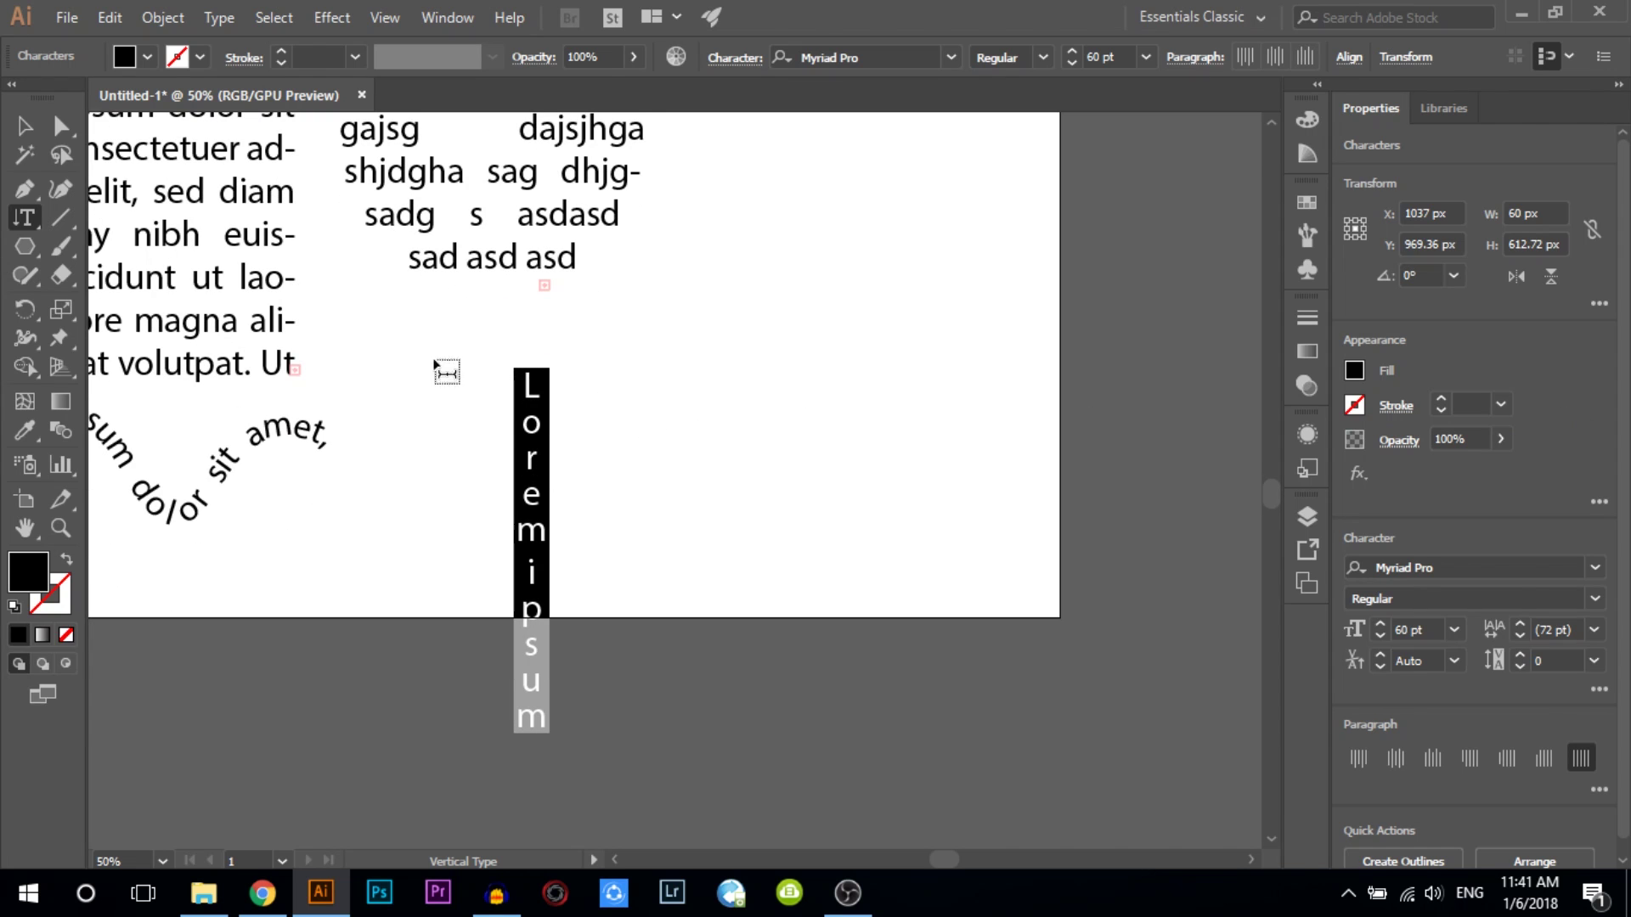
{"action": "left_click_drag", "start_coordinate": [26, 247], "coordinate": [140, 303]}
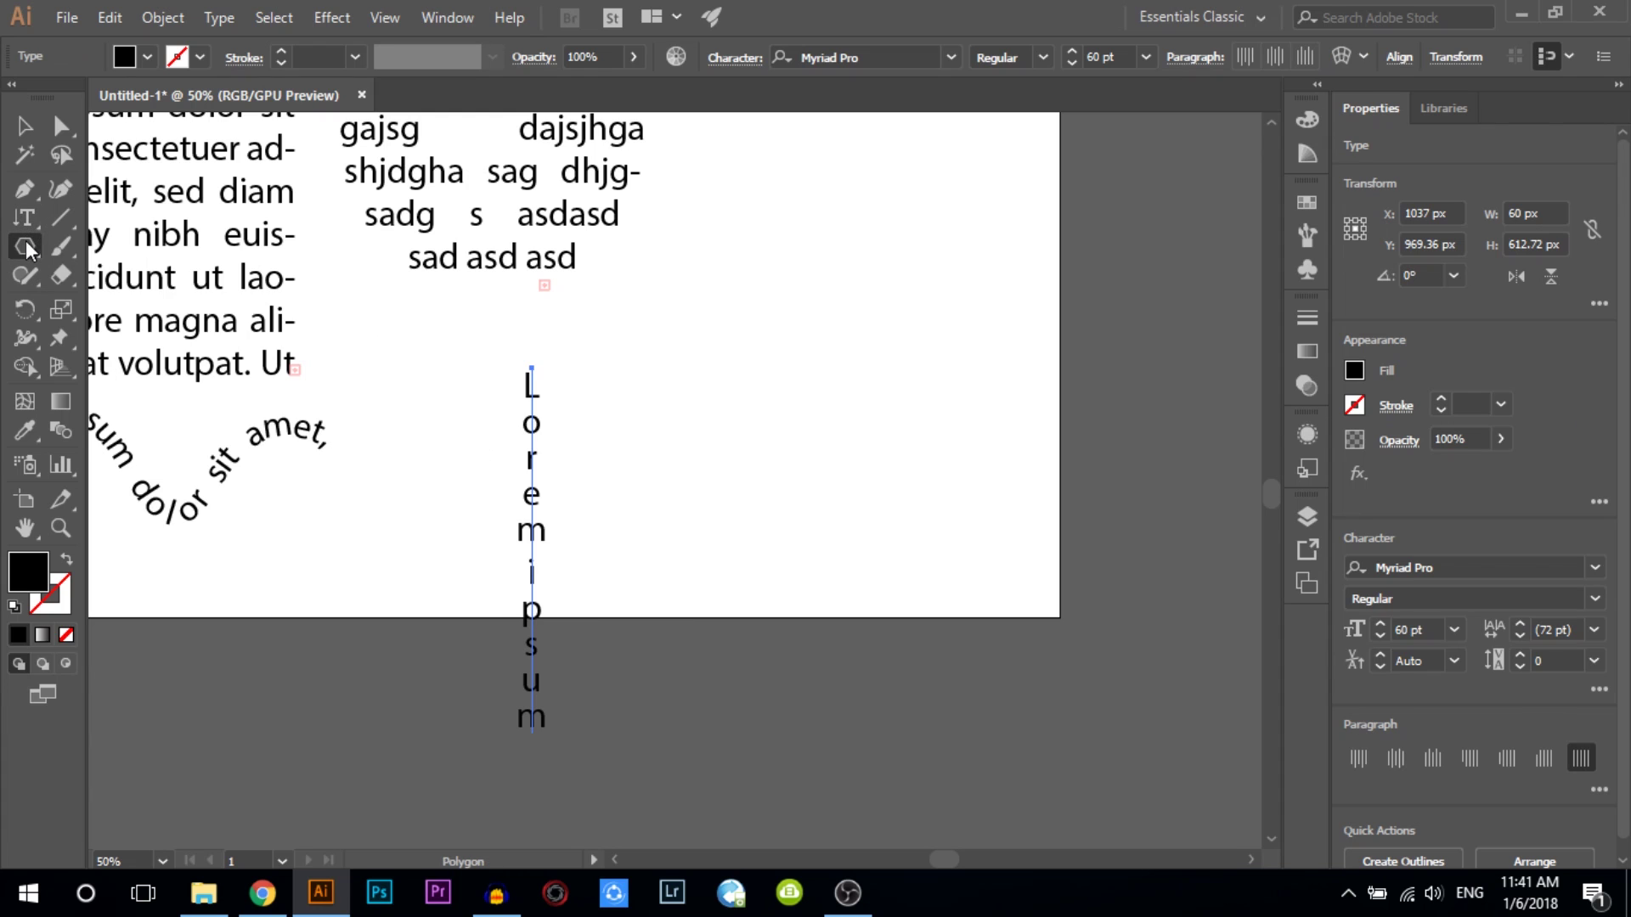
- Draw a circle right of the vertical text and make it a vertical type area
{"action": "left_click_drag", "start_coordinate": [630, 339], "coordinate": [870, 575]}
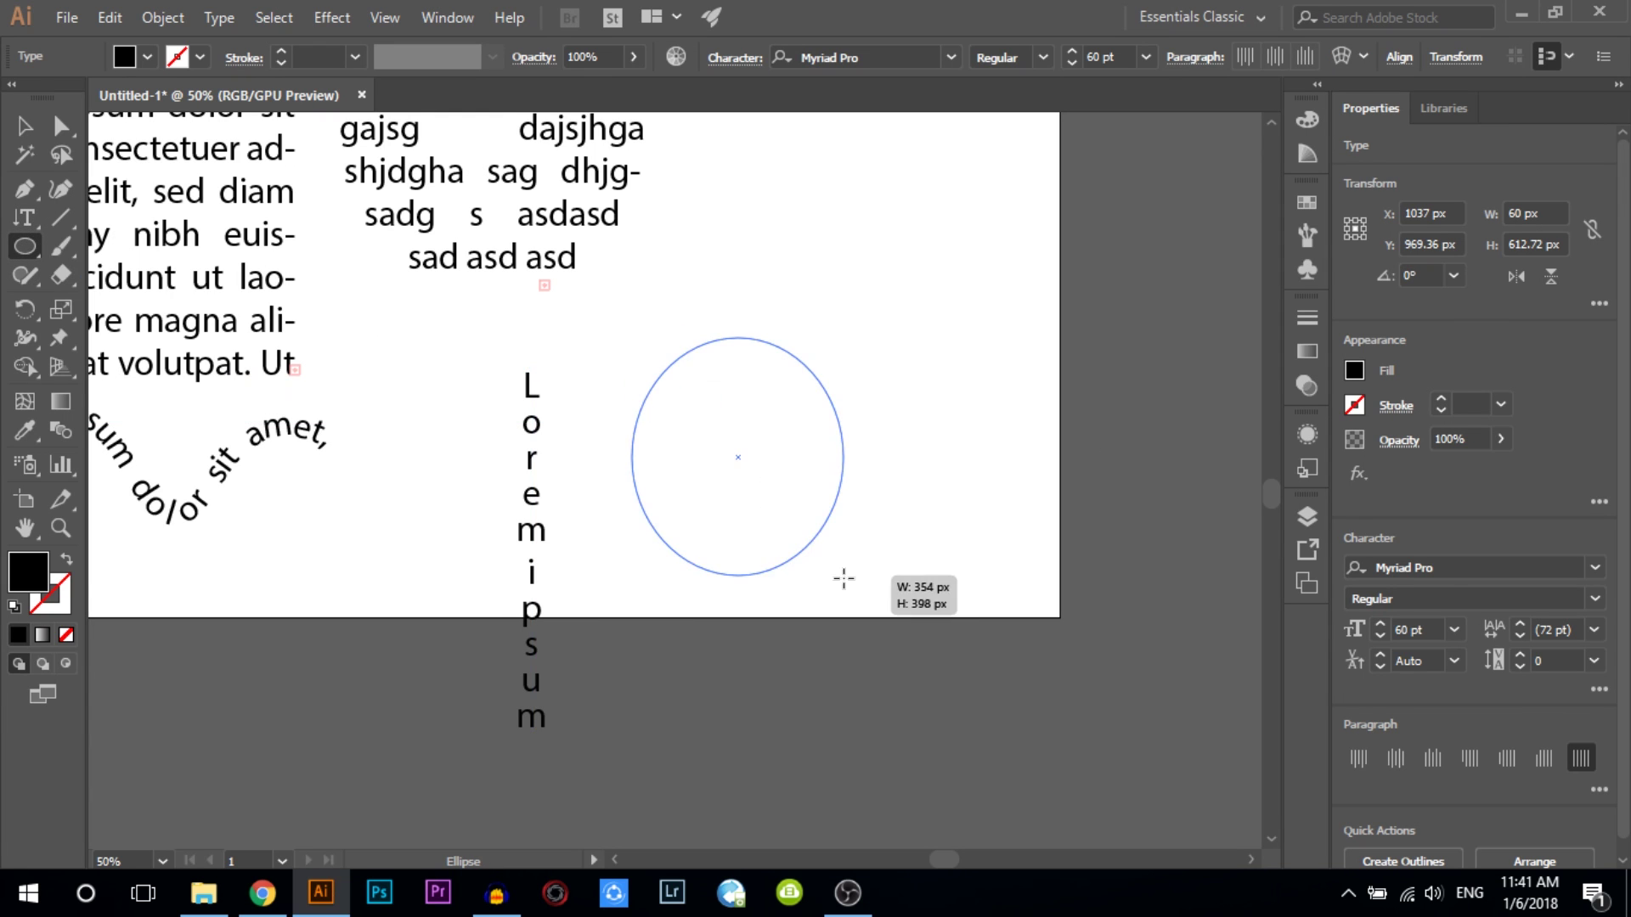
{"action": "left_click", "coordinate": [24, 218]}
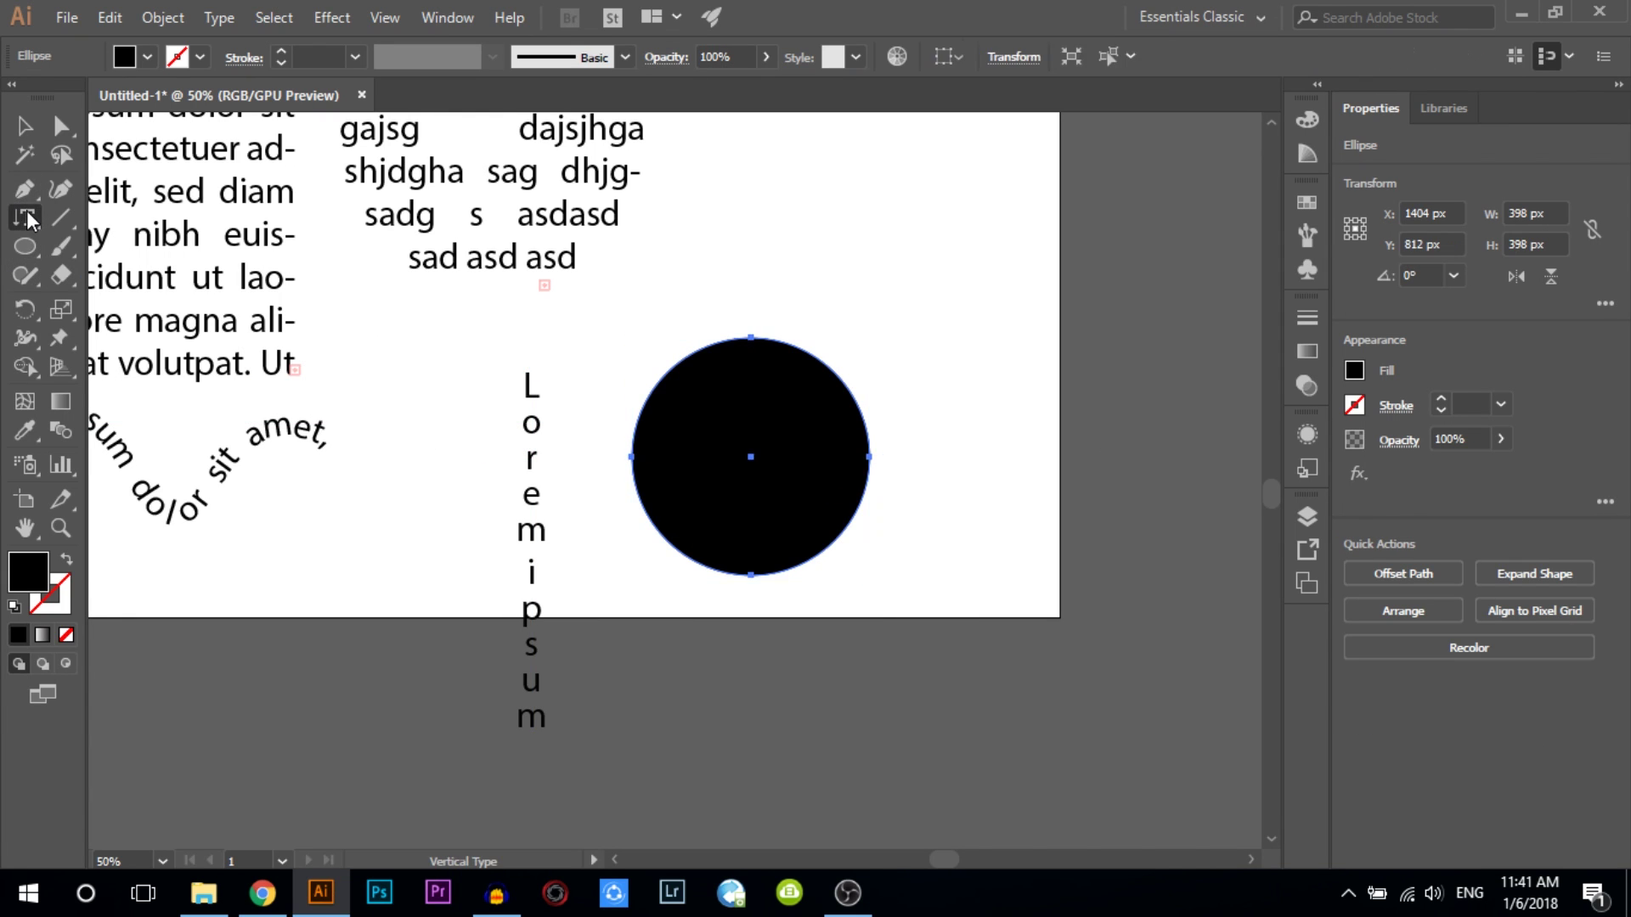
{"action": "left_click", "coordinate": [172, 332]}
{"action": "left_click", "coordinate": [726, 383]}
{"action": "left_click", "coordinate": [1045, 479]}
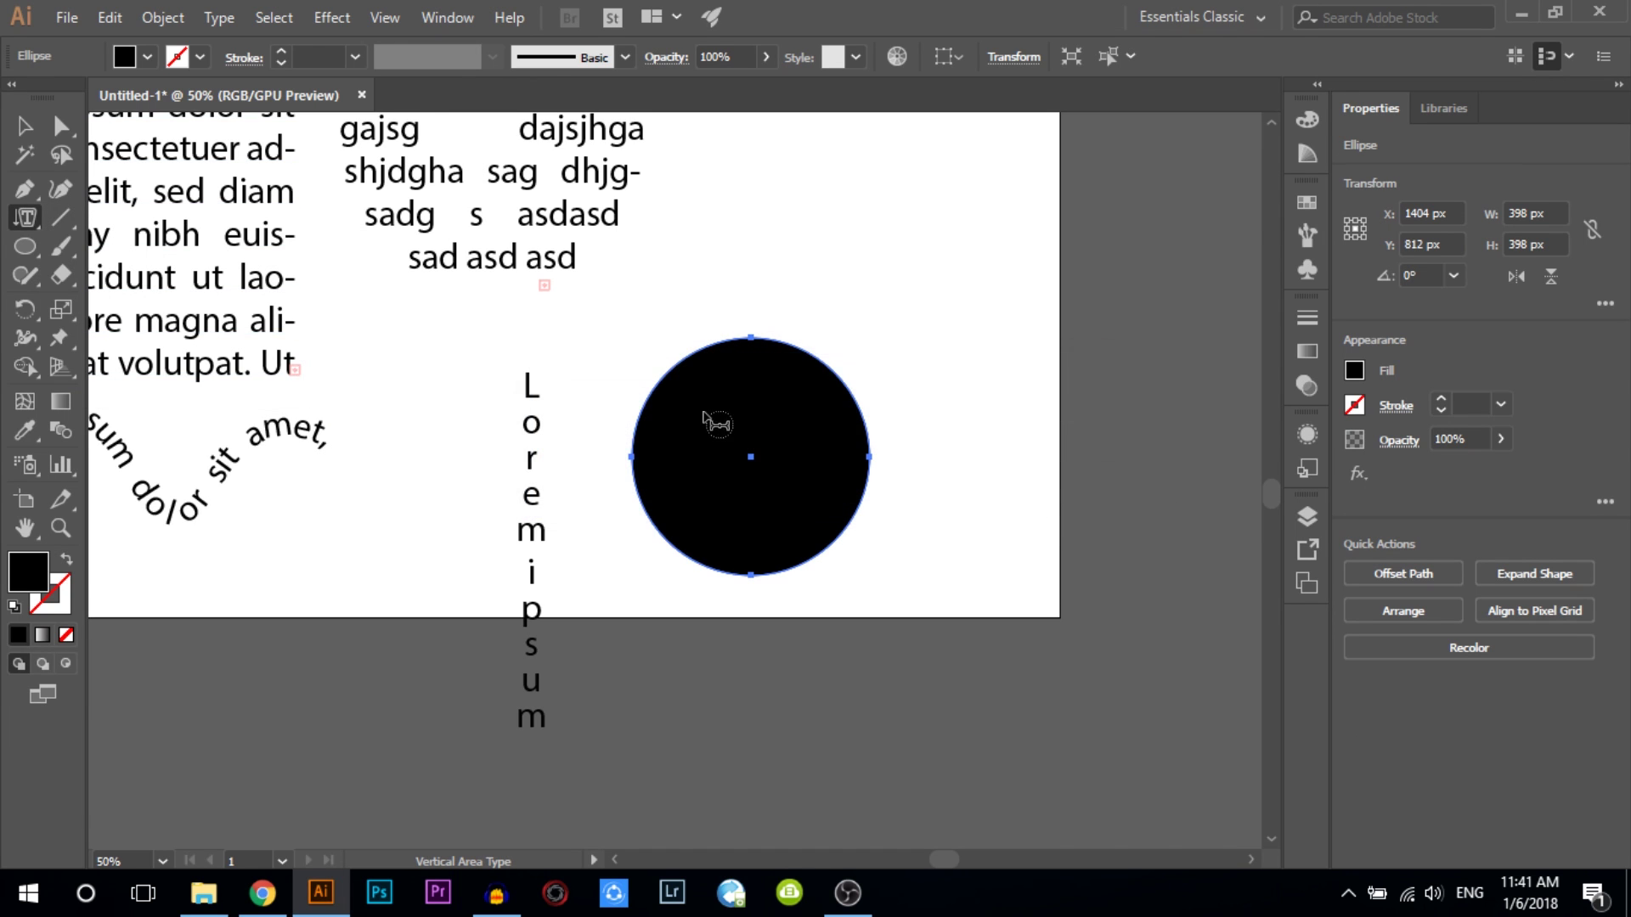
- Fill the circle with vertical 'sdasdasdasdasdas' placeholder text
{"action": "left_click", "coordinate": [670, 382]}
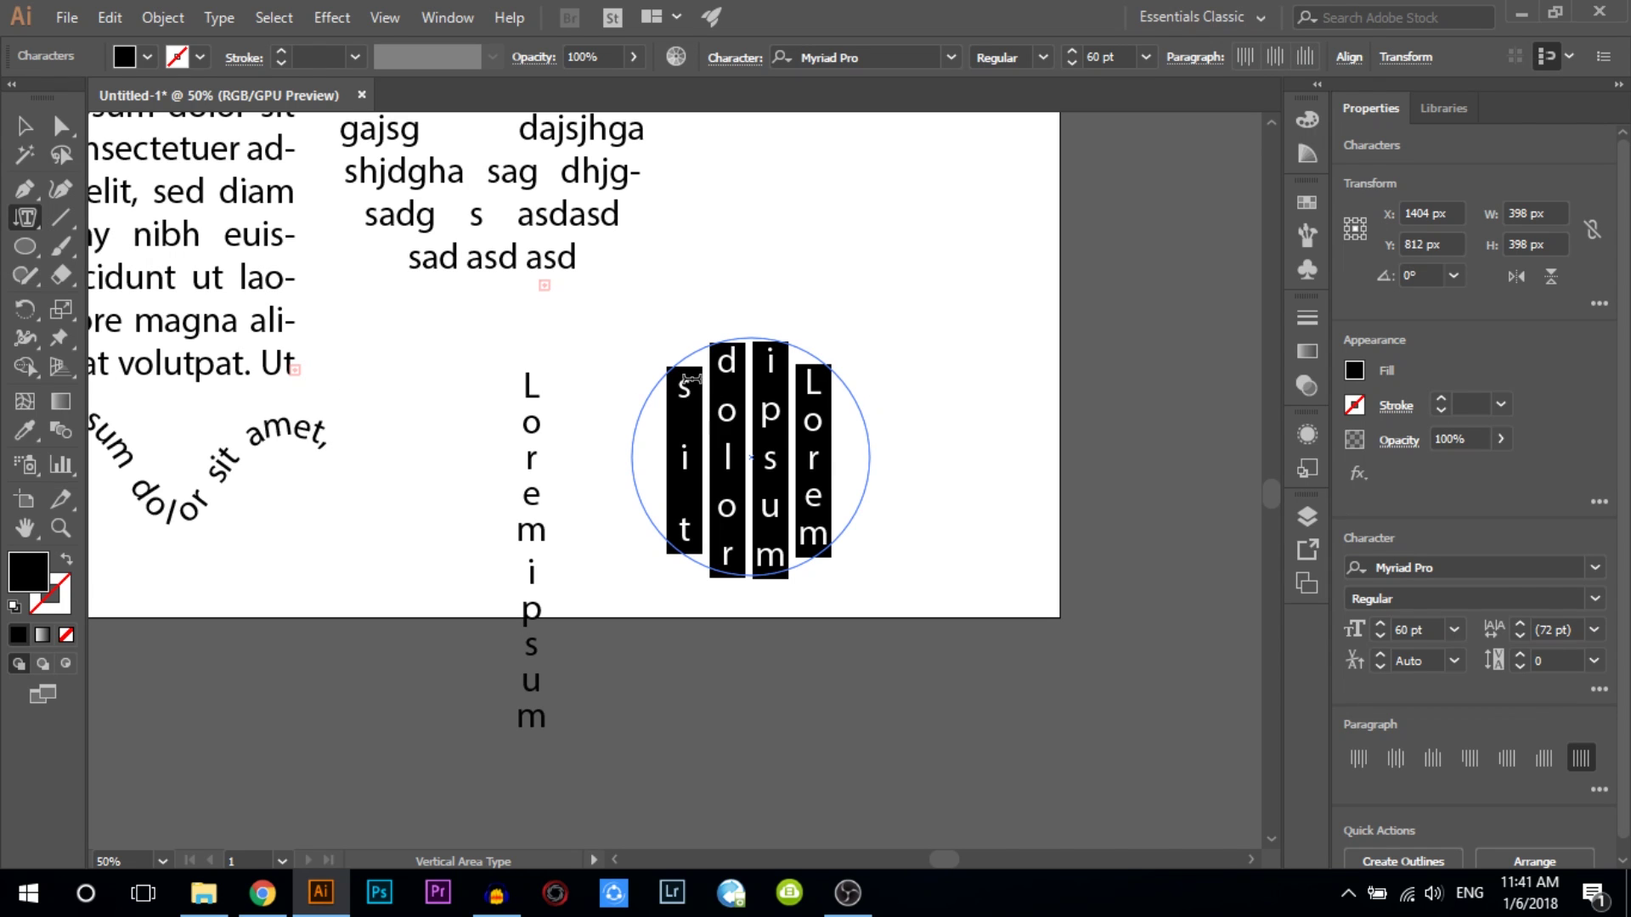
{"action": "type", "text": "sdasdasdasdasdas"}
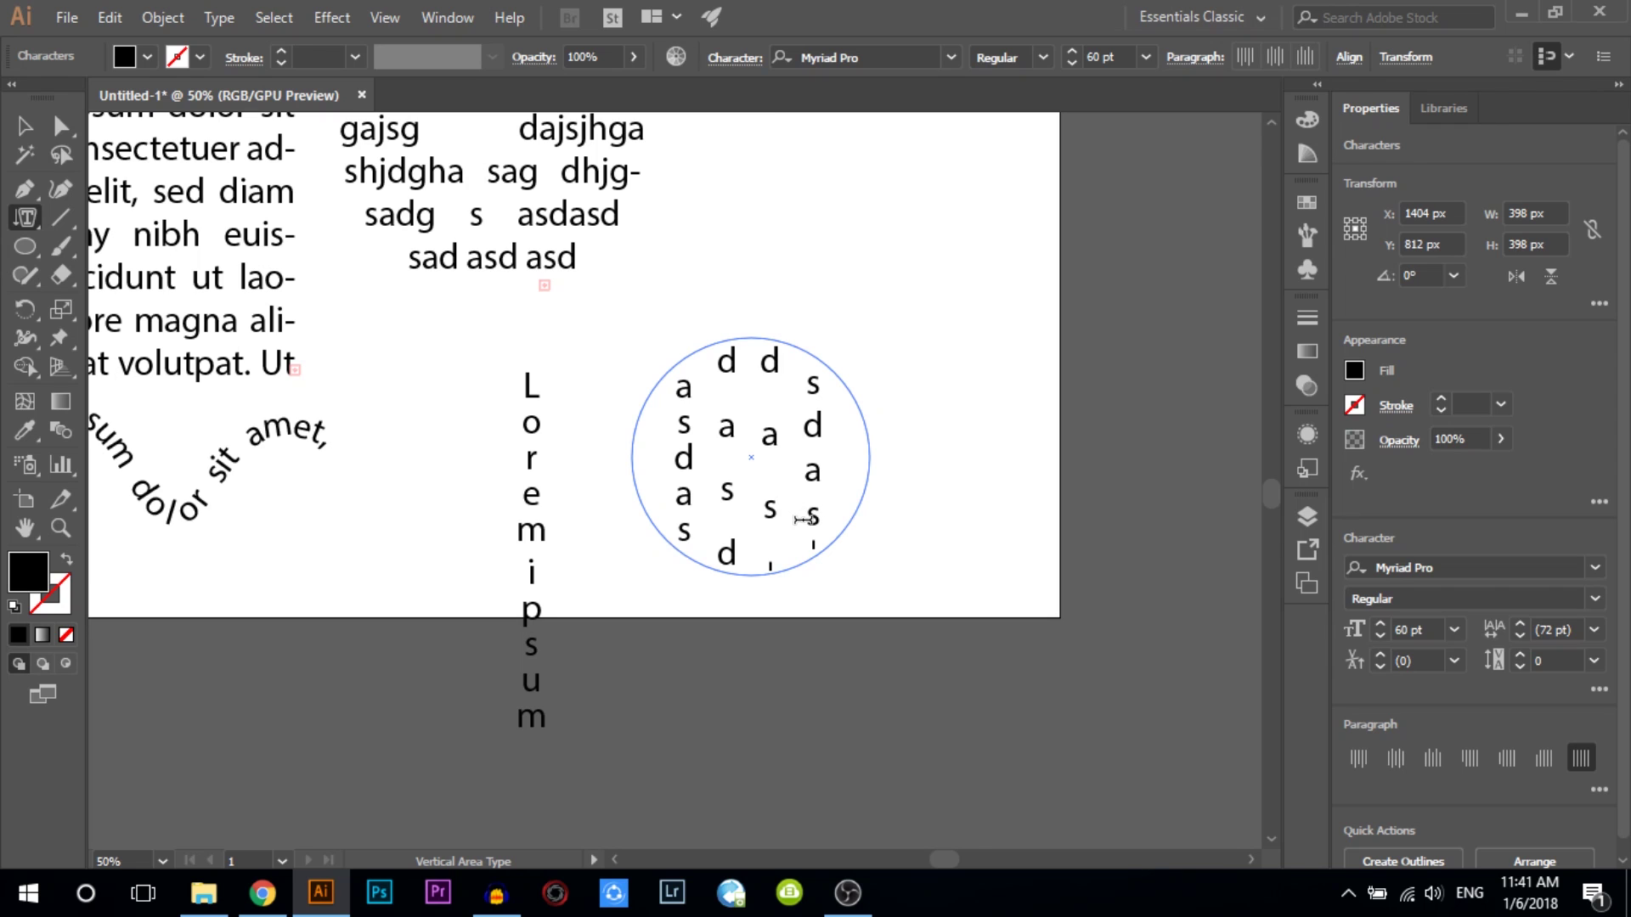
{"action": "left_click_drag", "start_coordinate": [36, 214], "coordinate": [202, 362]}
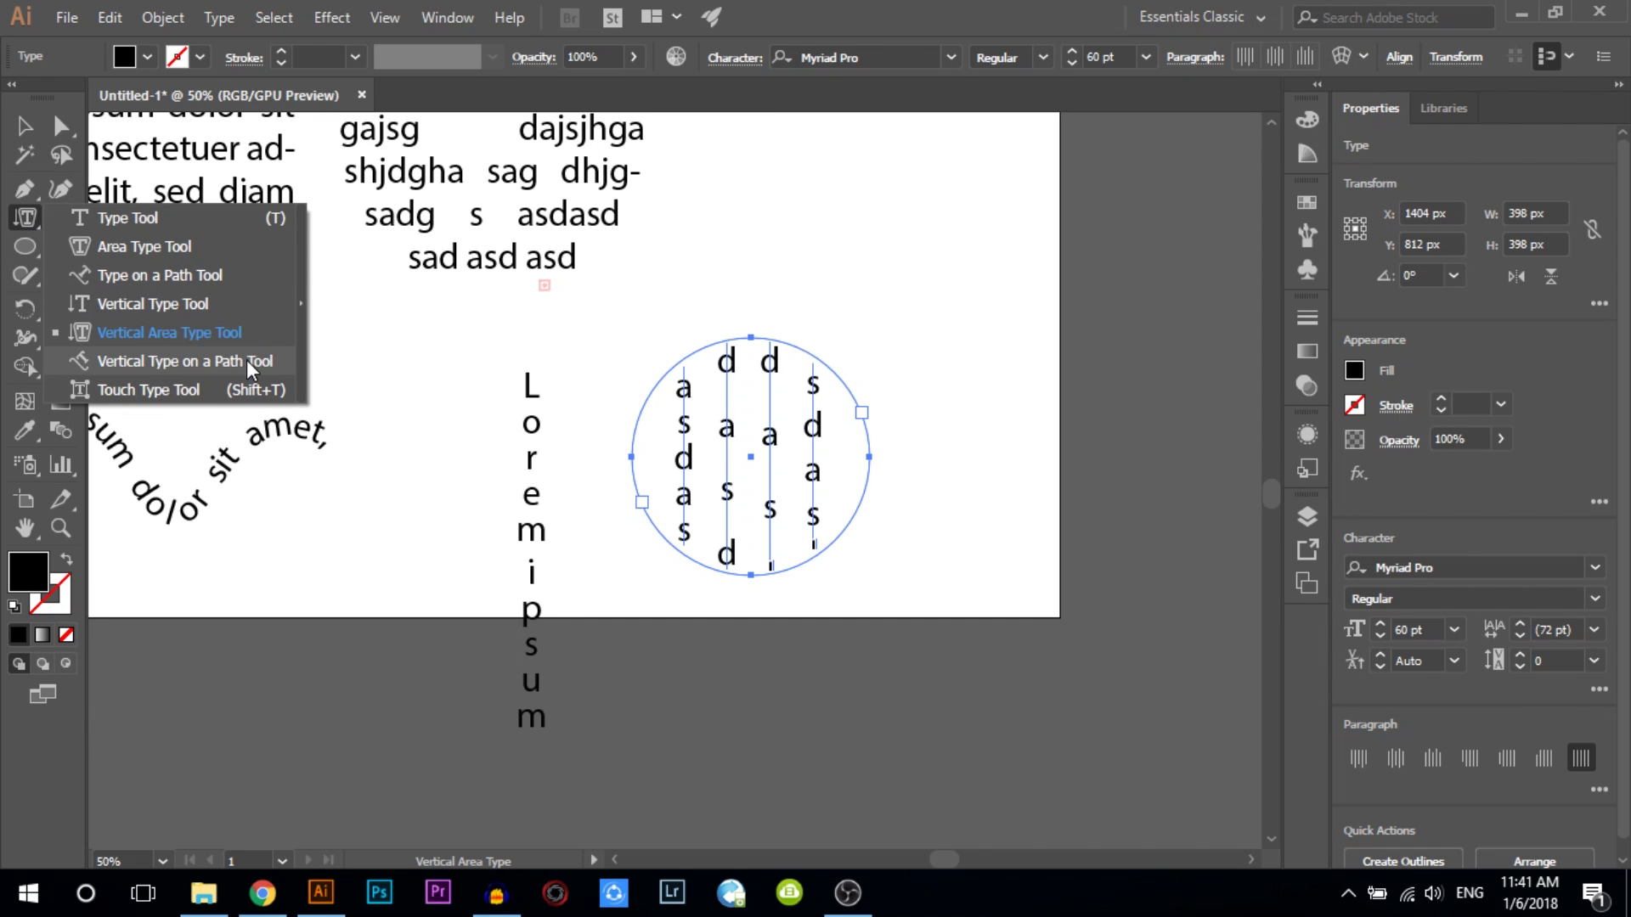
- Zoom and pan out to see every text object on the artboard
{"action": "left_click", "coordinate": [211, 399]}
{"action": "scroll", "coordinate": [272, 459], "scroll_direction": "down", "scroll_amount": 3}
{"action": "scroll", "coordinate": [271, 459], "scroll_direction": "up", "scroll_amount": 1}
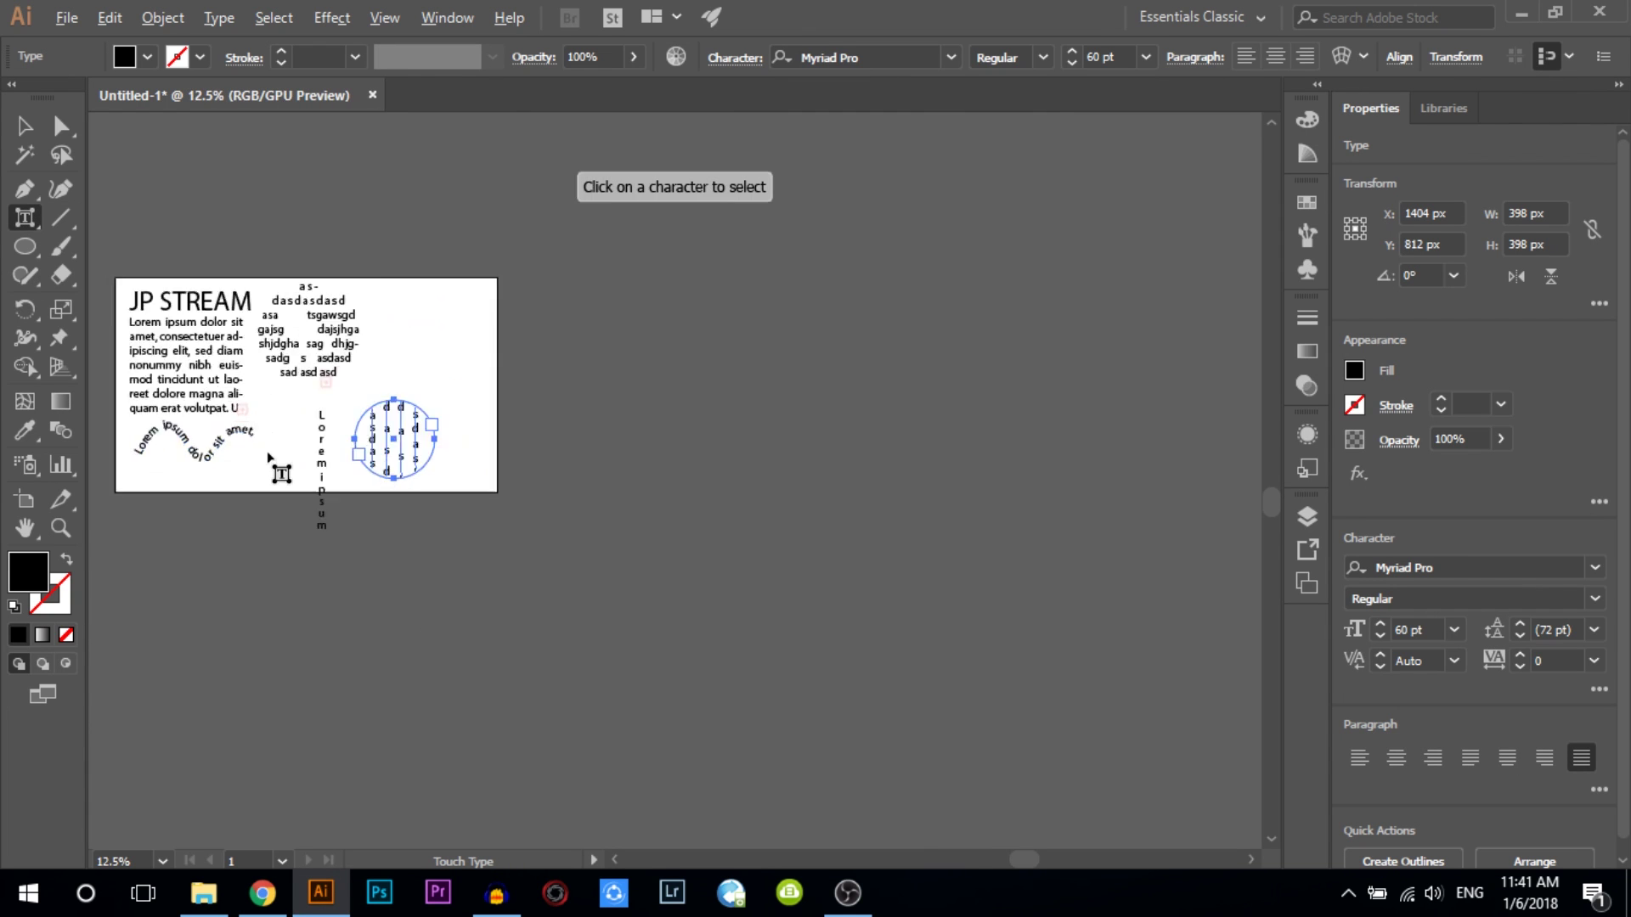
{"action": "scroll", "coordinate": [272, 458], "scroll_direction": "up", "scroll_amount": 1}
{"action": "scroll", "coordinate": [483, 537], "scroll_direction": "left", "scroll_amount": 3}
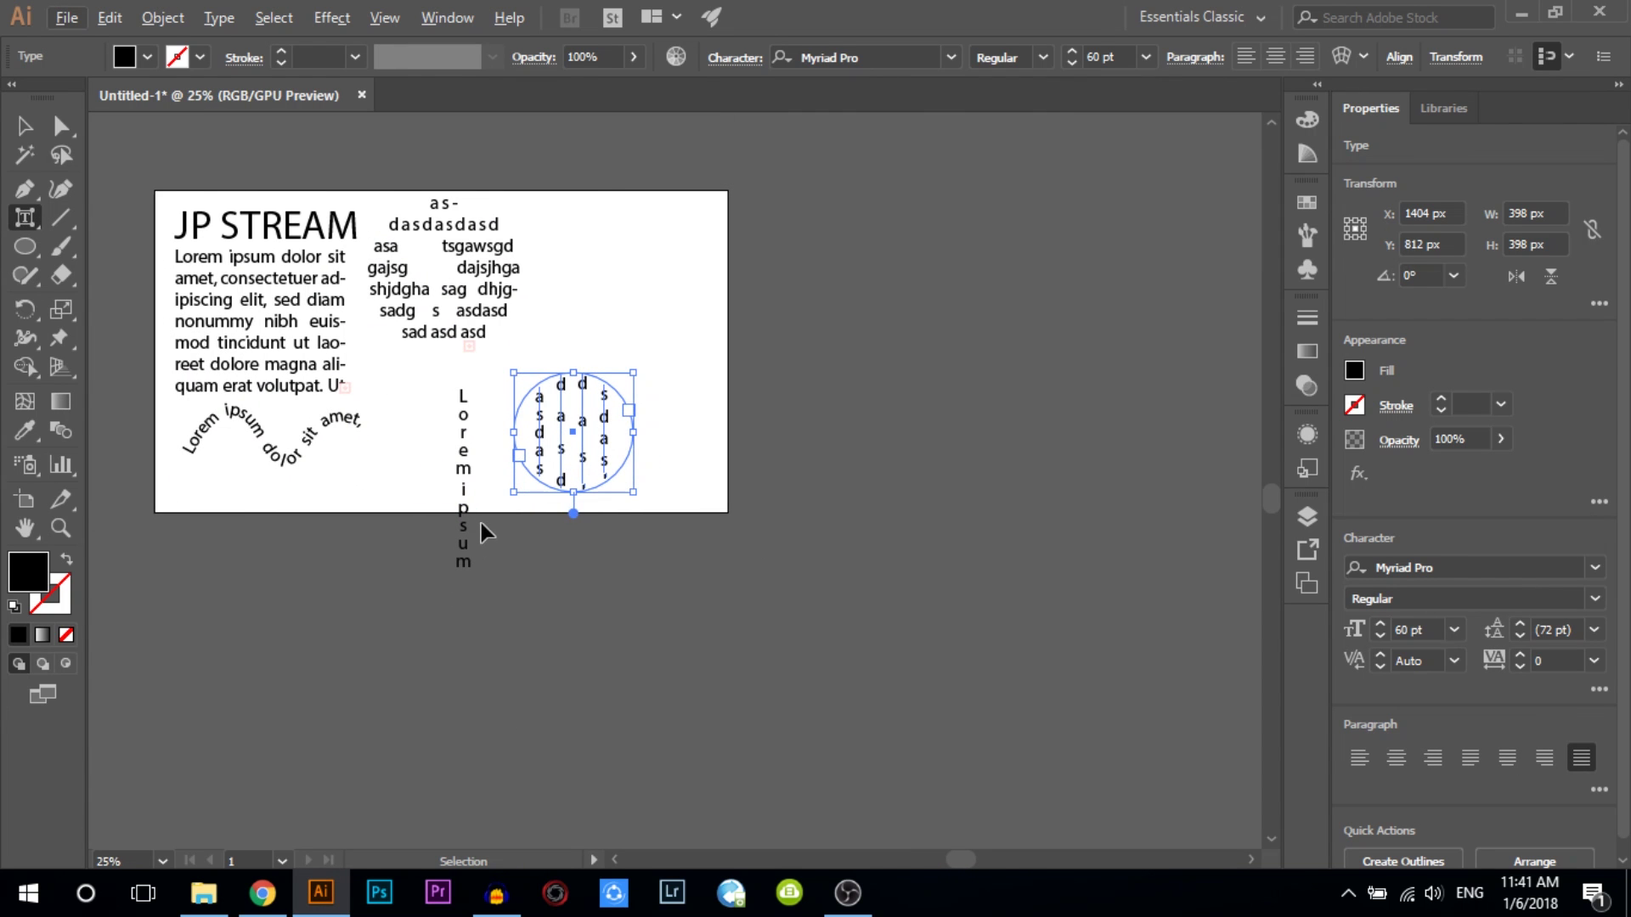
{"action": "scroll", "coordinate": [480, 530], "scroll_direction": "up", "scroll_amount": 2}
{"action": "scroll", "coordinate": [478, 533], "scroll_direction": "left", "scroll_amount": 2}
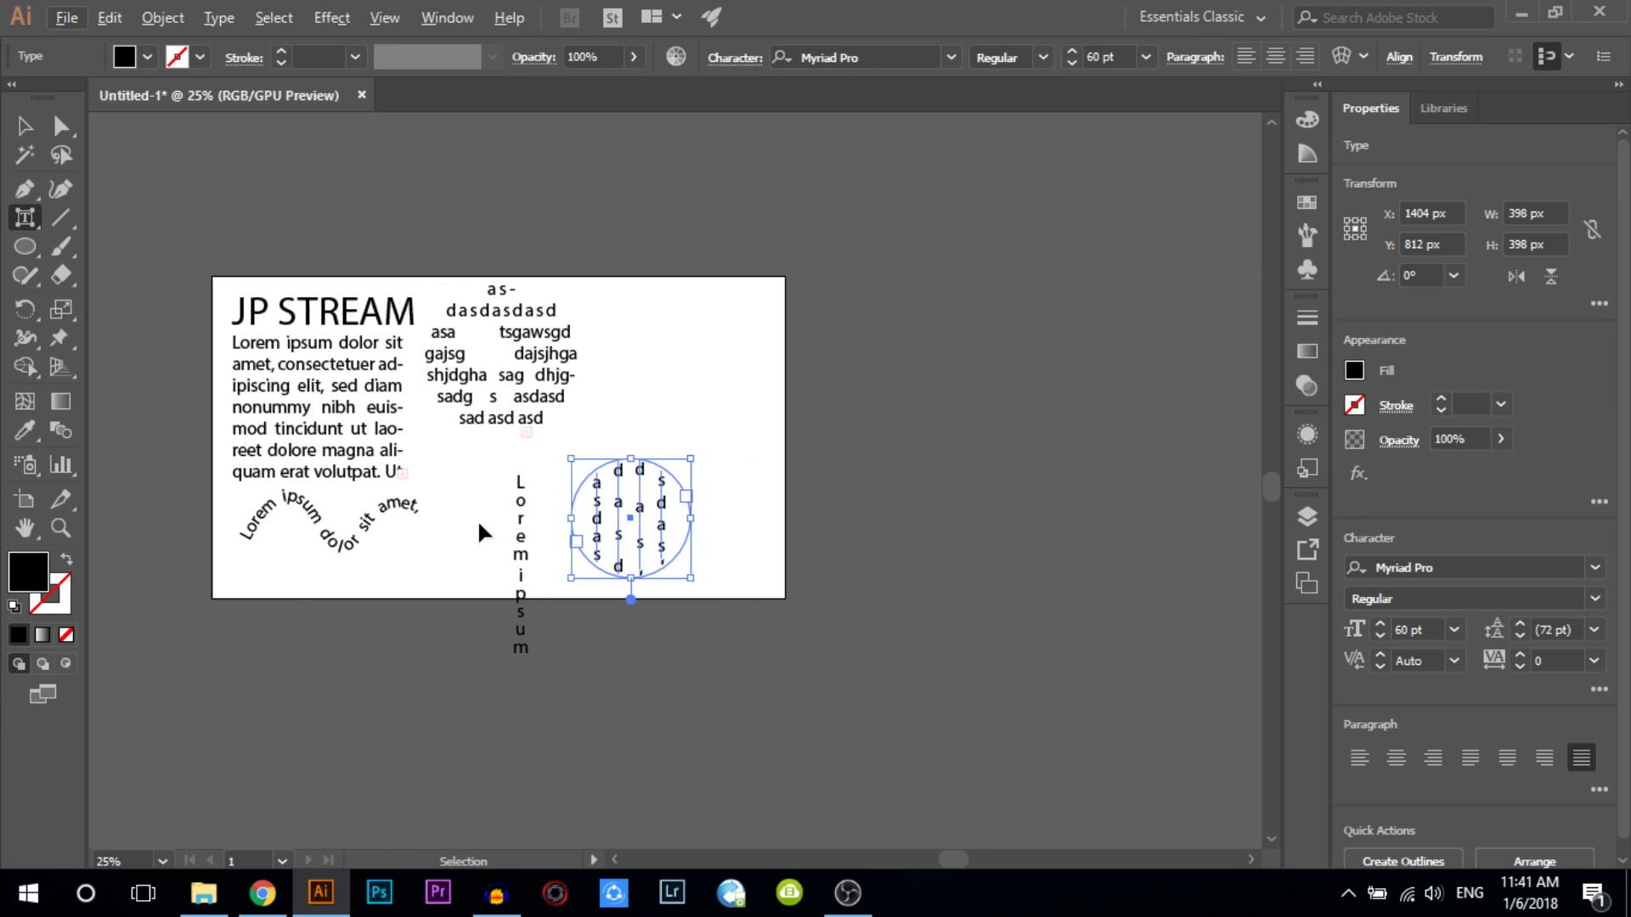
{"action": "scroll", "coordinate": [478, 533], "scroll_direction": "left", "scroll_amount": 3}
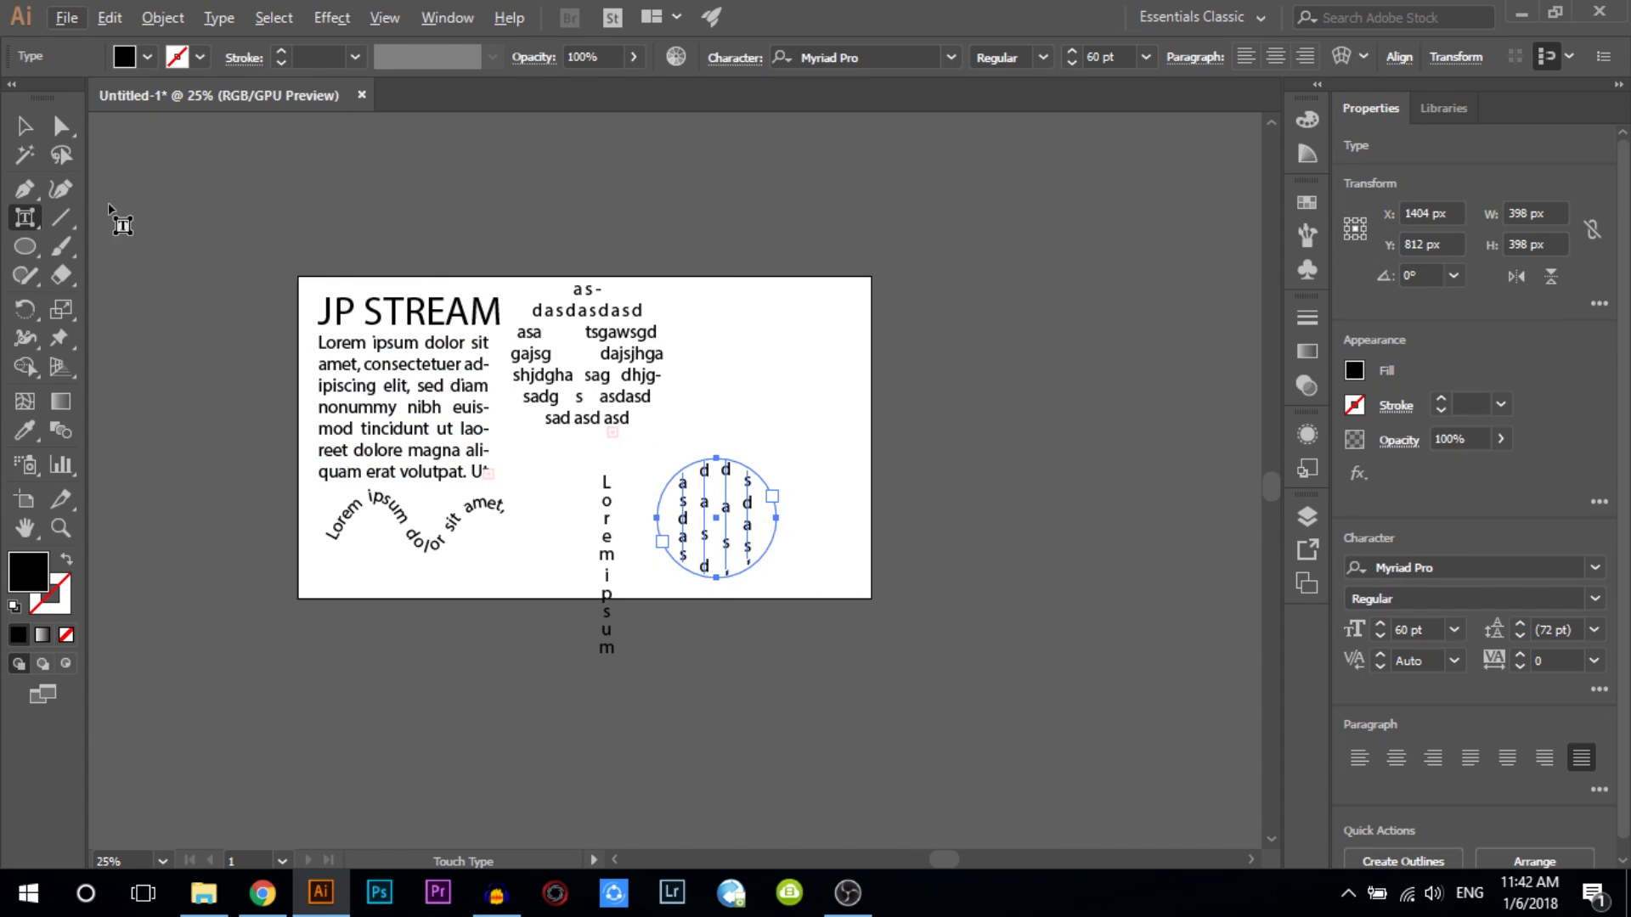
- Delete every text object except JP STREAM, then move JP STREAM higher
{"action": "left_click", "coordinate": [23, 126]}
{"action": "left_click_drag", "start_coordinate": [813, 692], "coordinate": [318, 376]}
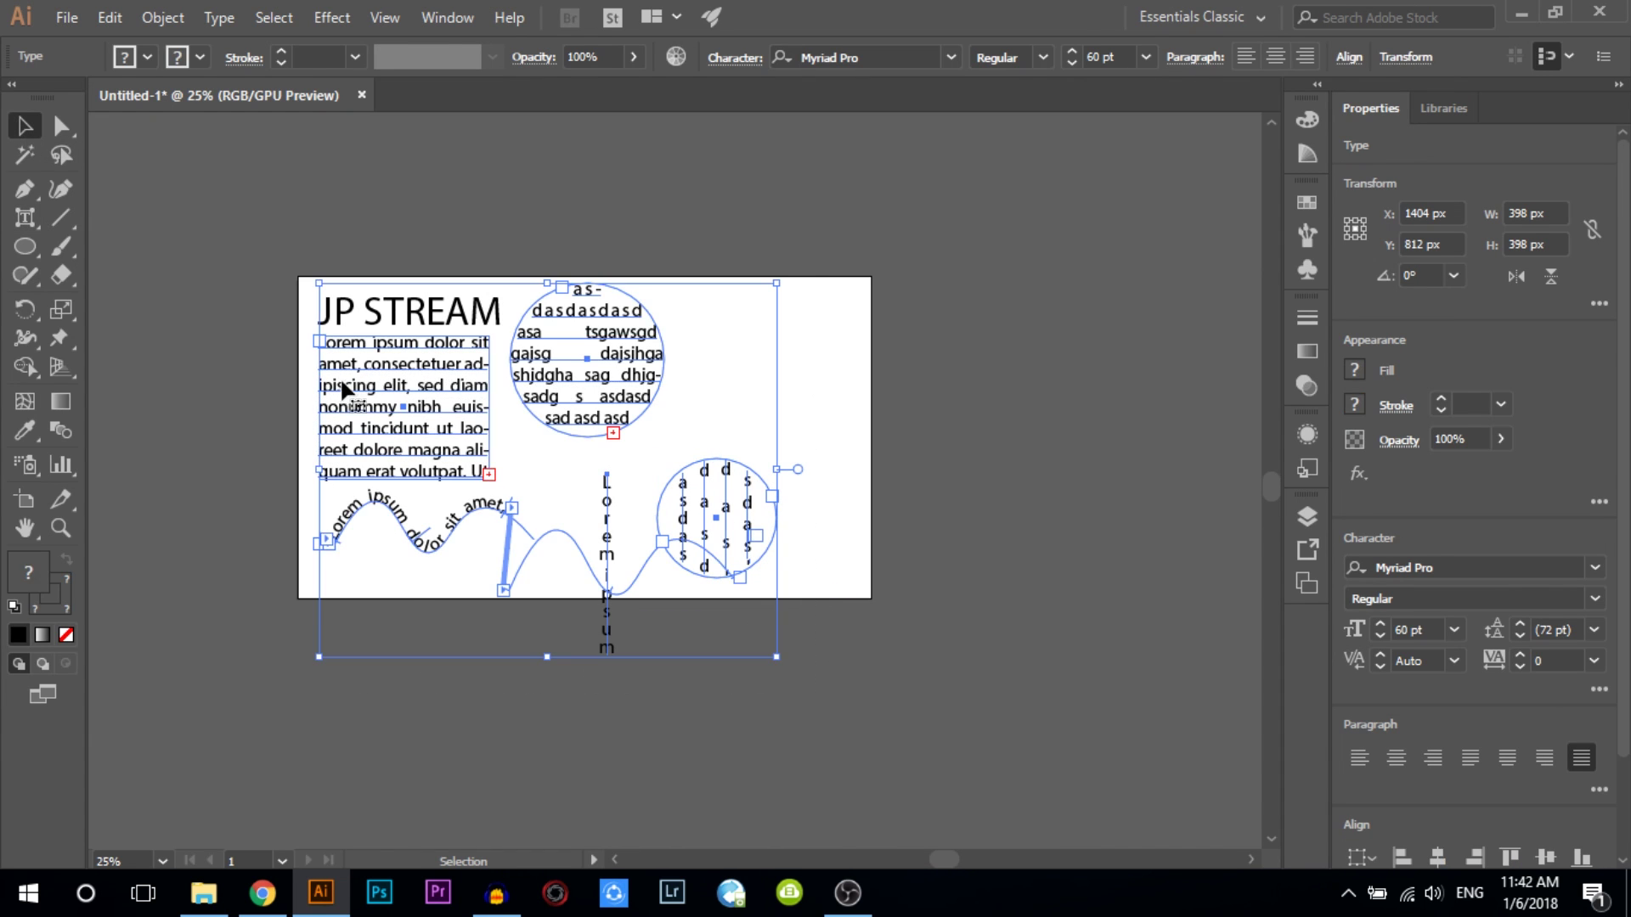
{"action": "key", "text": "Delete"}
{"action": "mouse_move", "coordinate": [426, 321]}
{"action": "left_mouse_down"}
{"action": "mouse_move", "coordinate": [523, 486]}
{"action": "mouse_move", "coordinate": [523, 457]}
{"action": "left_mouse_up"}
- Raise the P of JP STREAM above the baseline with the Touch Type Tool
{"action": "left_click", "coordinate": [25, 217]}
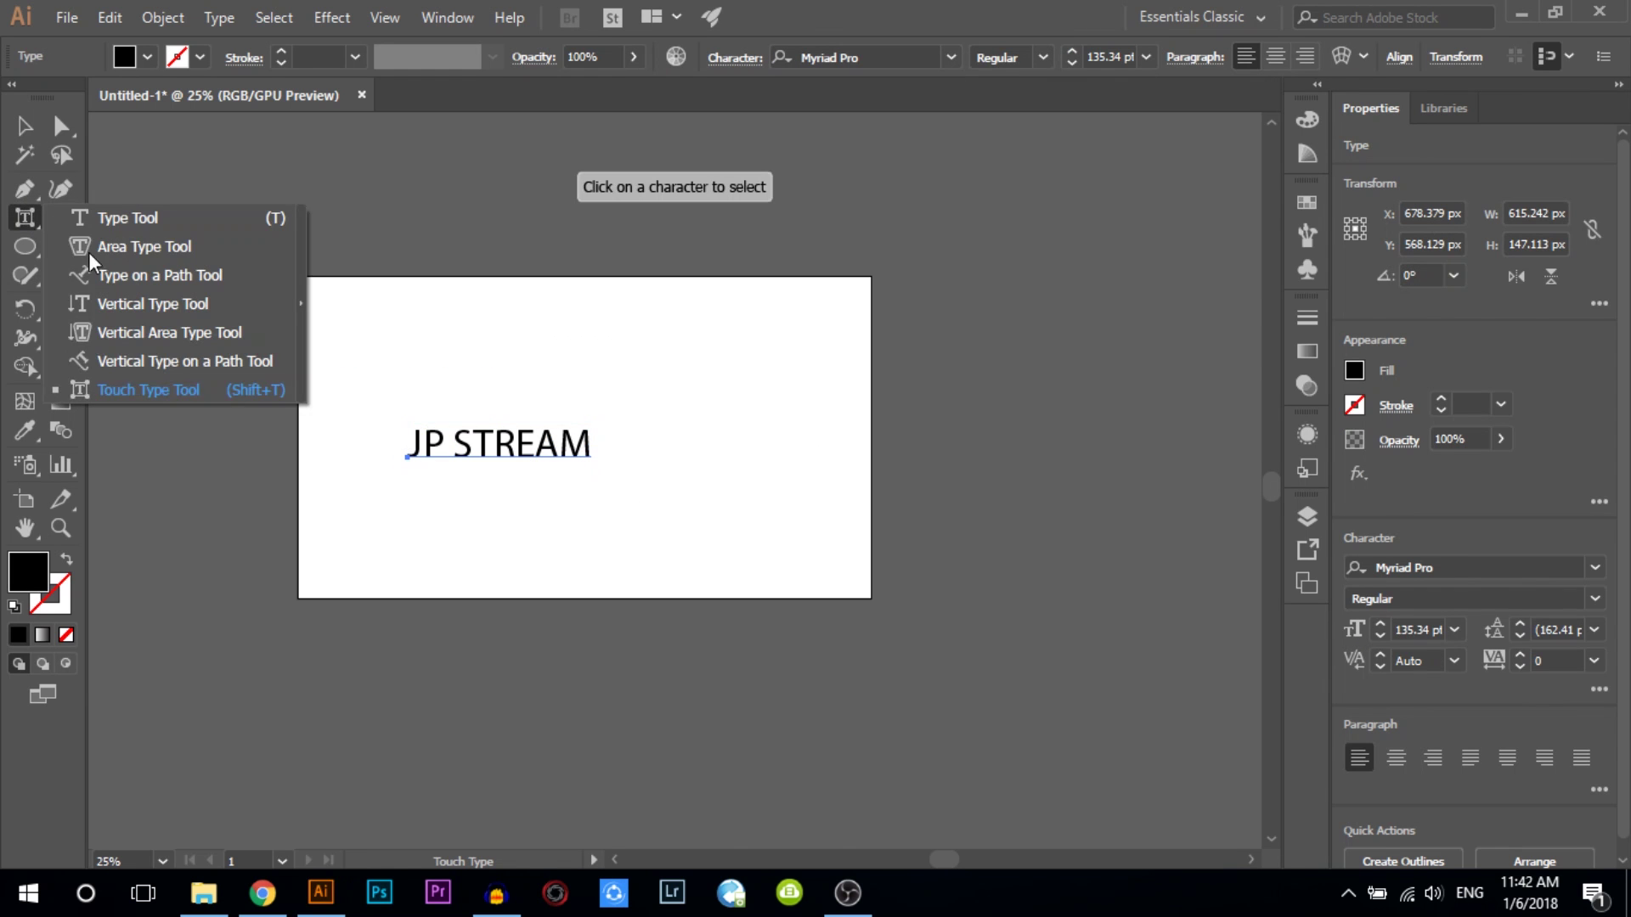
{"action": "left_click", "coordinate": [159, 389]}
{"action": "scroll", "coordinate": [540, 509], "scroll_direction": "up", "scroll_amount": 3}
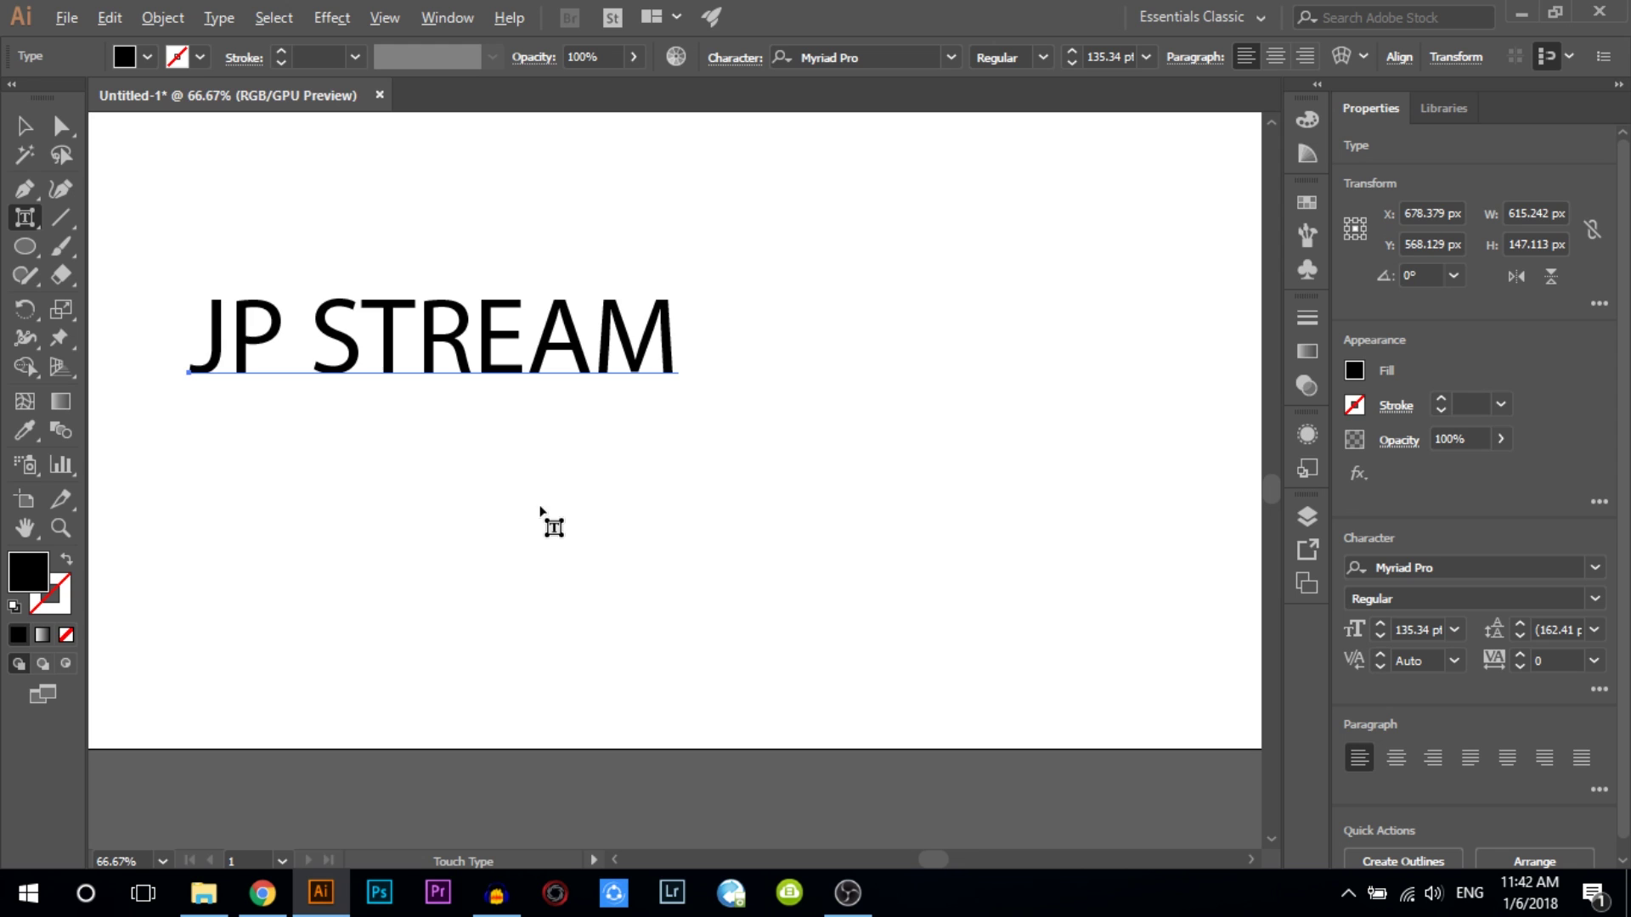
{"action": "scroll", "coordinate": [450, 466], "scroll_direction": "left", "scroll_amount": 5}
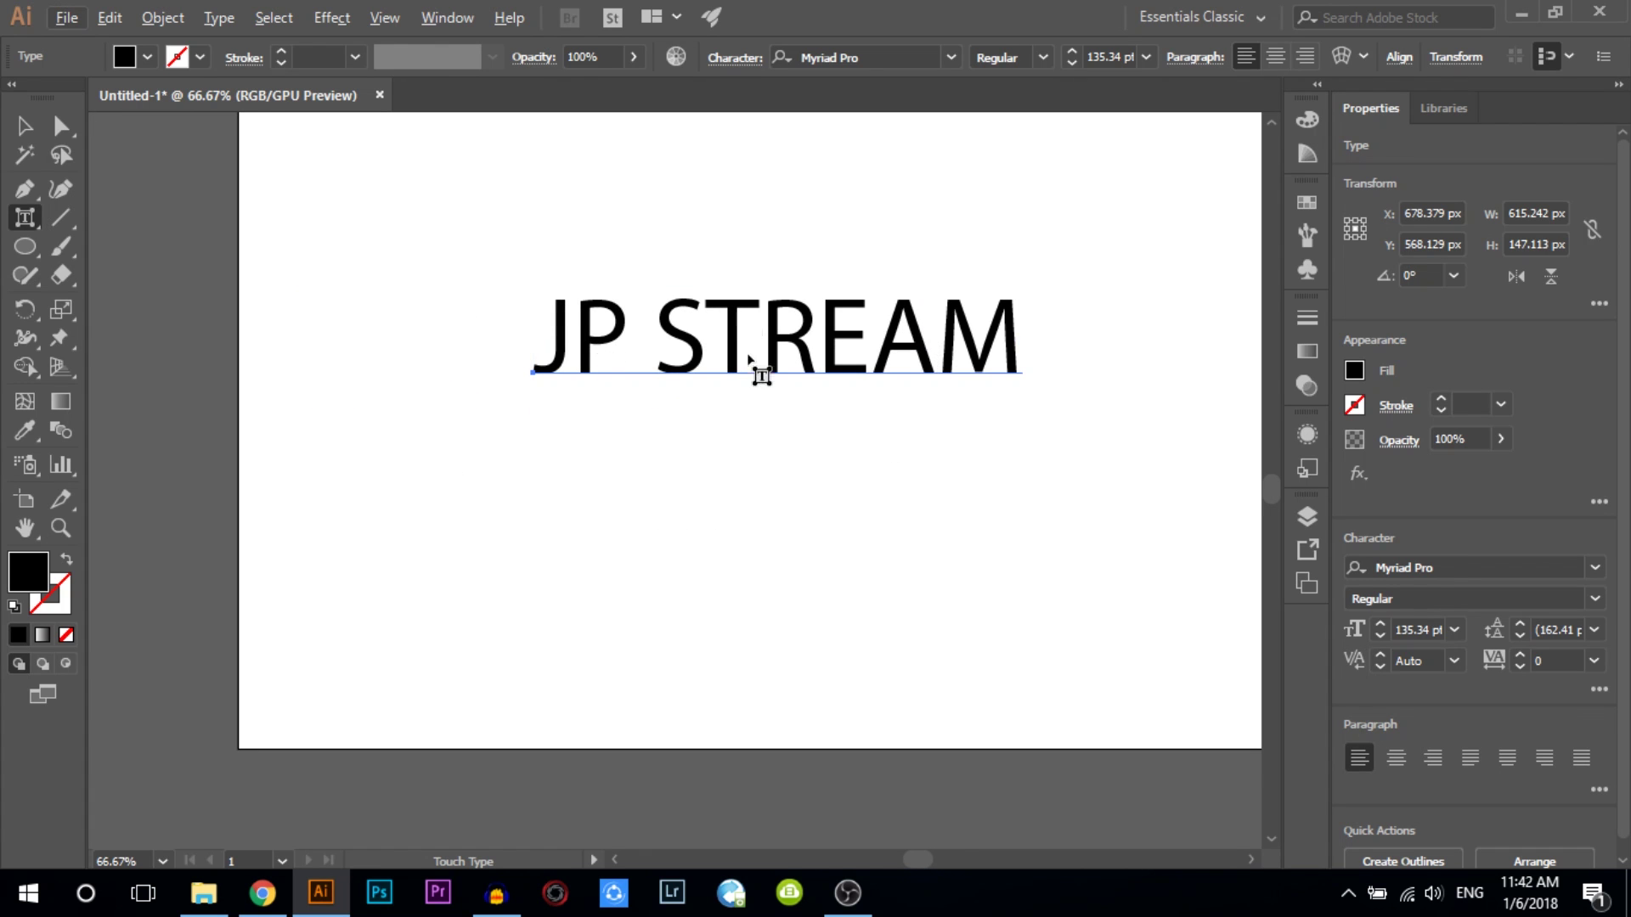
{"action": "left_click", "coordinate": [591, 320]}
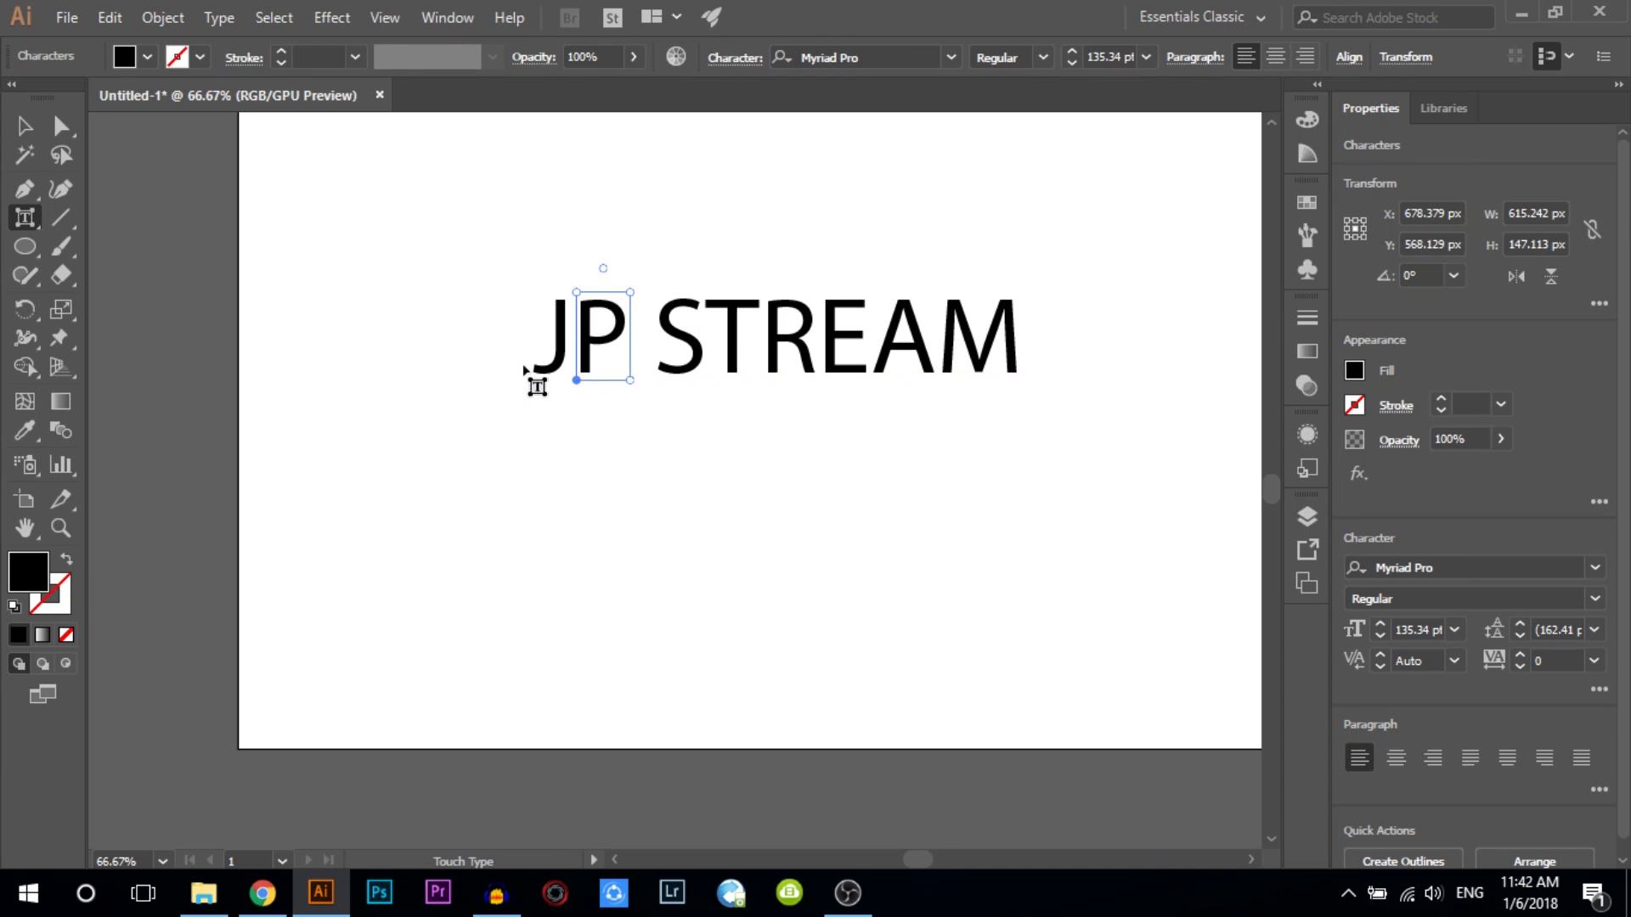
{"action": "mouse_move", "coordinate": [587, 336]}
{"action": "left_mouse_down"}
{"action": "mouse_move", "coordinate": [562, 320]}
{"action": "mouse_move", "coordinate": [557, 266]}
{"action": "left_mouse_up"}
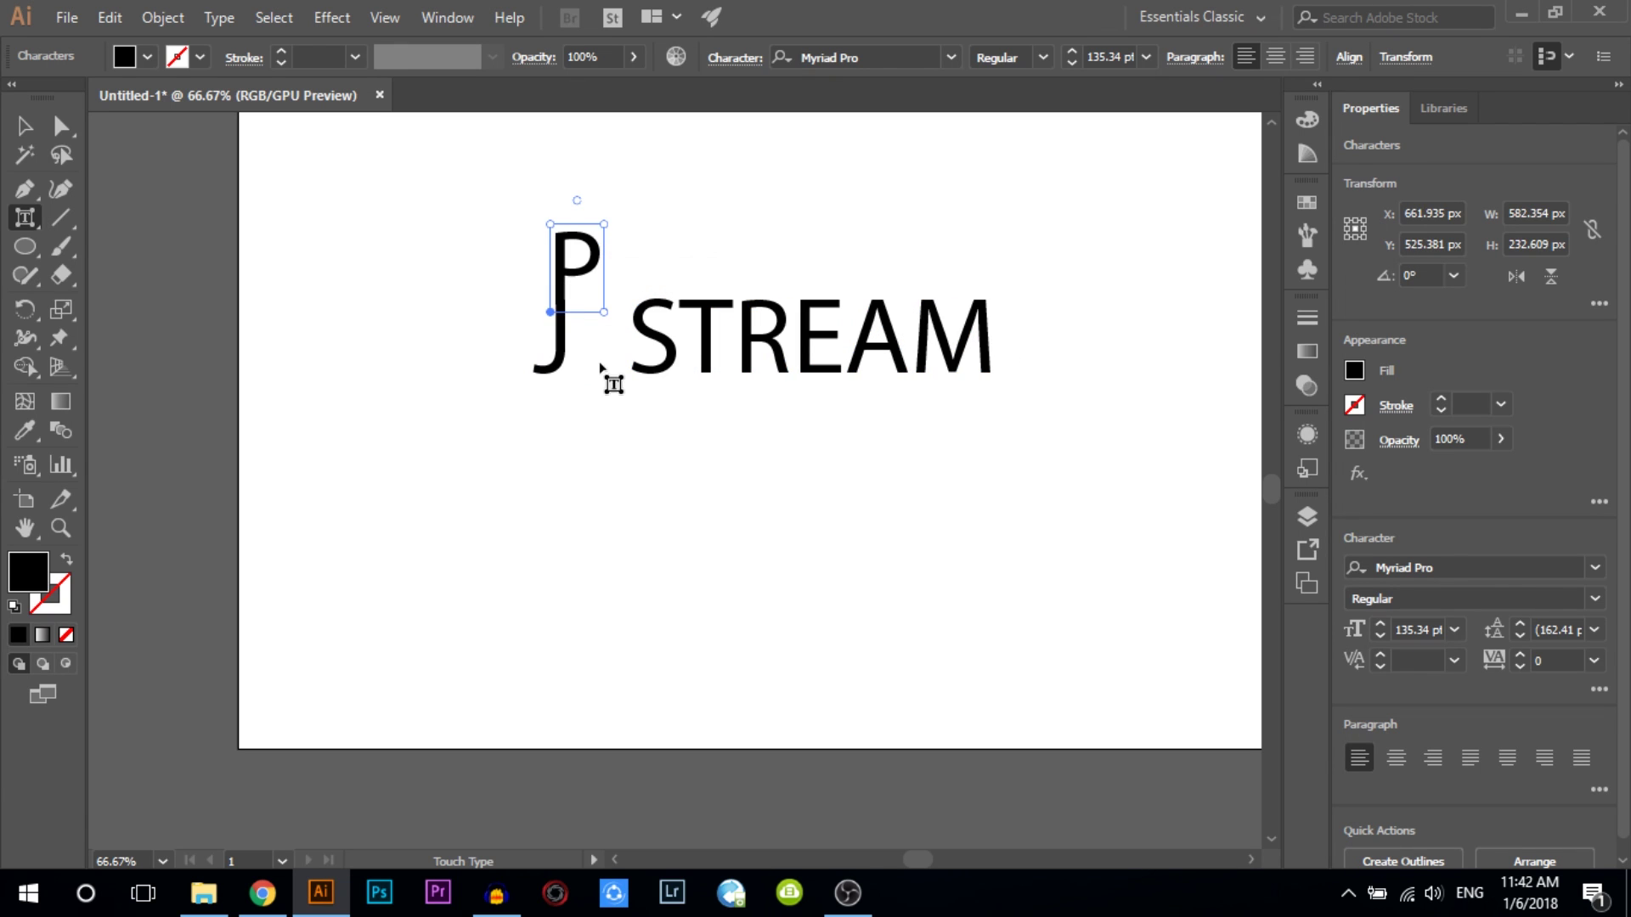
{"action": "left_click", "coordinate": [610, 377]}
{"action": "left_click", "coordinate": [586, 248]}
- Test replacing the P with 'g', then undo to restore the P
{"action": "left_click", "coordinate": [425, 332]}
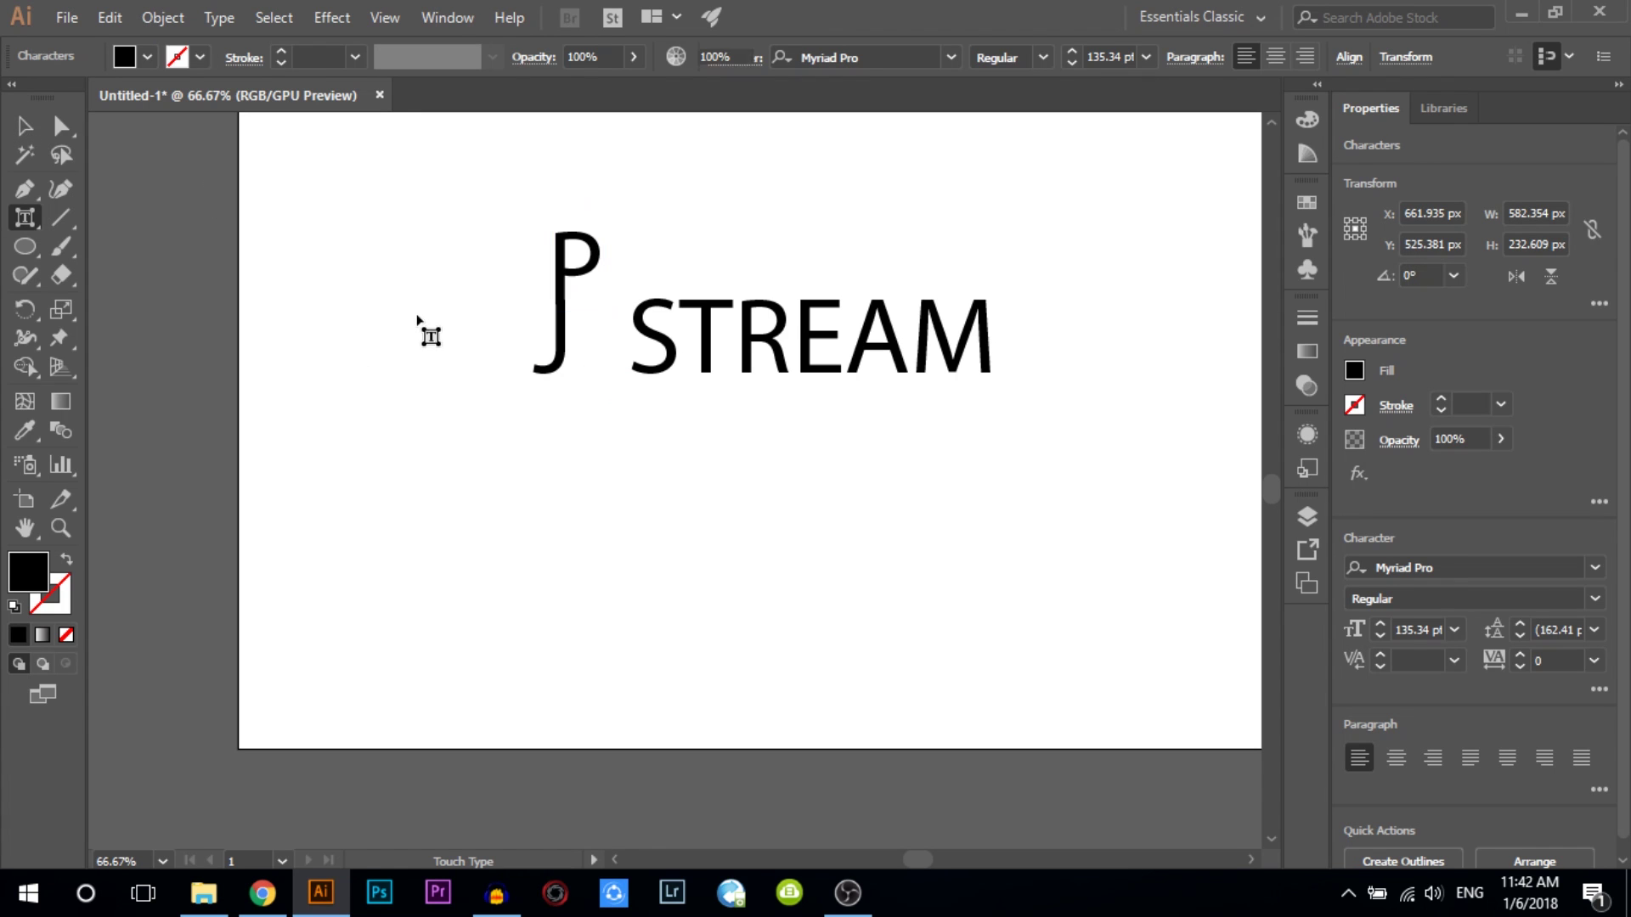
{"action": "left_click", "coordinate": [25, 126]}
{"action": "left_click", "coordinate": [552, 306]}
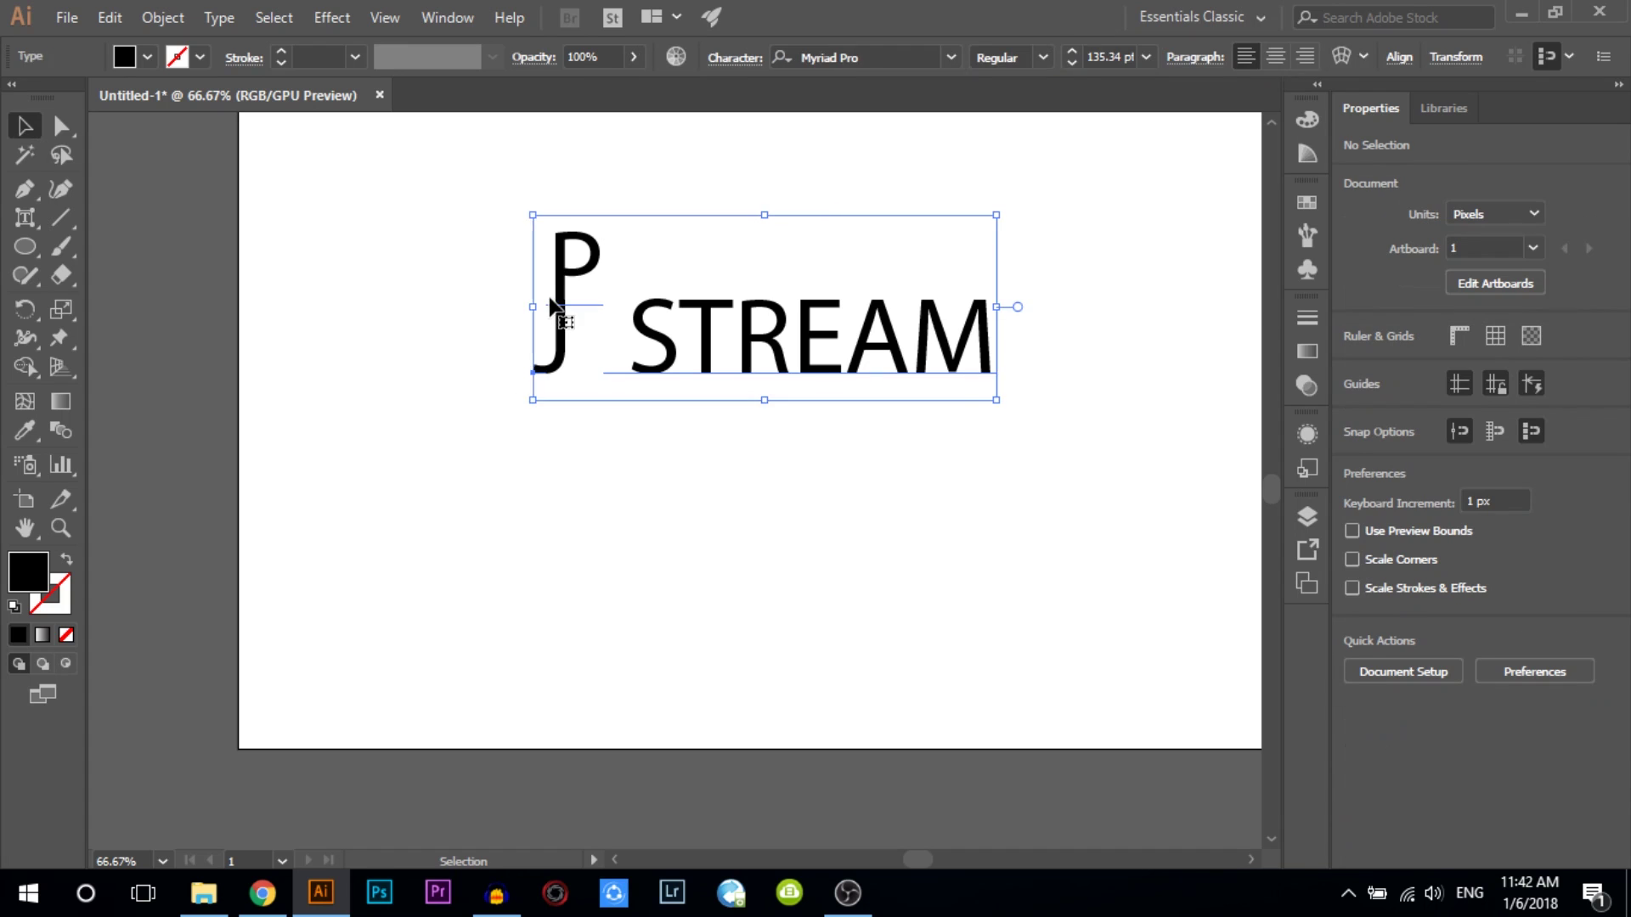
{"action": "double_click", "coordinate": [564, 280]}
{"action": "left_click", "coordinate": [568, 272]}
{"action": "left_click_drag", "start_coordinate": [585, 252], "coordinate": [548, 248]}
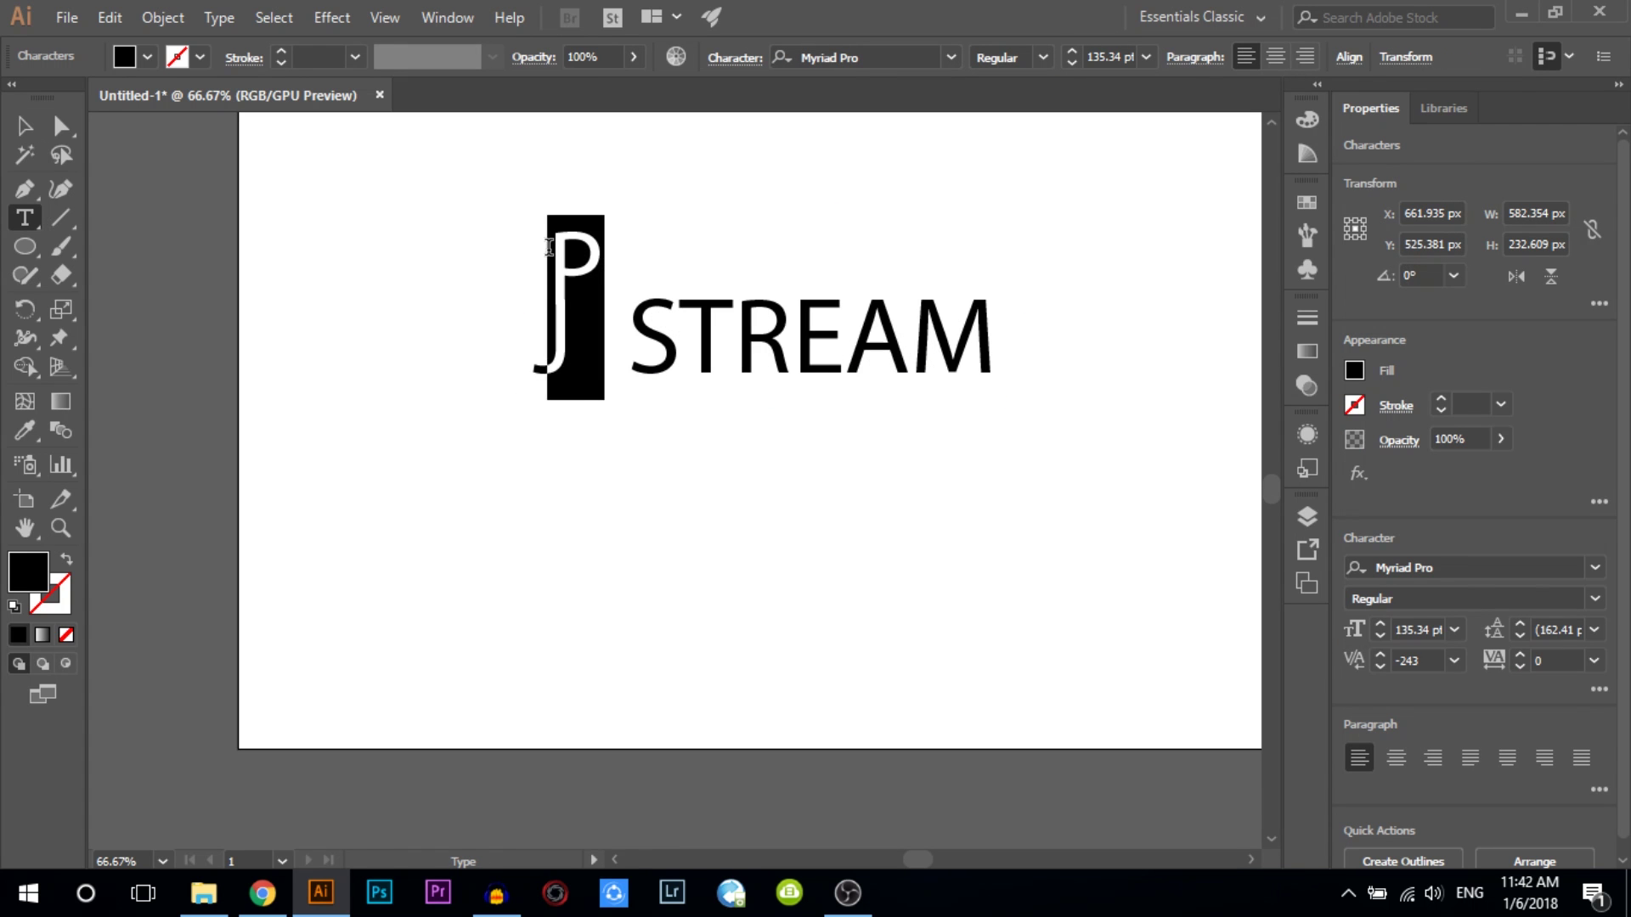
{"action": "type", "text": "g"}
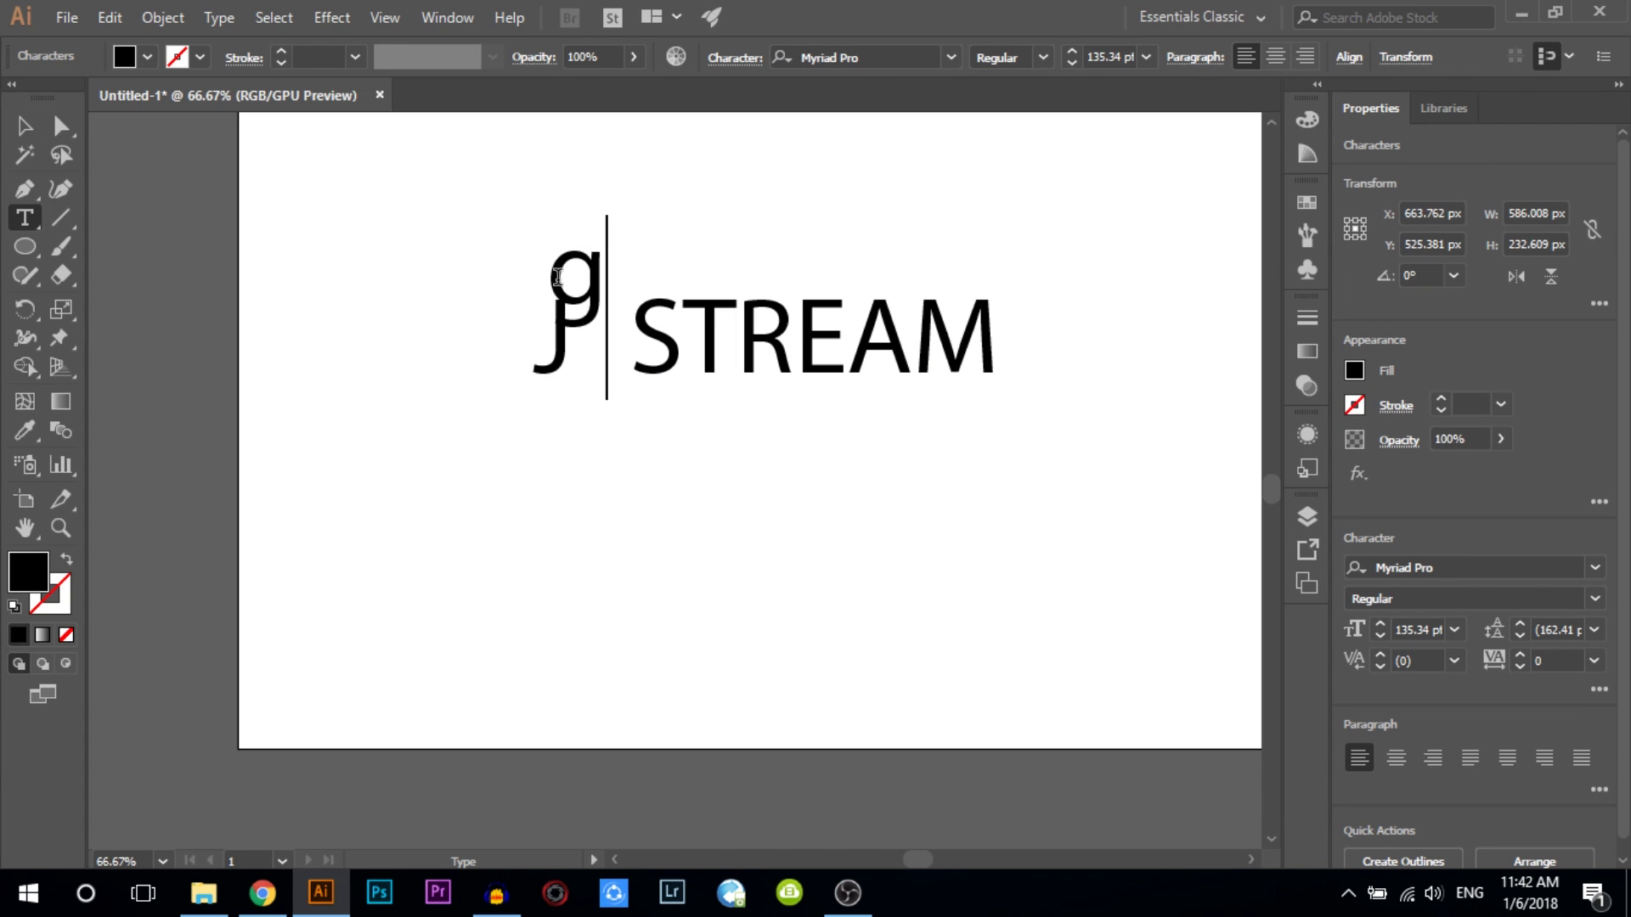
{"action": "key", "text": "ctrl+z"}
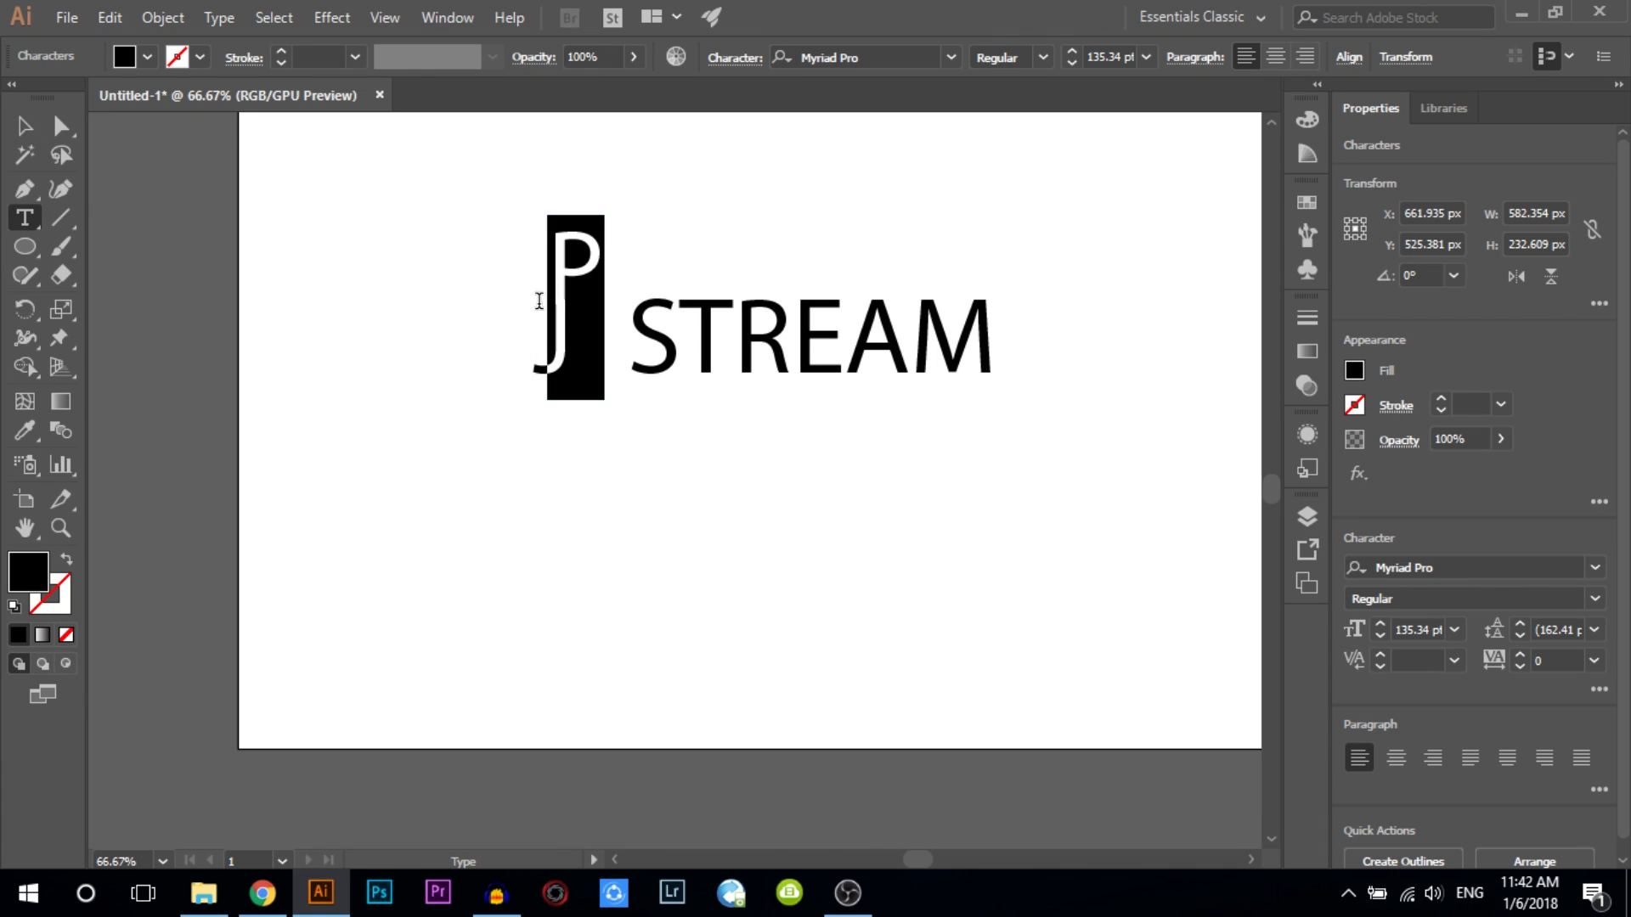
{"action": "left_click", "coordinate": [24, 126]}
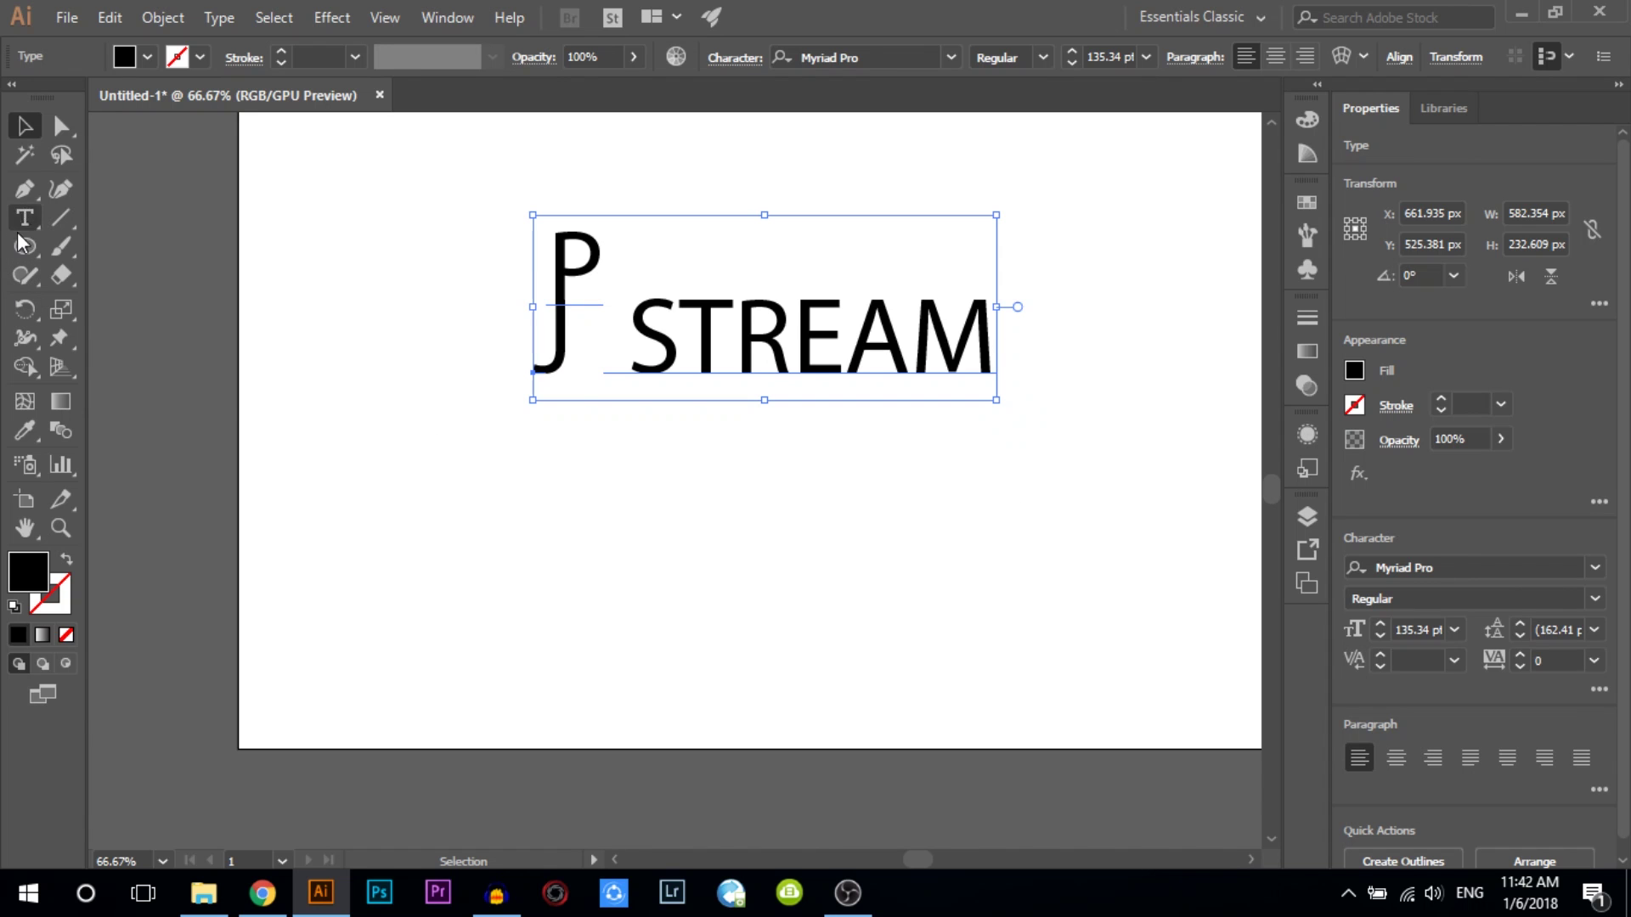
{"action": "left_click_drag", "start_coordinate": [25, 217], "coordinate": [167, 410]}
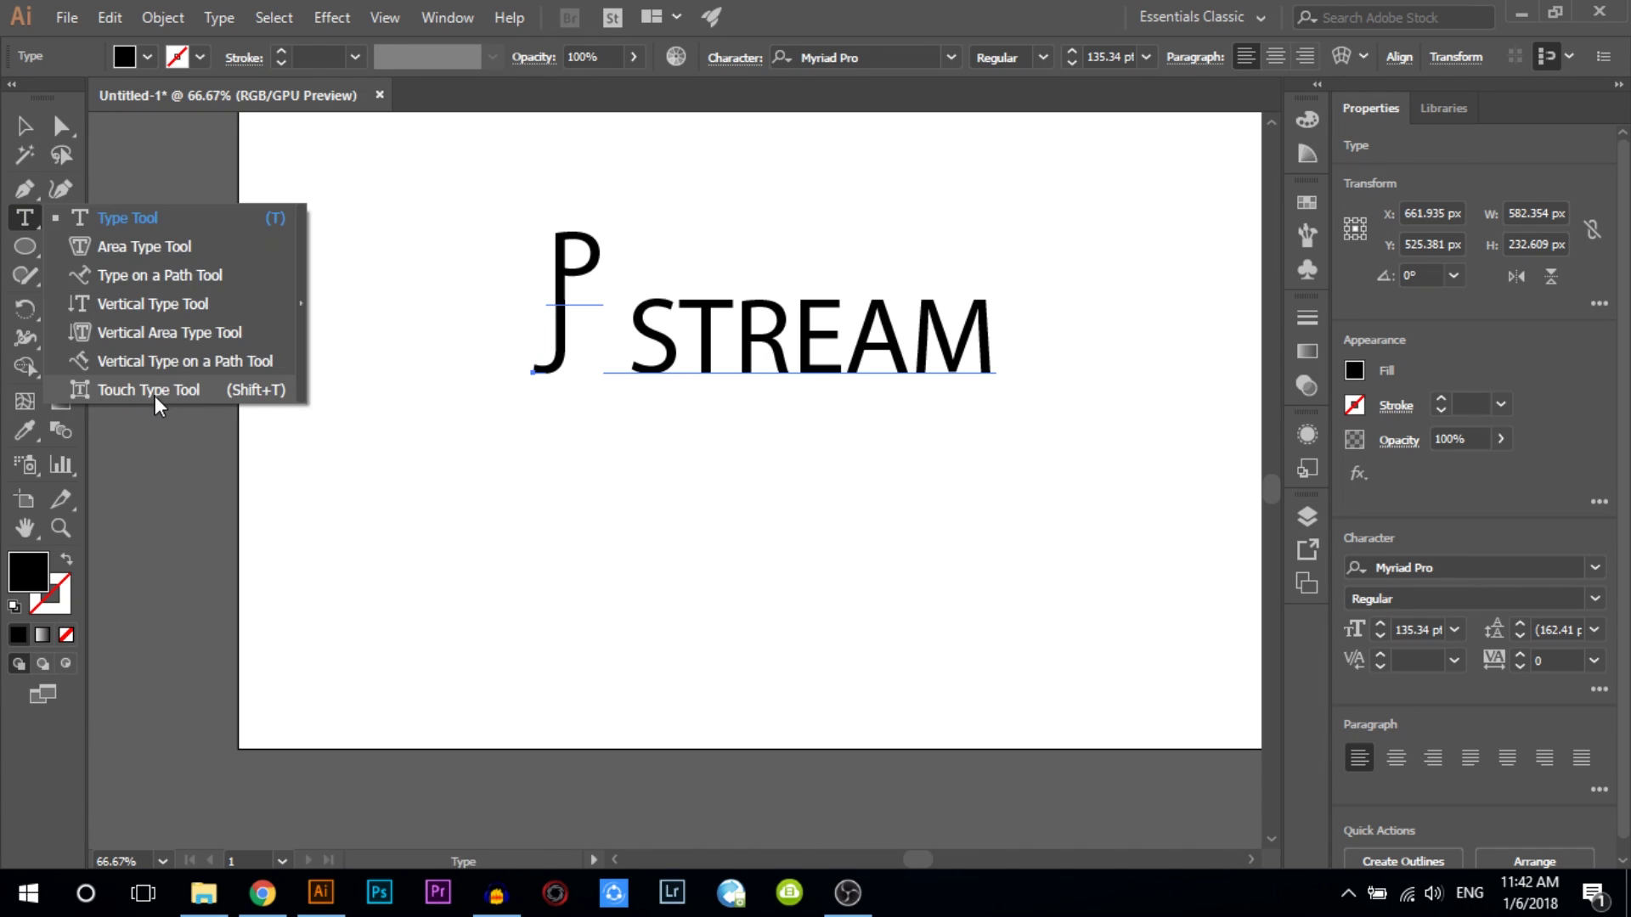
- Enlarge the S of STREAM to about 229% with the Touch Type Tool
{"action": "left_click", "coordinate": [652, 348]}
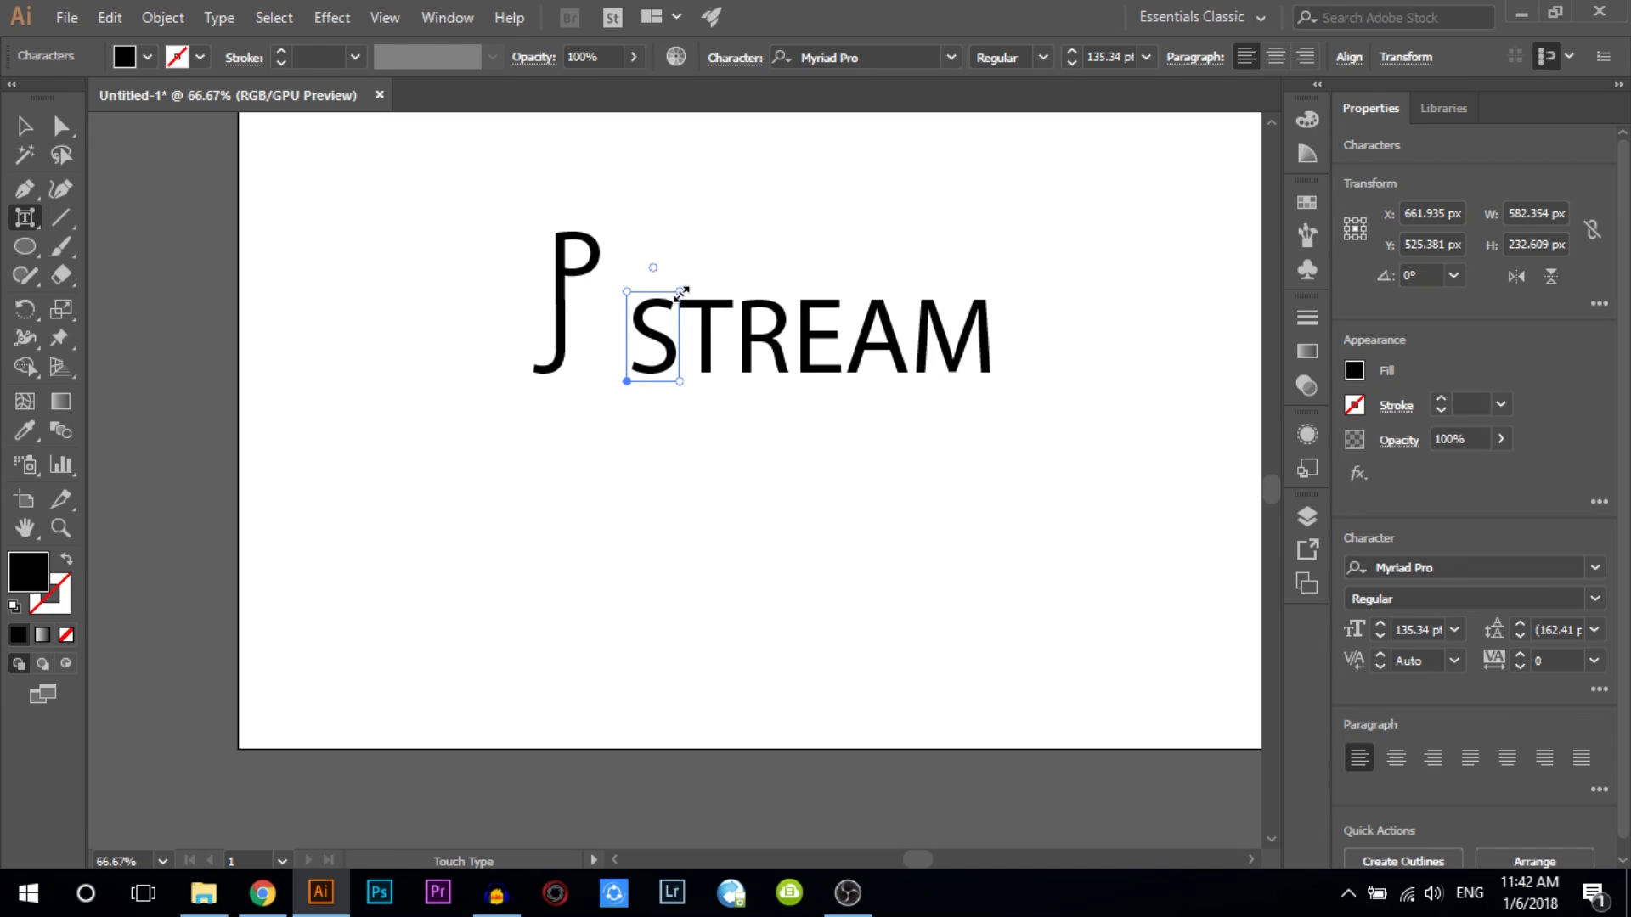
{"action": "left_click_drag", "start_coordinate": [682, 293], "coordinate": [749, 154]}
{"action": "left_click", "coordinate": [779, 340]}
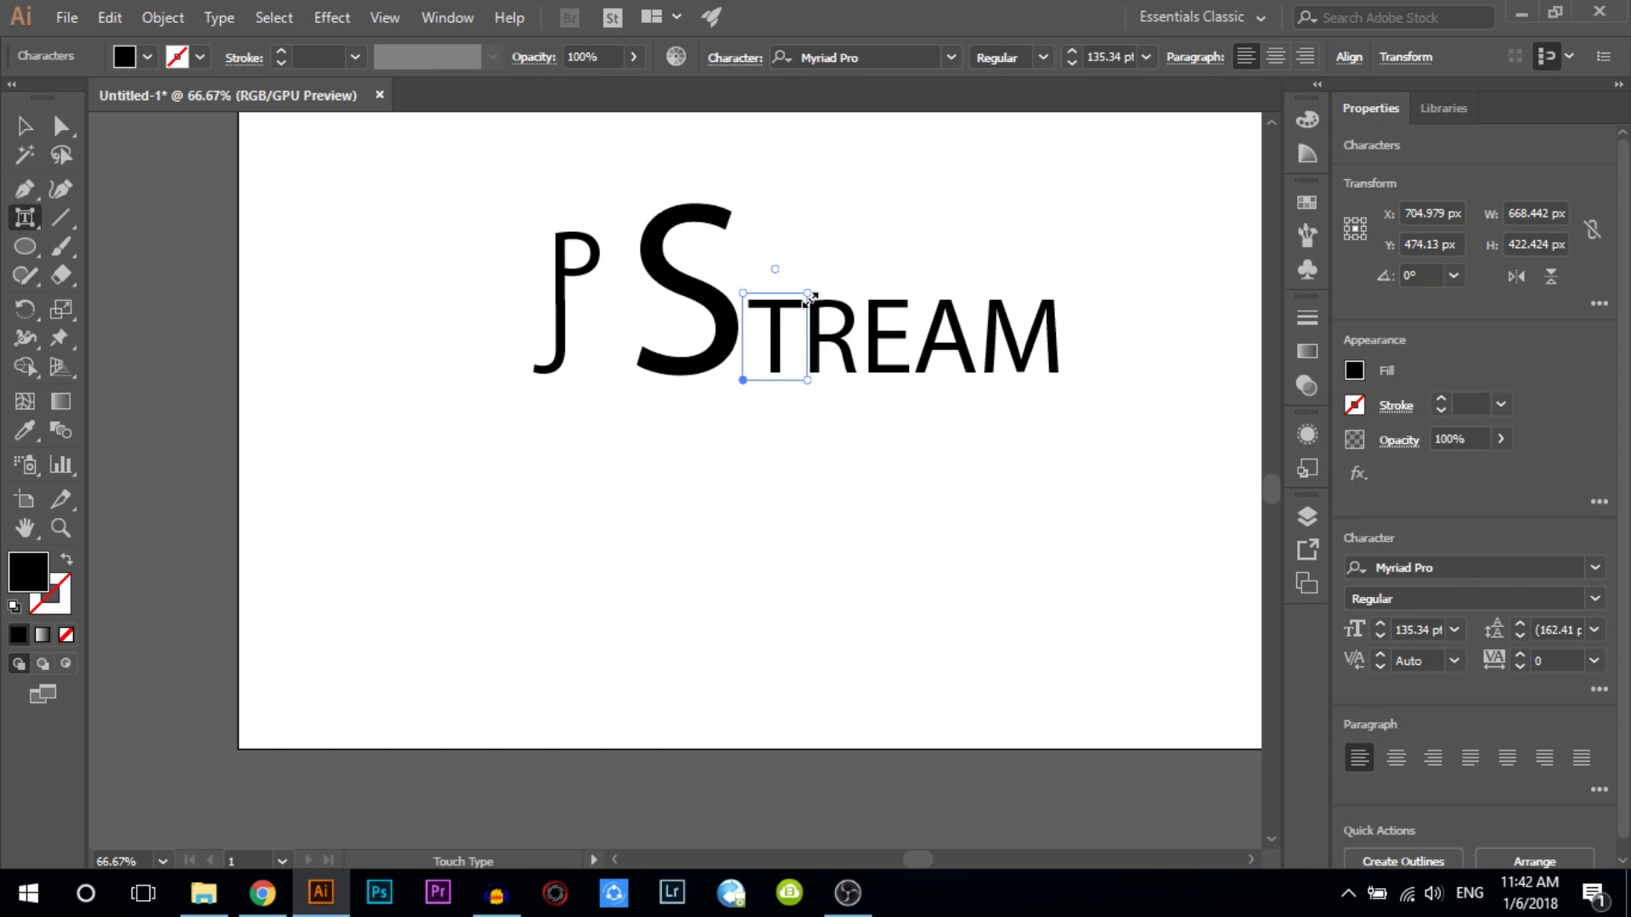
{"action": "left_click", "coordinate": [891, 327]}
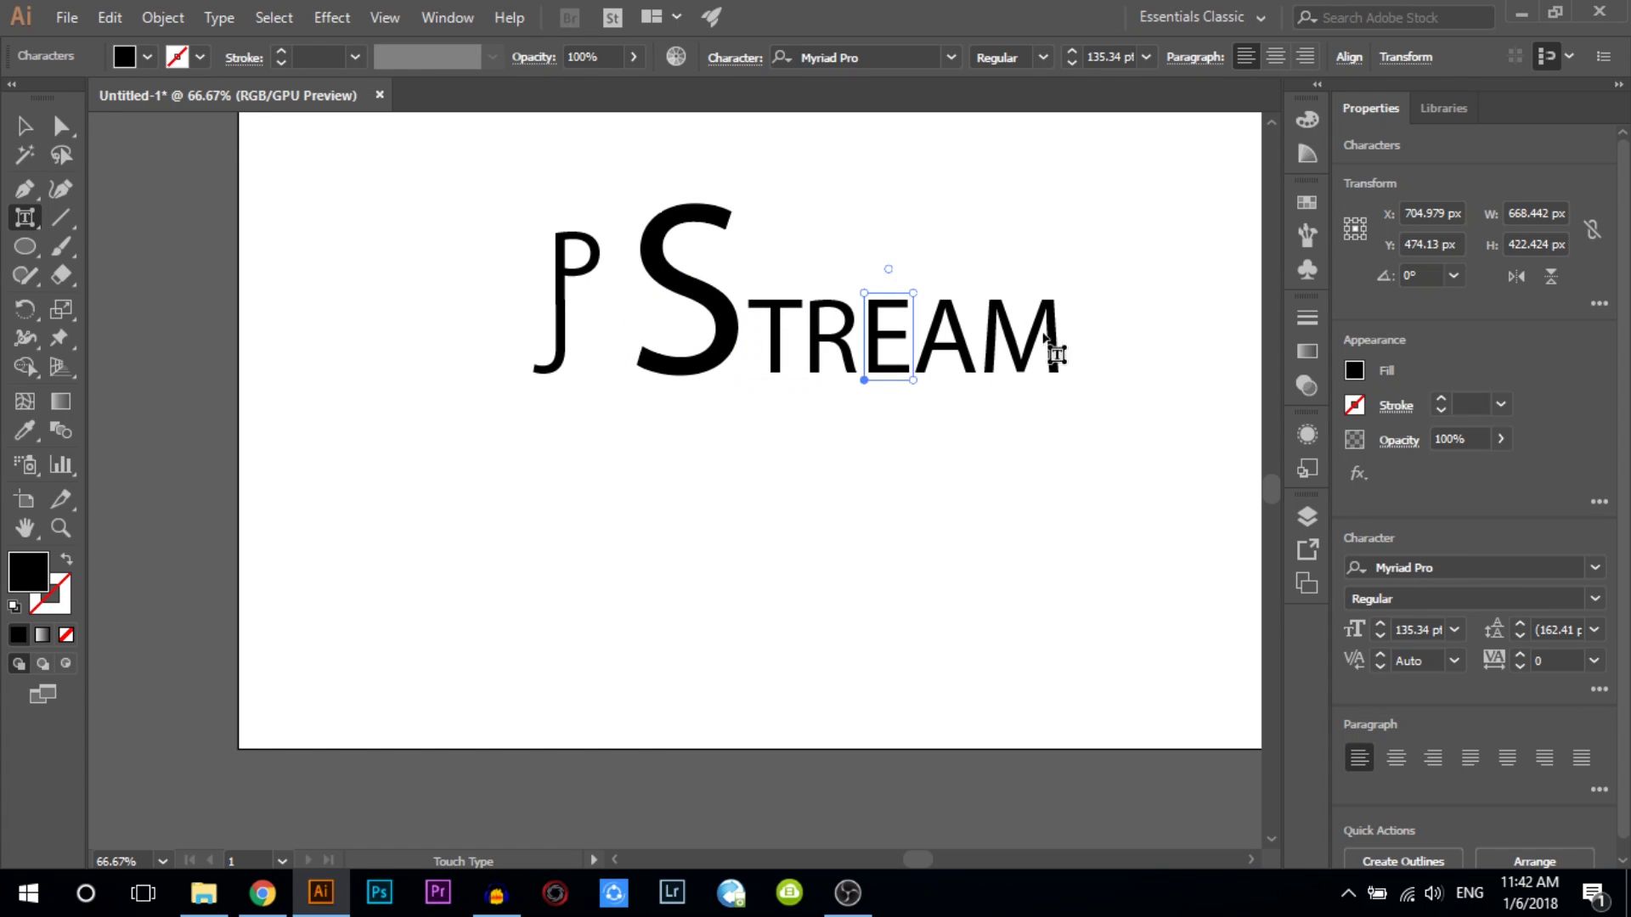
{"action": "left_click", "coordinate": [833, 338]}
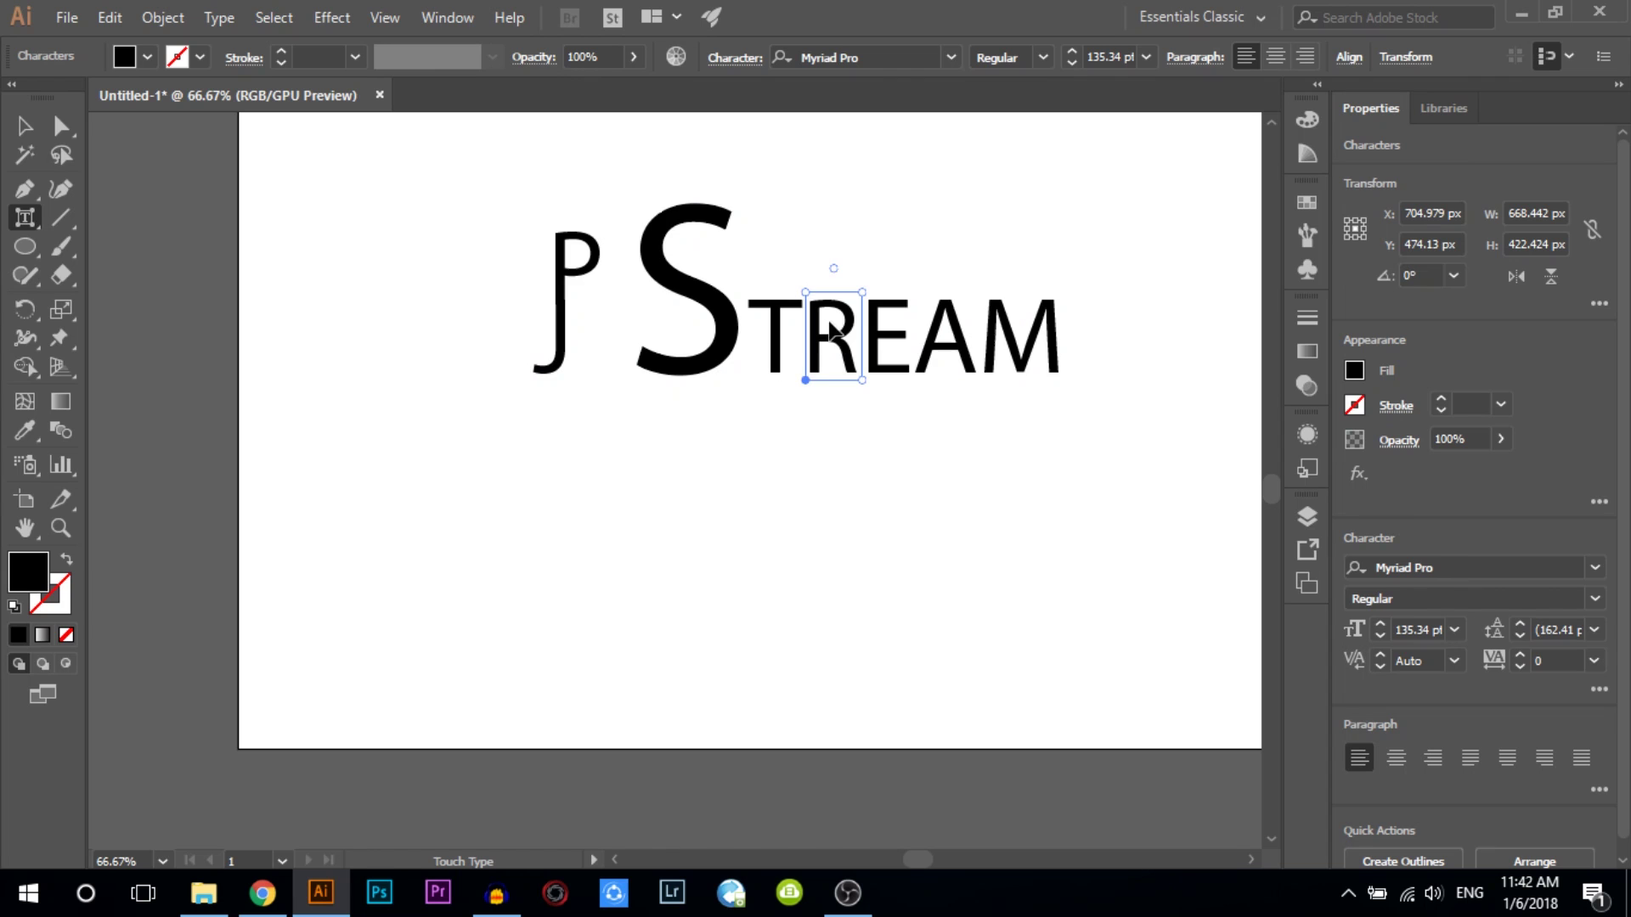
- Nudge the R, E, A and M left to tighten spacing after the big S
{"action": "left_click_drag", "start_coordinate": [825, 307], "coordinate": [817, 309]}
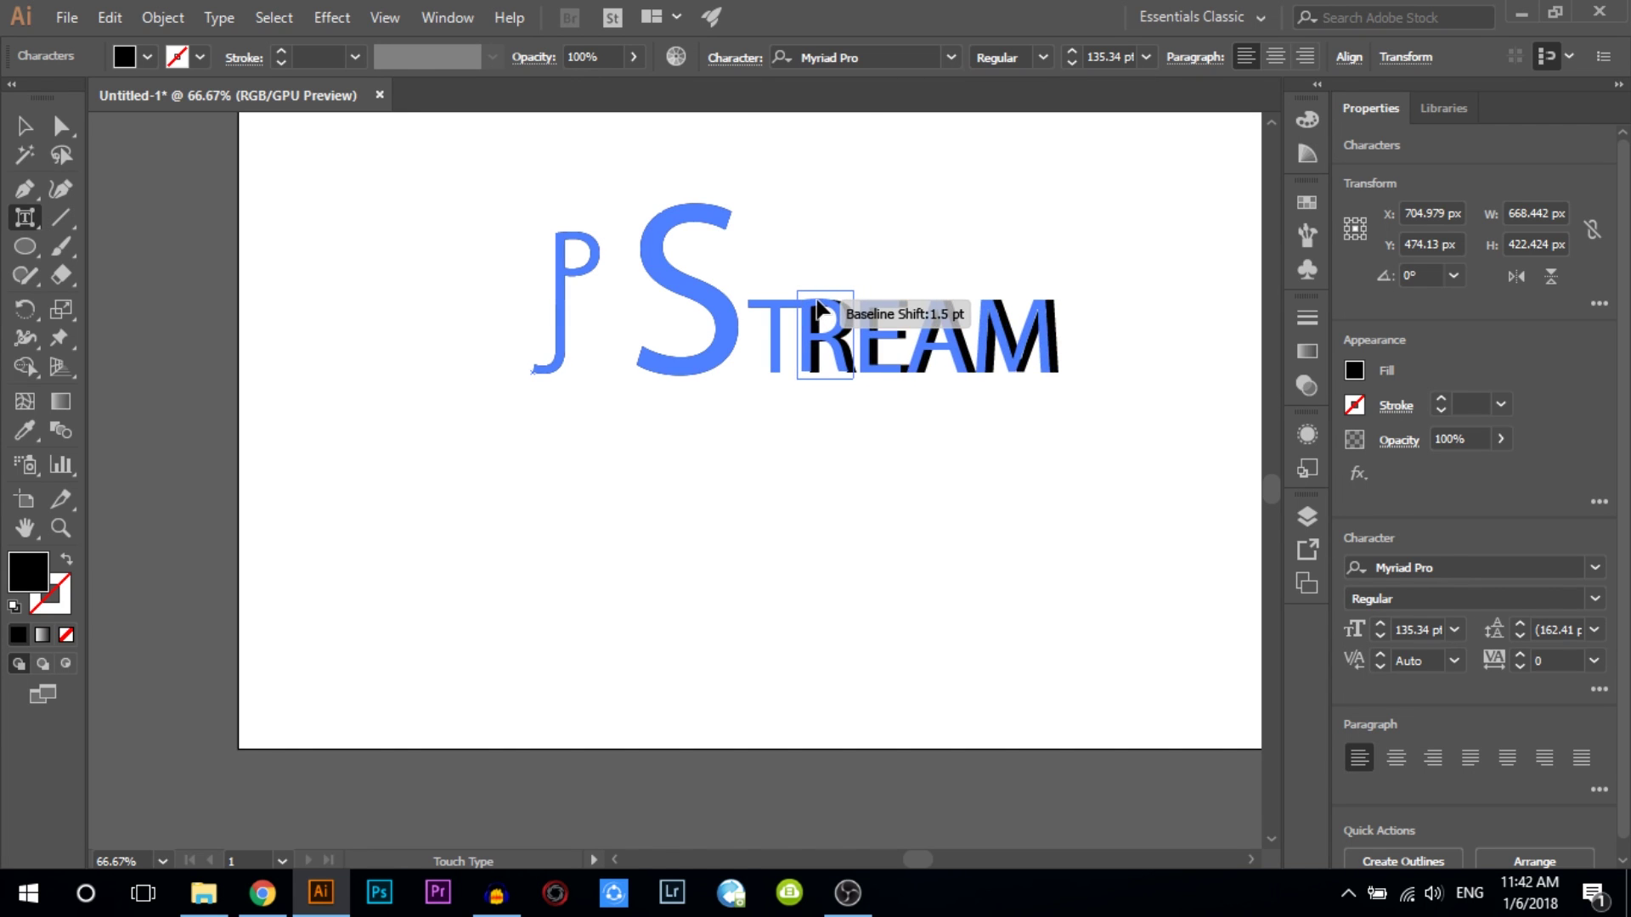
{"action": "left_click", "coordinate": [866, 321]}
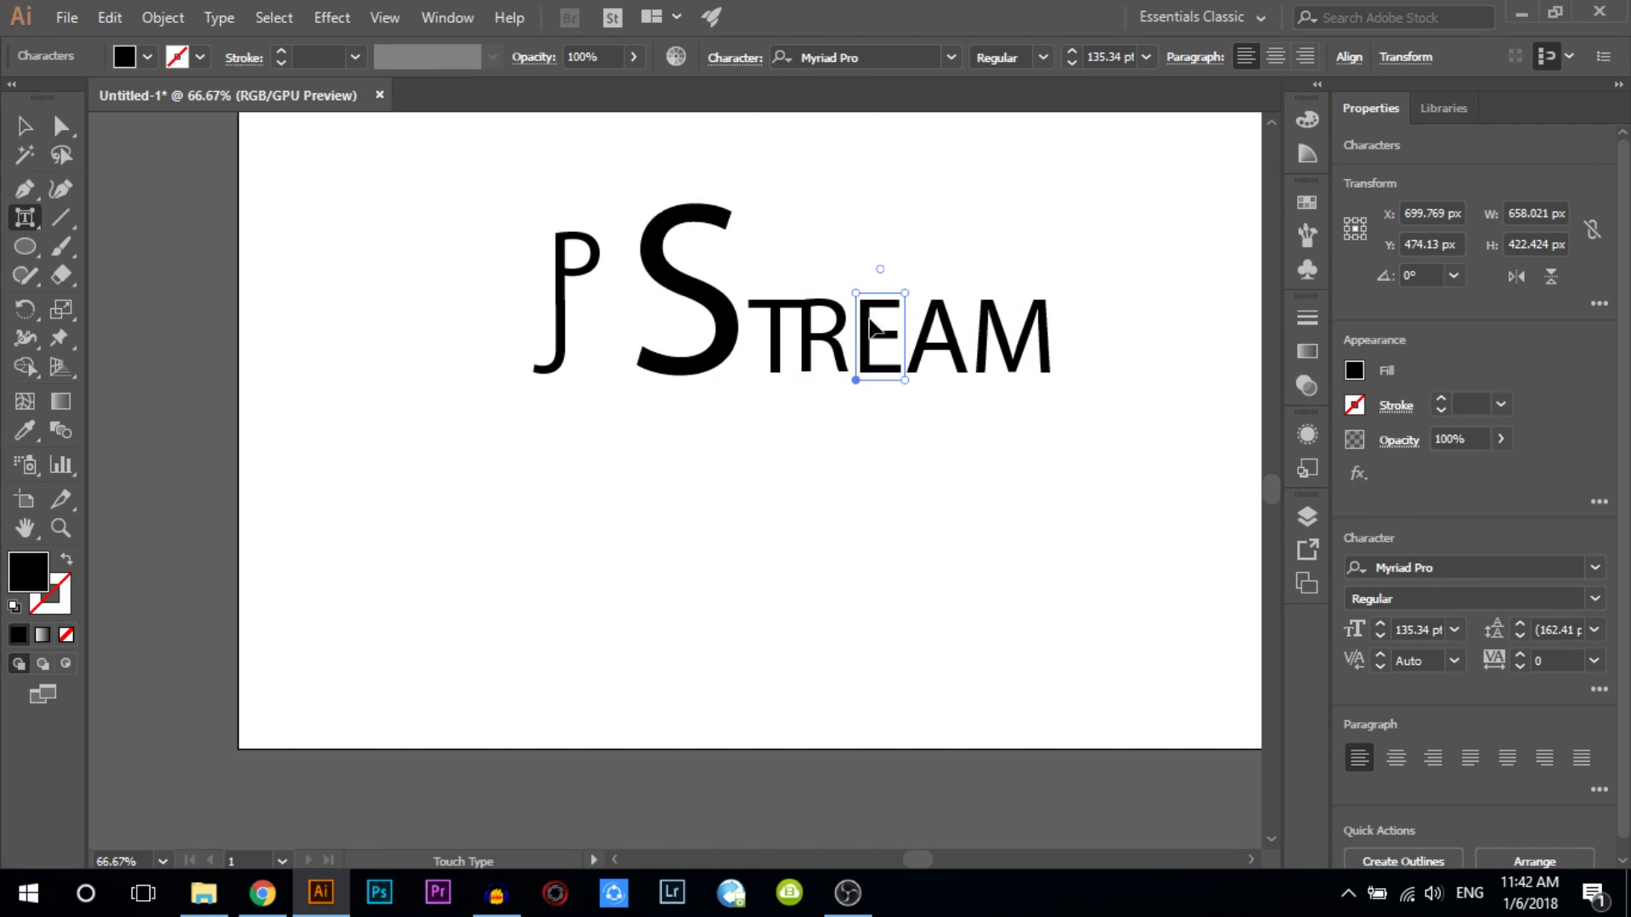
{"action": "left_click_drag", "start_coordinate": [870, 323], "coordinate": [856, 328]}
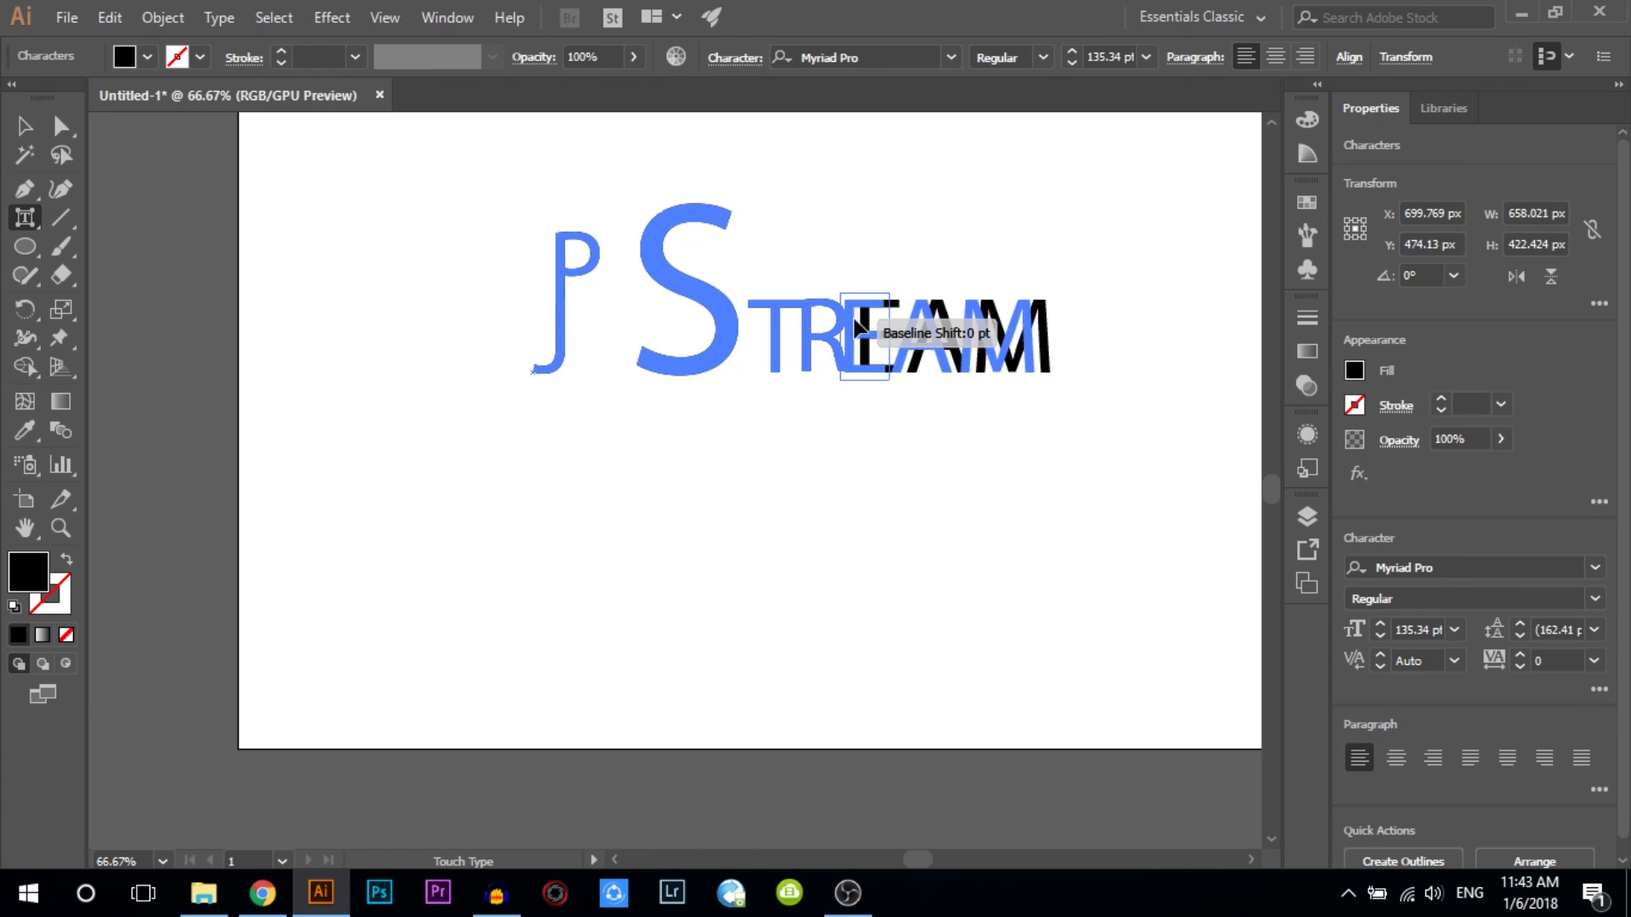
{"action": "mouse_move", "coordinate": [856, 328]}
{"action": "left_mouse_down"}
{"action": "mouse_move", "coordinate": [899, 355]}
{"action": "mouse_move", "coordinate": [945, 344]}
{"action": "left_mouse_up"}
{"action": "left_click", "coordinate": [910, 350]}
{"action": "left_click", "coordinate": [912, 344]}
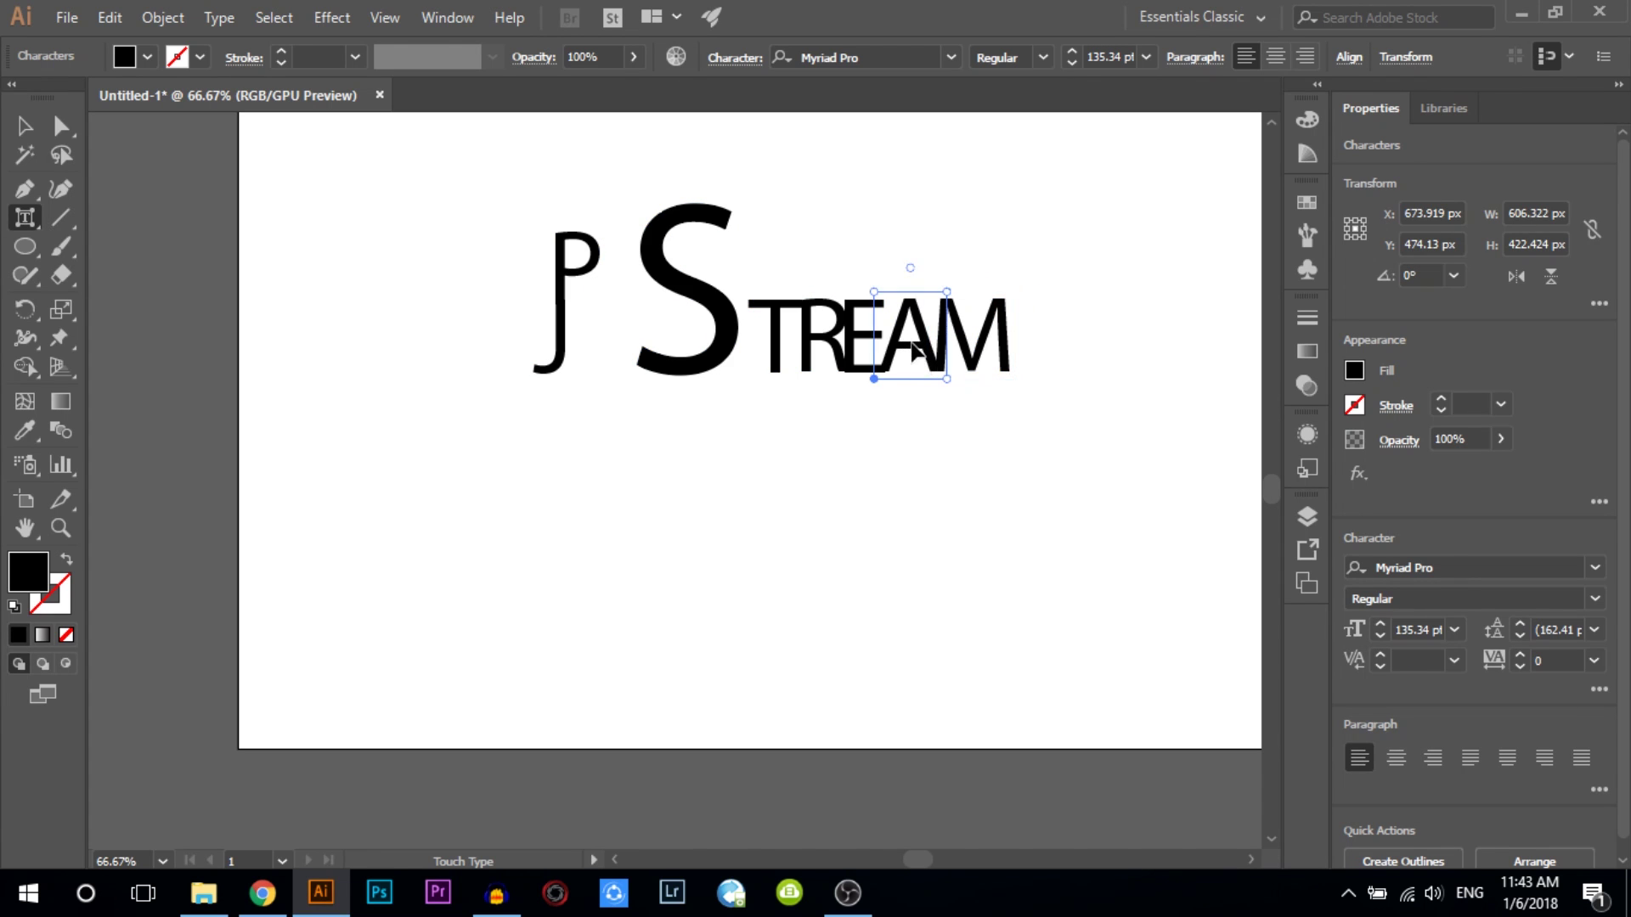
{"action": "left_click_drag", "start_coordinate": [912, 348], "coordinate": [975, 356]}
{"action": "left_click", "coordinate": [983, 354]}
{"action": "left_click", "coordinate": [1028, 419]}
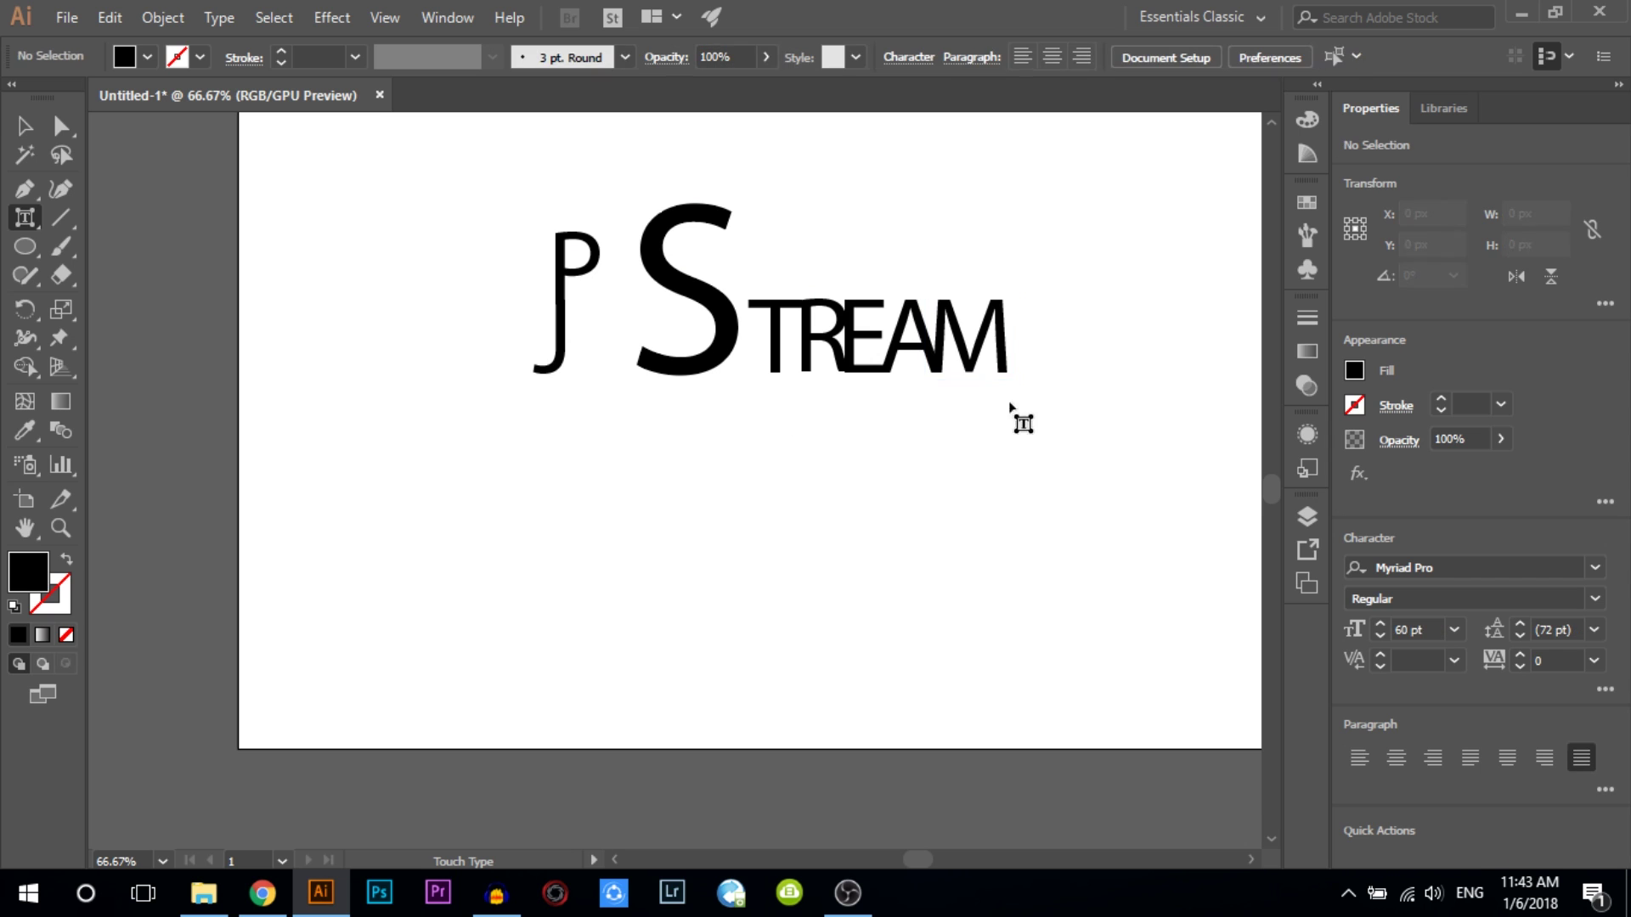
{"action": "scroll", "coordinate": [883, 411], "scroll_direction": "down", "scroll_amount": 2}
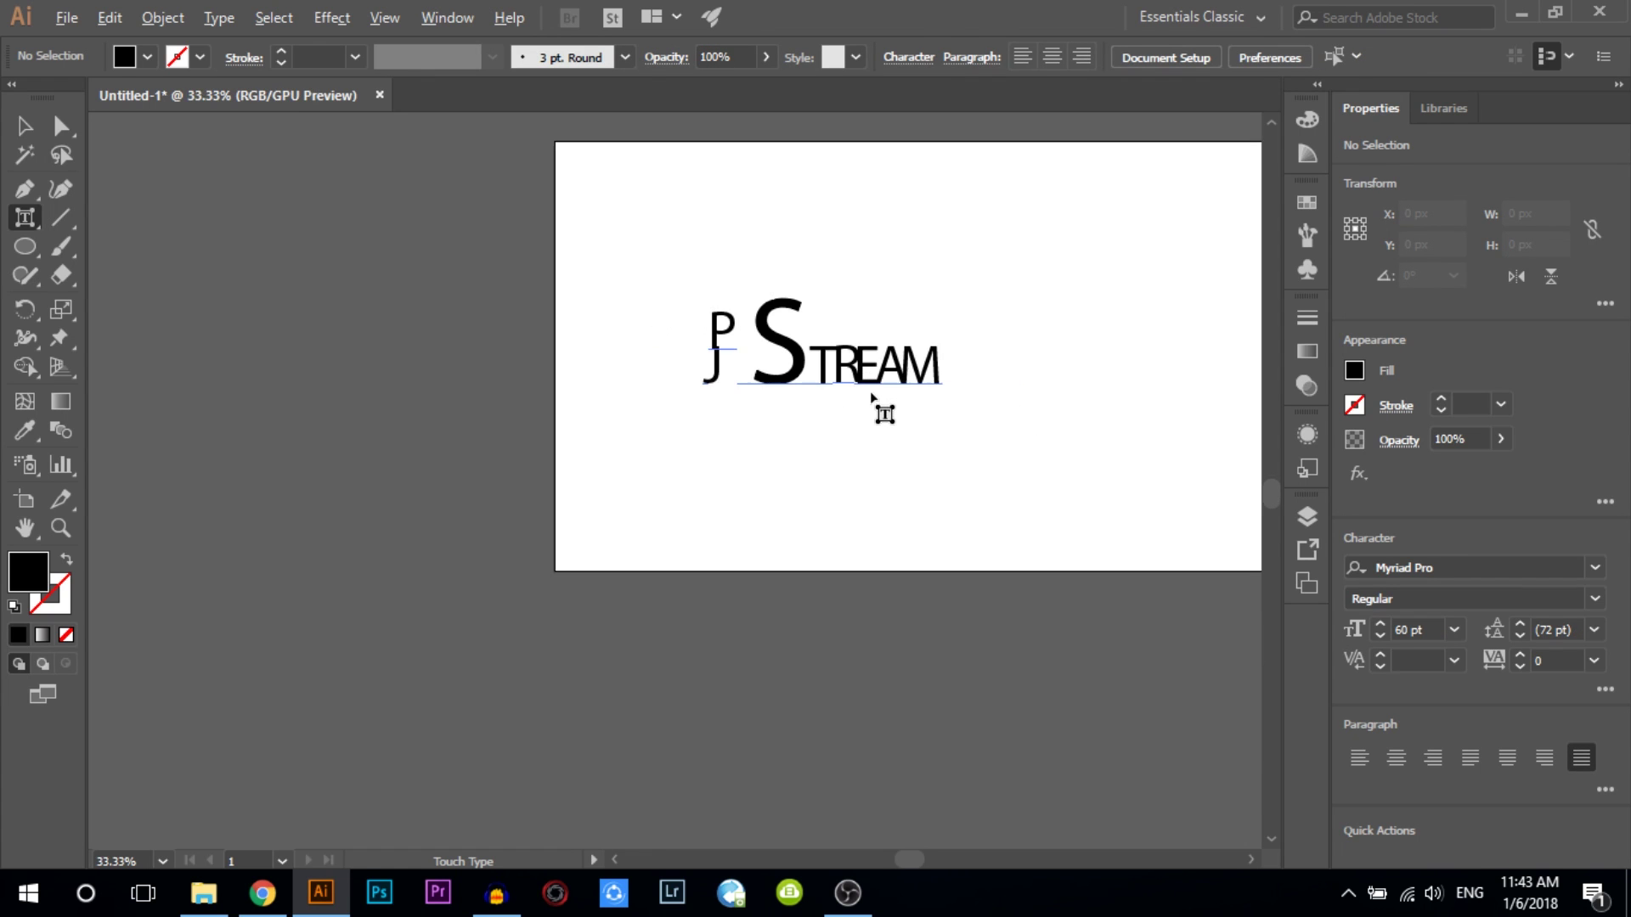
- Add a plain horizontal 'JP STREAM' text line below the styled logo
{"action": "left_click", "coordinate": [24, 125]}
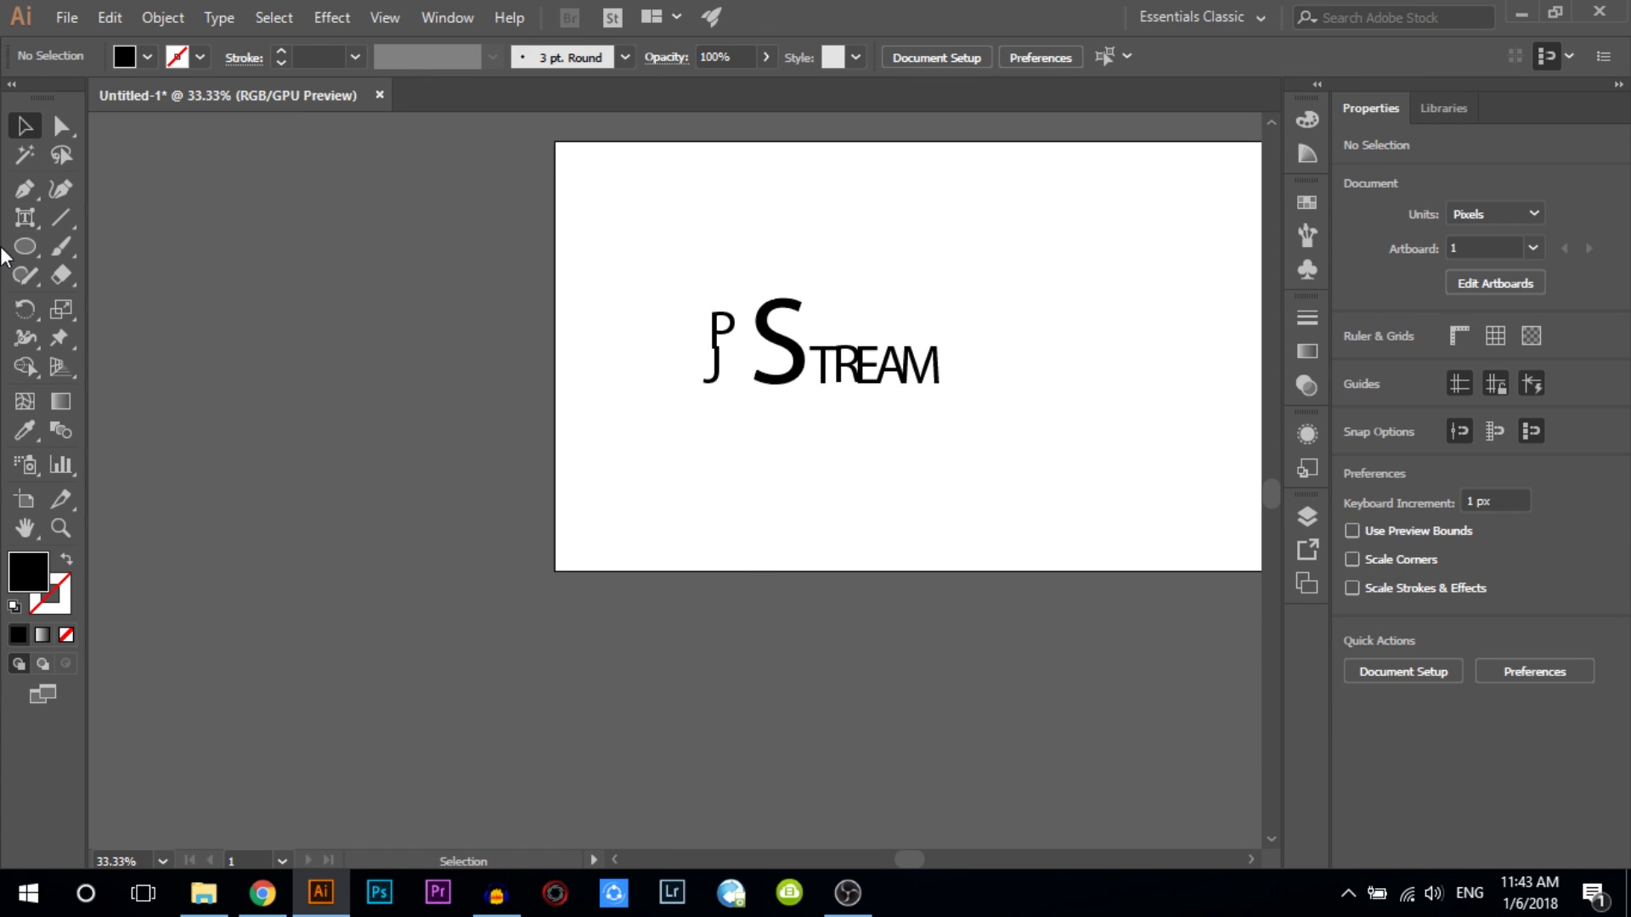
{"action": "left_click", "coordinate": [29, 227]}
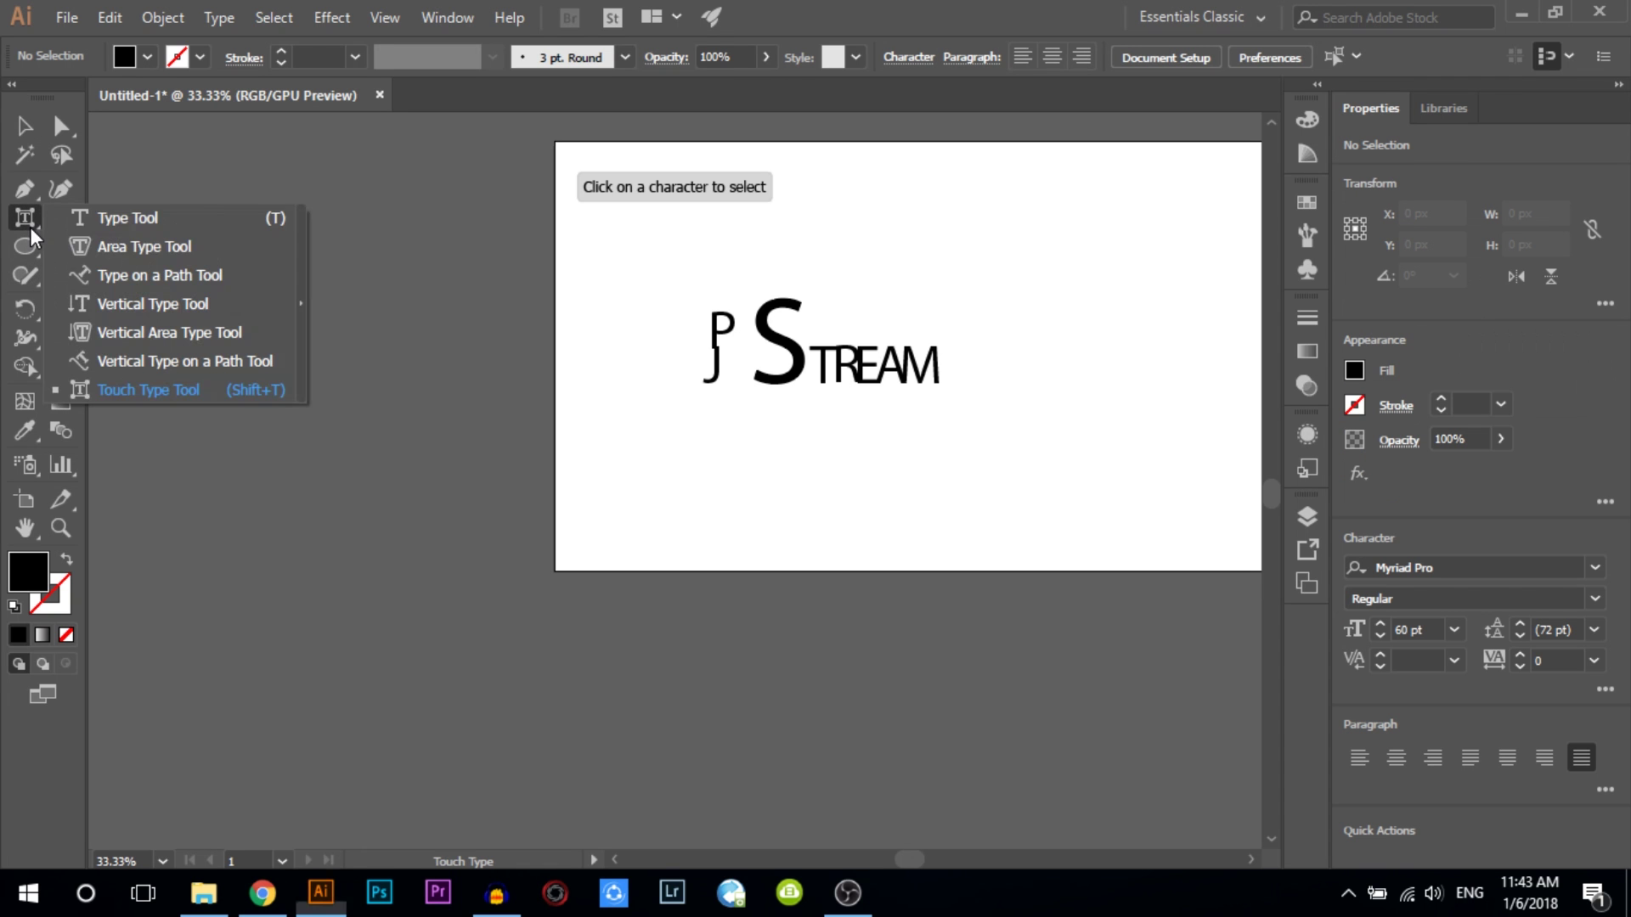
{"action": "left_click", "coordinate": [124, 219]}
{"action": "left_click", "coordinate": [722, 472]}
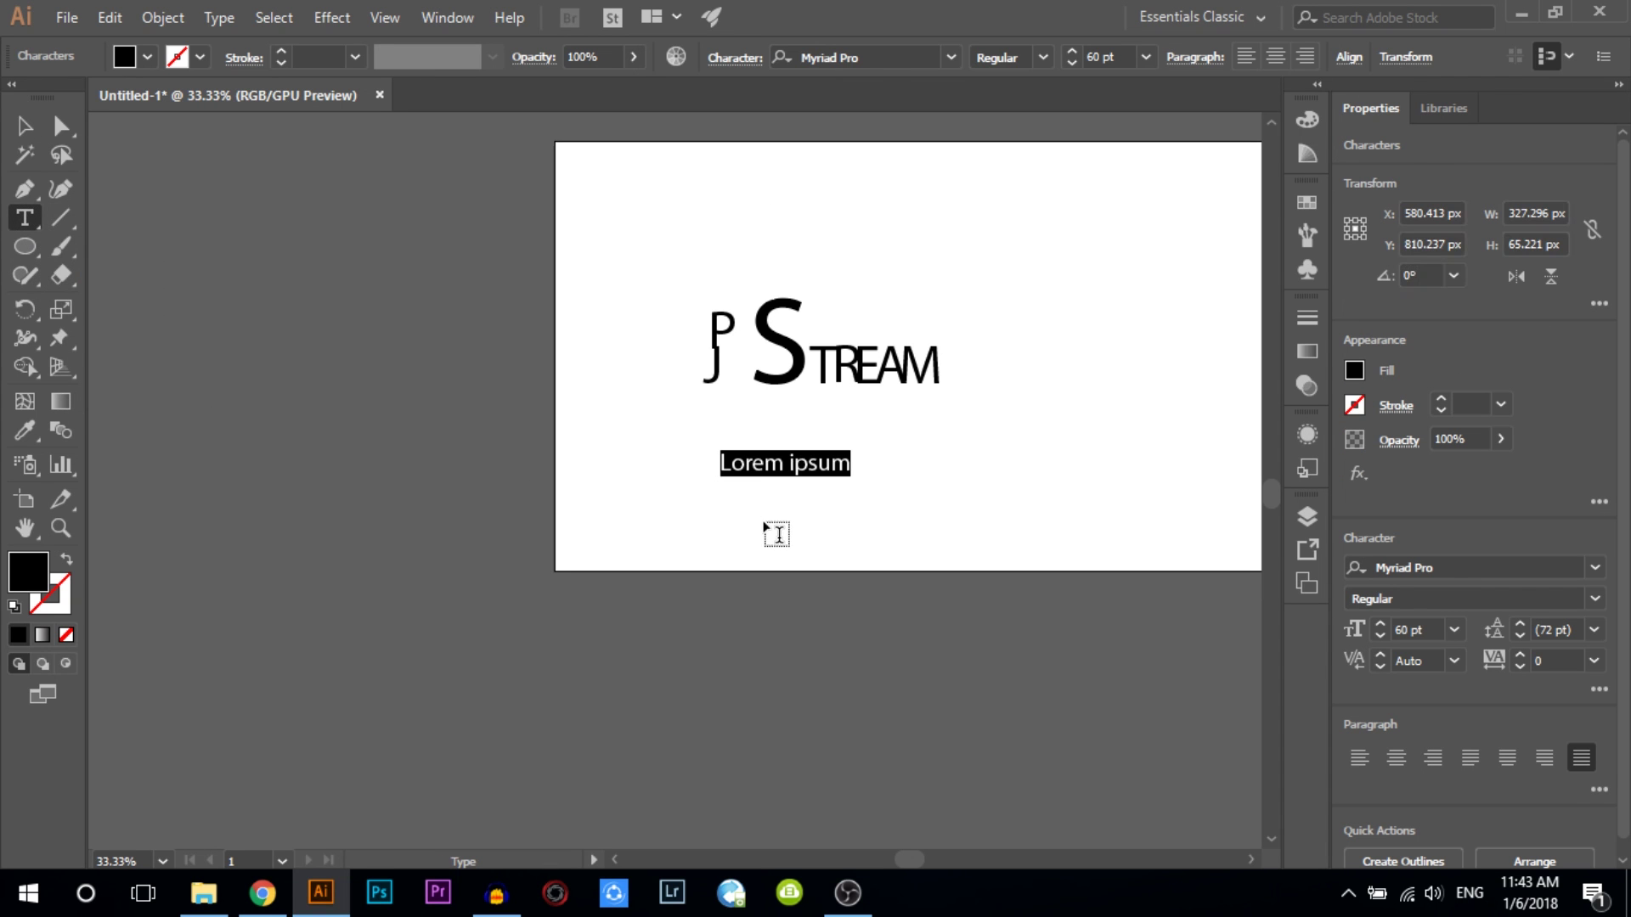
{"action": "key", "text": "super"}
{"action": "key", "text": "super"}
{"action": "type", "text": "JP STREAM"}
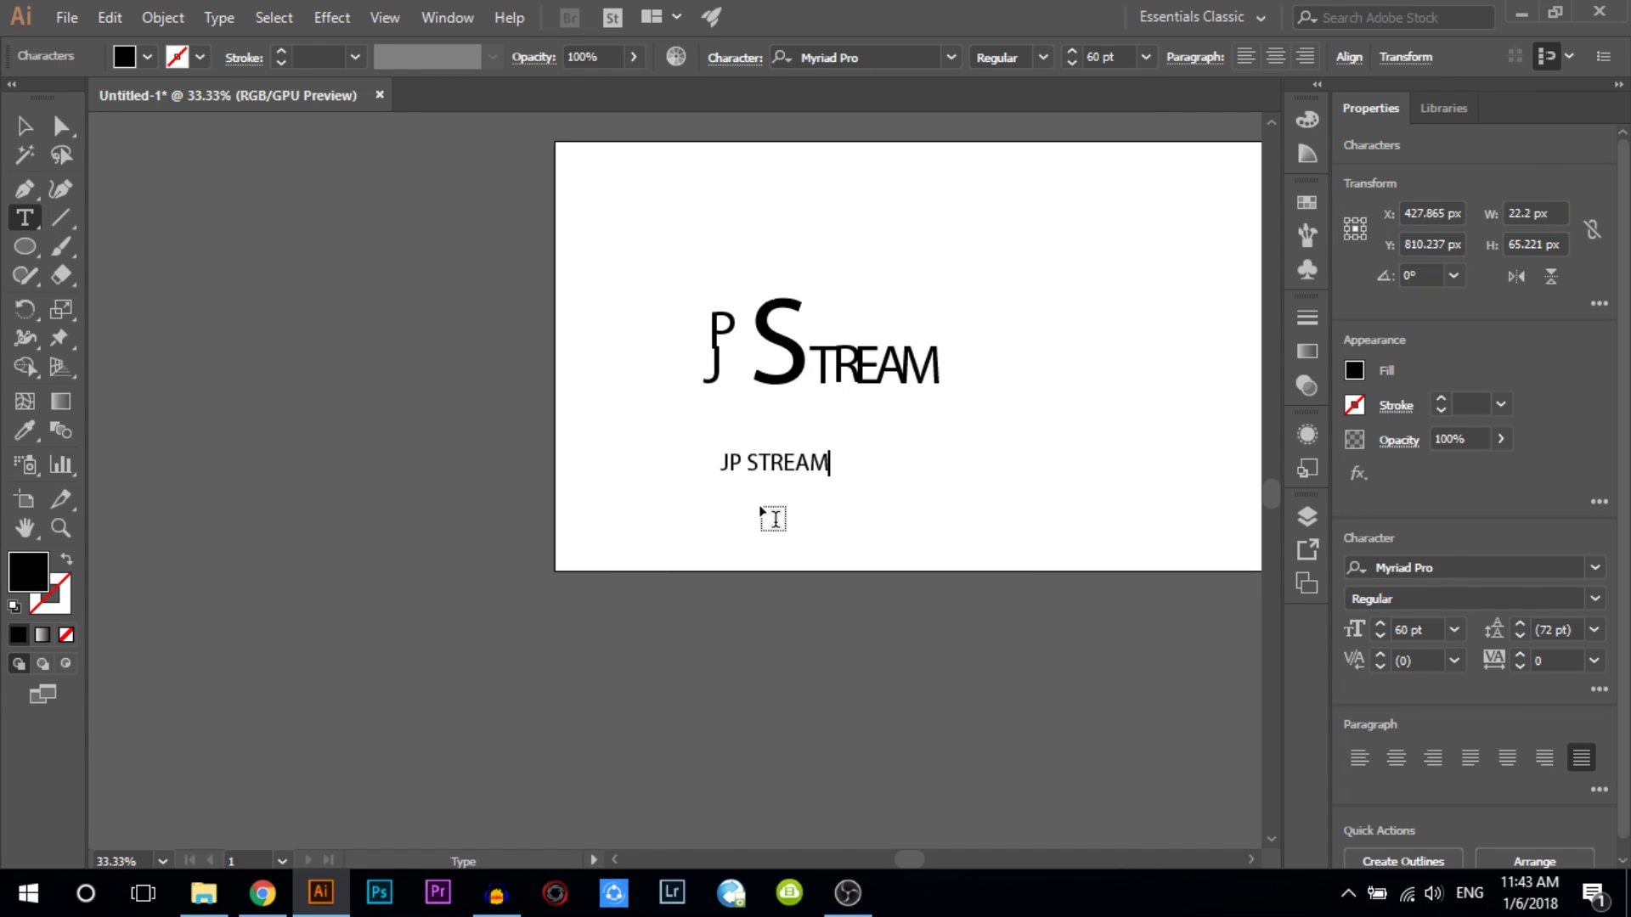
{"action": "left_click", "coordinate": [25, 125]}
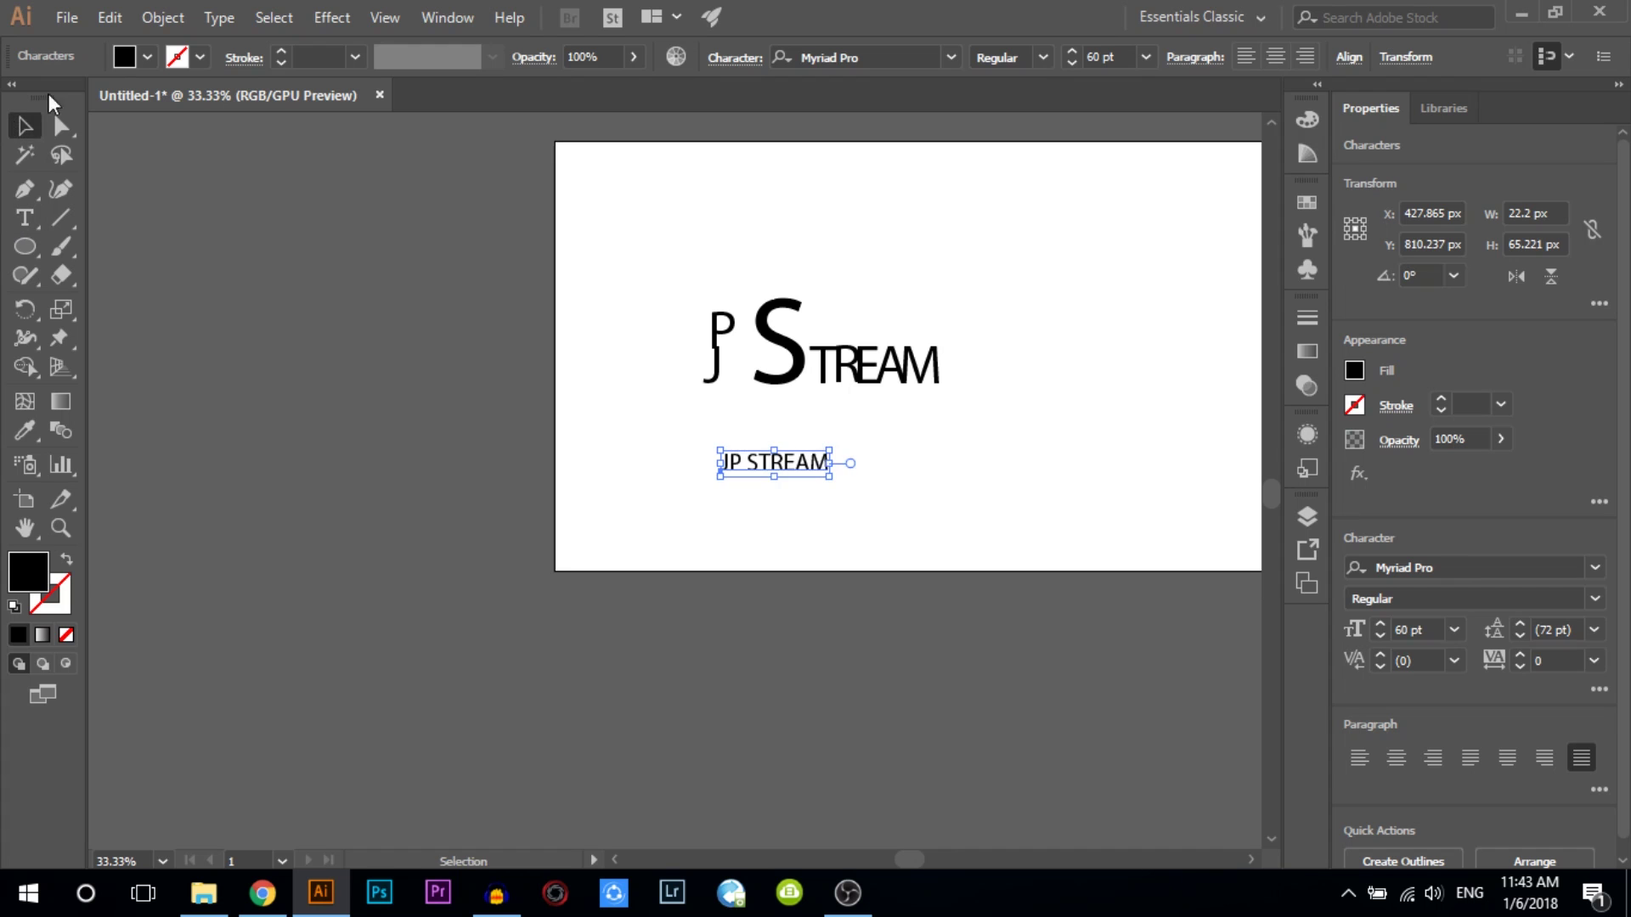
{"action": "left_click", "coordinate": [162, 17]}
- Expand the lower JP STREAM text into outlines and ungroup the letters
{"action": "left_click", "coordinate": [246, 244]}
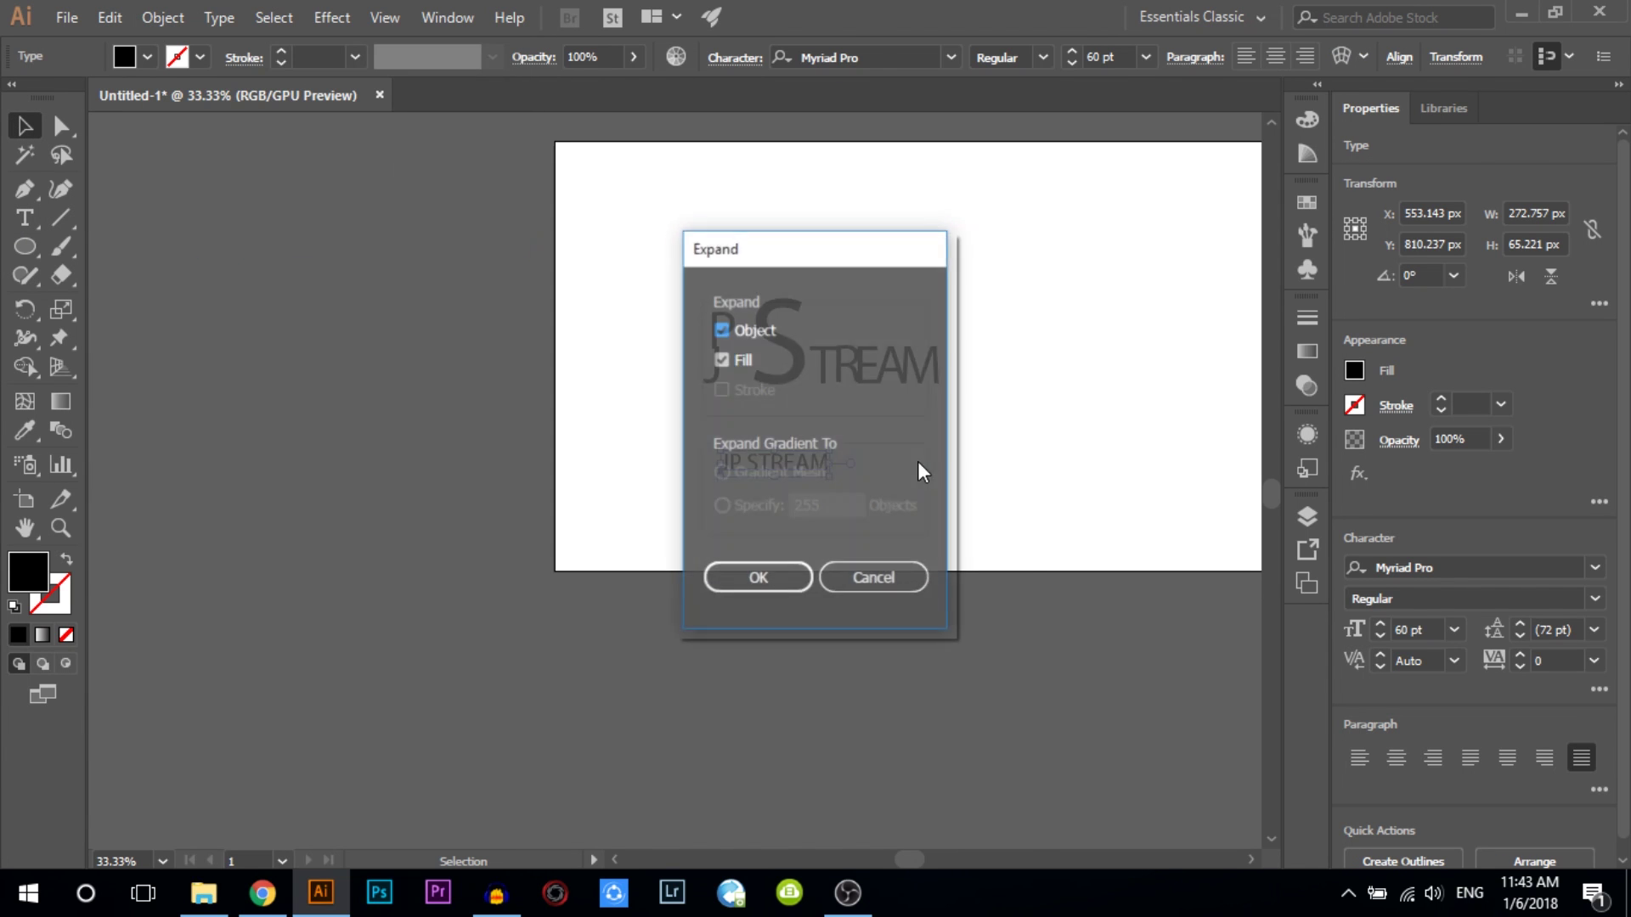
{"action": "key", "text": "Return"}
{"action": "right_click", "coordinate": [790, 466]}
{"action": "left_click", "coordinate": [868, 670]}
{"action": "scroll", "coordinate": [802, 487], "scroll_direction": "up", "scroll_amount": 3}
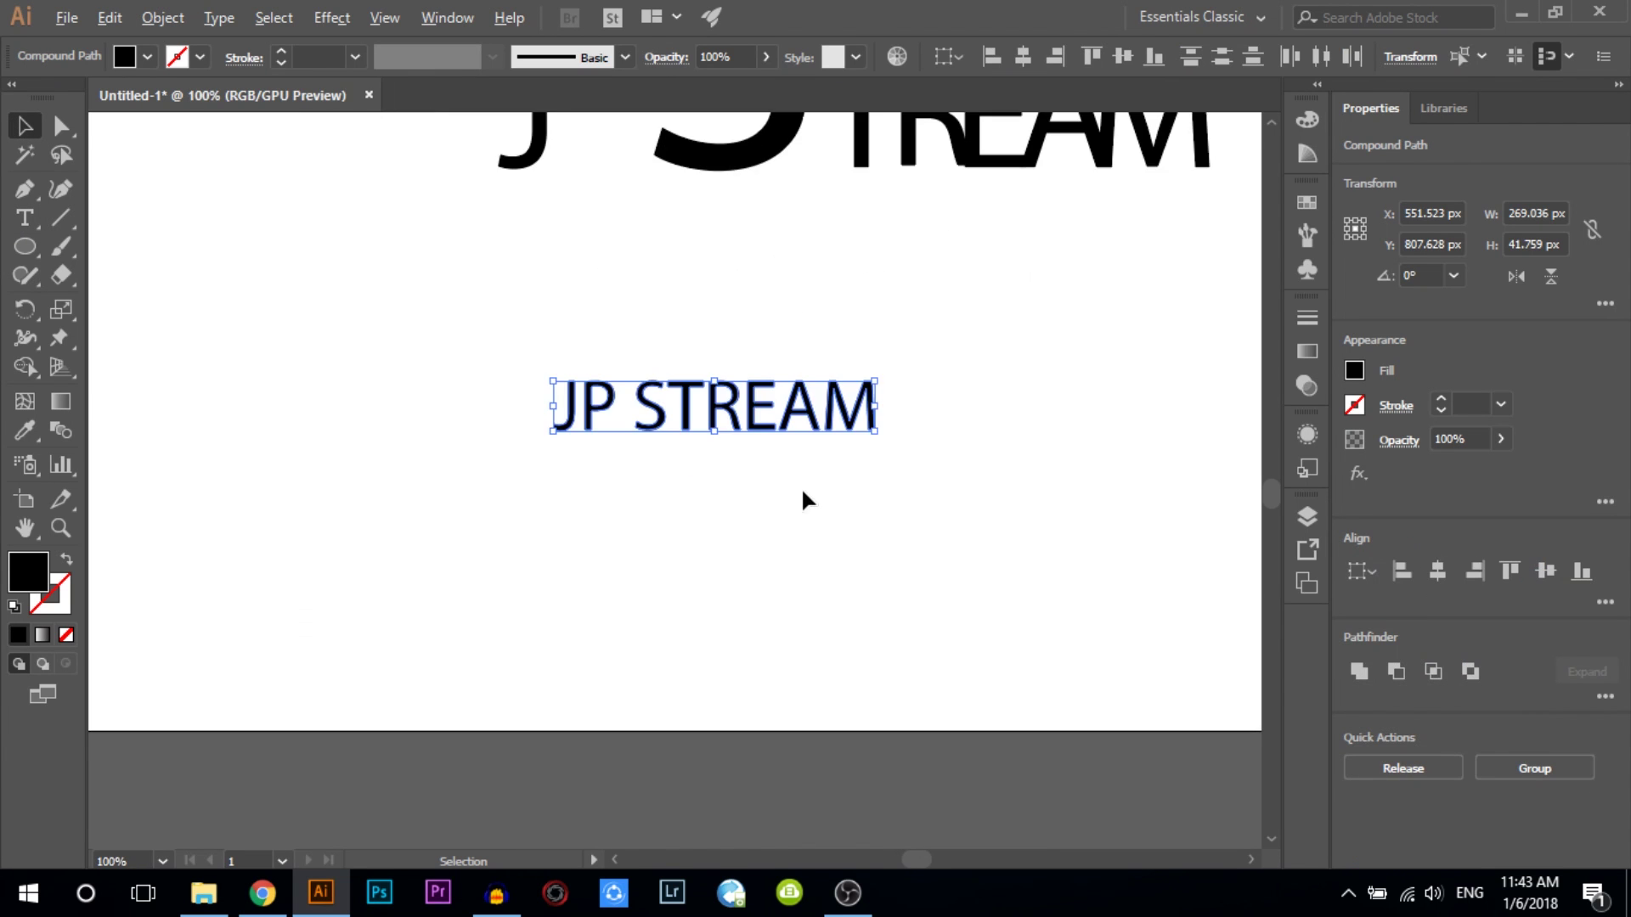
{"action": "scroll", "coordinate": [802, 487], "scroll_direction": "down", "scroll_amount": 2}
{"action": "left_click", "coordinate": [705, 493]}
- Move the outlined P up above the J and scale the S to about double height
{"action": "left_click", "coordinate": [705, 457]}
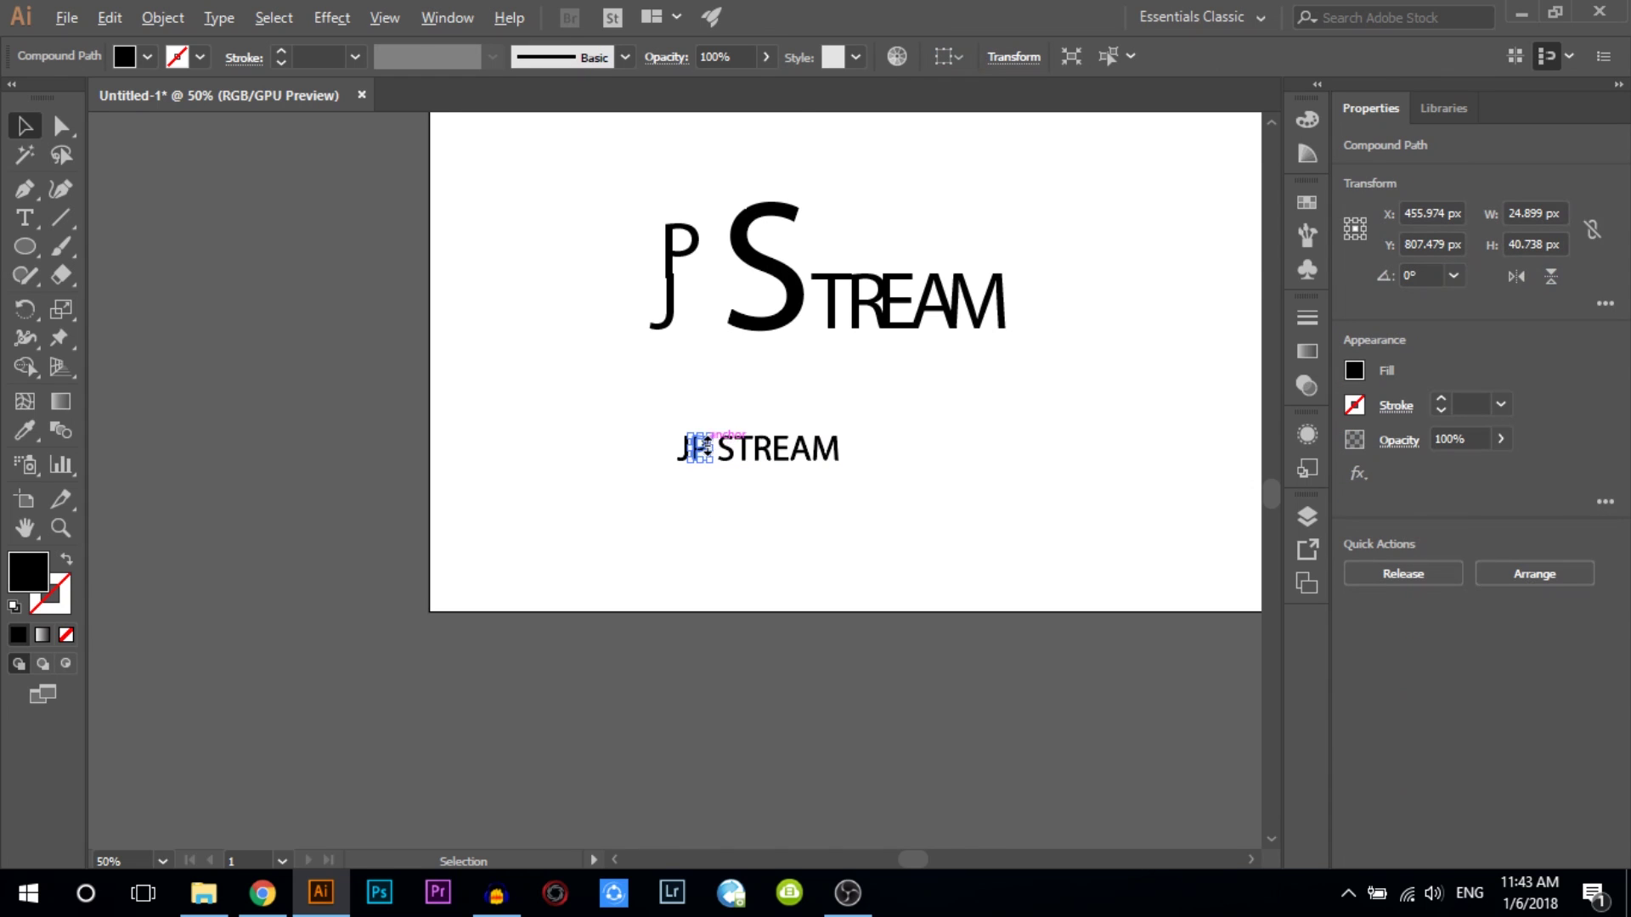
{"action": "scroll", "coordinate": [705, 457], "scroll_direction": "up", "scroll_amount": 2}
{"action": "scroll", "coordinate": [712, 416], "scroll_direction": "up", "scroll_amount": 3}
{"action": "left_click_drag", "start_coordinate": [629, 428], "coordinate": [589, 329]}
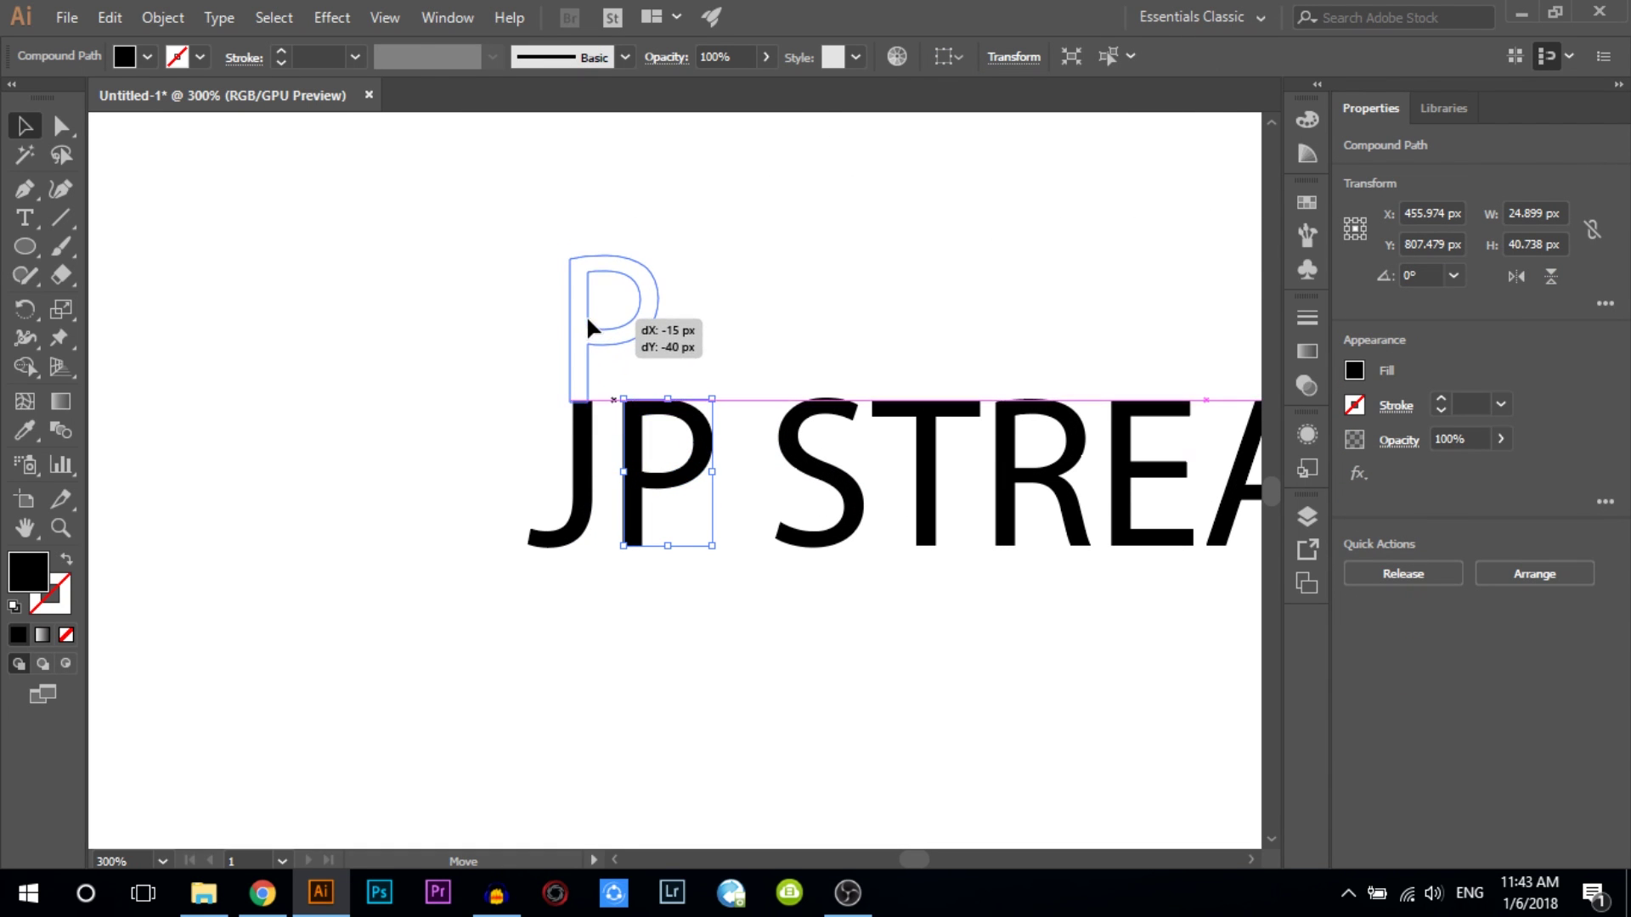
{"action": "left_click_drag", "start_coordinate": [588, 329], "coordinate": [591, 325]}
{"action": "left_click", "coordinate": [805, 474]}
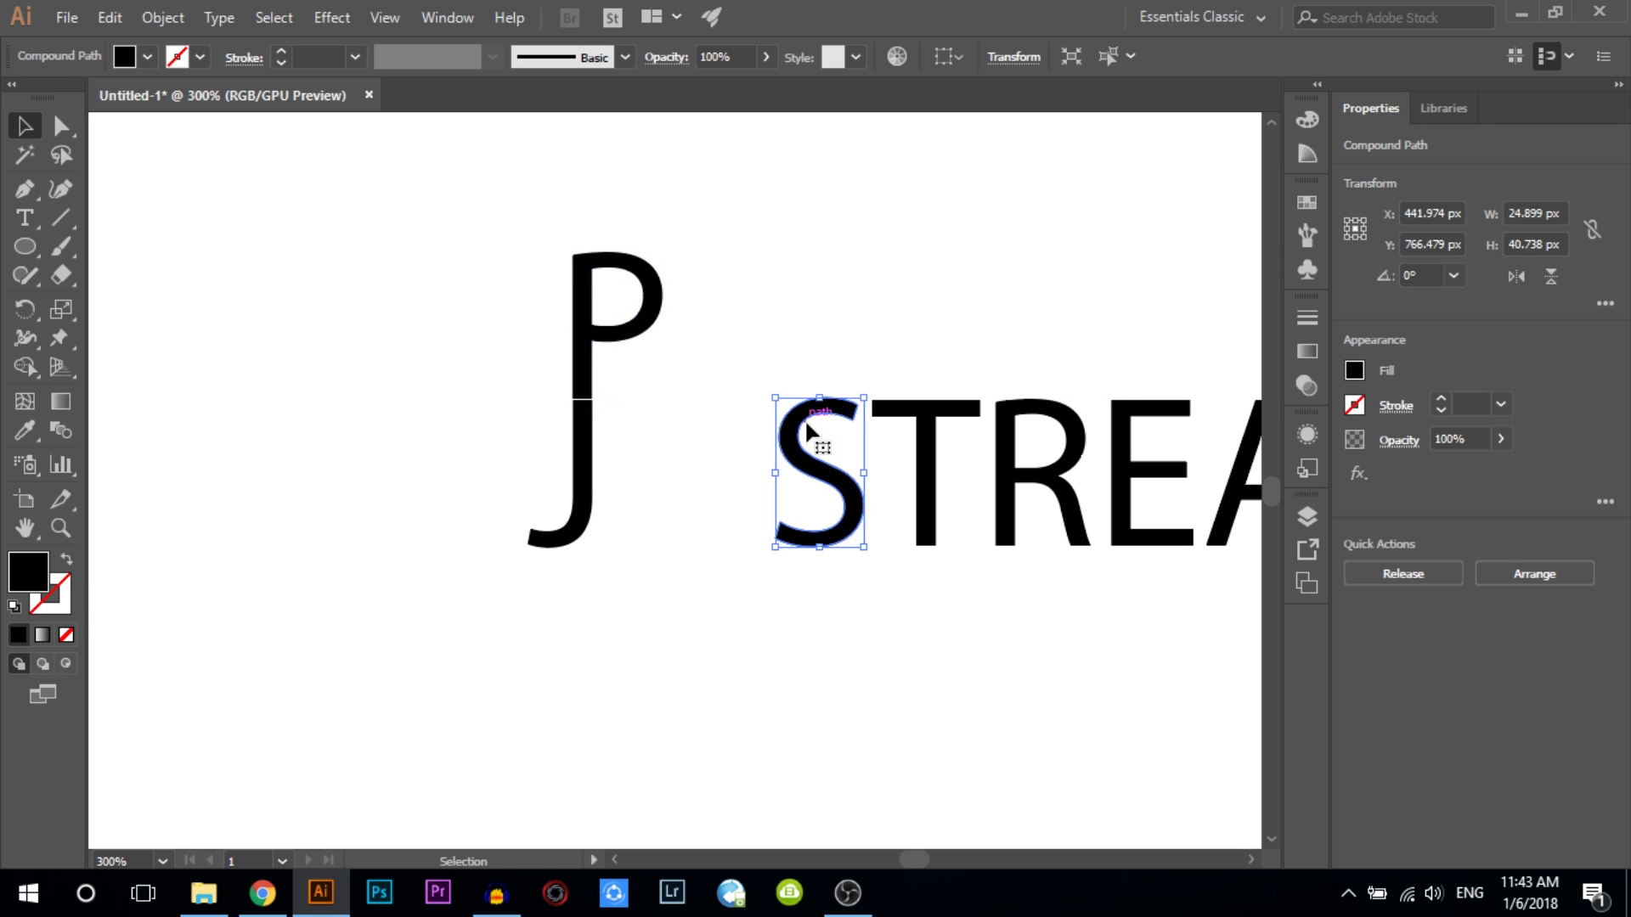
{"action": "left_click_drag", "start_coordinate": [775, 397], "coordinate": [697, 237]}
{"action": "left_click", "coordinate": [775, 597]}
{"action": "scroll", "coordinate": [771, 594], "scroll_direction": "down", "scroll_amount": 5}
{"action": "scroll", "coordinate": [779, 592], "scroll_direction": "up", "scroll_amount": 1}
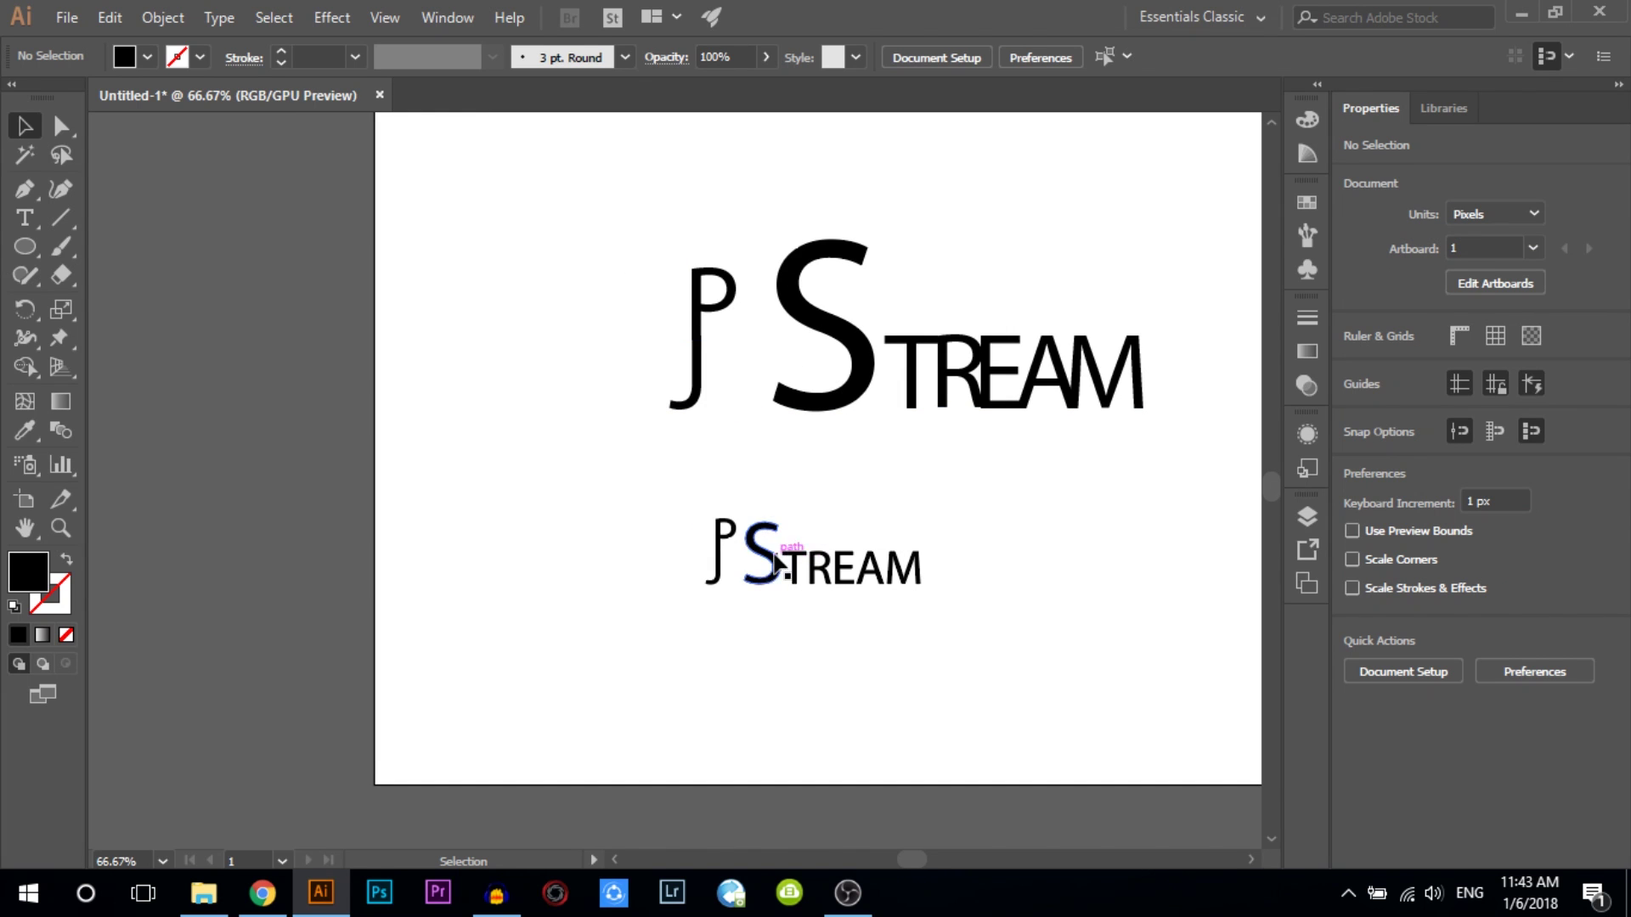
- Replace the big S in the upper live-type logo with a large R
{"action": "double_click", "coordinate": [764, 565]}
{"action": "left_click", "coordinate": [815, 493]}
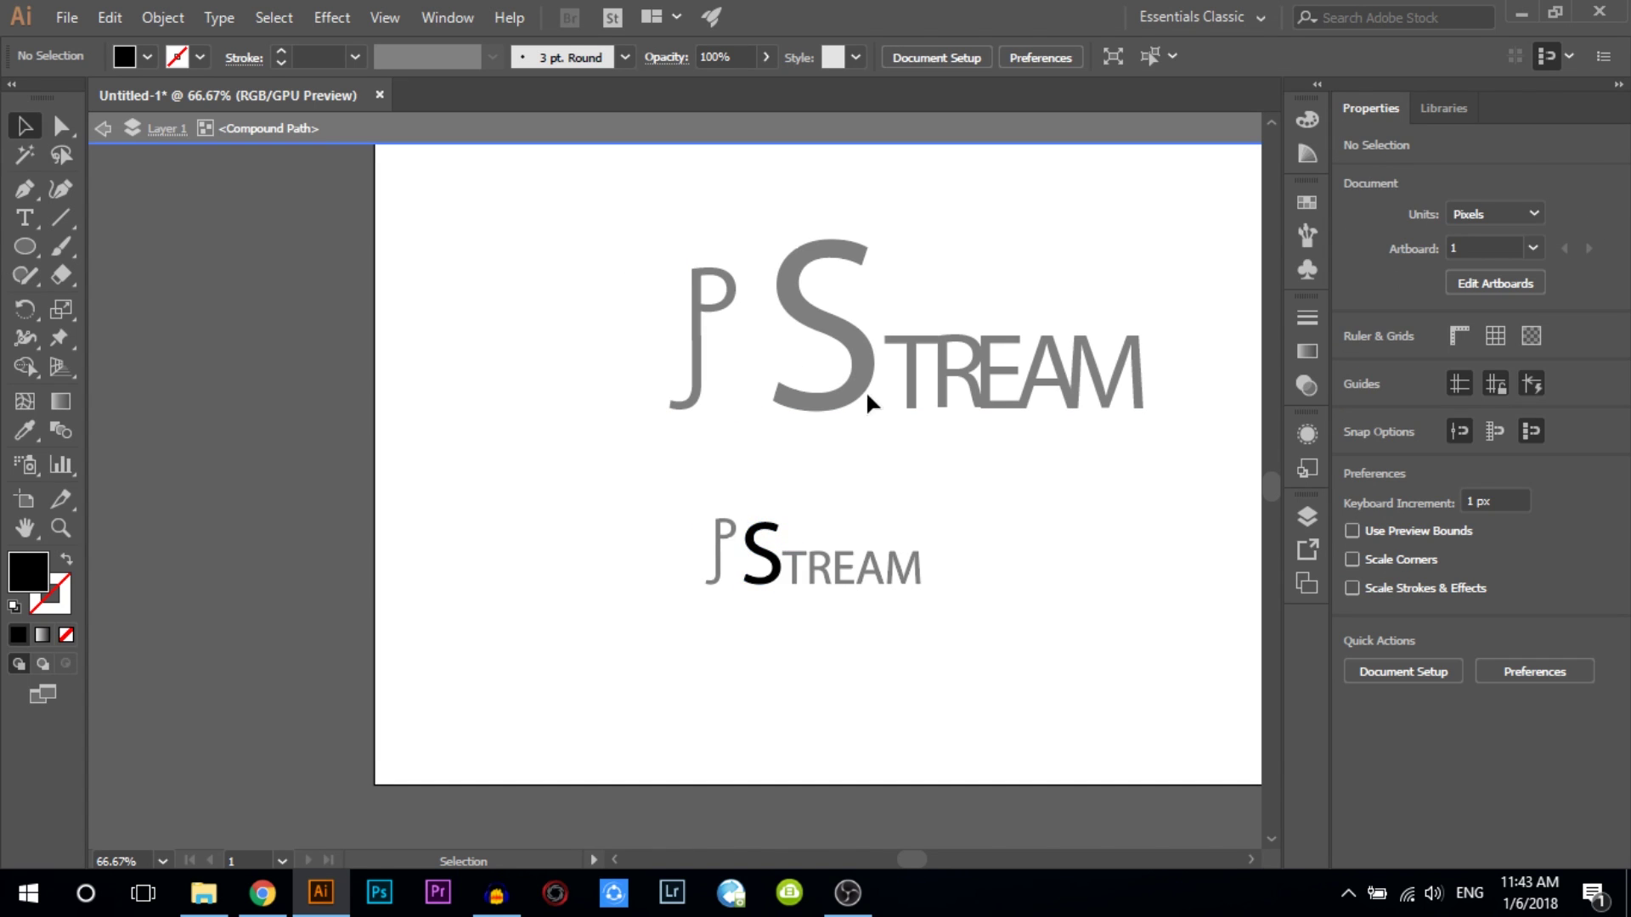
{"action": "double_click", "coordinate": [864, 444]}
{"action": "left_click", "coordinate": [825, 344]}
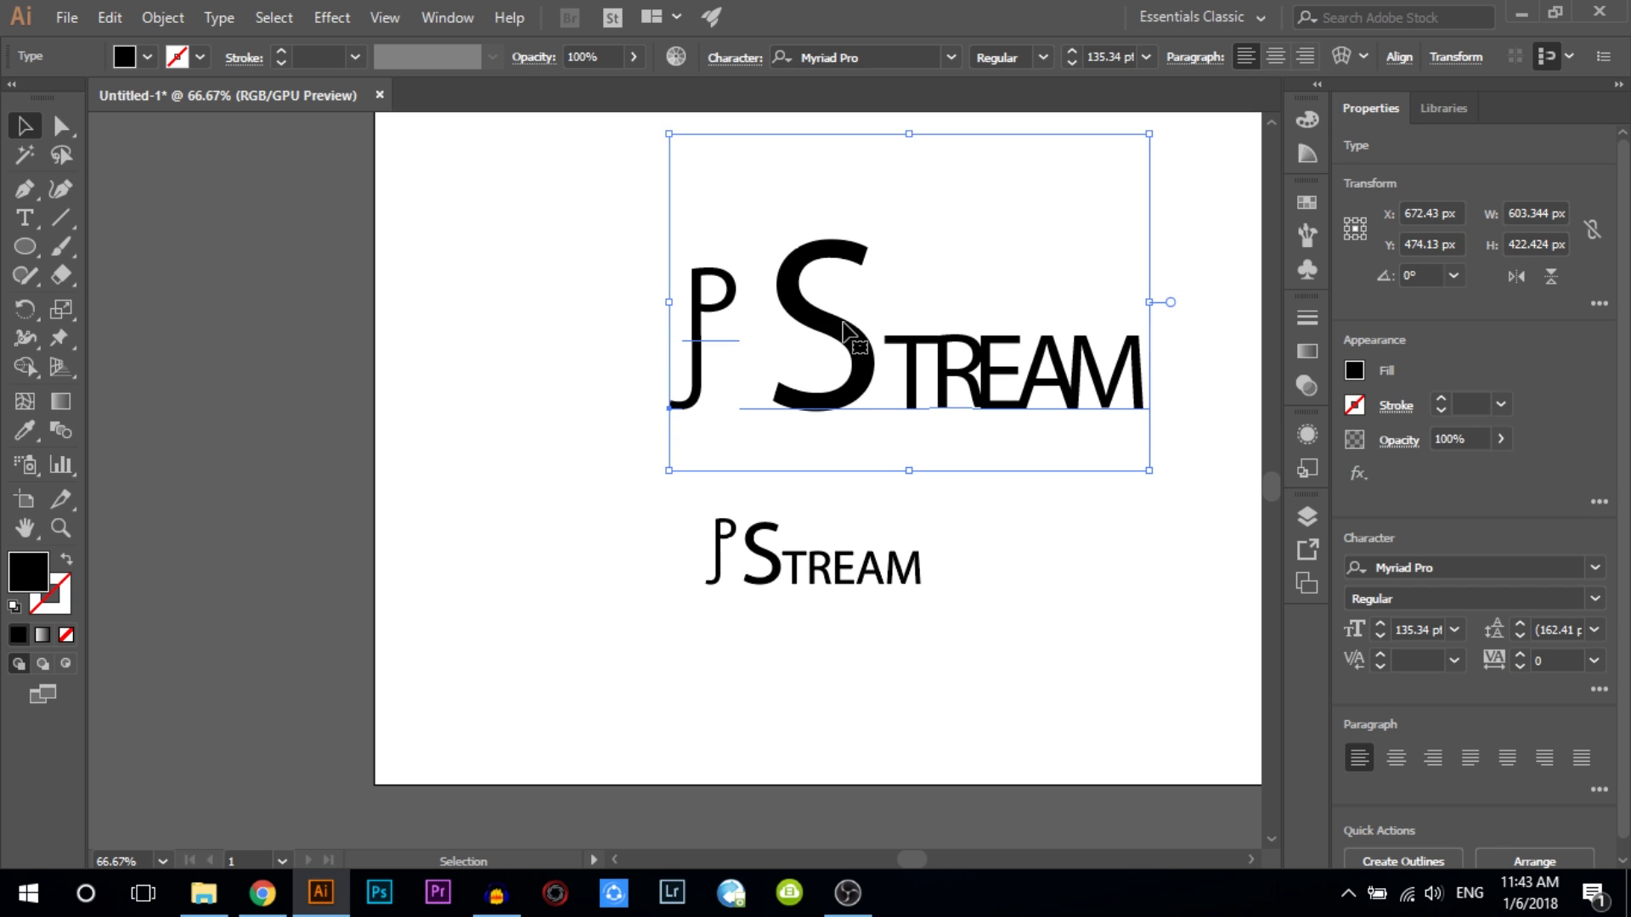
{"action": "double_click", "coordinate": [854, 307]}
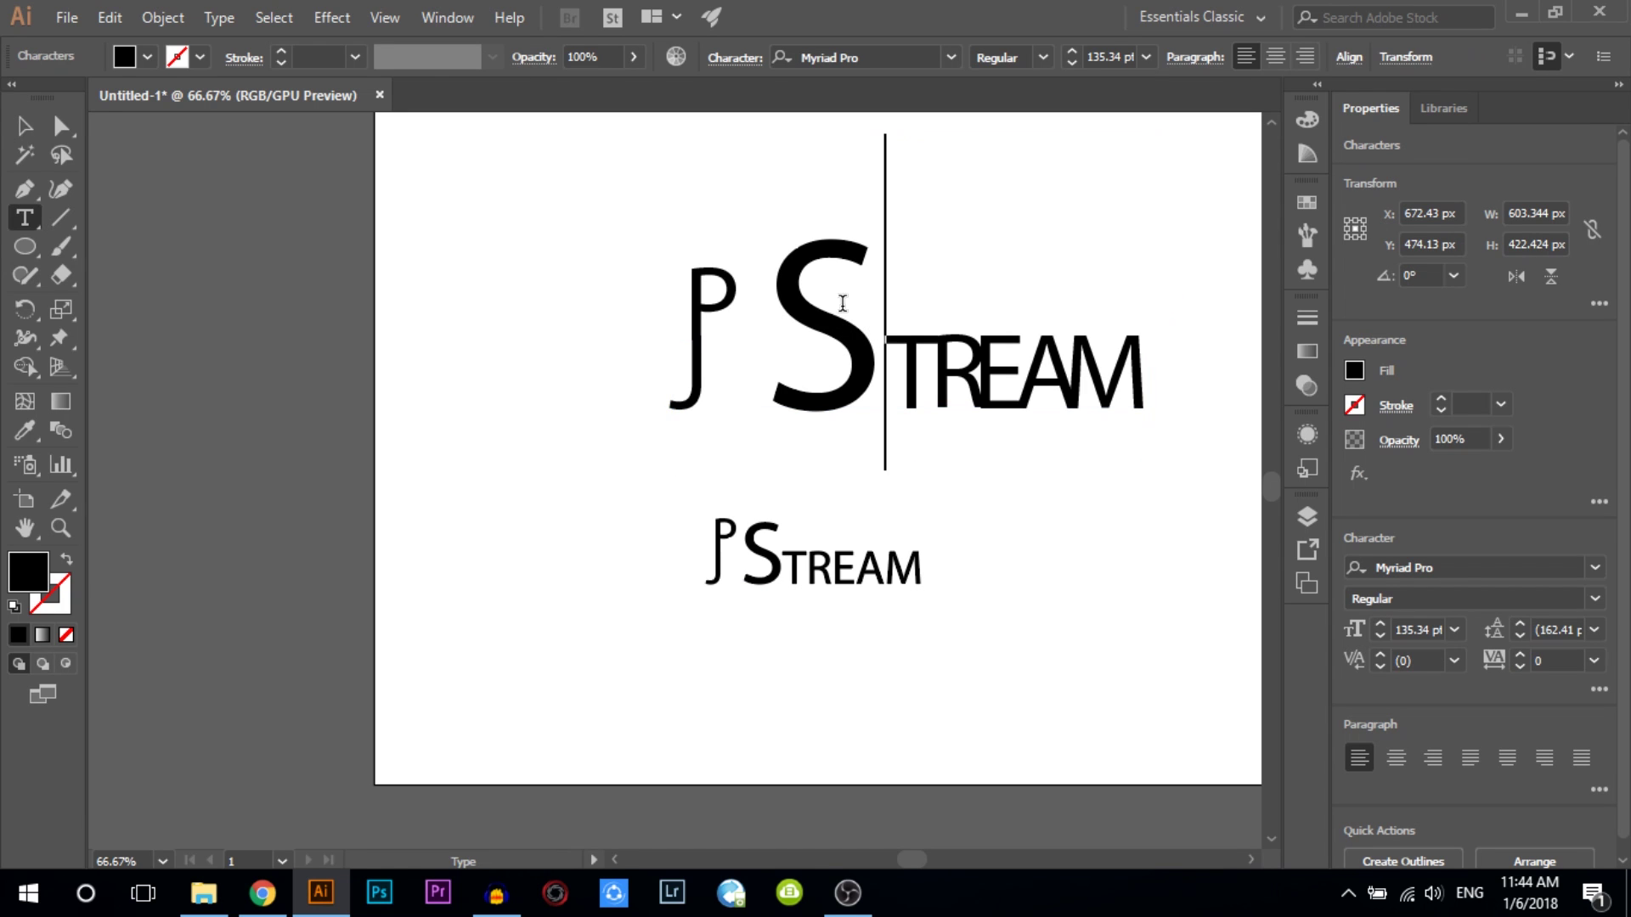
{"action": "left_click_drag", "start_coordinate": [785, 298], "coordinate": [846, 287]}
{"action": "type", "text": "R"}
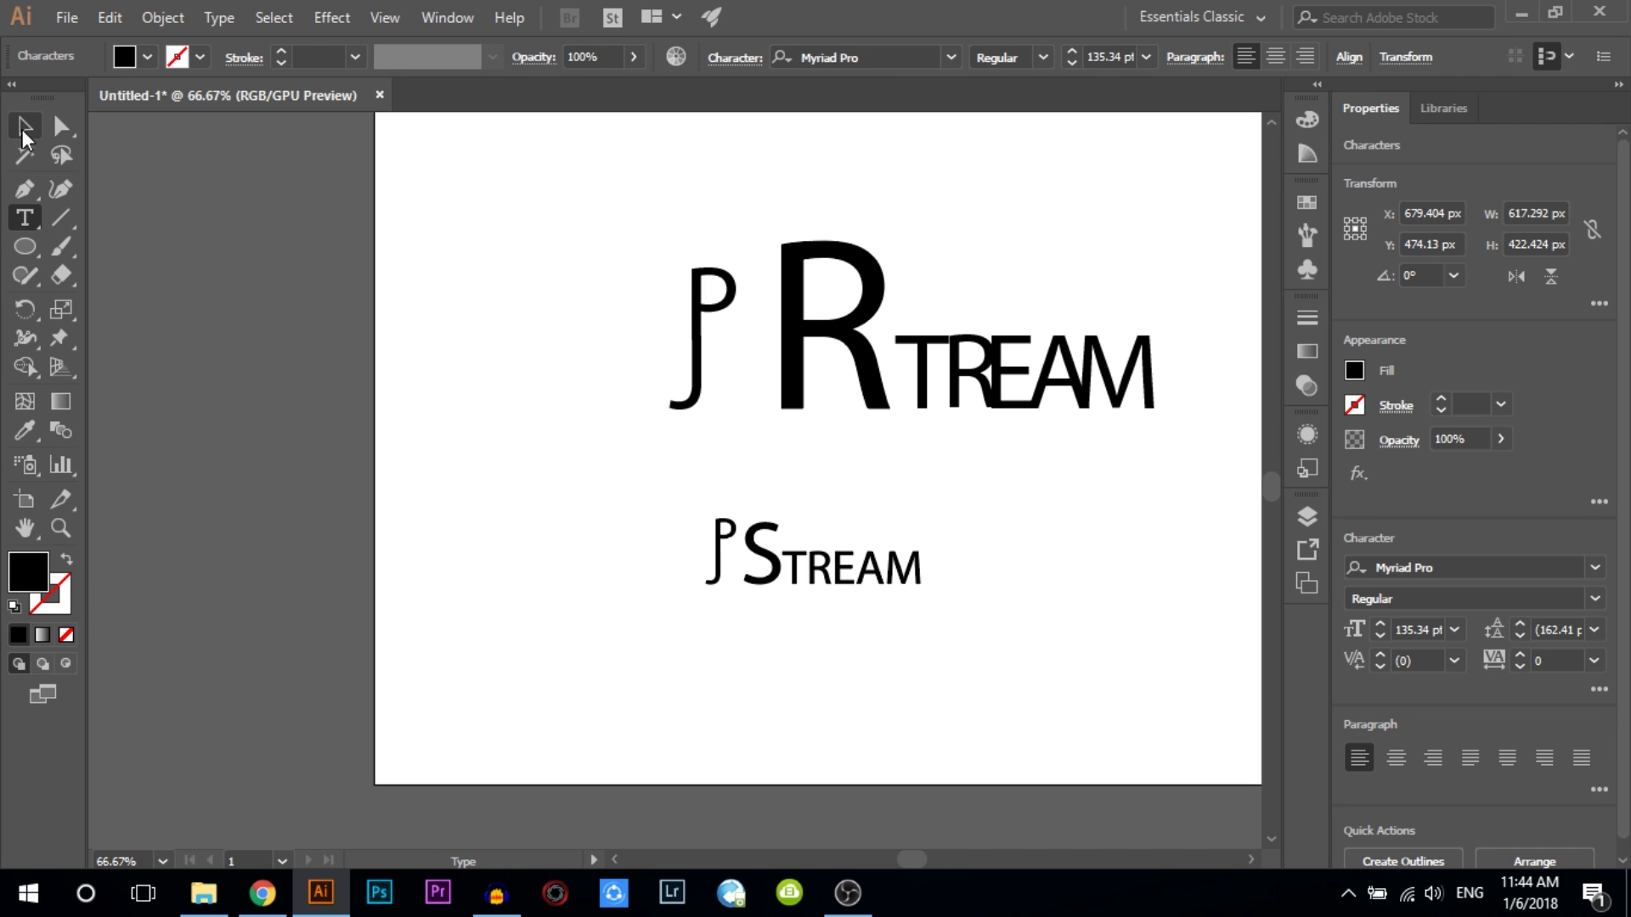
{"action": "left_click", "coordinate": [24, 126]}
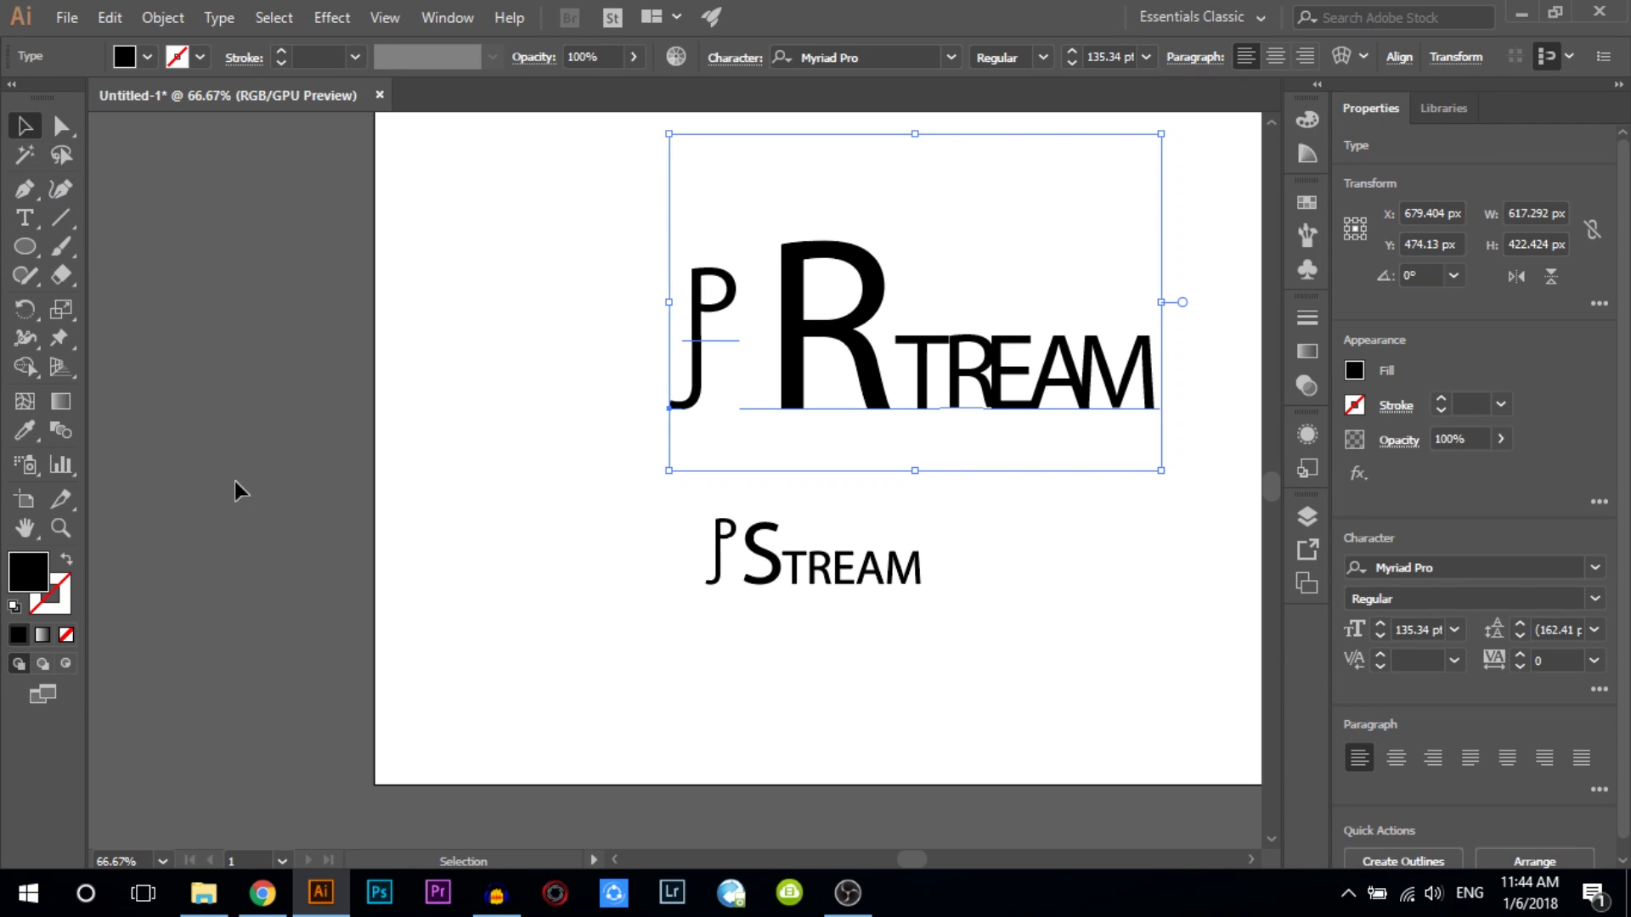
{"action": "scroll", "coordinate": [246, 496], "scroll_direction": "down", "scroll_amount": 3}
{"action": "scroll", "coordinate": [379, 547], "scroll_direction": "up", "scroll_amount": 2}
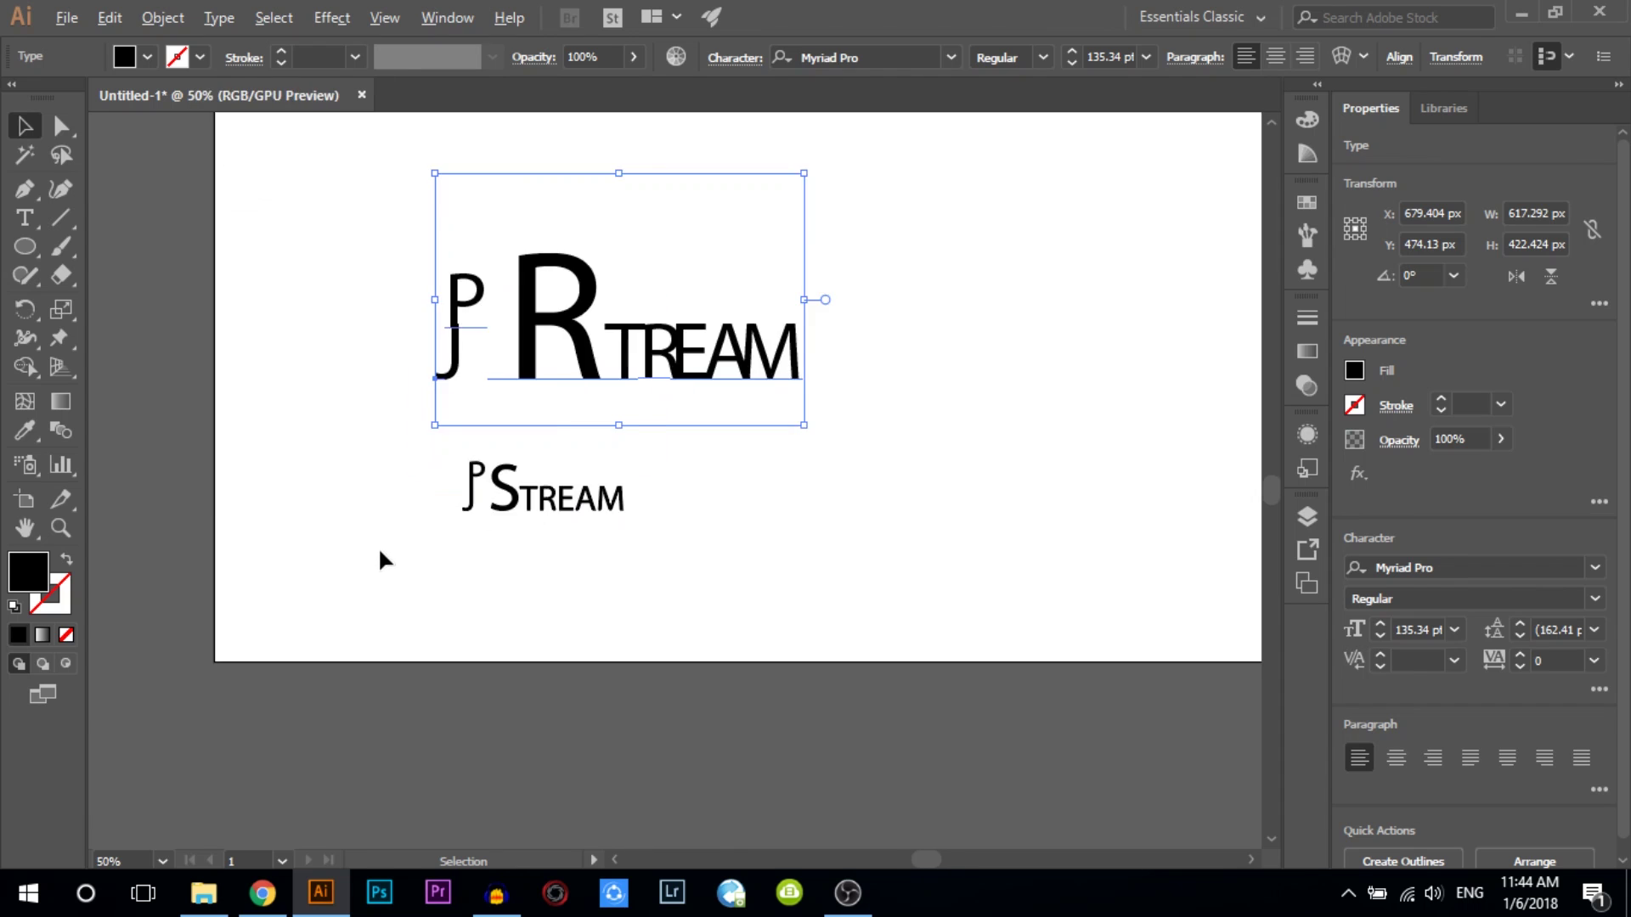
{"action": "scroll", "coordinate": [378, 547], "scroll_direction": "down", "scroll_amount": 1}
{"action": "left_click", "coordinate": [18, 219]}
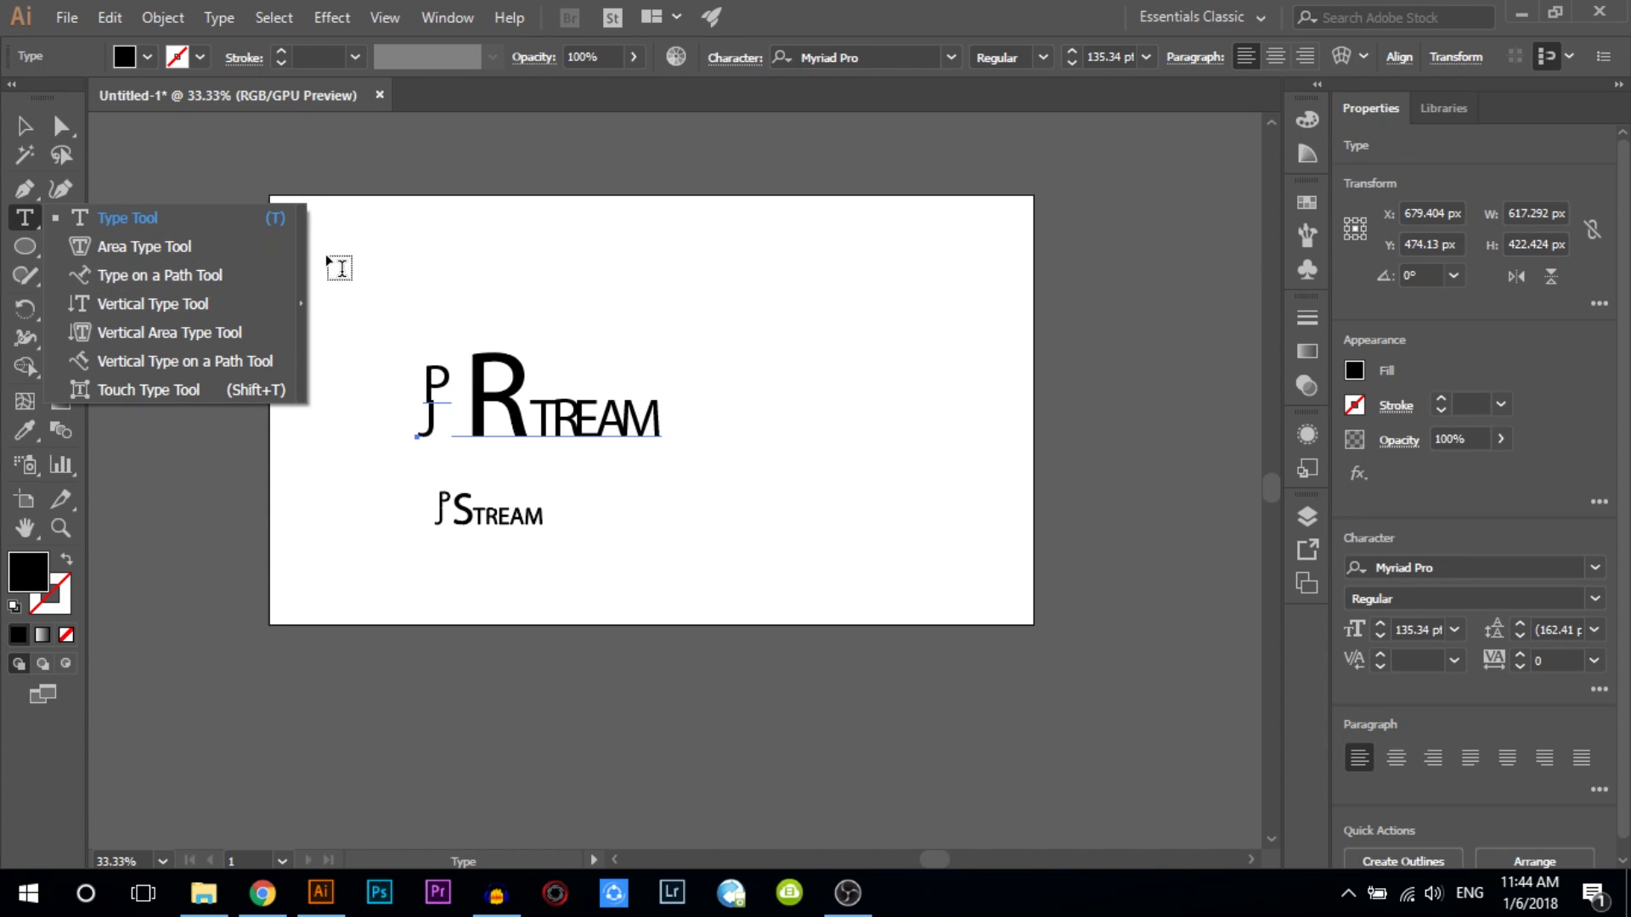
- Tear off the type tools into a floating panel at the top-left
{"action": "left_click", "coordinate": [302, 307]}
{"action": "mouse_move", "coordinate": [201, 247]}
{"action": "left_mouse_down"}
{"action": "mouse_move", "coordinate": [874, 185]}
{"action": "mouse_move", "coordinate": [966, 104]}
{"action": "mouse_move", "coordinate": [162, 174]}
{"action": "mouse_move", "coordinate": [335, 132]}
{"action": "mouse_move", "coordinate": [290, 137]}
{"action": "left_mouse_up"}
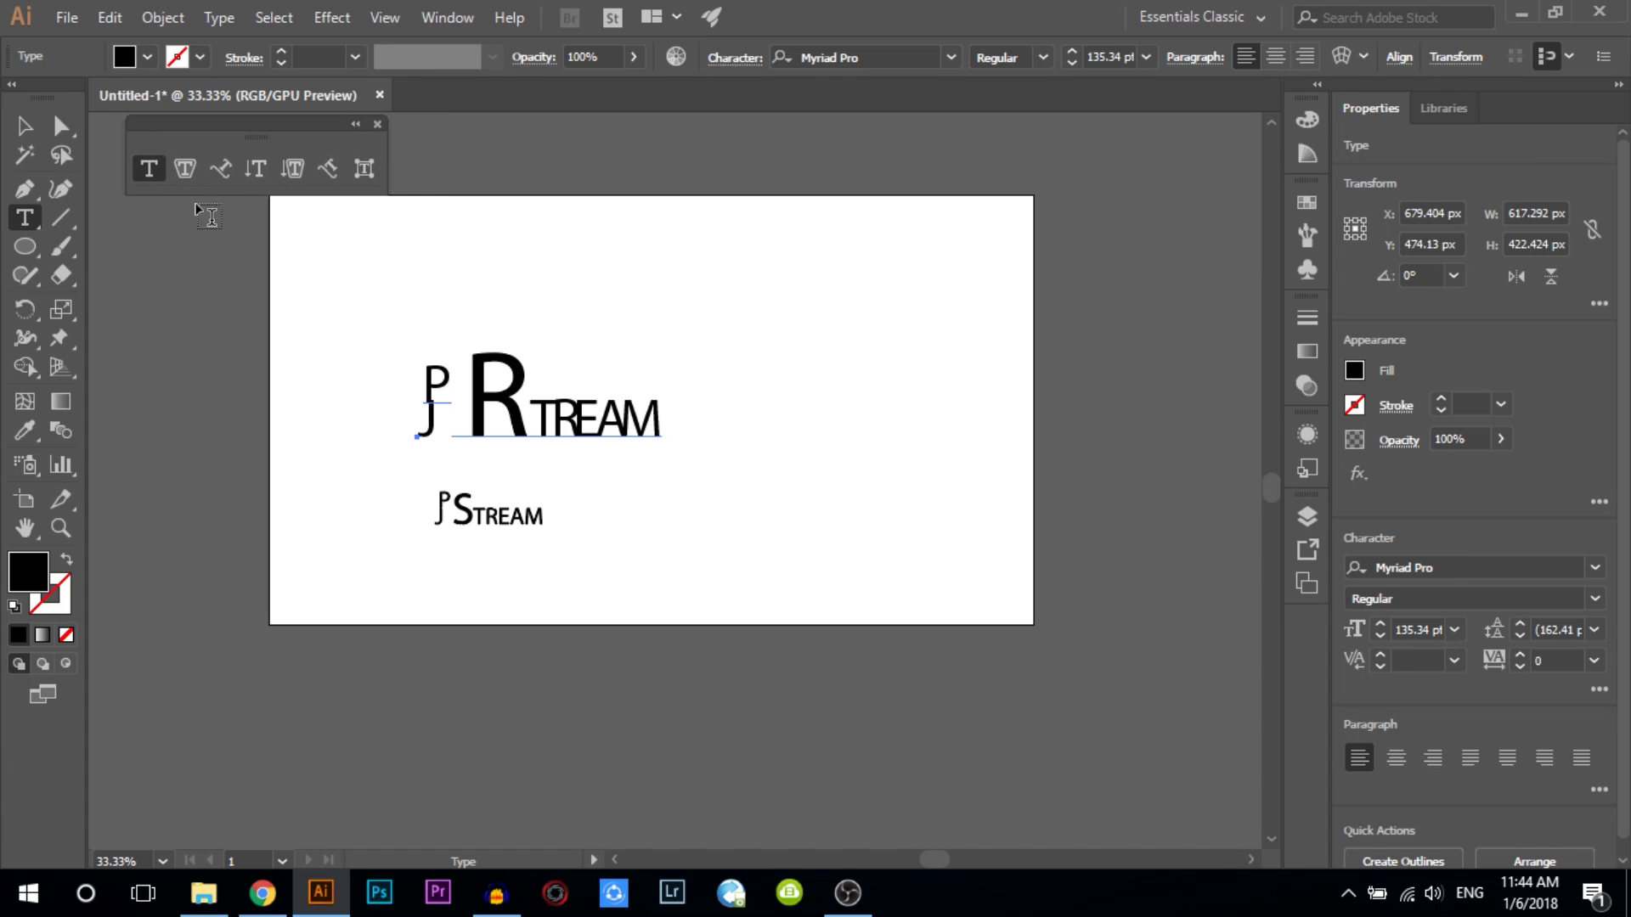